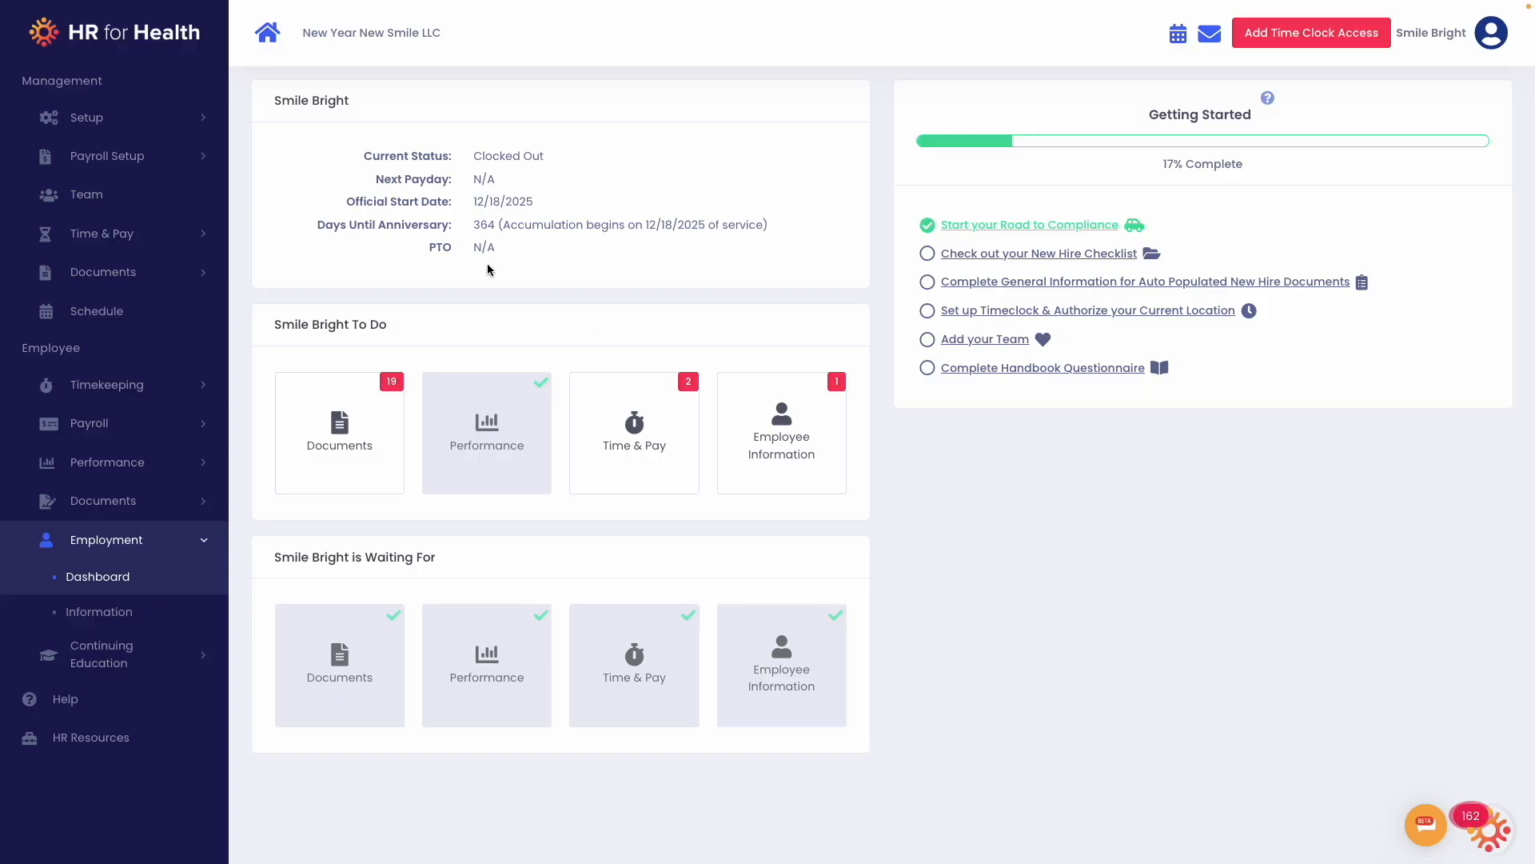
# Open the company's payroll setup in the management area.
pyautogui.click(152, 162)
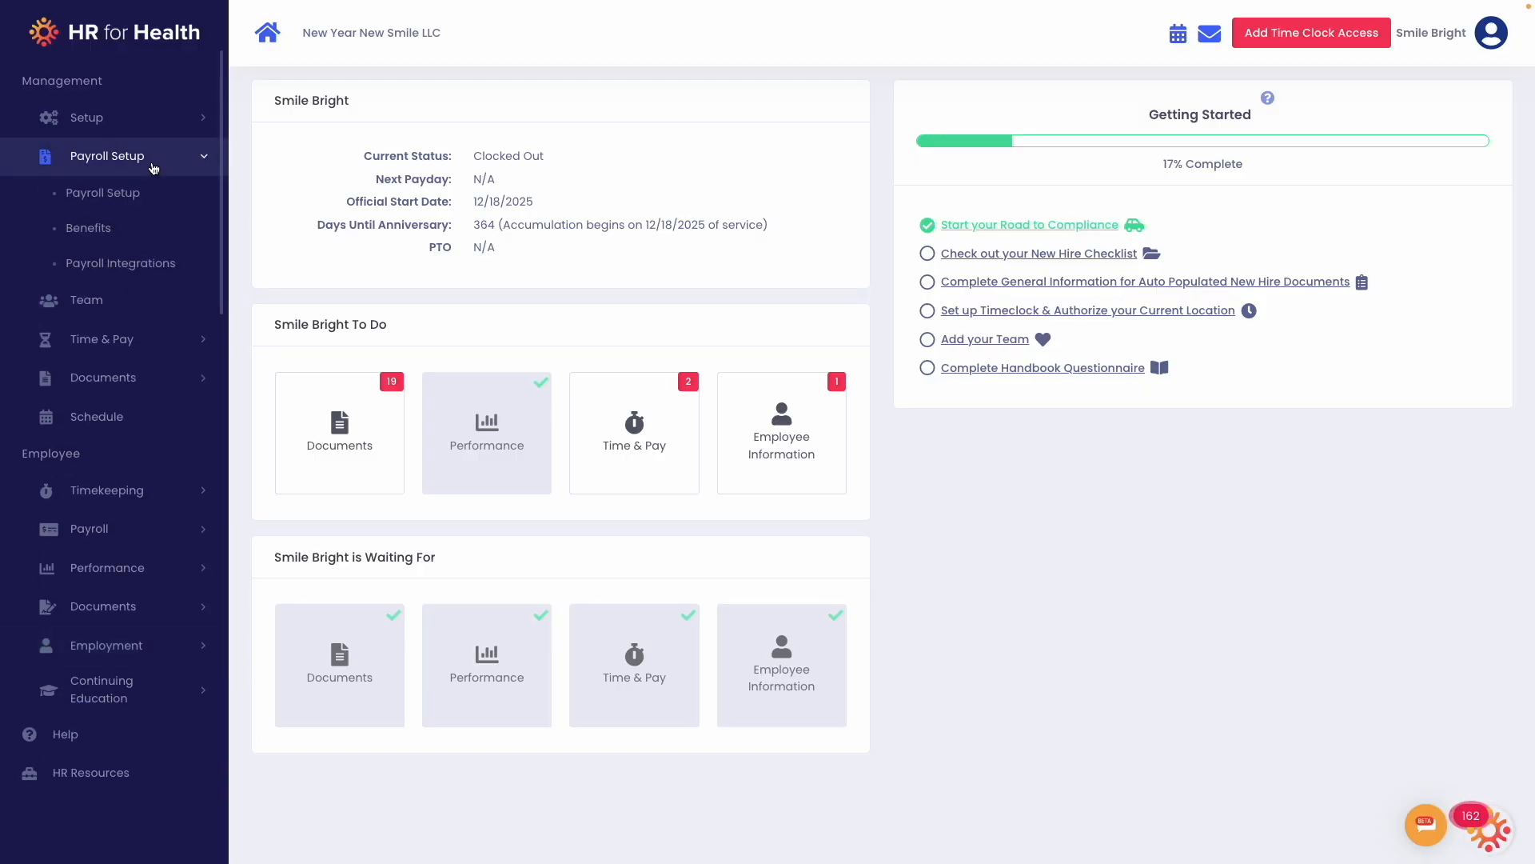
pyautogui.click(152, 198)
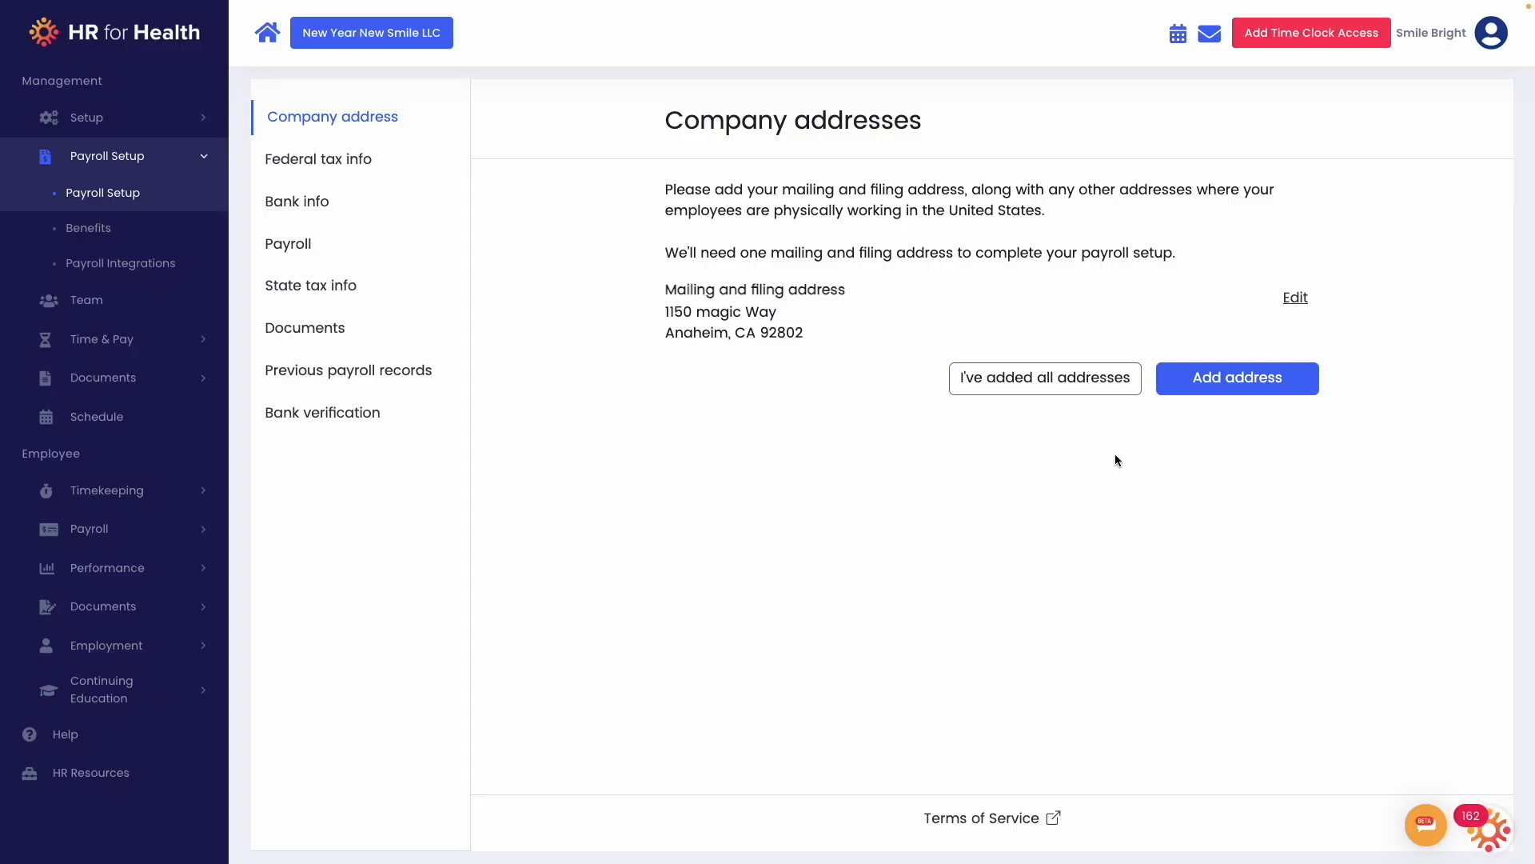
# Examine the new company address form, including its mailing and filing address types, and cancel it without adding an address.
pyautogui.click(1203, 388)
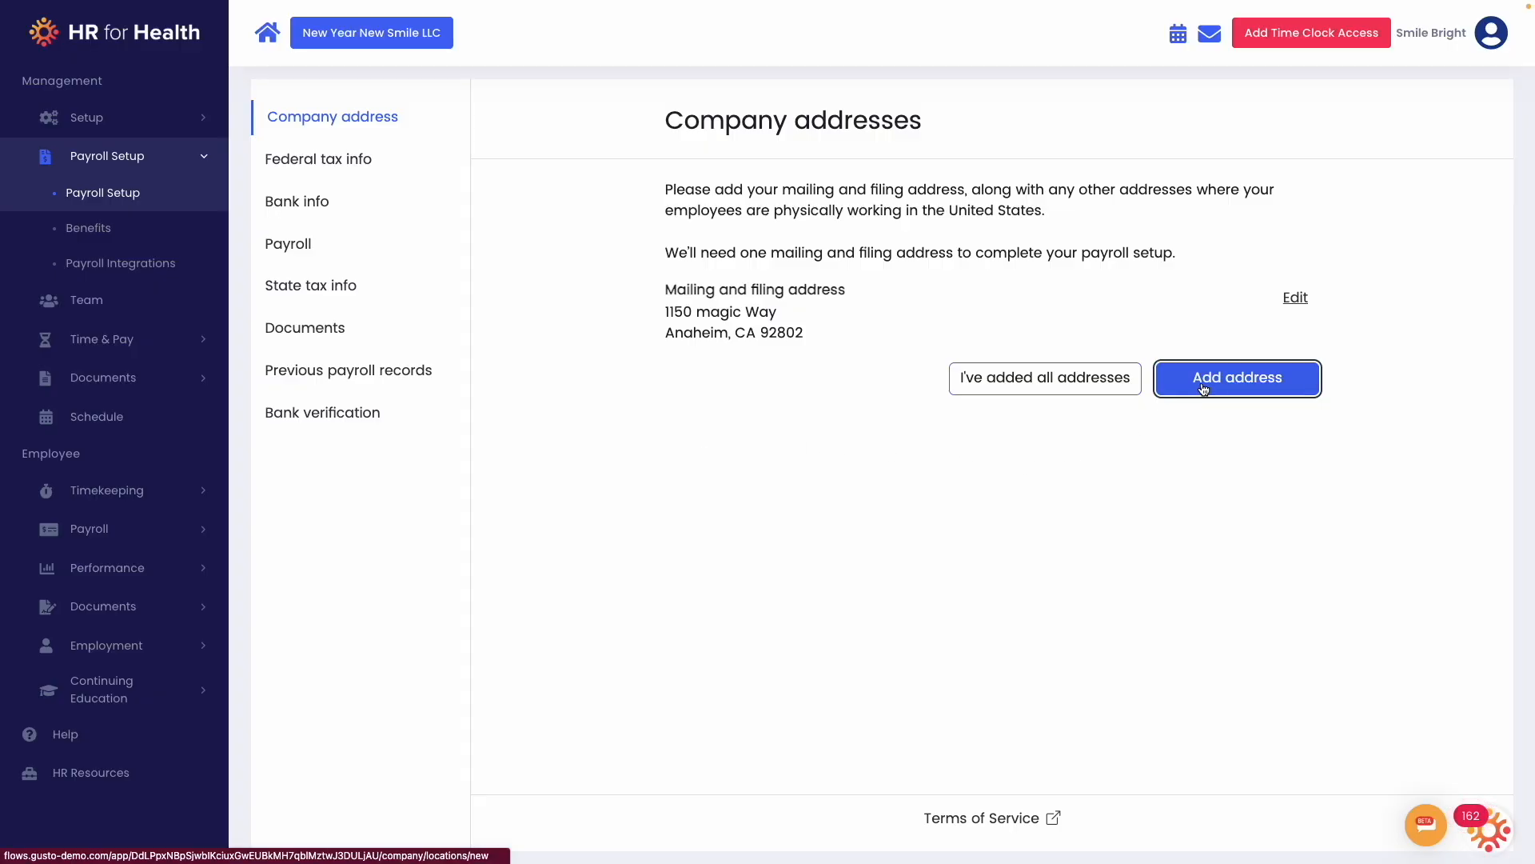
pyautogui.scroll(-1, 1075, 553)
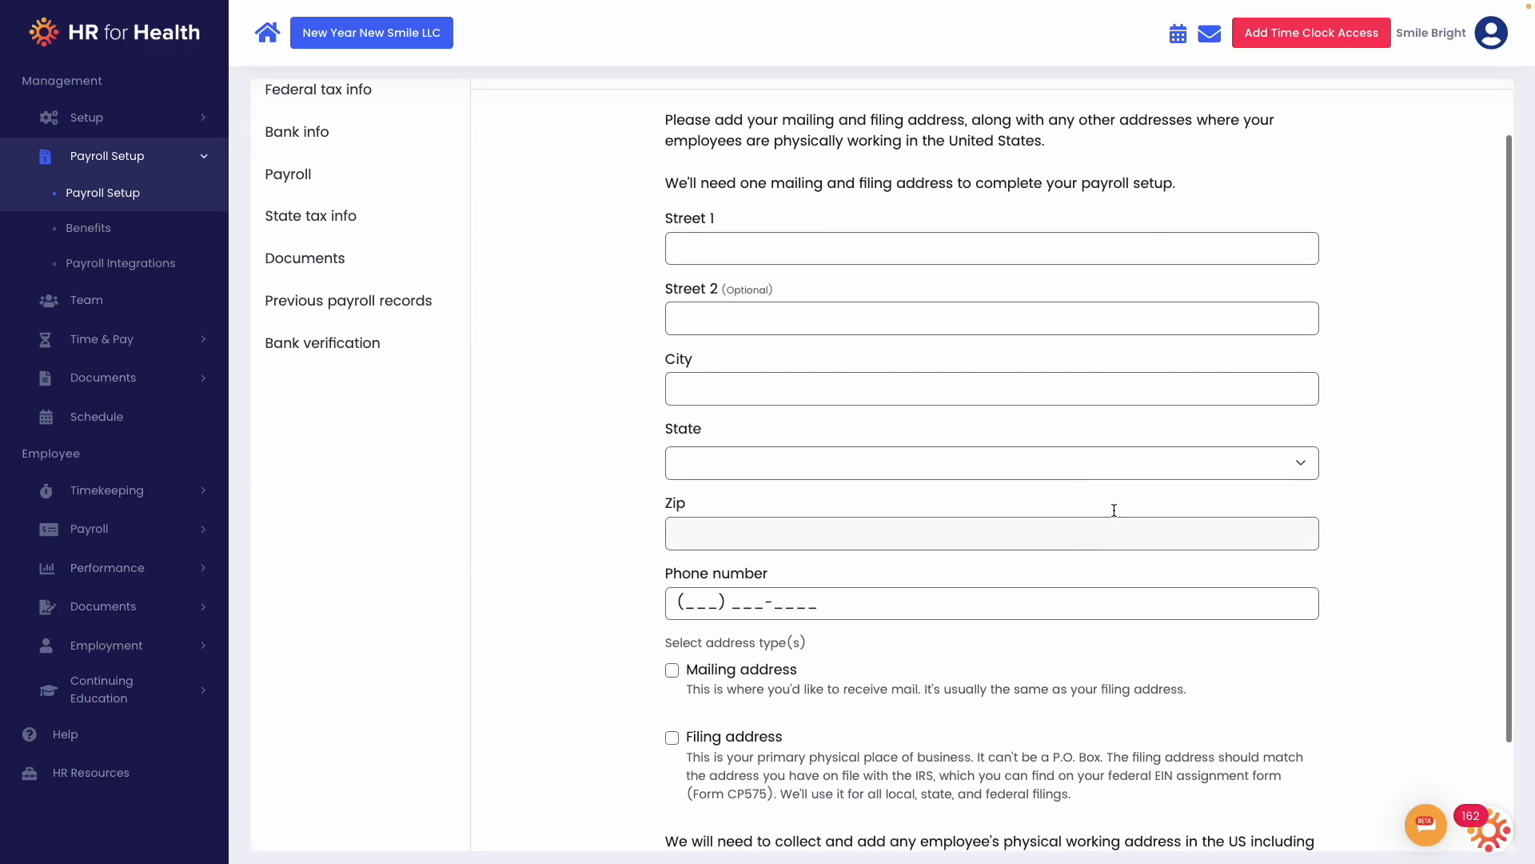
pyautogui.scroll(-1, 941, 657)
pyautogui.scroll(-1, 944, 646)
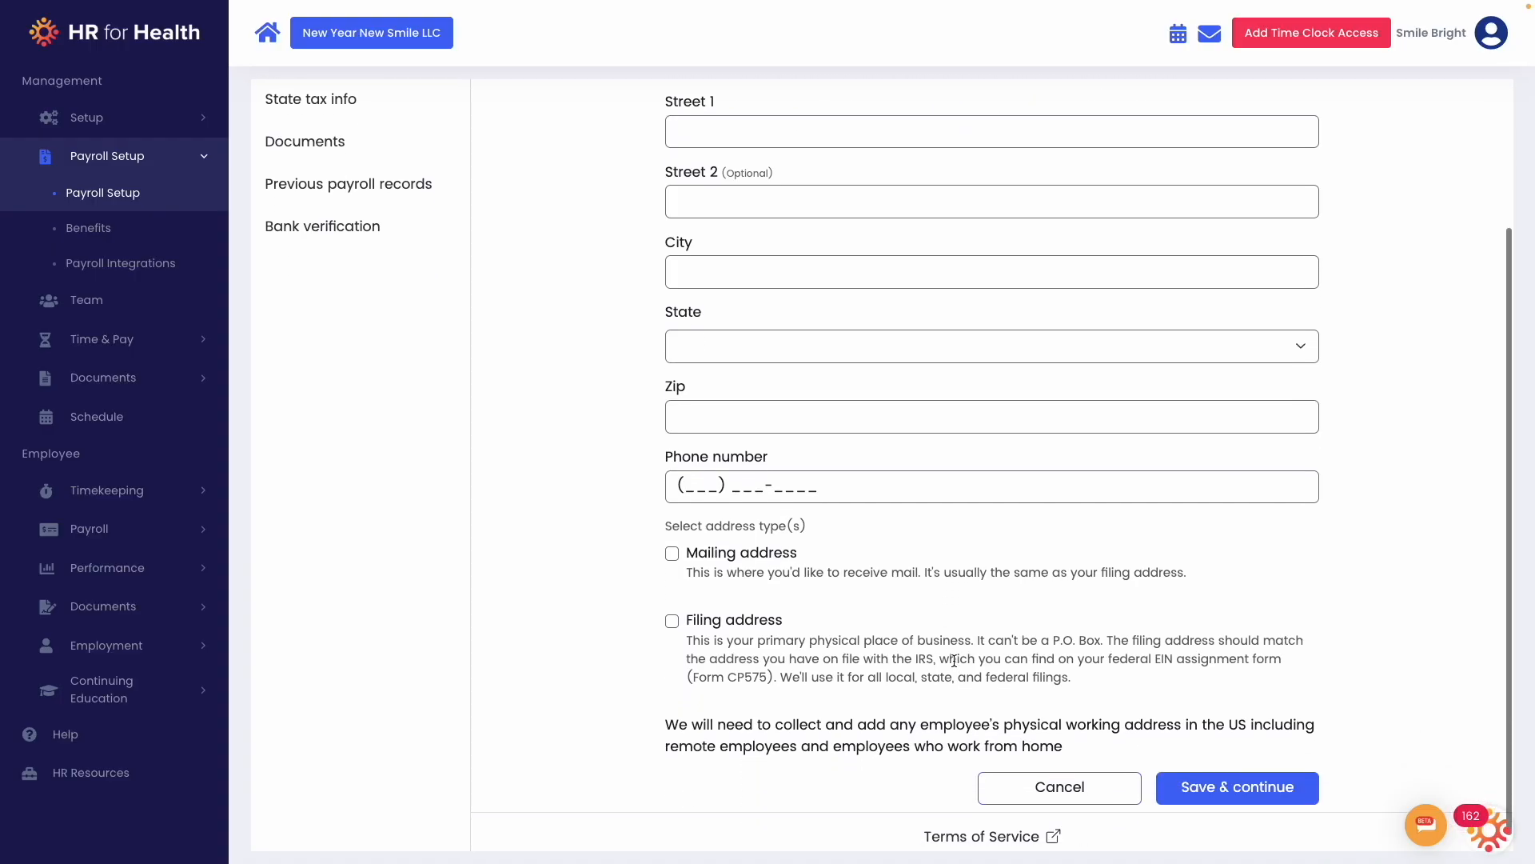
pyautogui.moveTo(707, 555); pyautogui.dragTo(782, 557)
pyautogui.moveTo(804, 632); pyautogui.dragTo(684, 630)
pyautogui.click(714, 701)
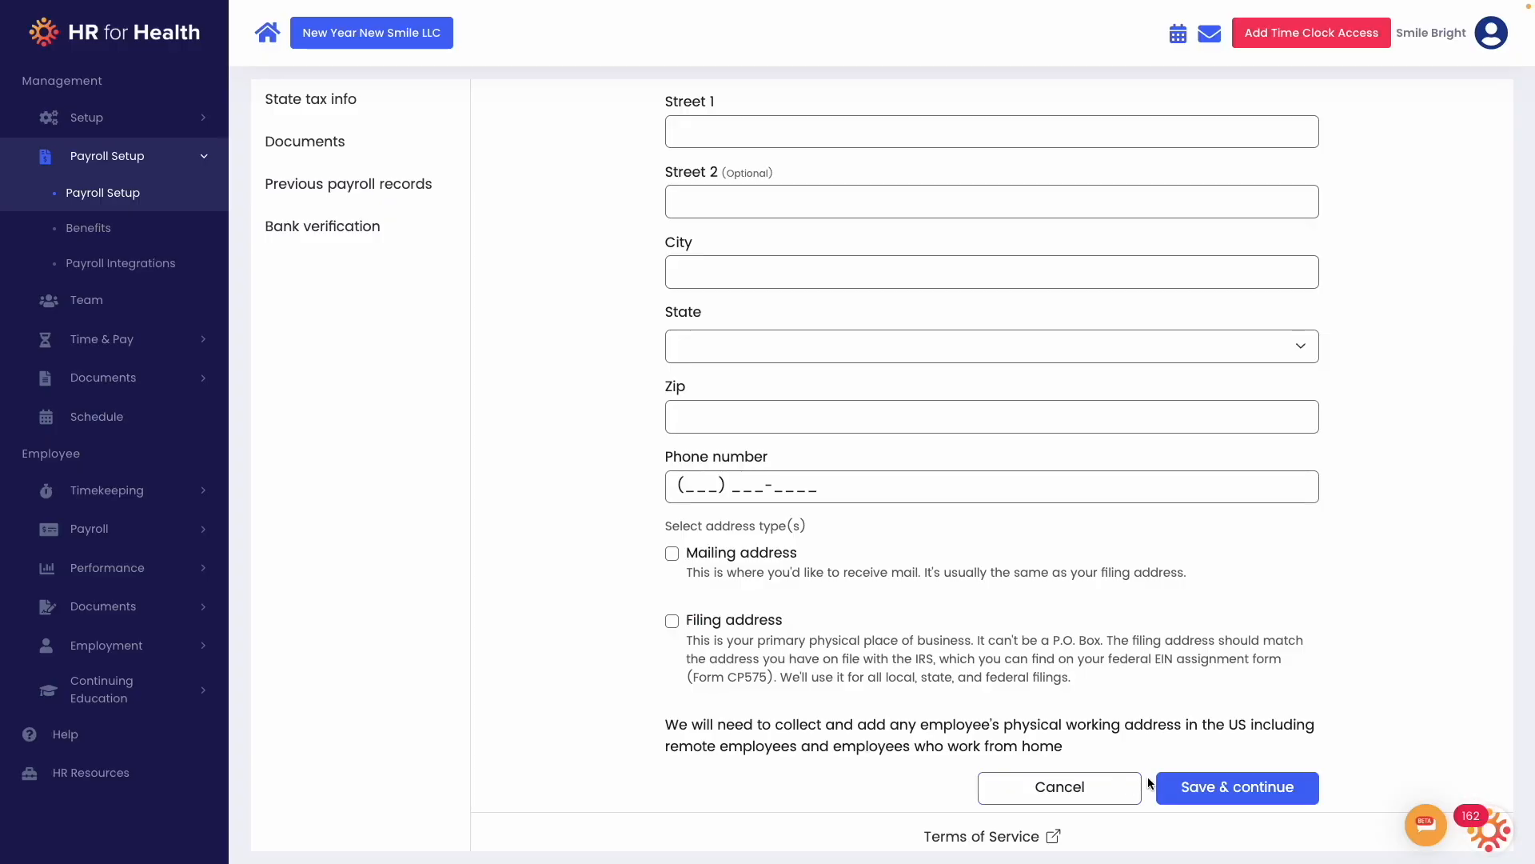
pyautogui.click(1057, 789)
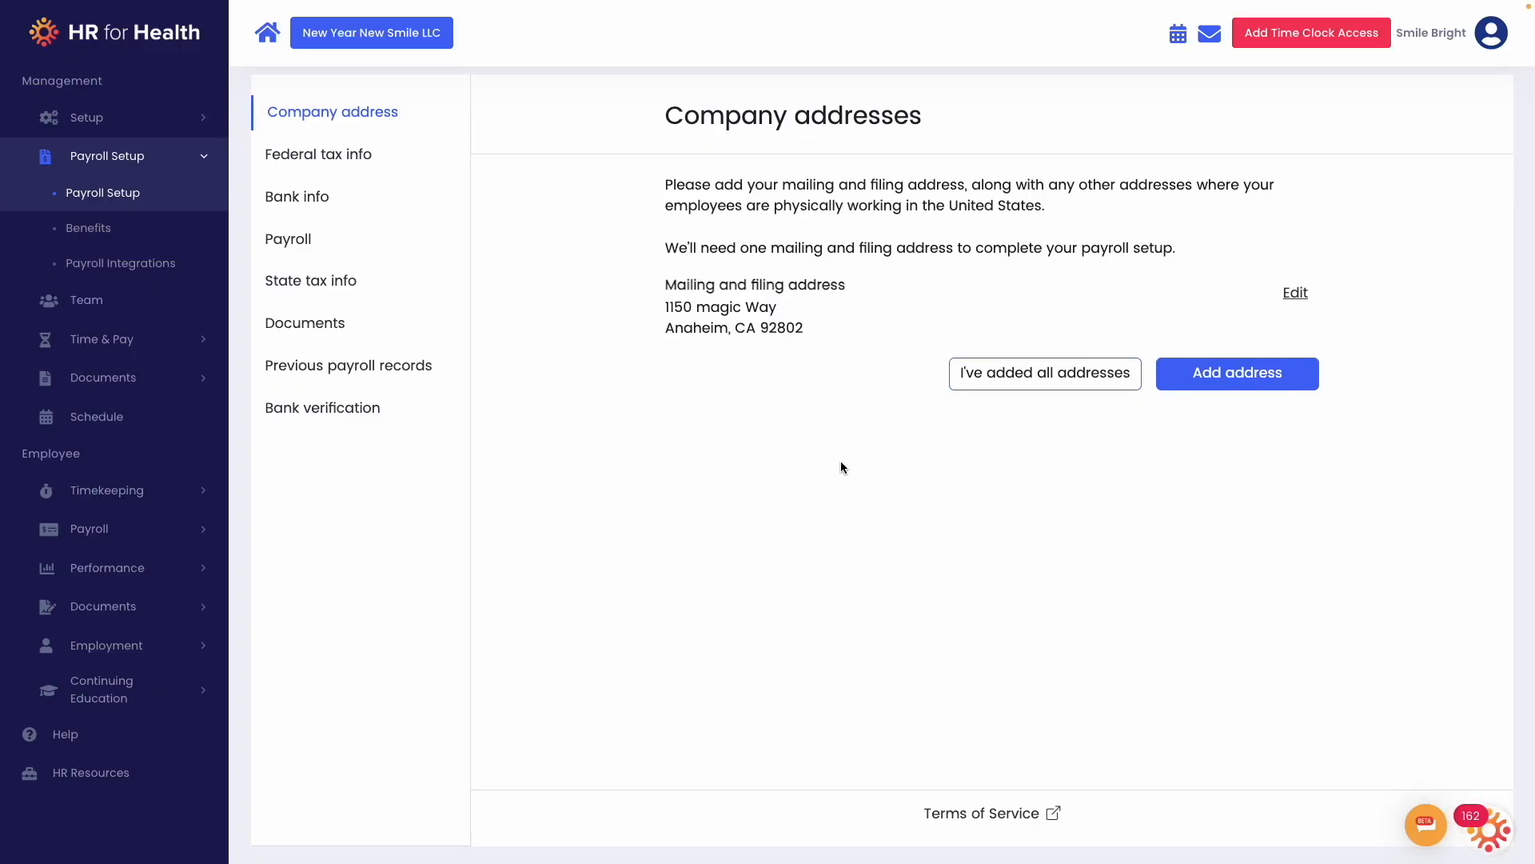
# Confirm that all company addresses are added, and save the federal tax information with Sole proprietor as the tax payer type.
pyautogui.click(1067, 386)
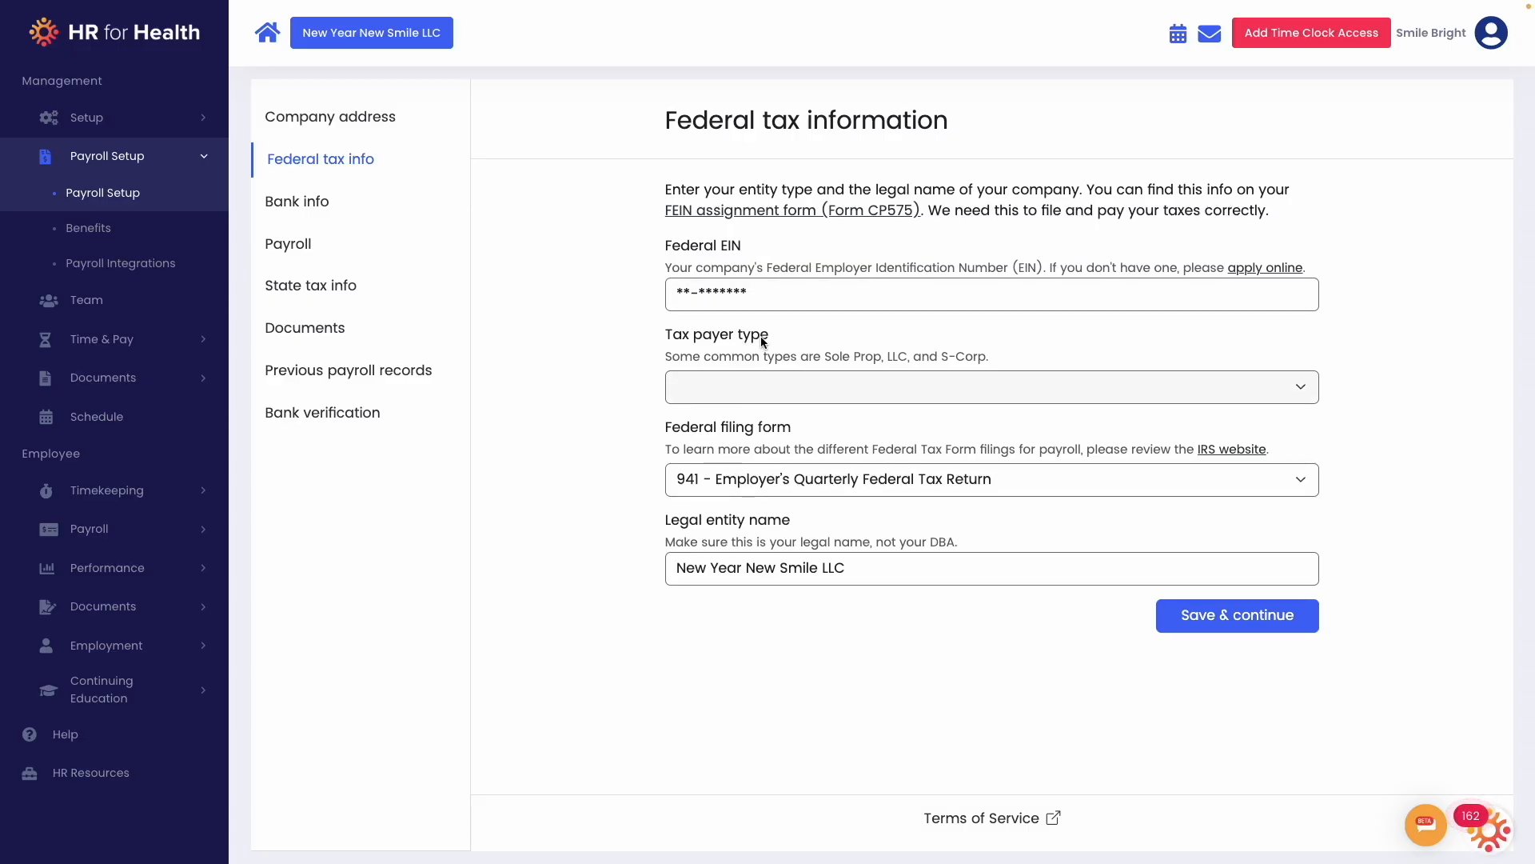
pyautogui.click(765, 384)
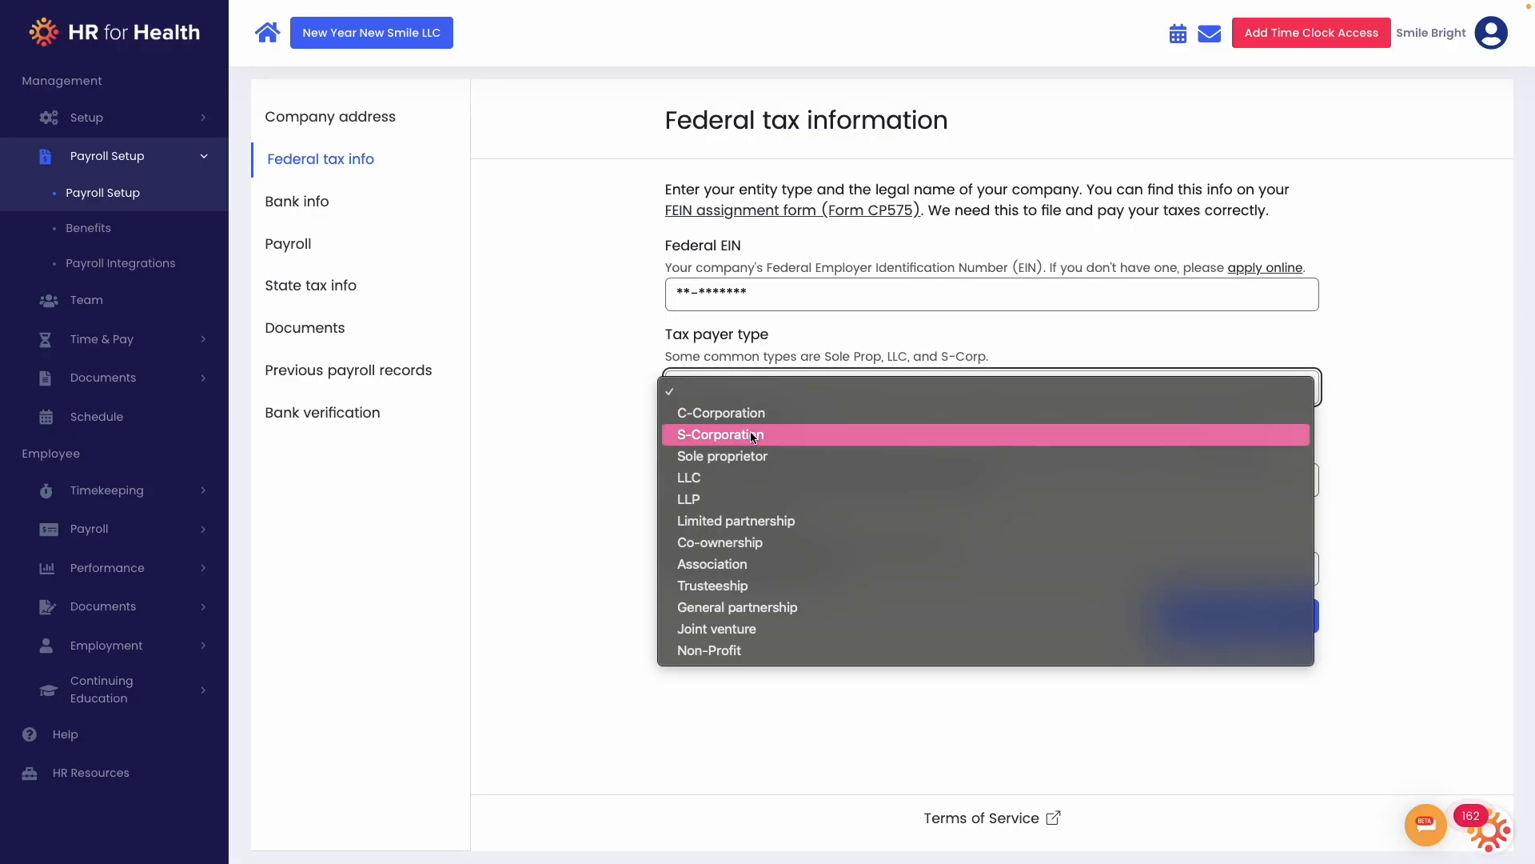
pyautogui.click(597, 500)
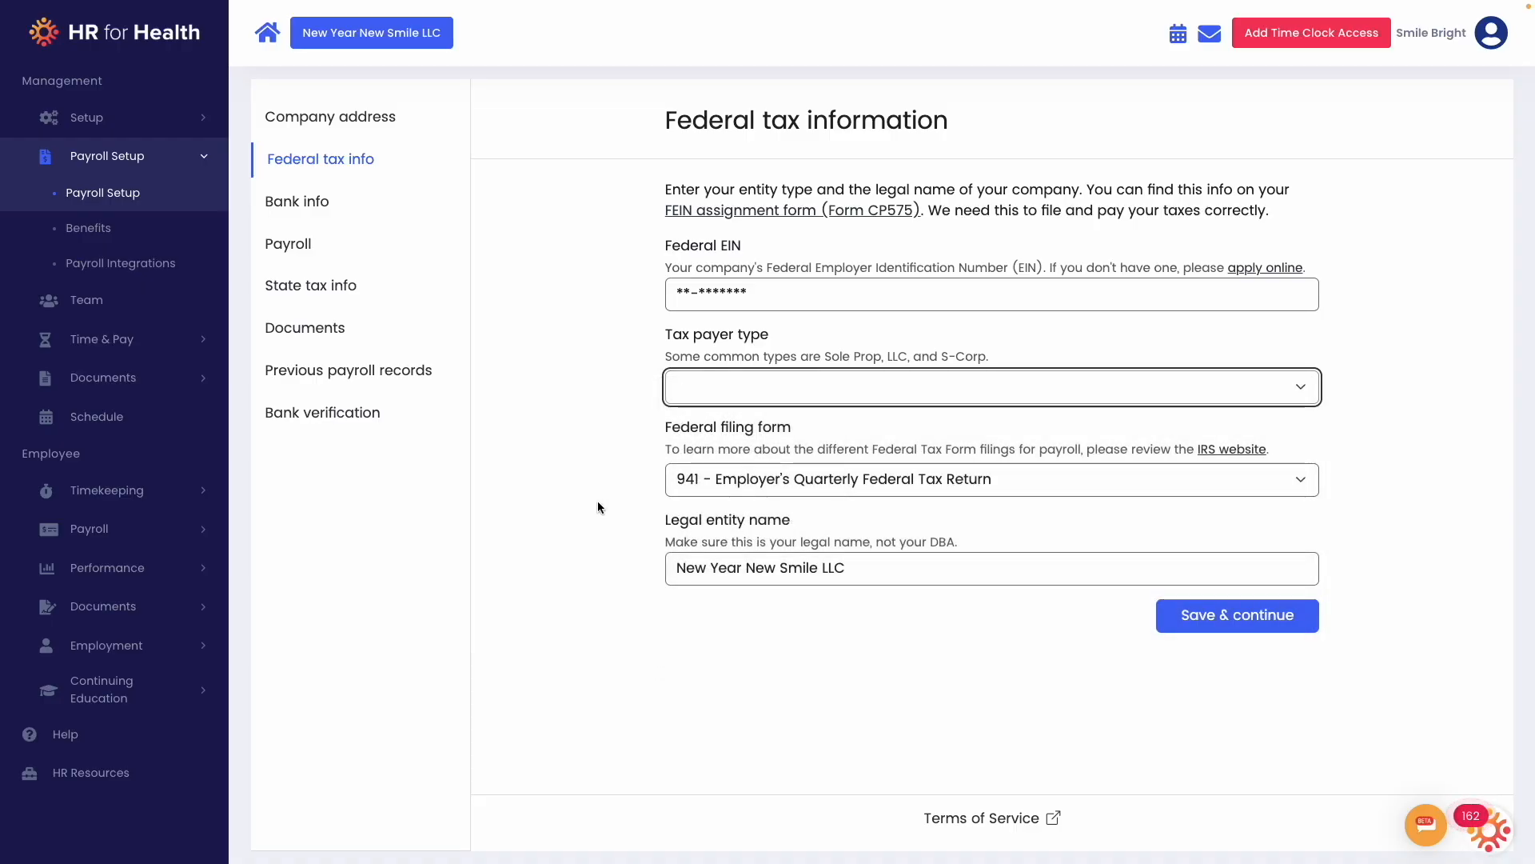
pyautogui.moveTo(699, 430); pyautogui.dragTo(793, 432)
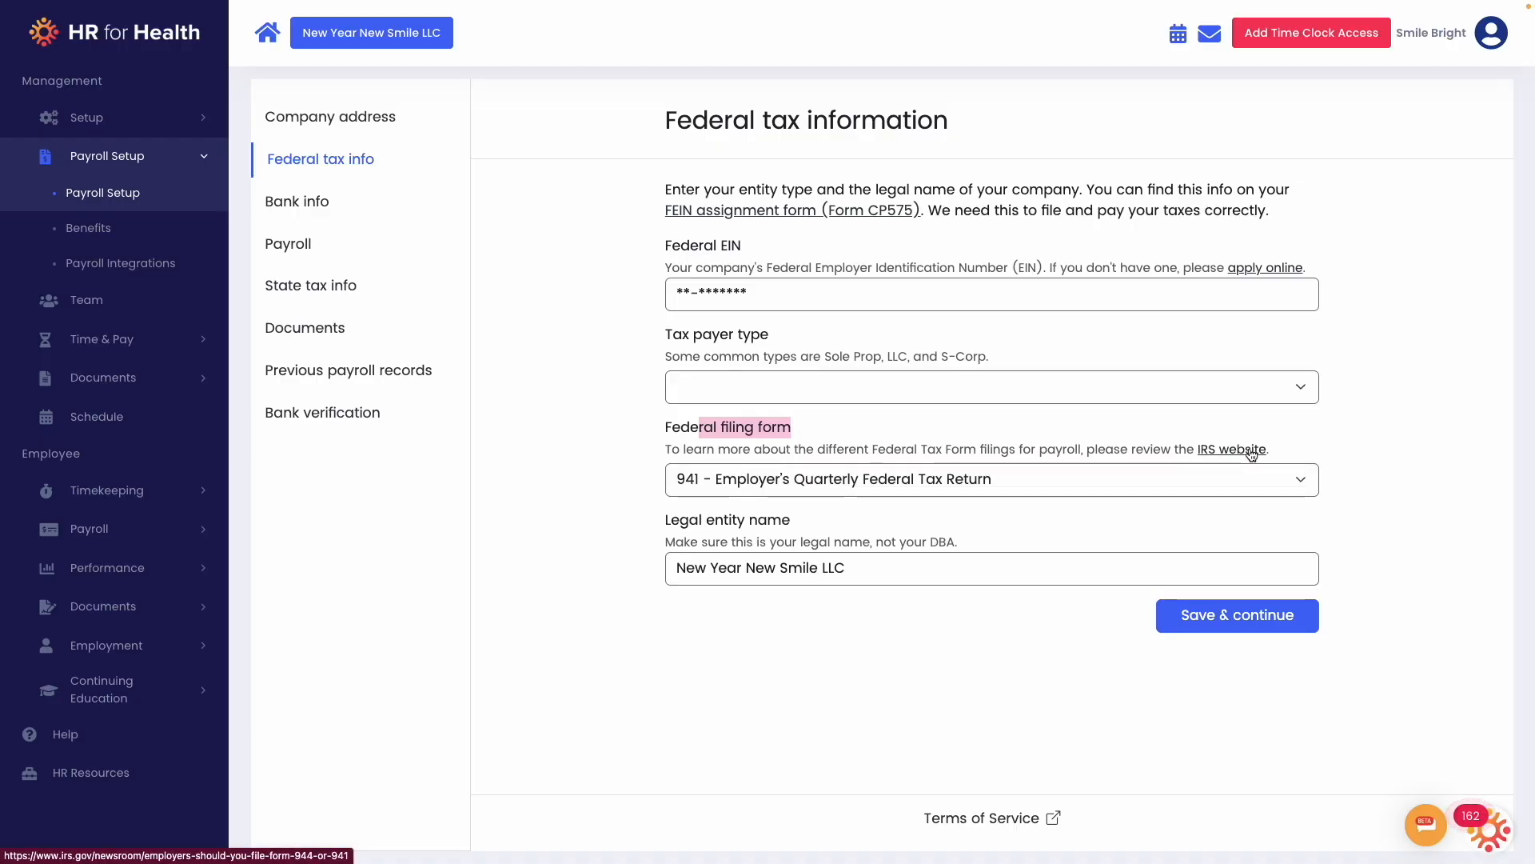
pyautogui.click(669, 533)
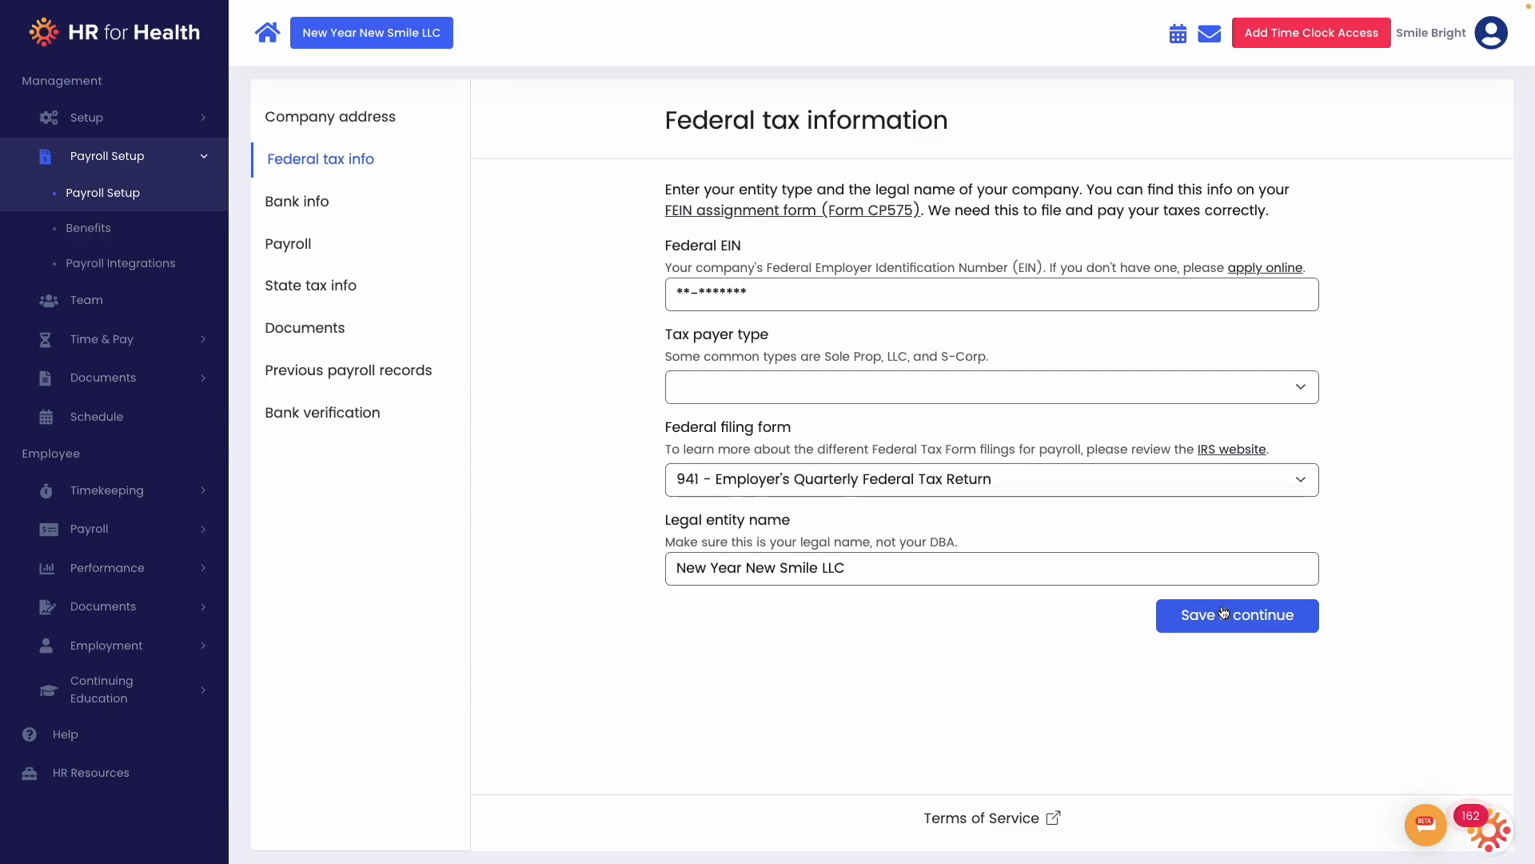
pyautogui.click(1111, 392)
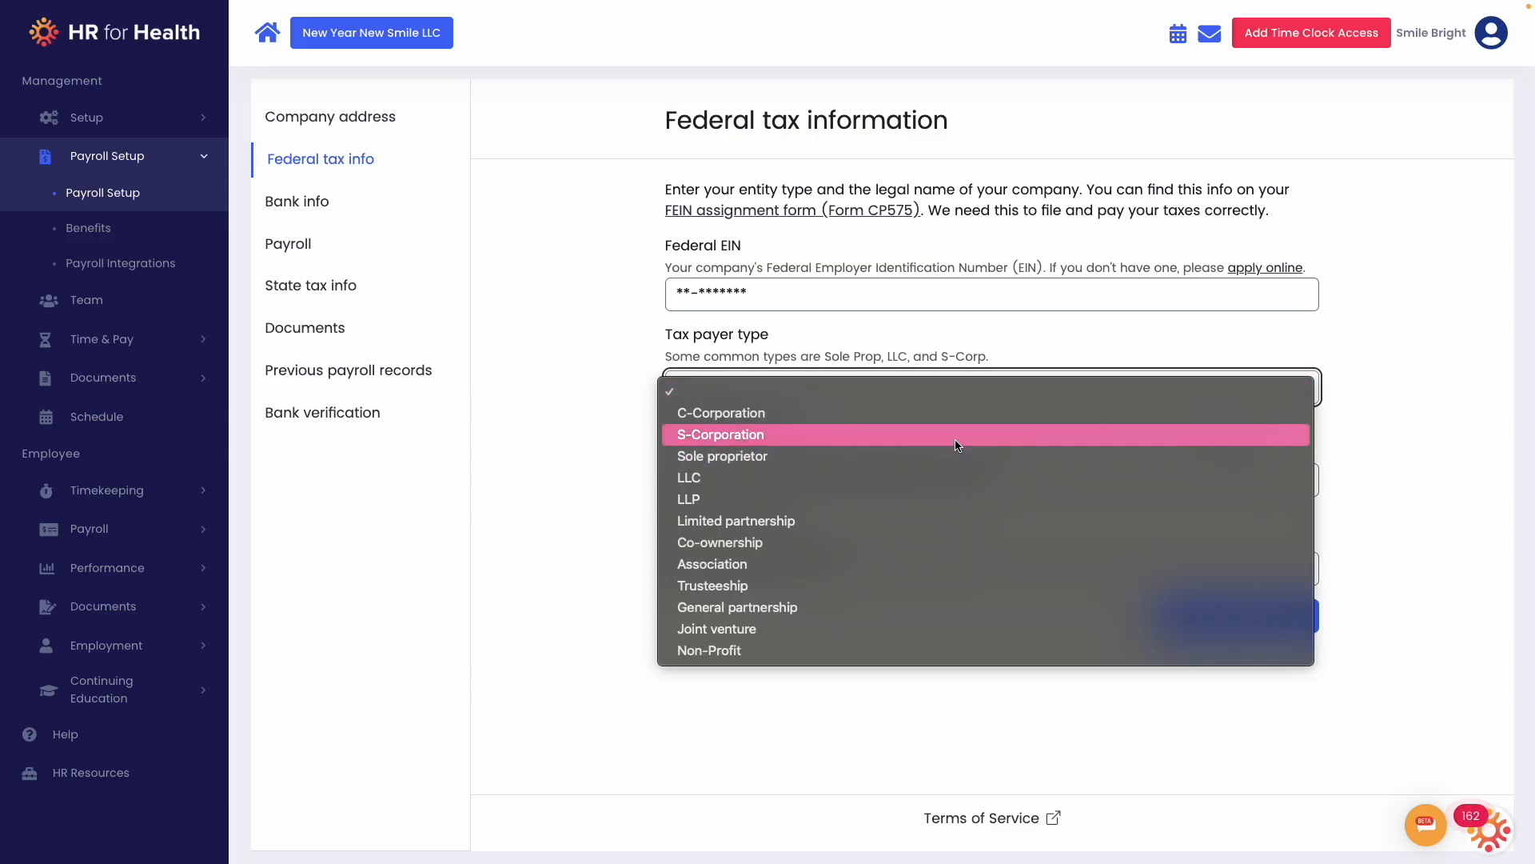
pyautogui.click(966, 453)
pyautogui.click(1237, 615)
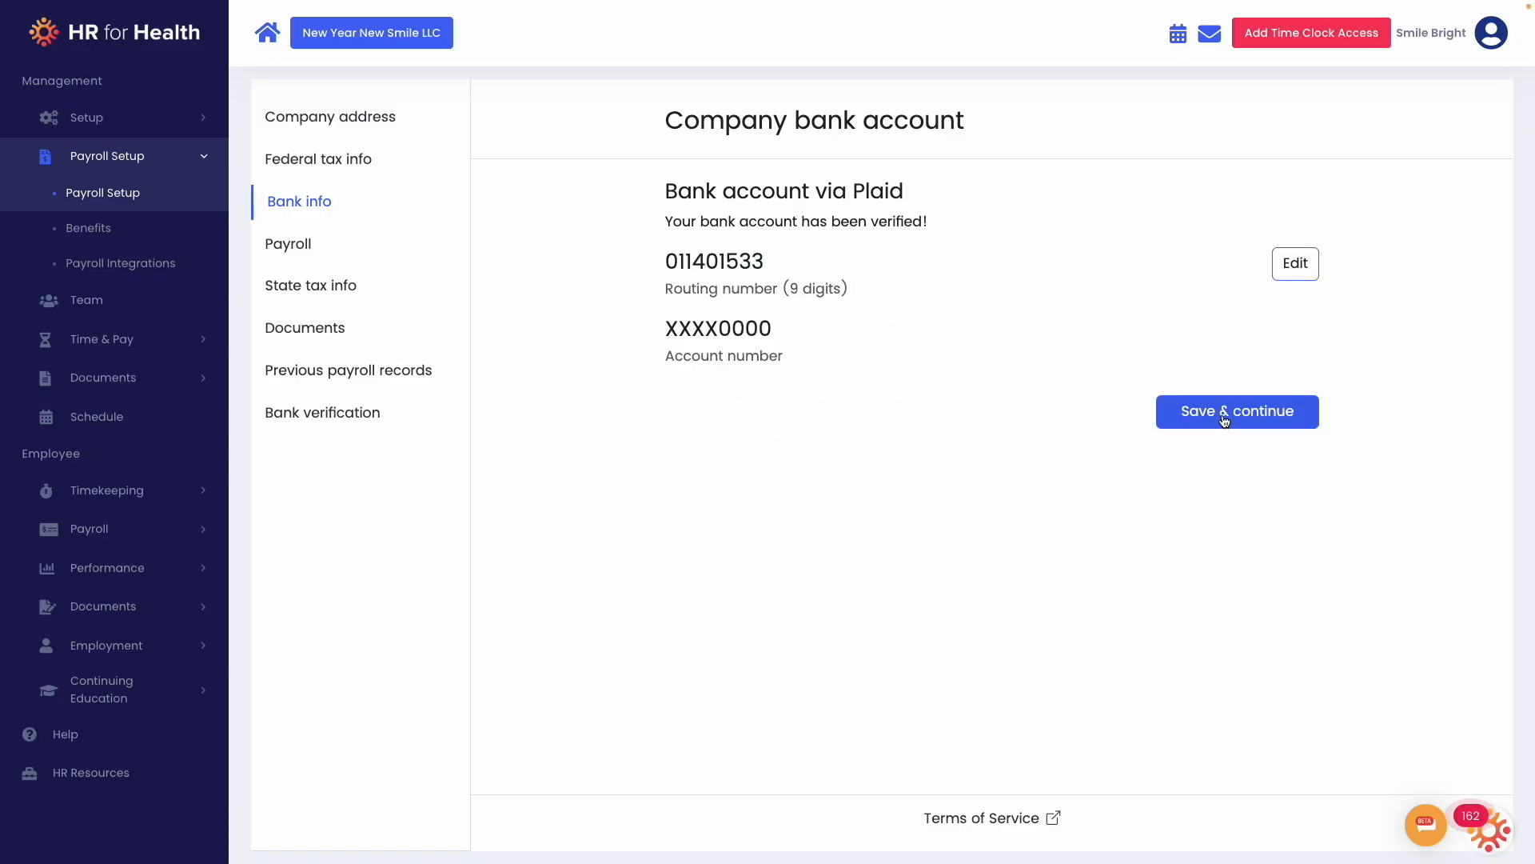
# Accept the verified company bank account, and name the pay schedule Biweekly with a pay frequency of Every other week.
pyautogui.click(1223, 415)
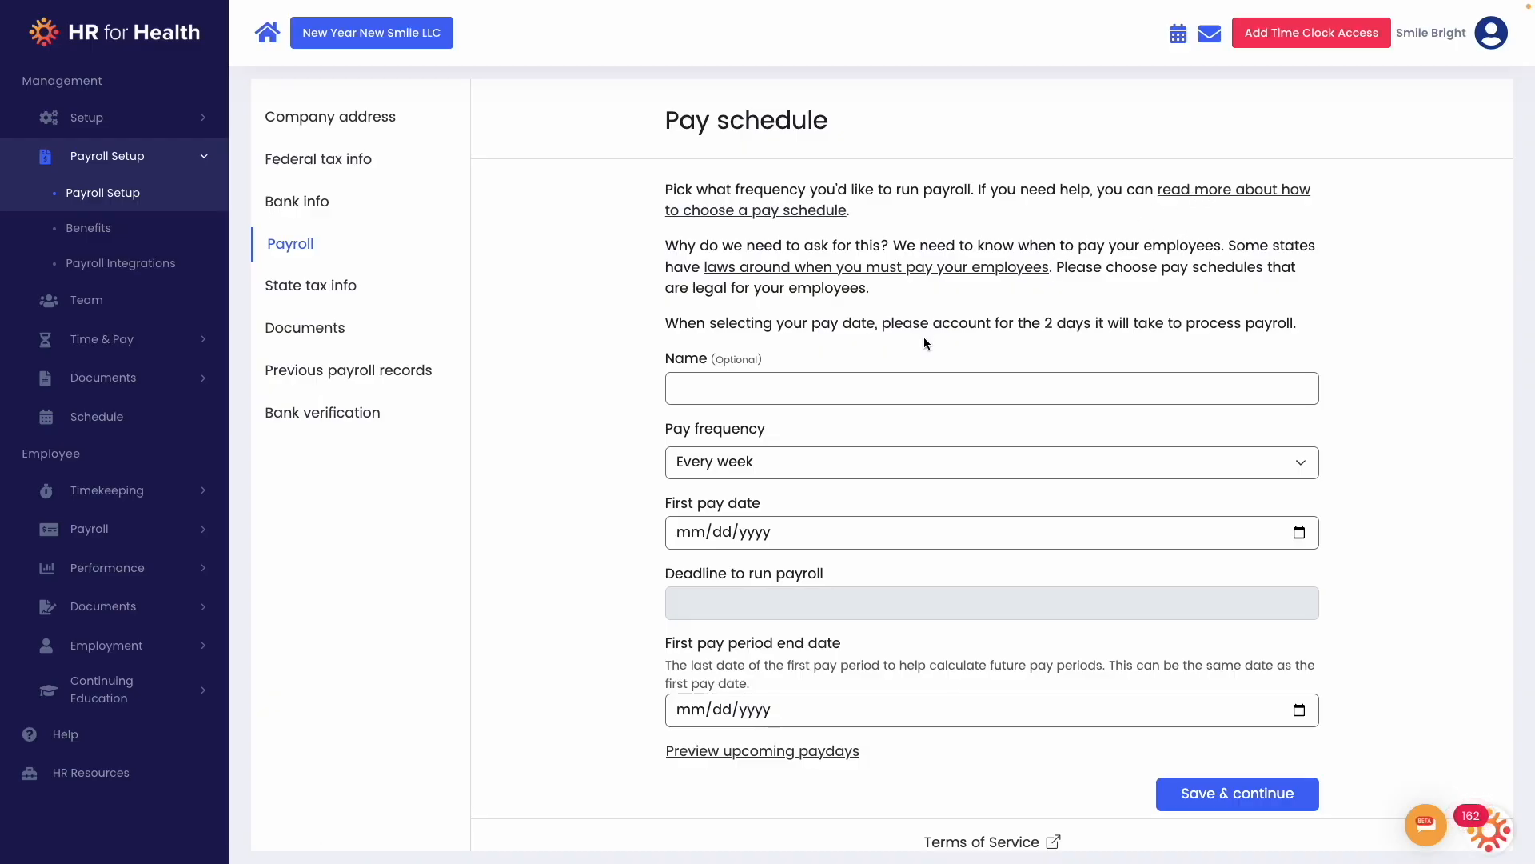
pyautogui.click(771, 386)
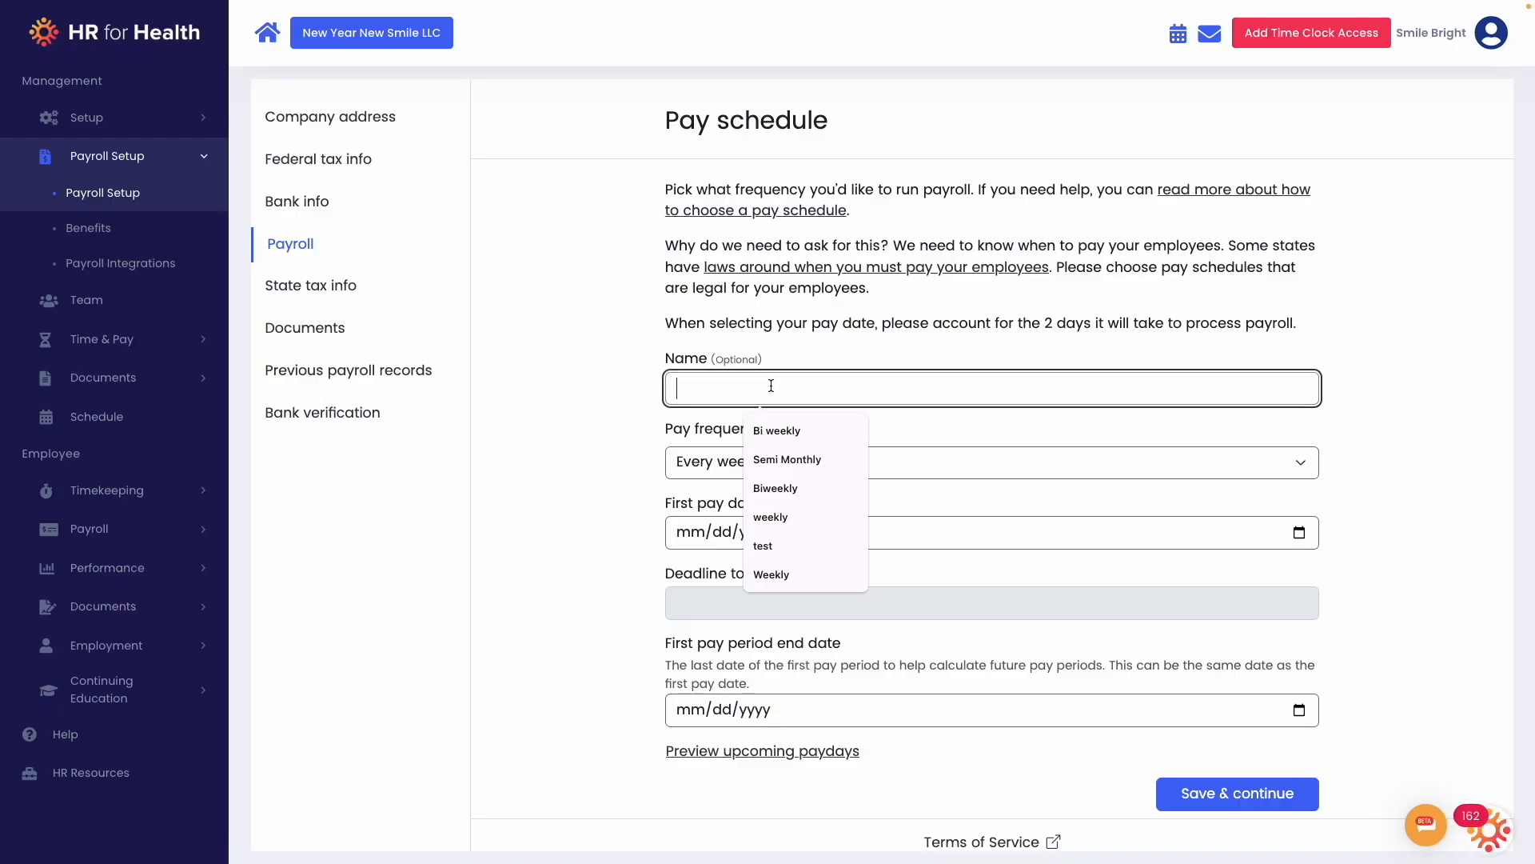
pyautogui.click(782, 484)
pyautogui.click(787, 464)
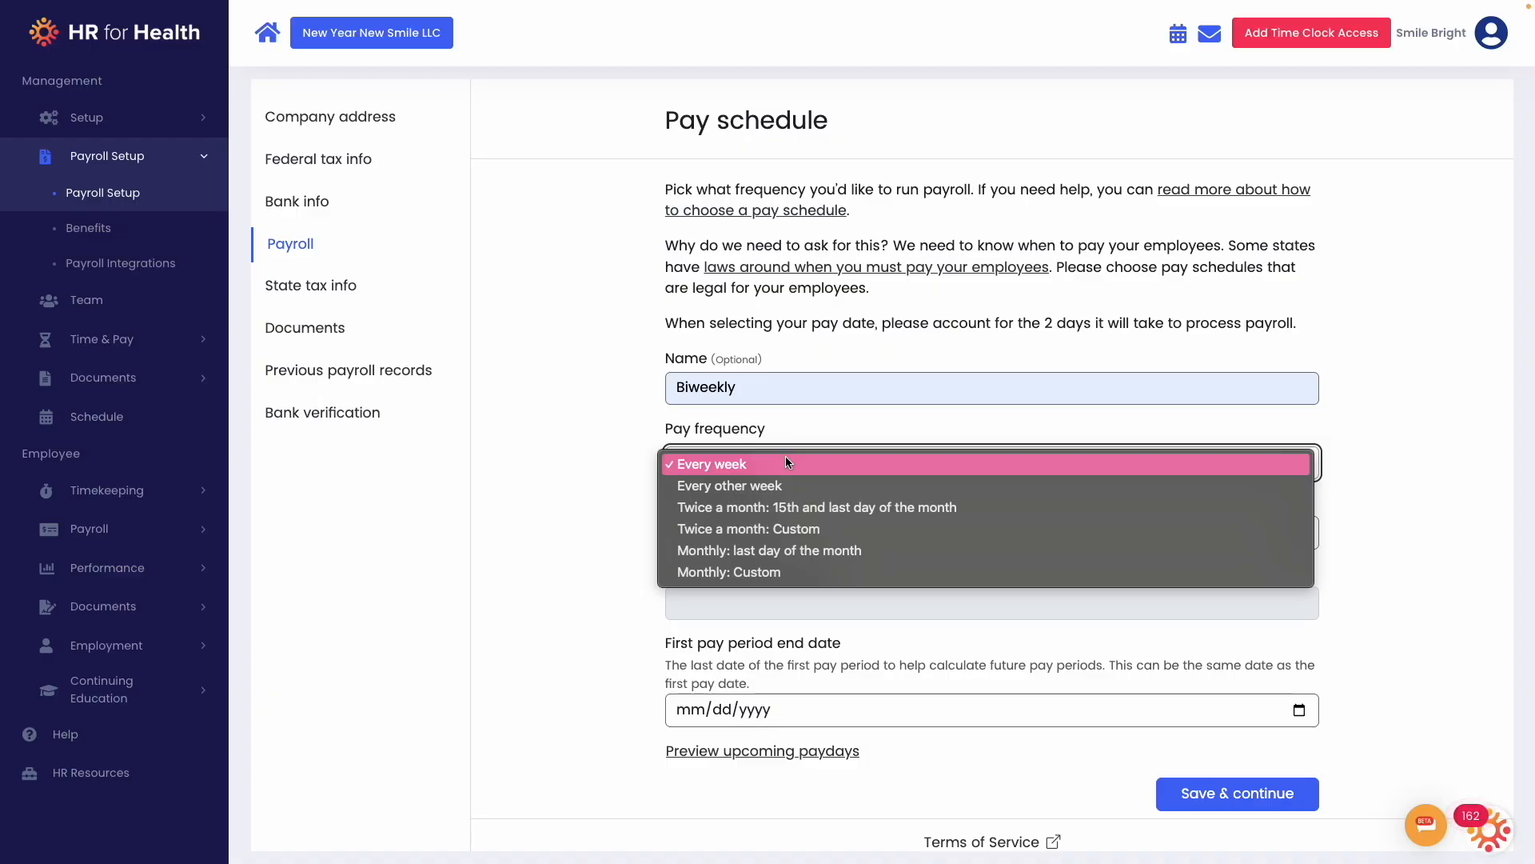
pyautogui.click(794, 507)
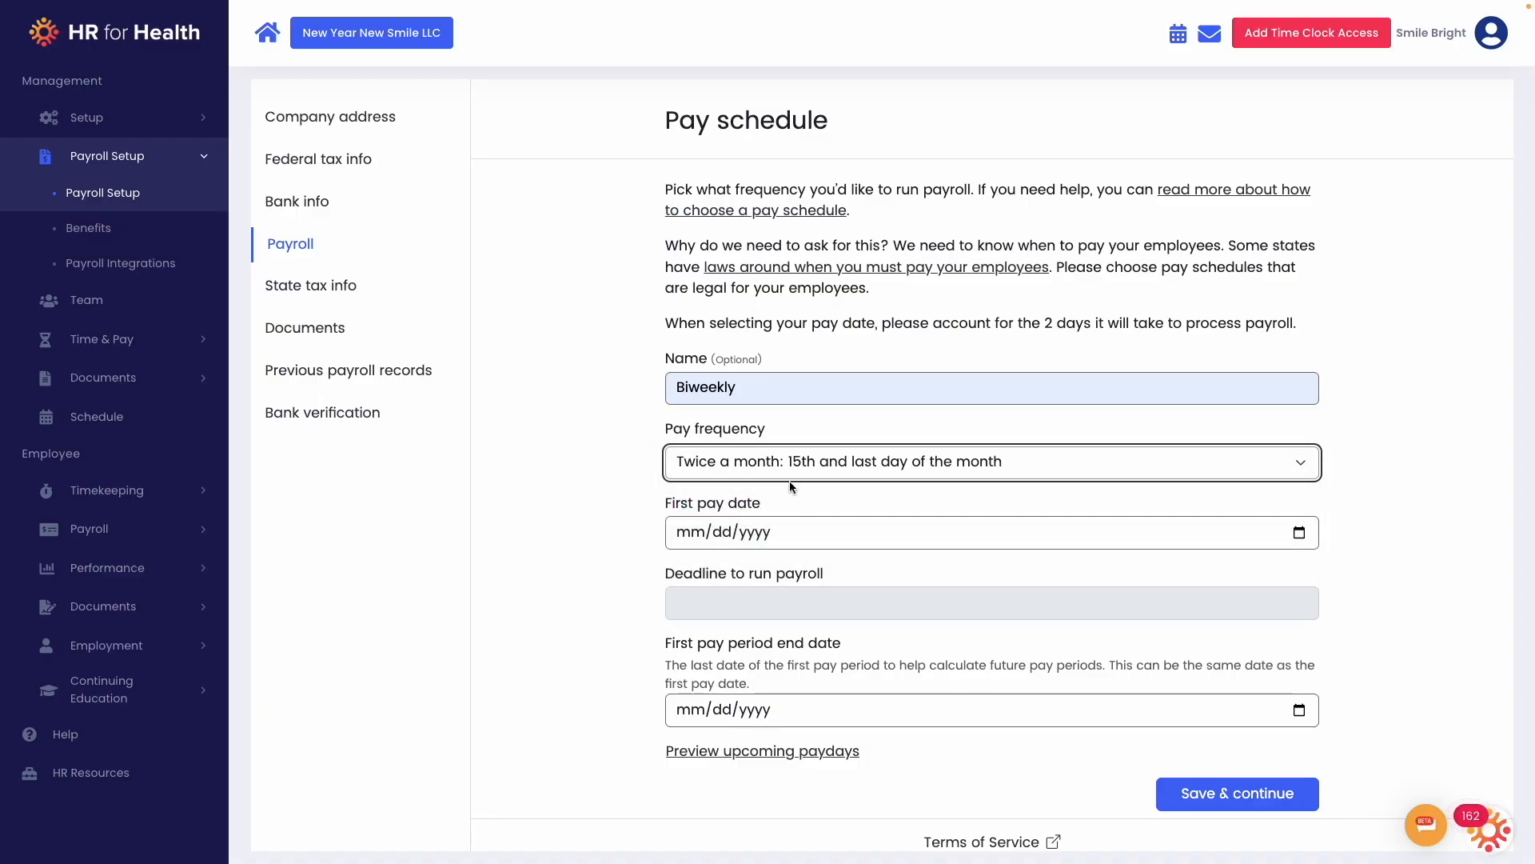
pyautogui.click(789, 478)
pyautogui.click(797, 442)
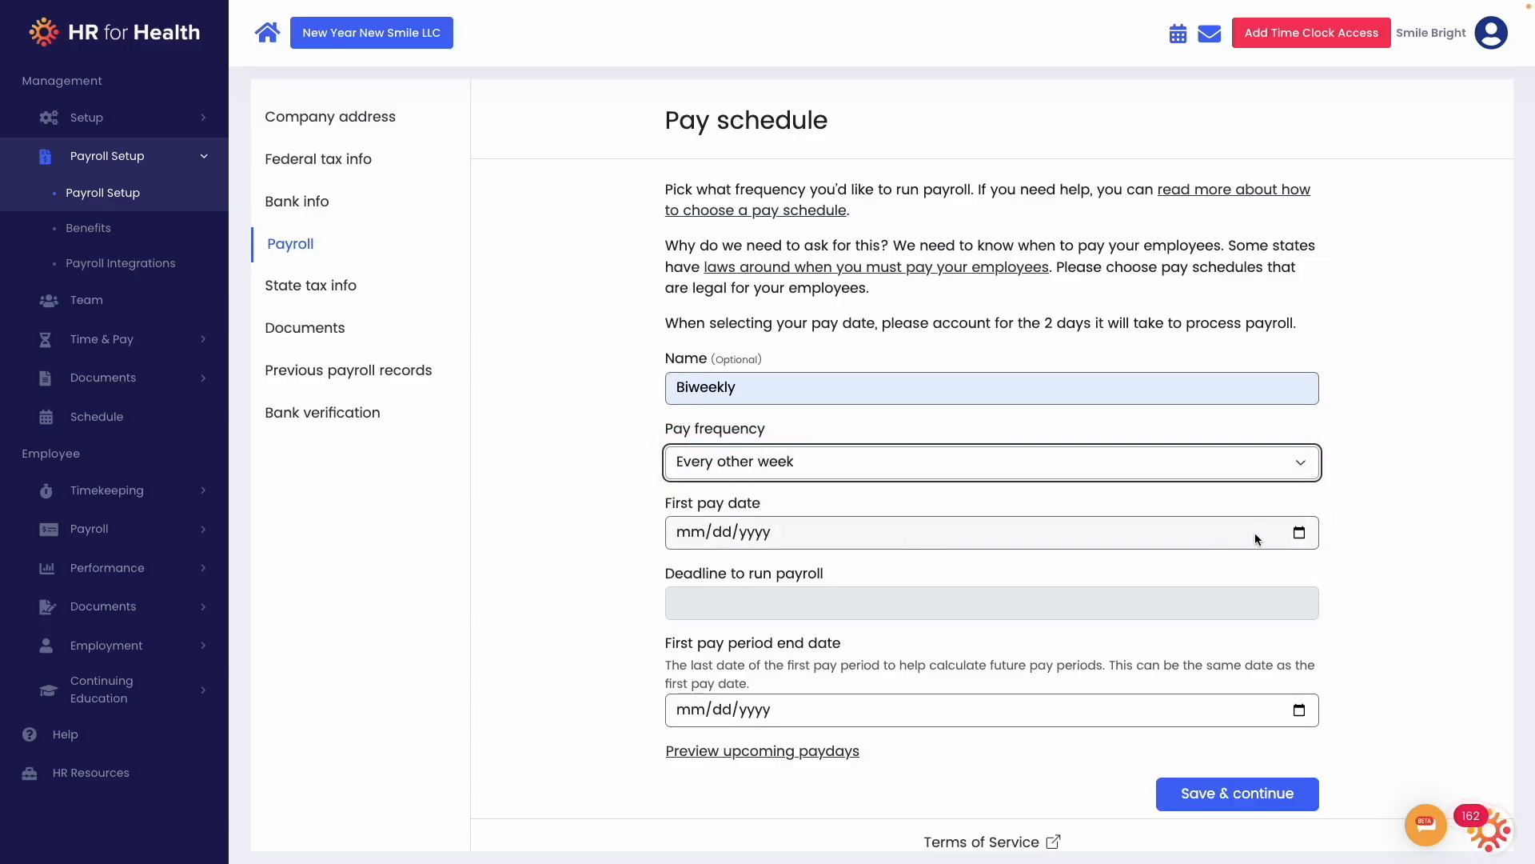
# Set the first pay date to 12/26/2025 and the first pay period end date to 12/21/2025.
pyautogui.click(1299, 533)
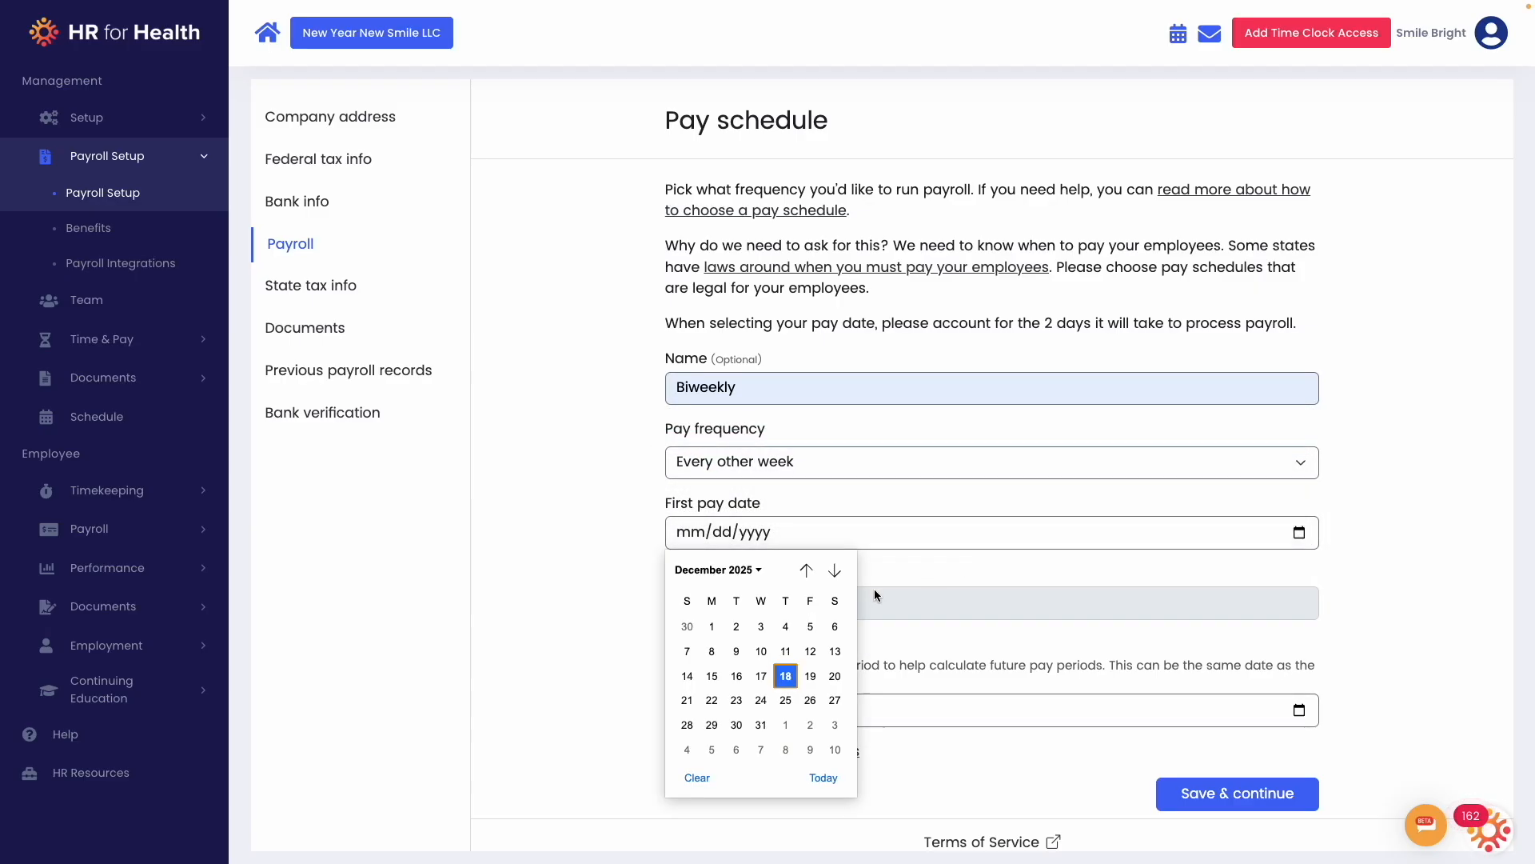
pyautogui.click(807, 699)
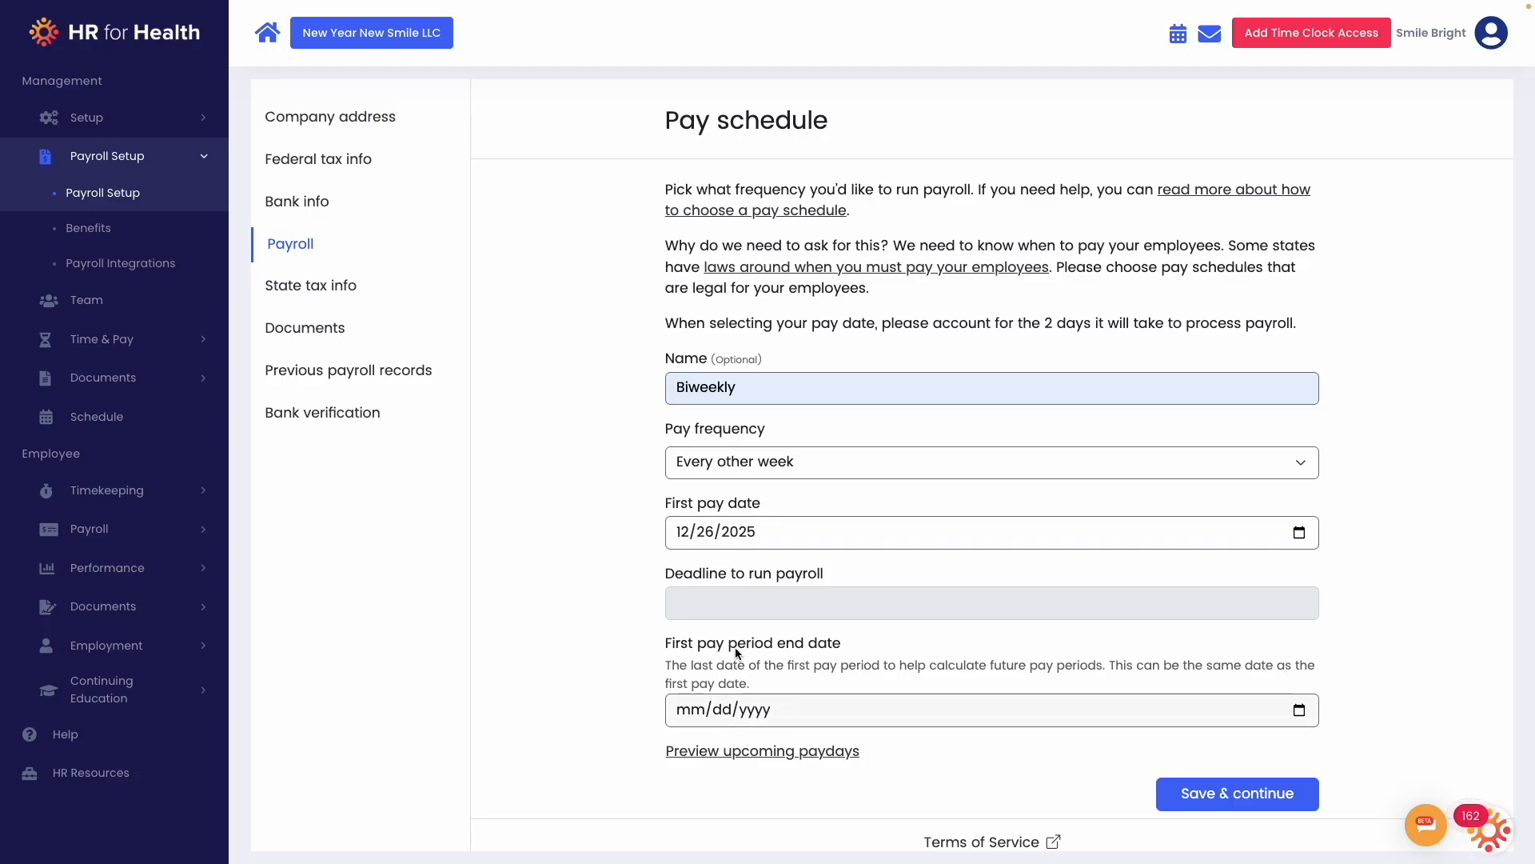
pyautogui.click(1298, 709)
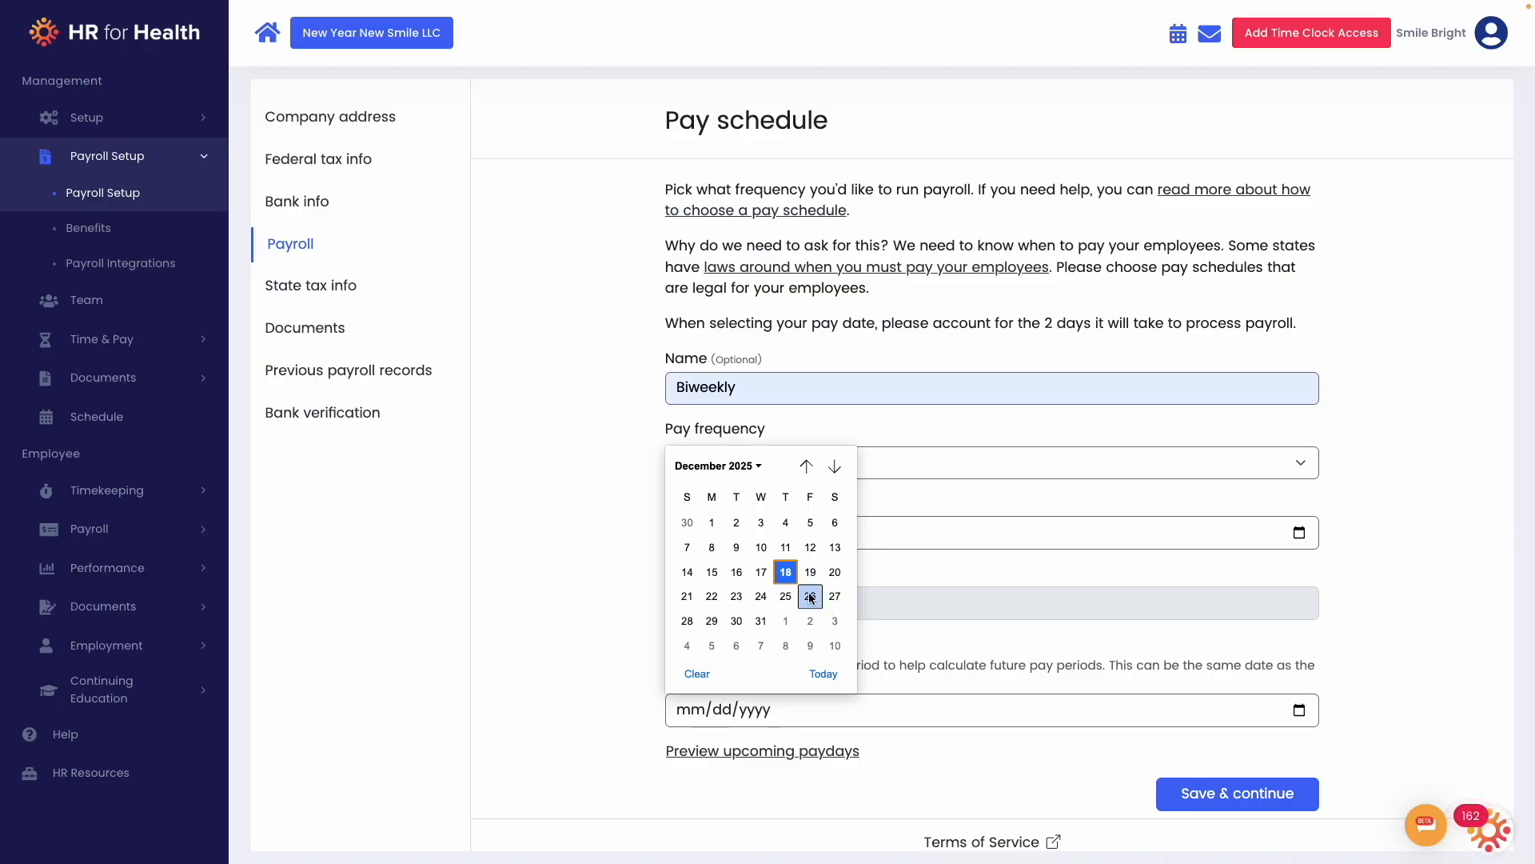
pyautogui.click(690, 596)
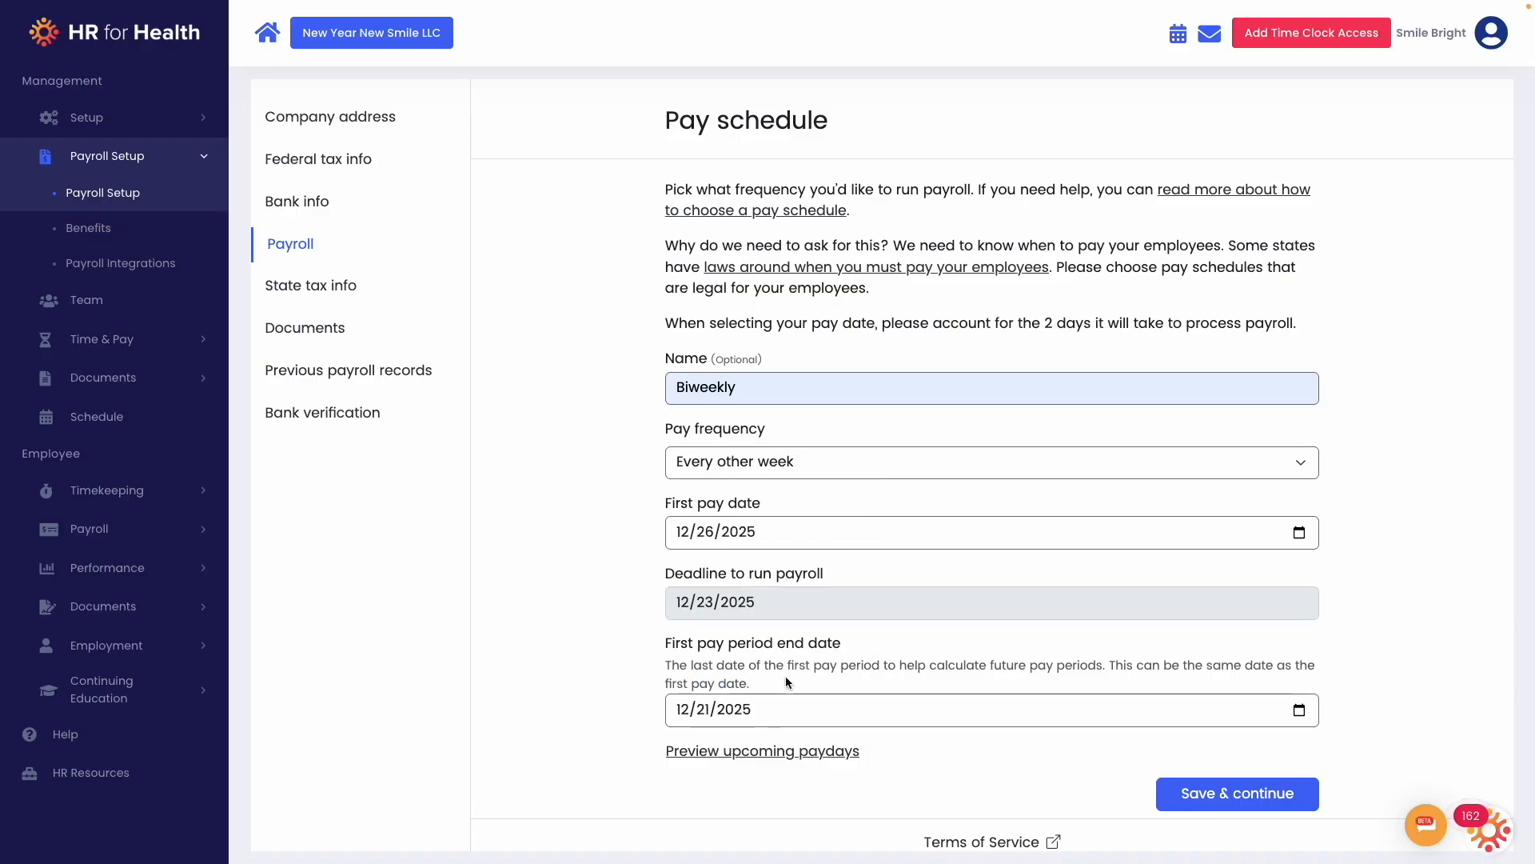
# Preview the upcoming paydays, then save the pay schedule and continue to the state tax requirements.
pyautogui.scroll(-1, 1033, 760)
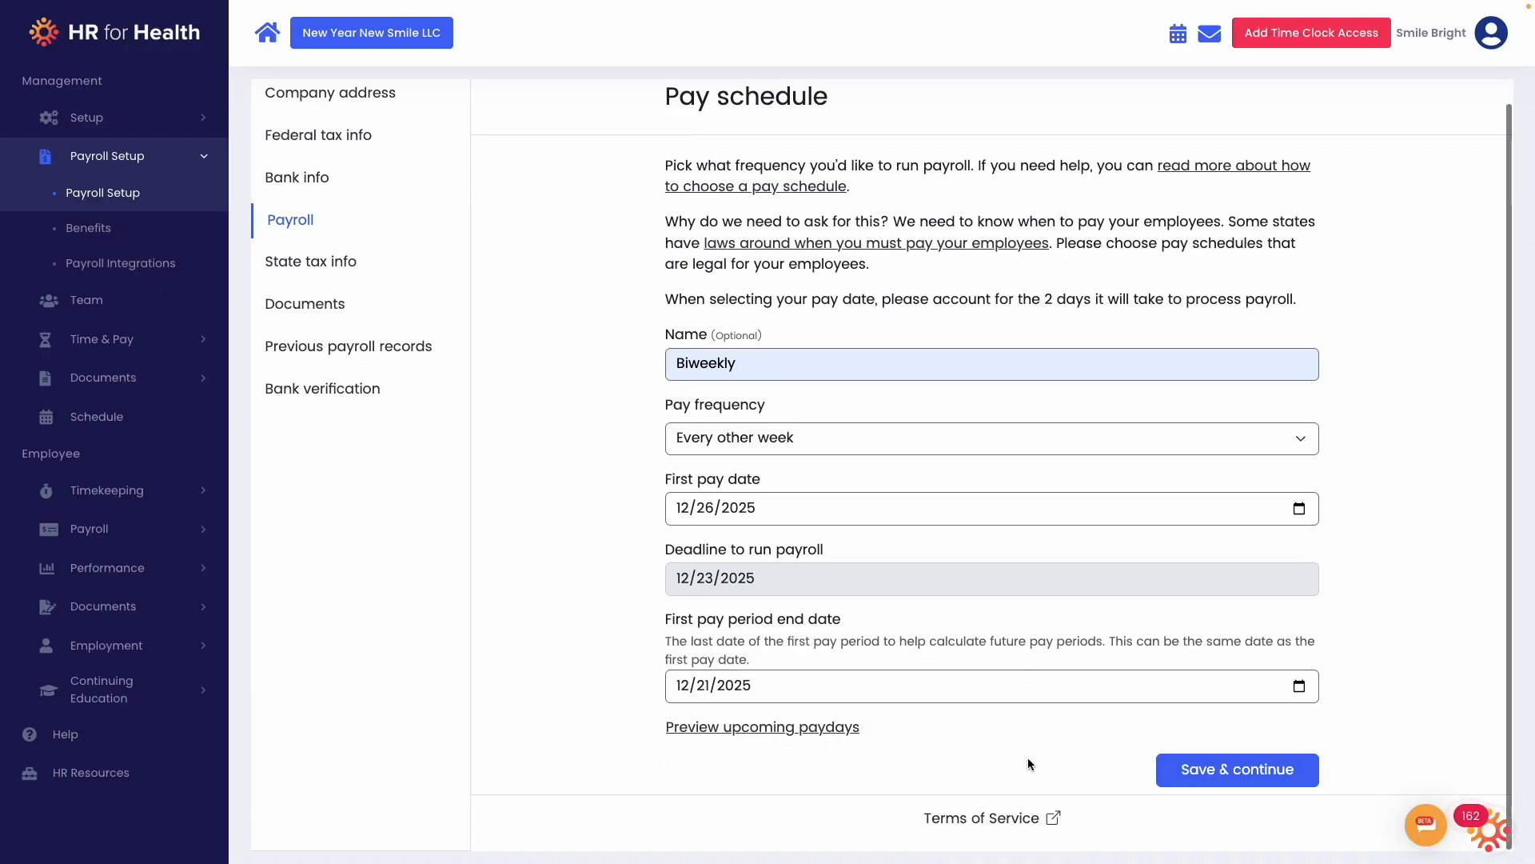
pyautogui.click(792, 728)
pyautogui.scroll(-2, 902, 740)
pyautogui.scroll(-3, 904, 739)
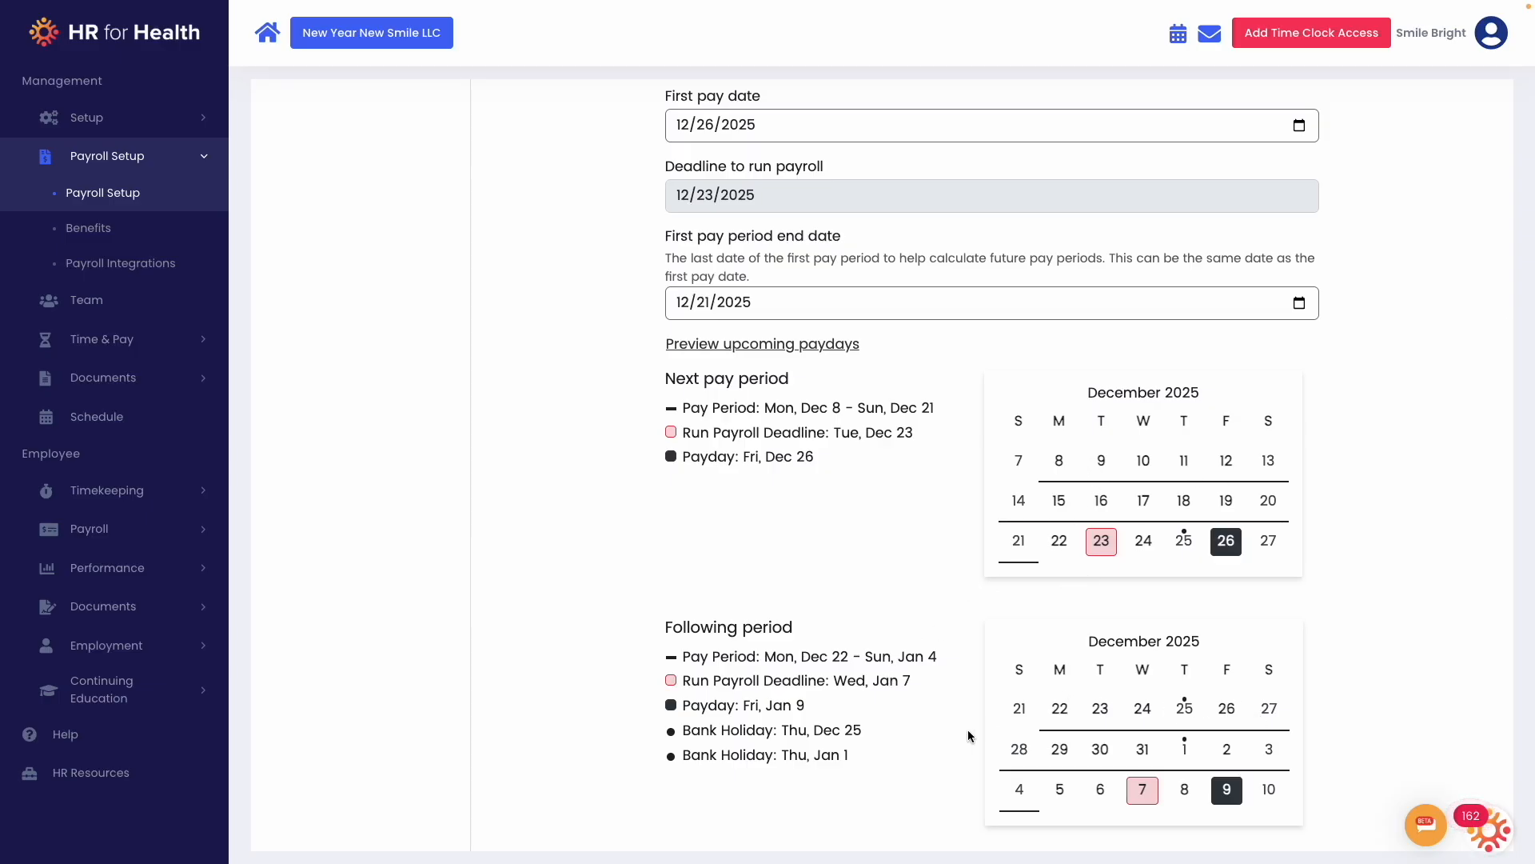
pyautogui.scroll(-2, 953, 732)
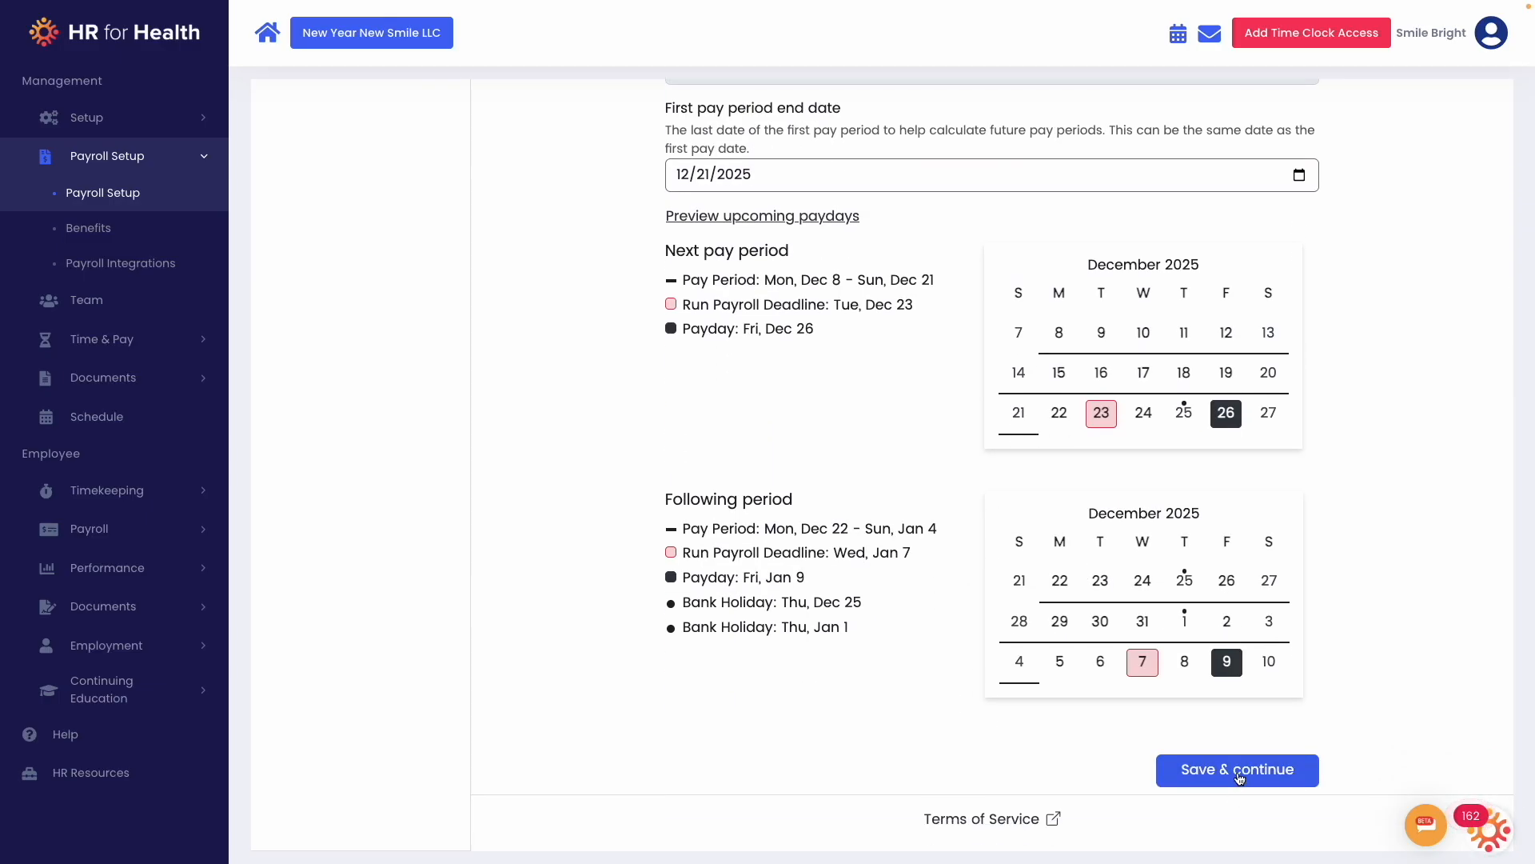
pyautogui.click(1238, 772)
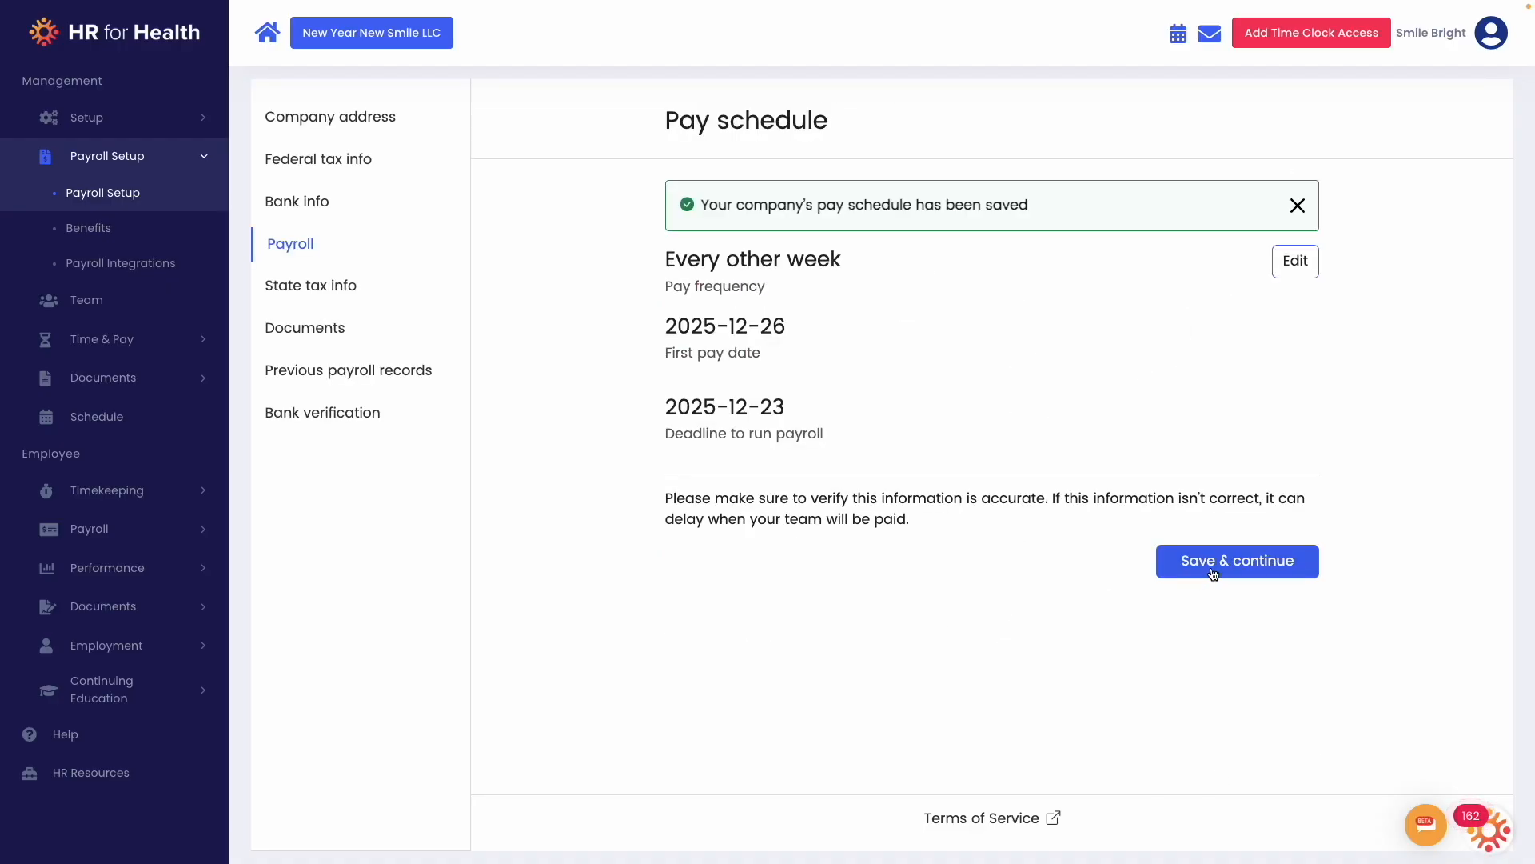
pyautogui.click(1212, 572)
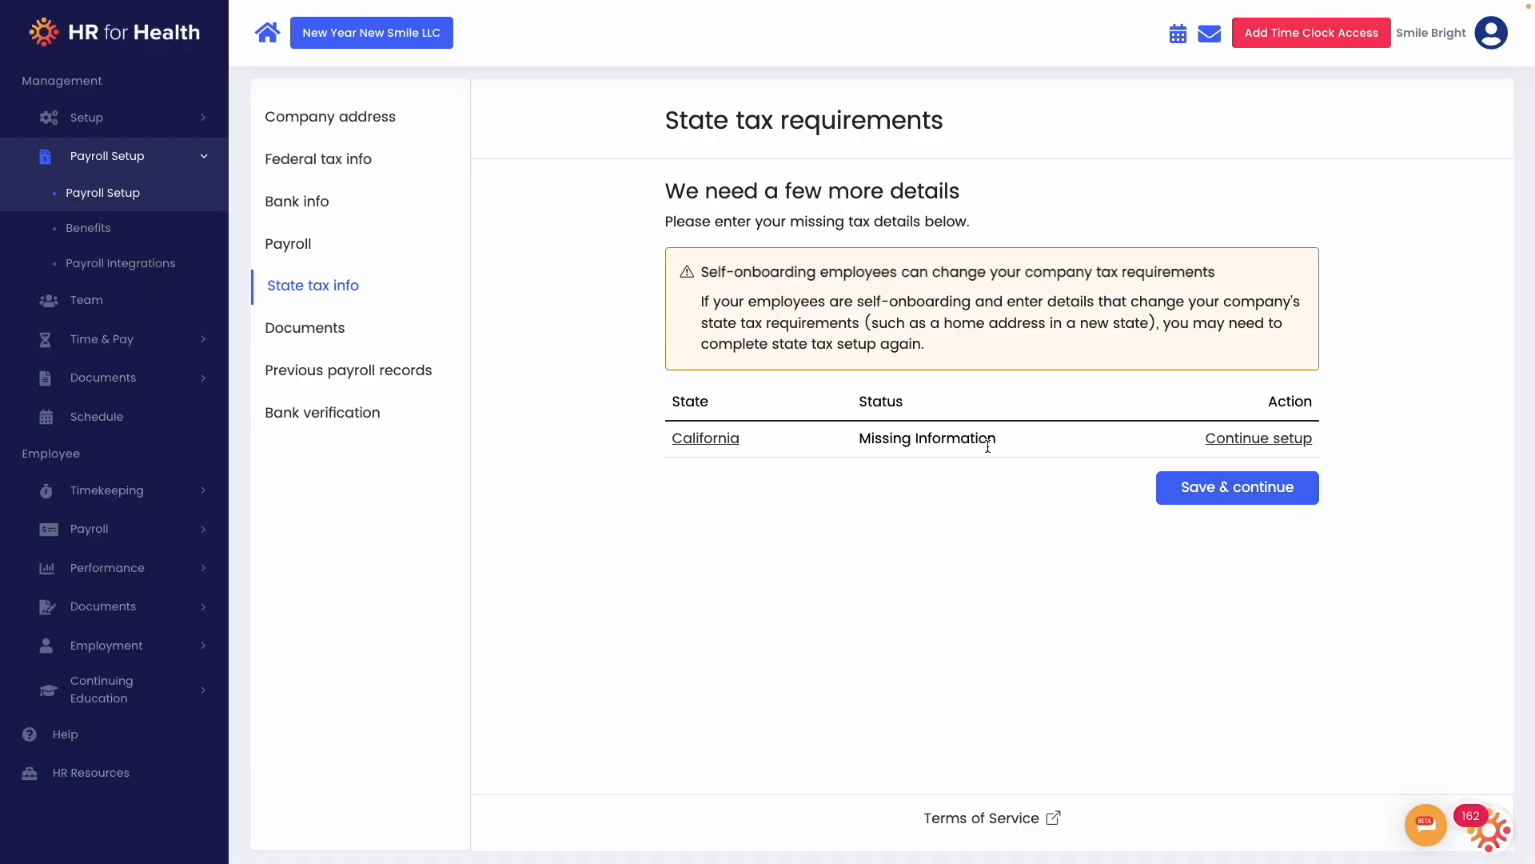
# Complete the California tax setup with a 1.5% unemployment tax rate and a 0.0% ETT rate, leaving the EDD account number blank, and save.
pyautogui.click(1254, 441)
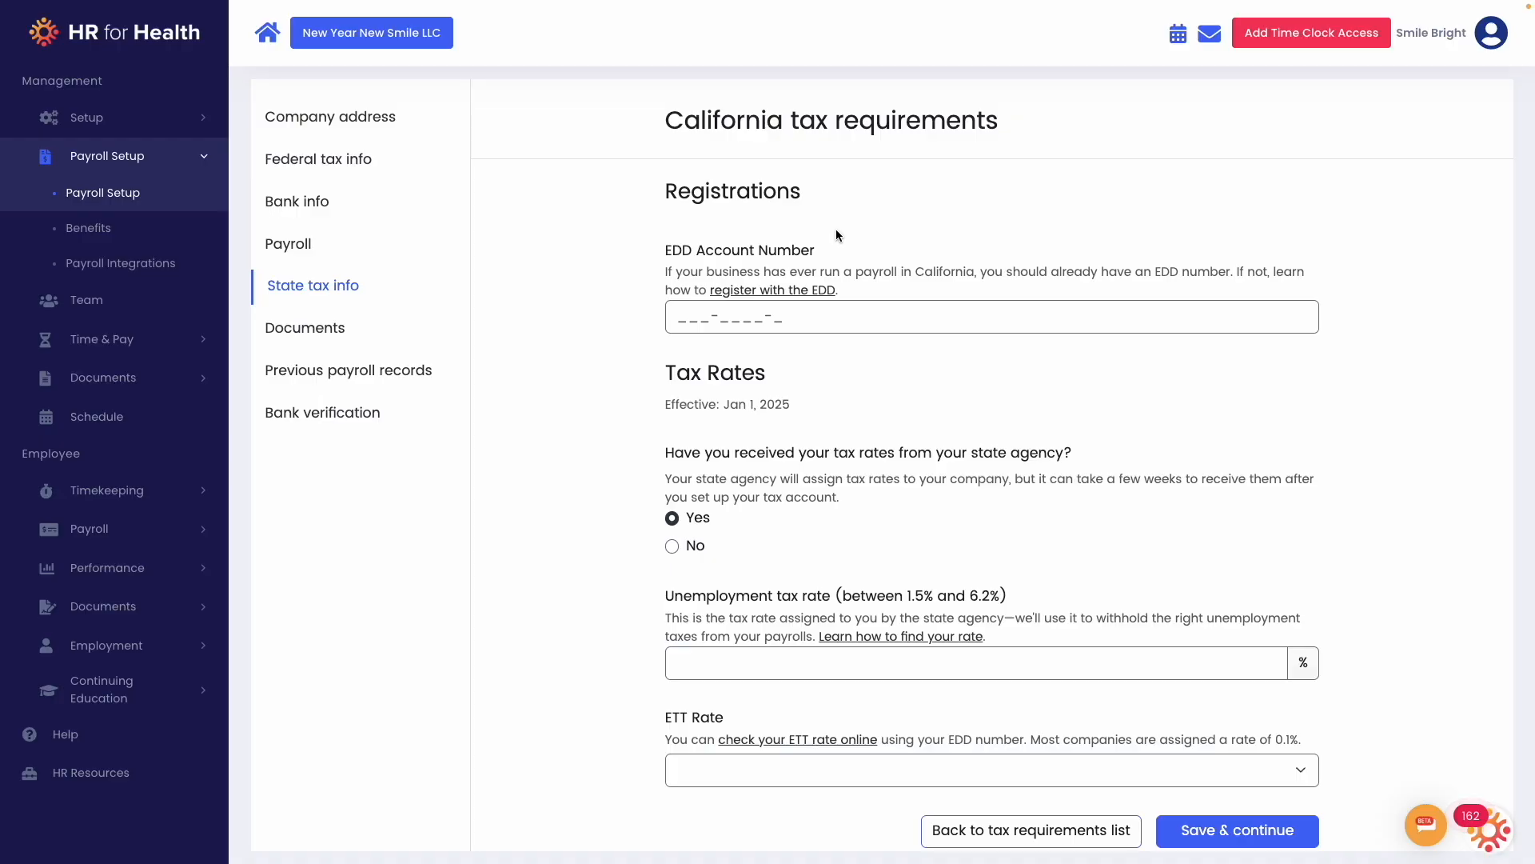
pyautogui.scroll(-2, 799, 471)
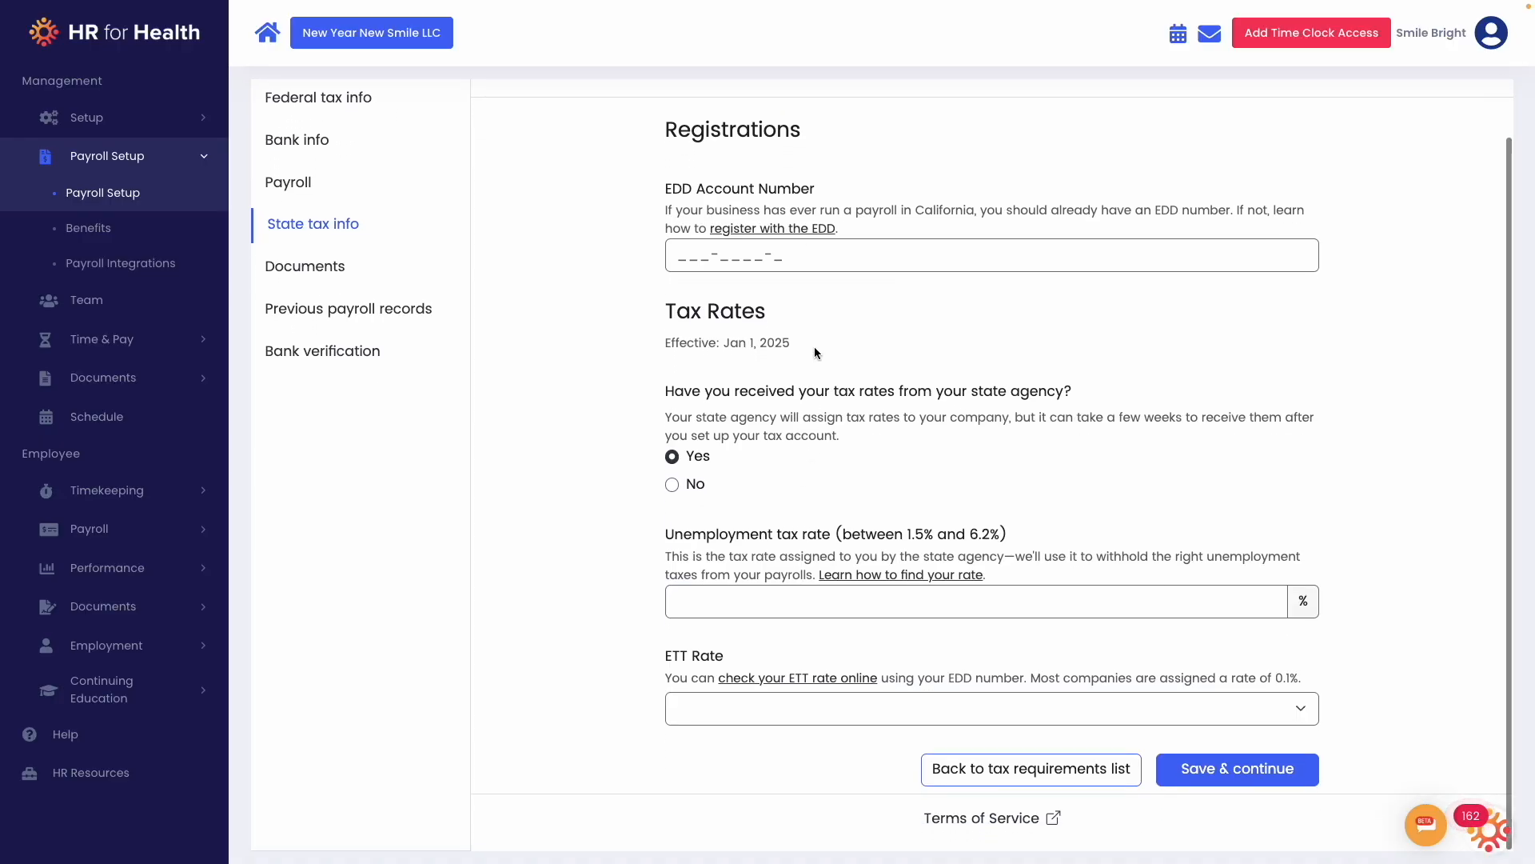
pyautogui.scroll(-1, 750, 478)
pyautogui.click(759, 600)
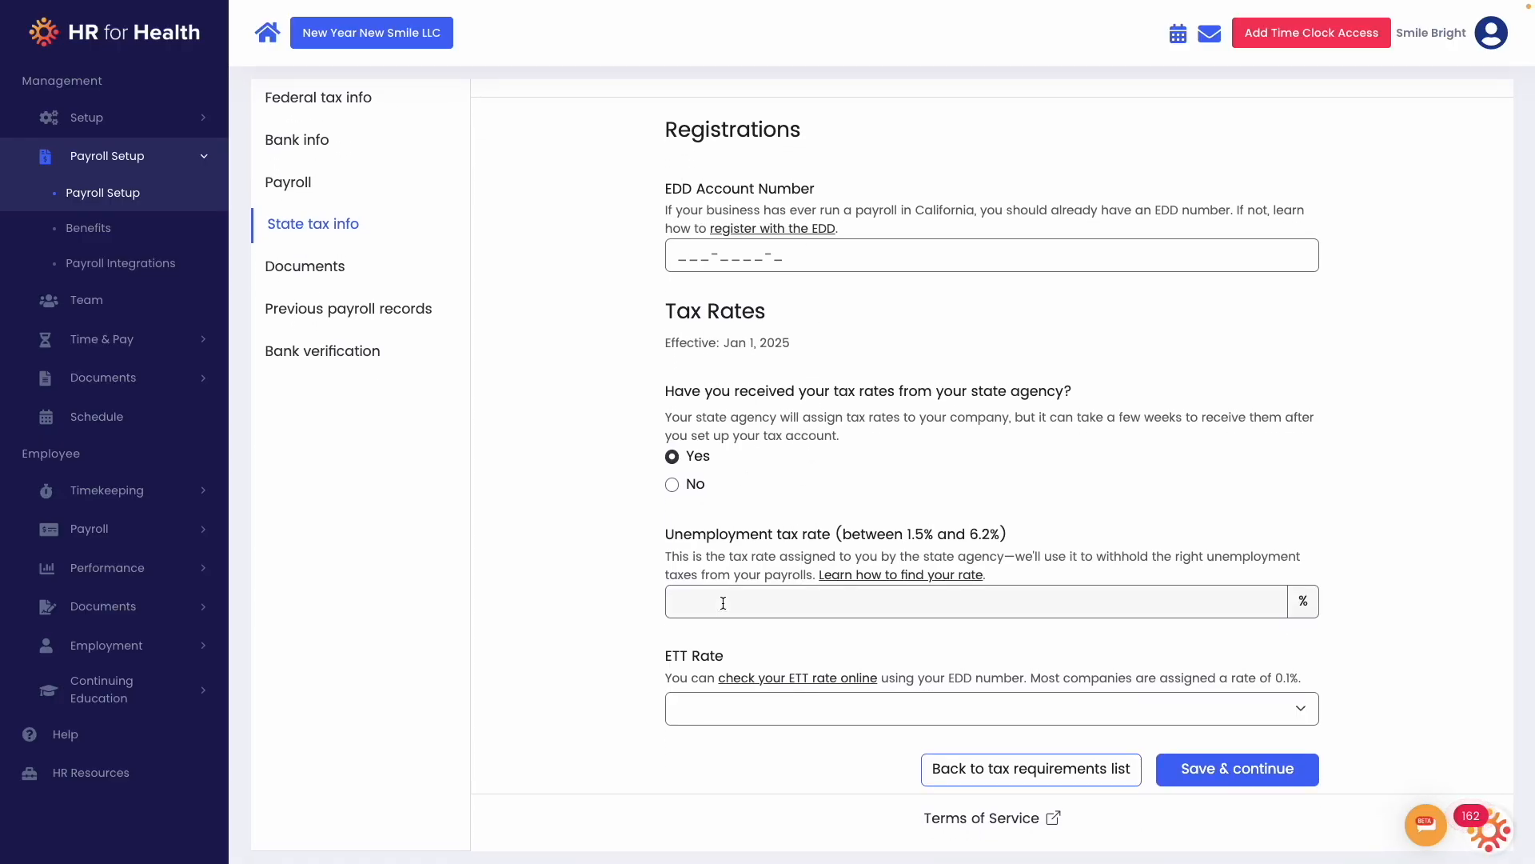
pyautogui.click(776, 630)
pyautogui.click(742, 706)
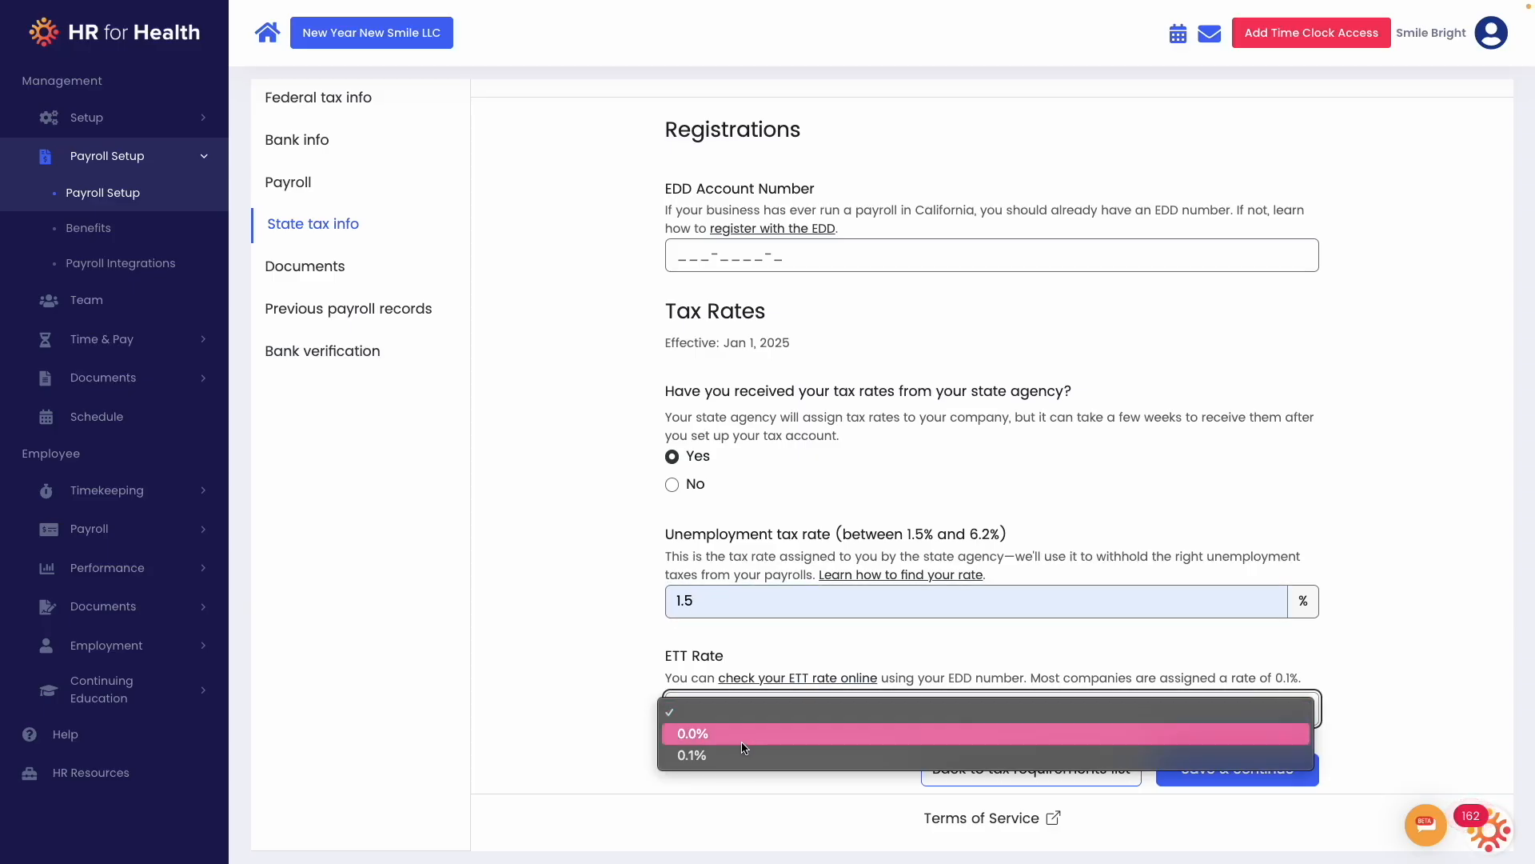
pyautogui.click(741, 734)
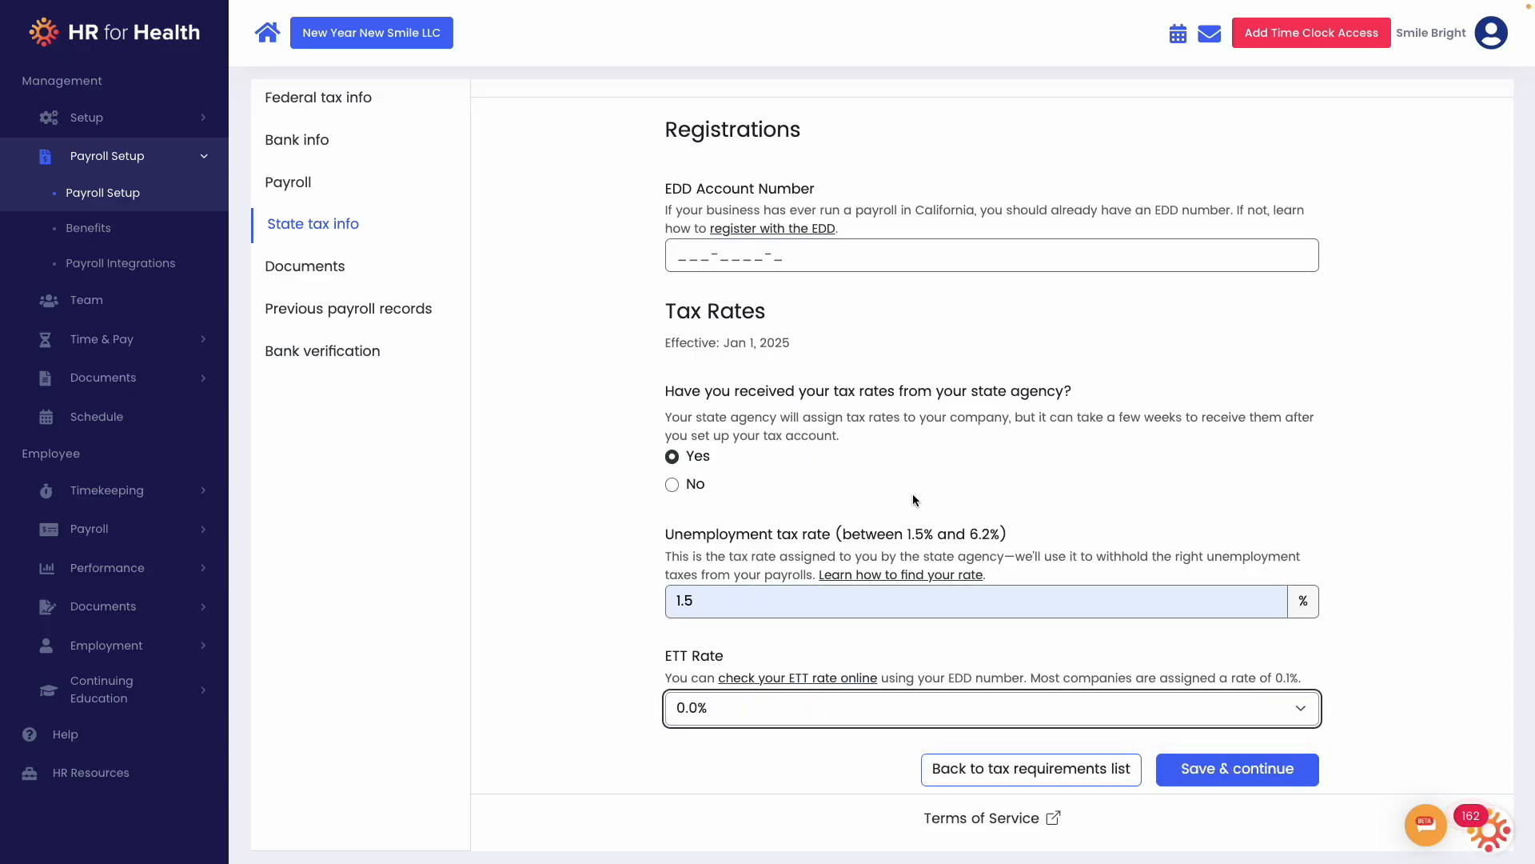
pyautogui.click(1218, 770)
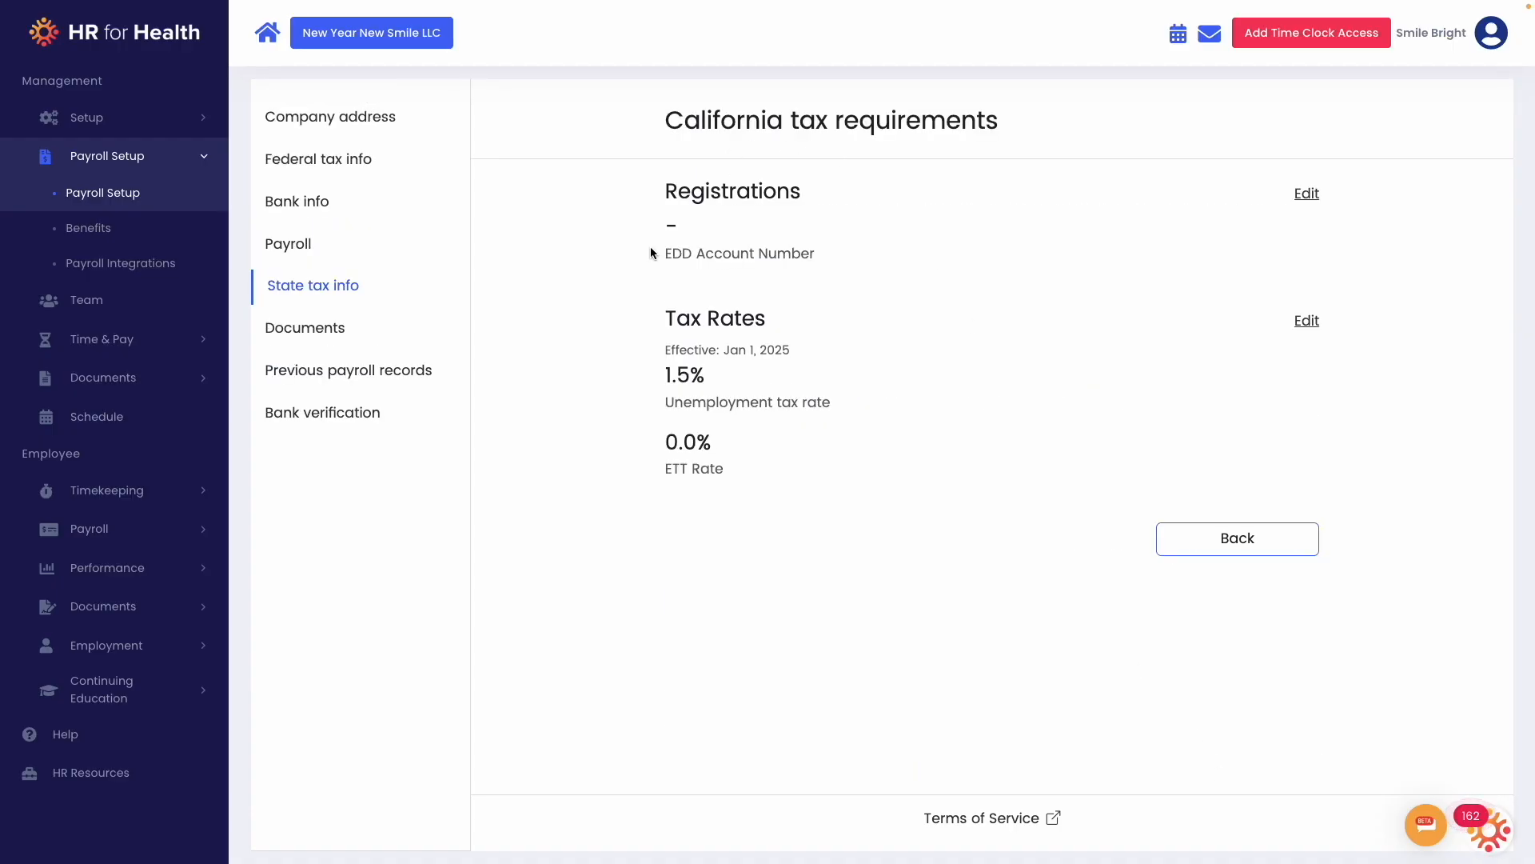
# Open the California registration and tax info article in the Gusto Help Center and expand its section on registering on your own.
pyautogui.moveTo(63, 35)
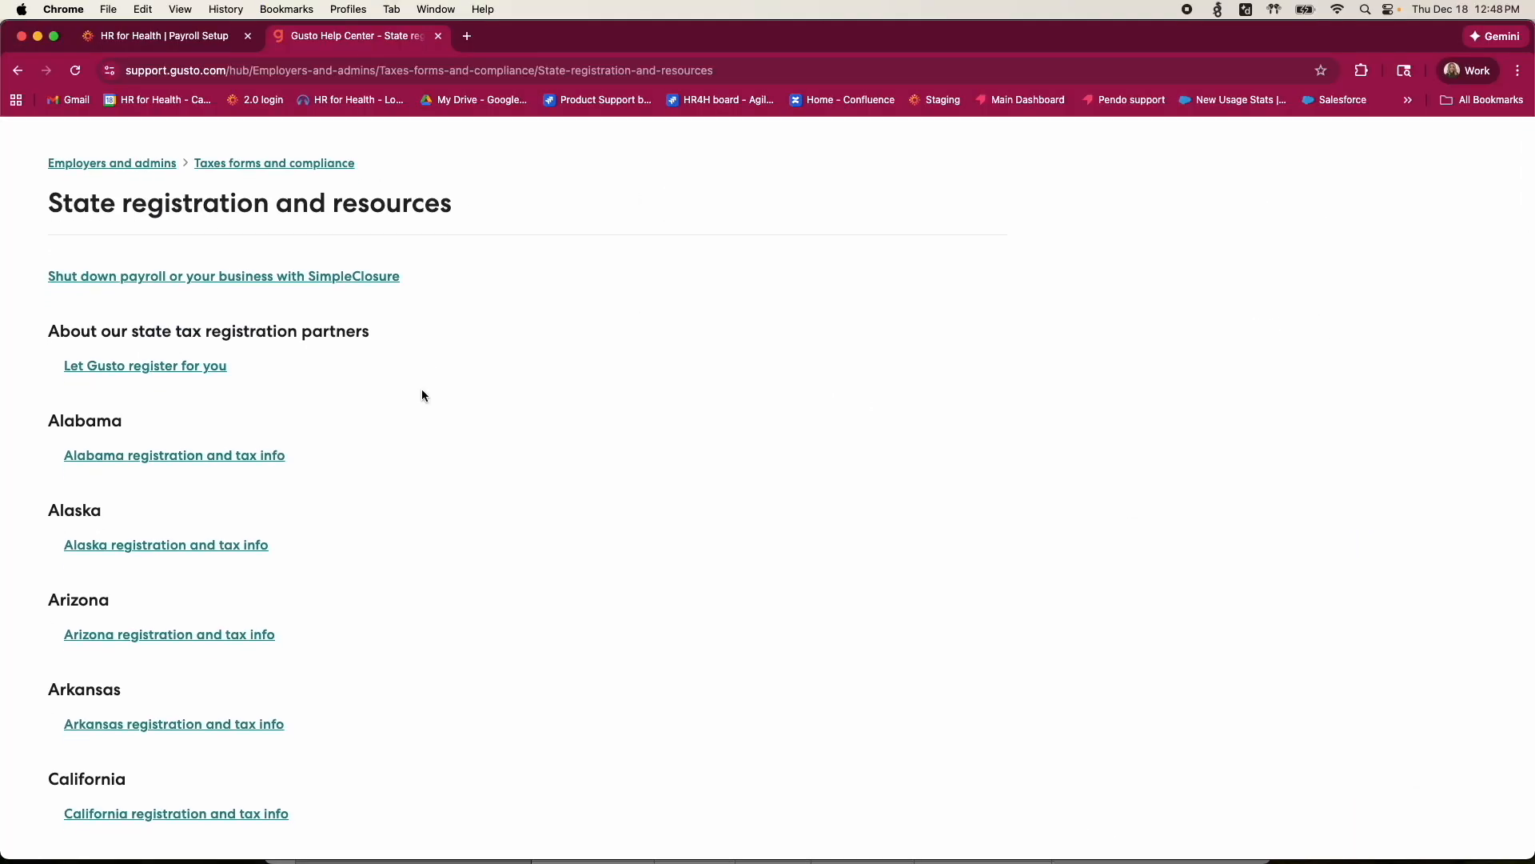
pyautogui.scroll(-3, 227, 573)
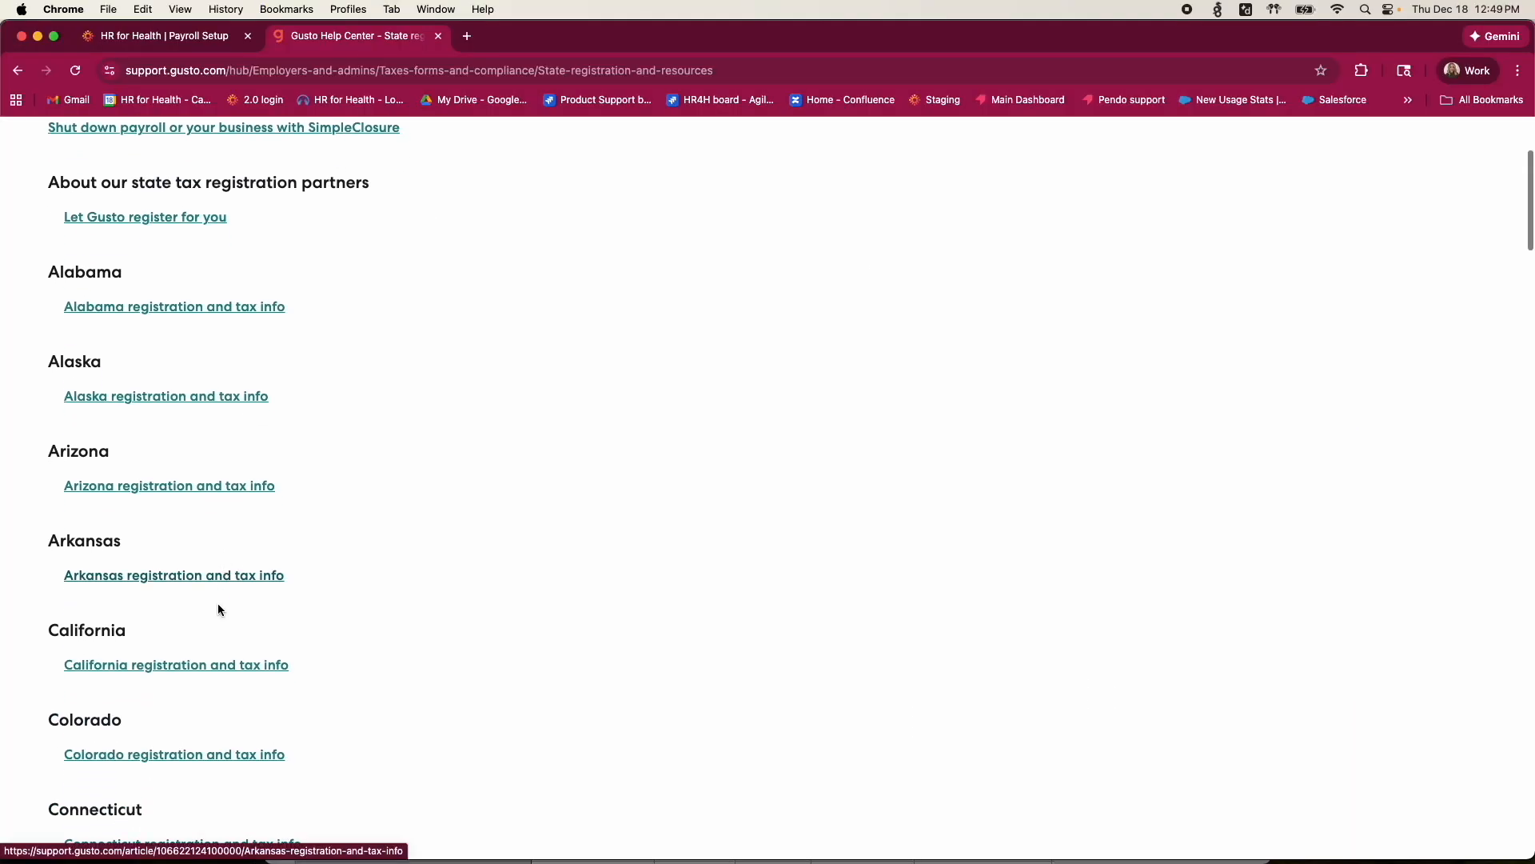
pyautogui.click(209, 666)
pyautogui.scroll(-2, 240, 531)
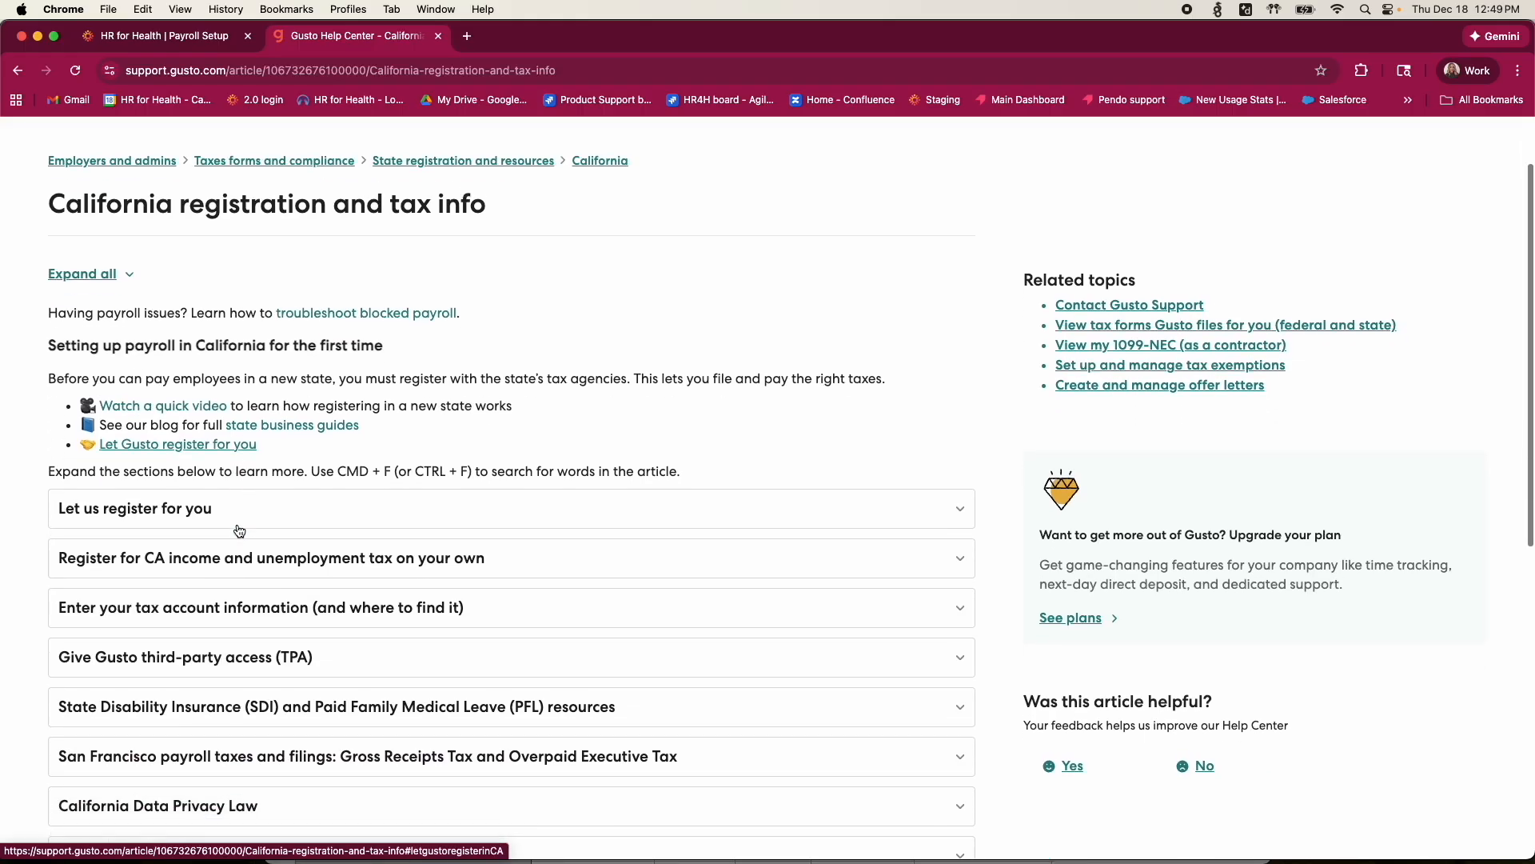
pyautogui.scroll(-2, 240, 531)
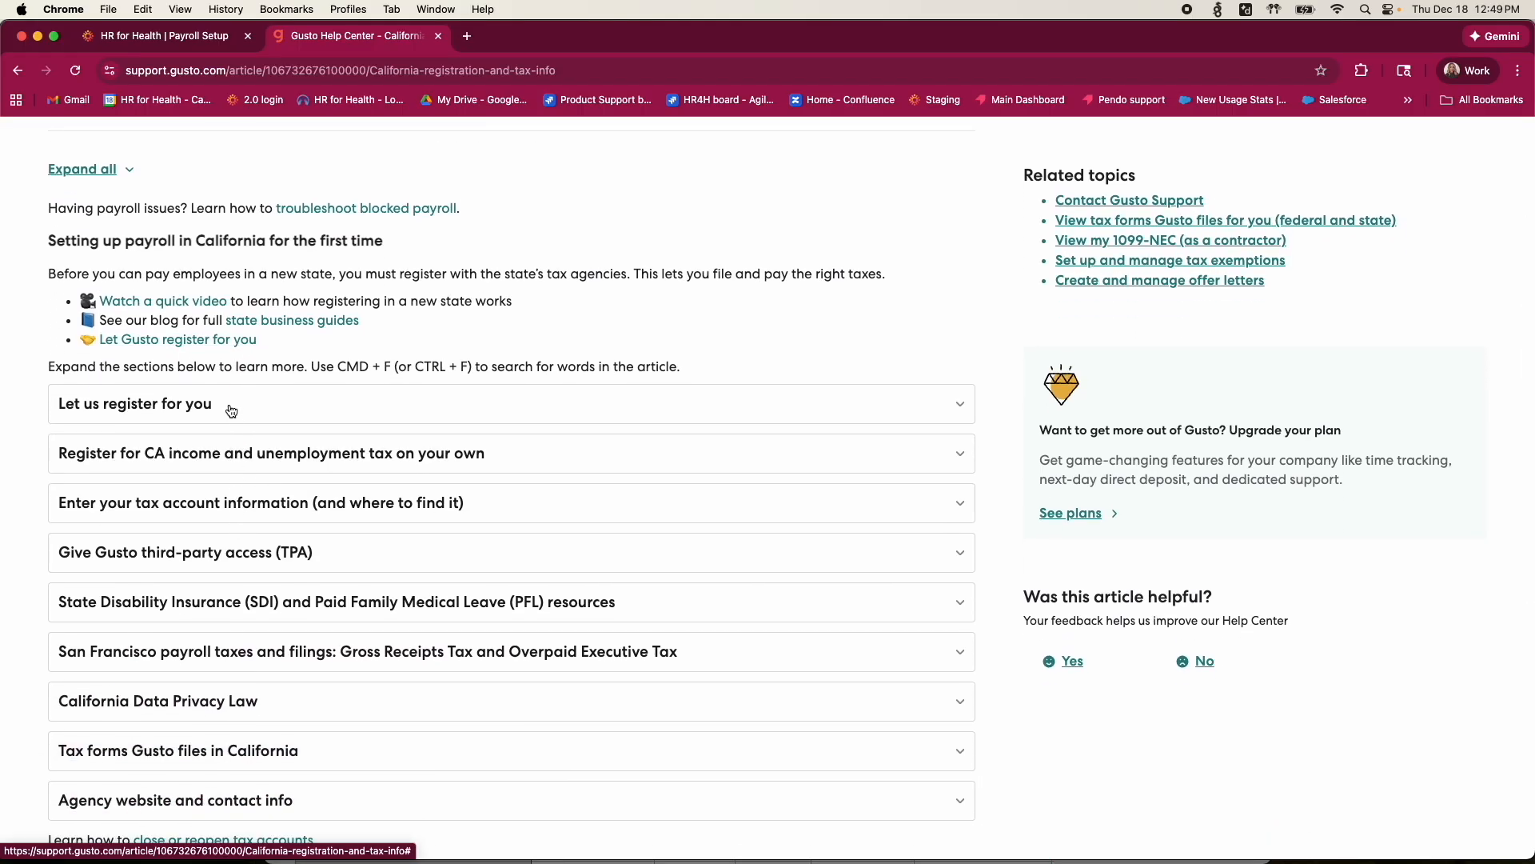
pyautogui.click(233, 461)
pyautogui.scroll(-1, 320, 400)
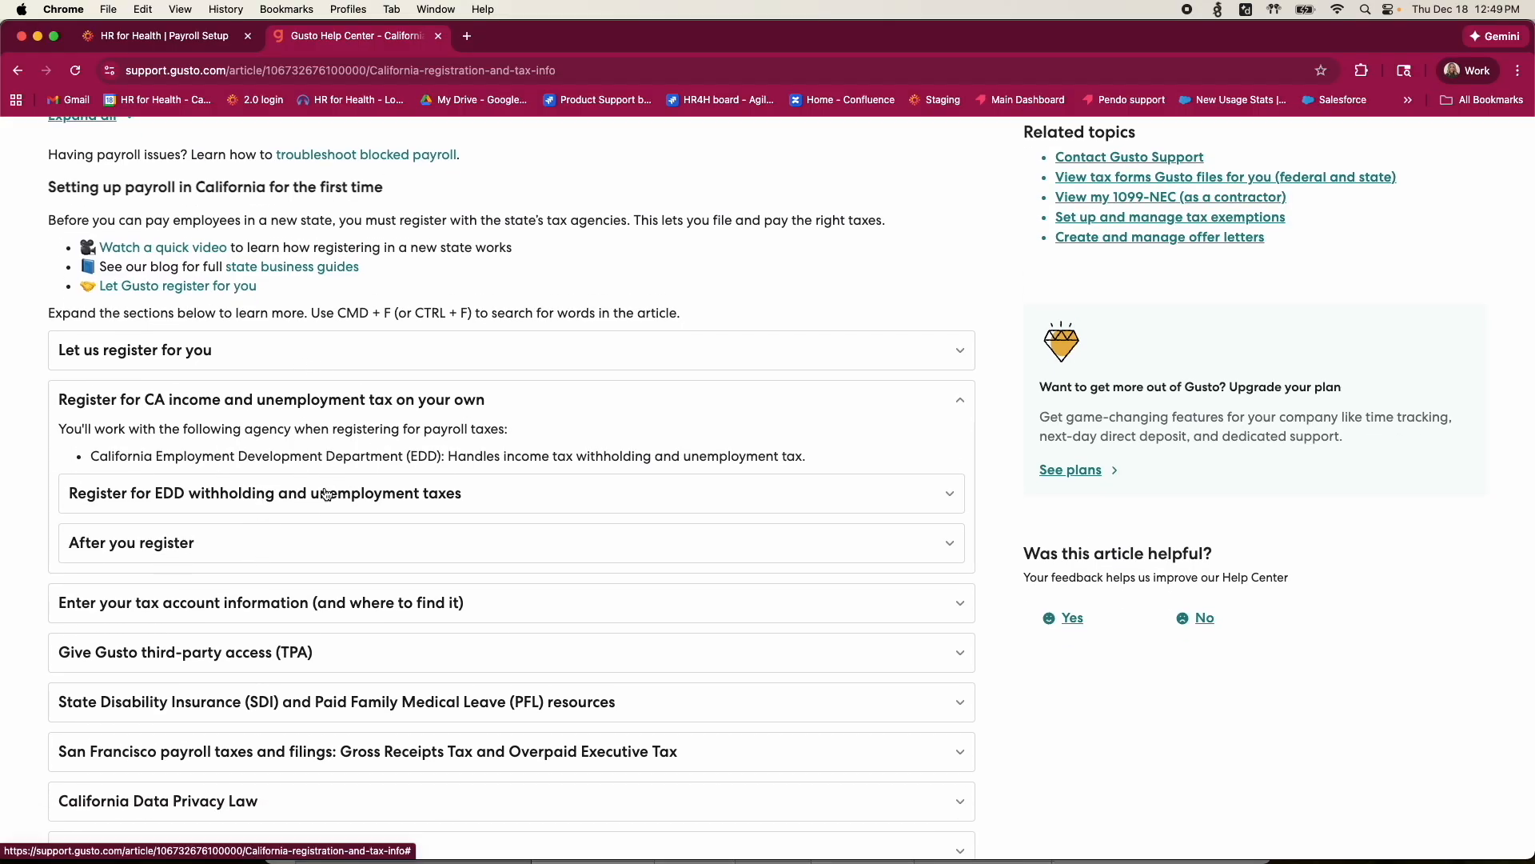
# Expand the California article's third-party access (TPA) section and read its authorization requirements.
pyautogui.scroll(-3, 327, 495)
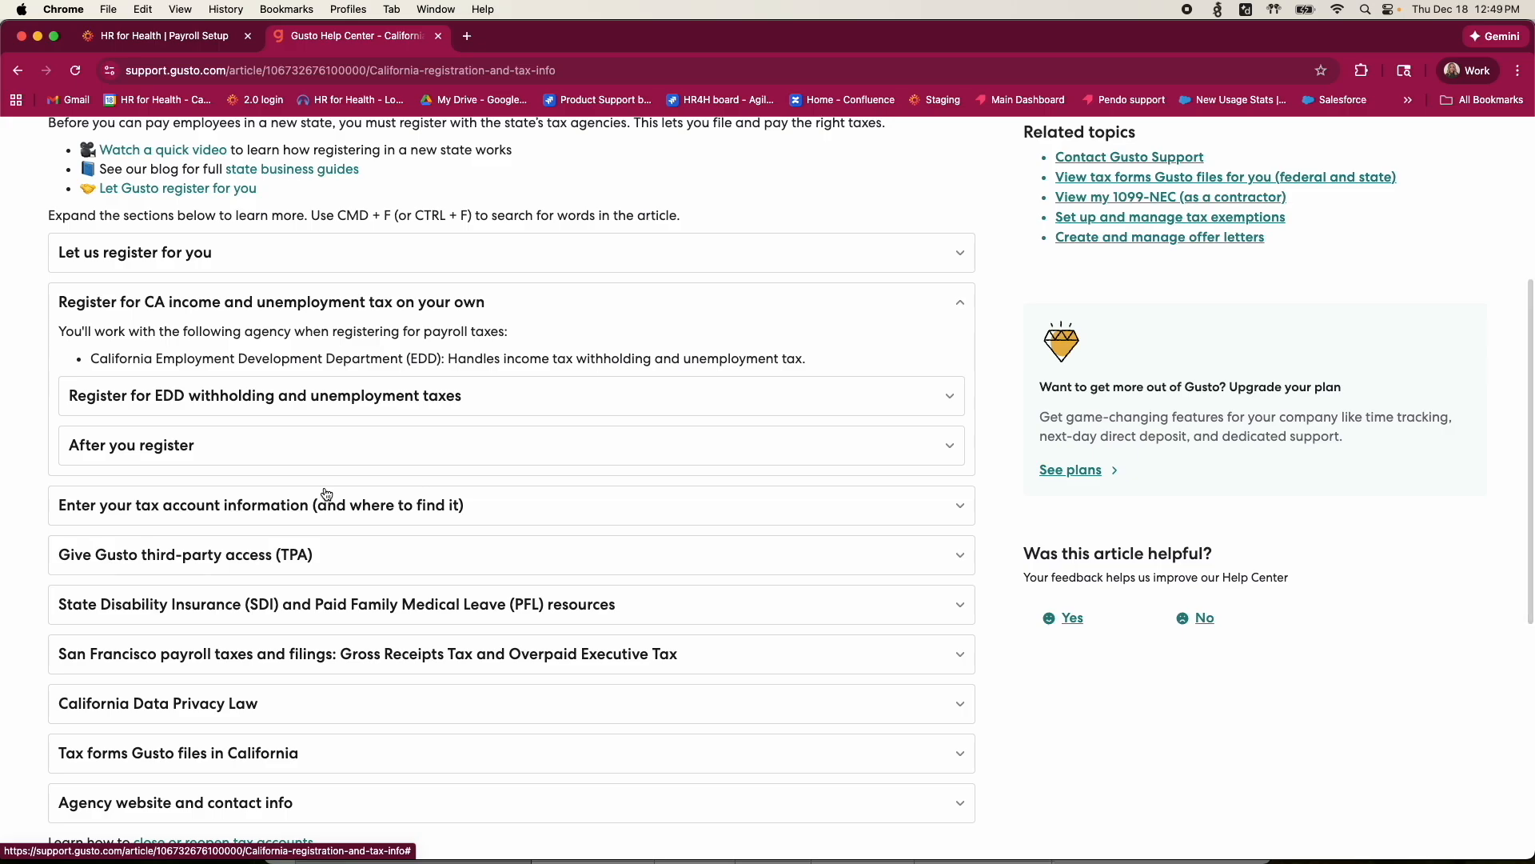
pyautogui.click(288, 564)
pyautogui.scroll(-2, 286, 558)
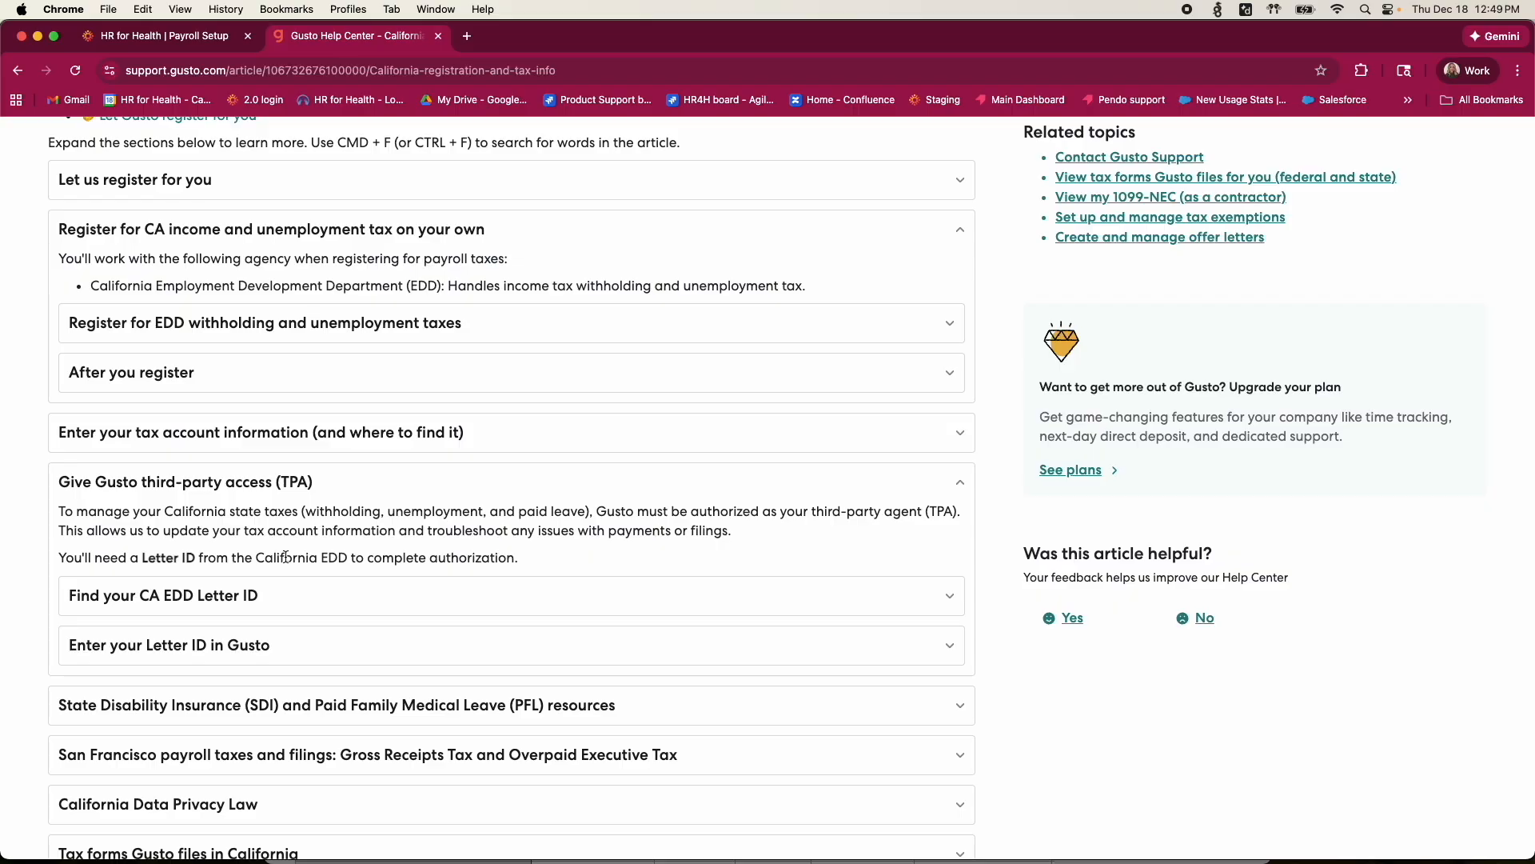
pyautogui.scroll(-1, 286, 557)
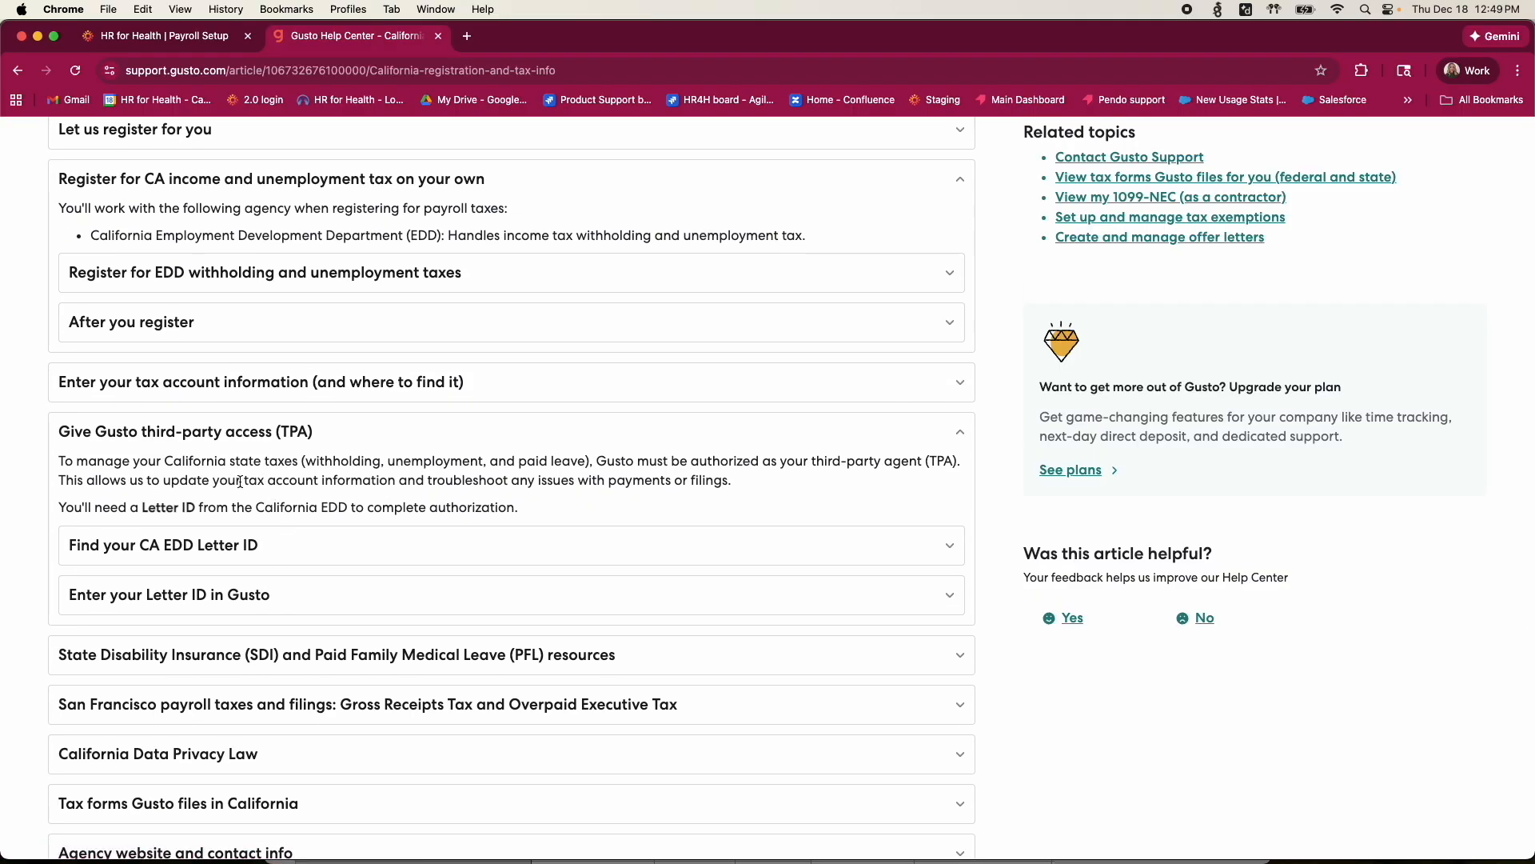
pyautogui.scroll(1, 208, 496)
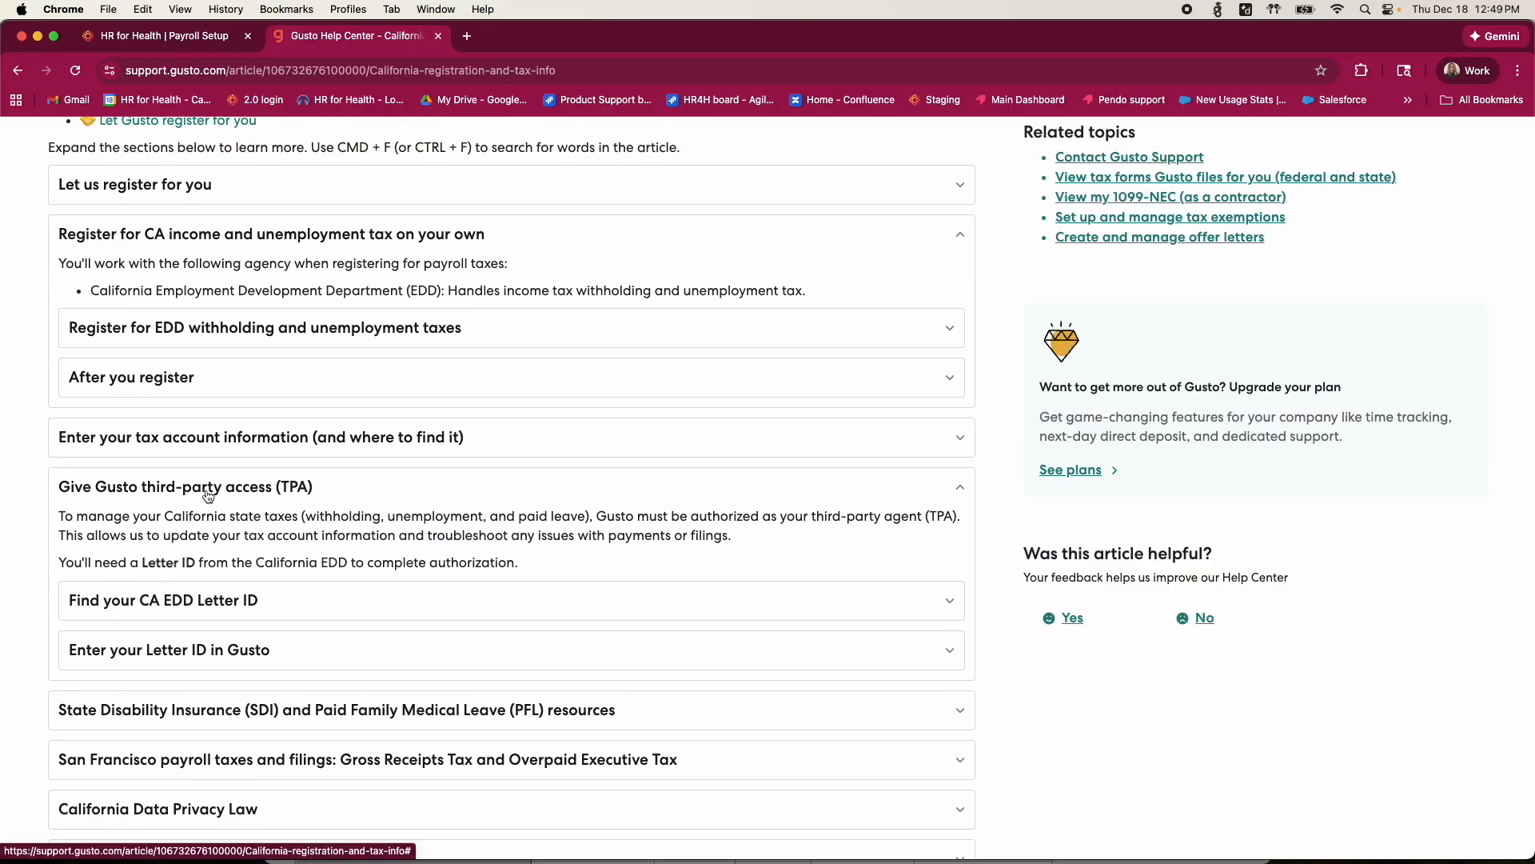
# Switch to the HR for Health payroll setup and open the California registrations for editing.
pyautogui.click(200, 36)
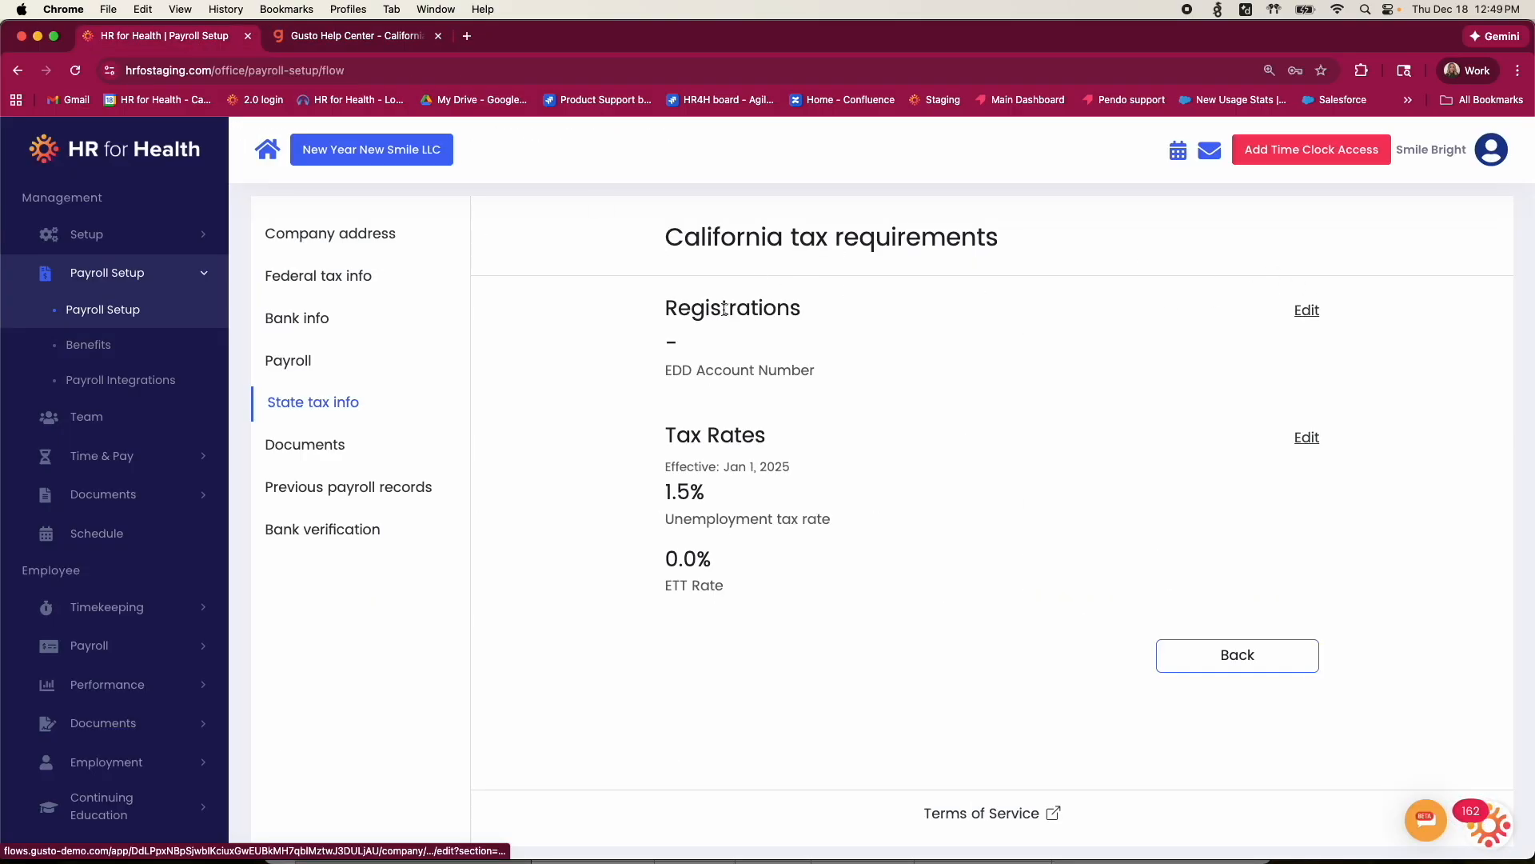
pyautogui.click(1307, 310)
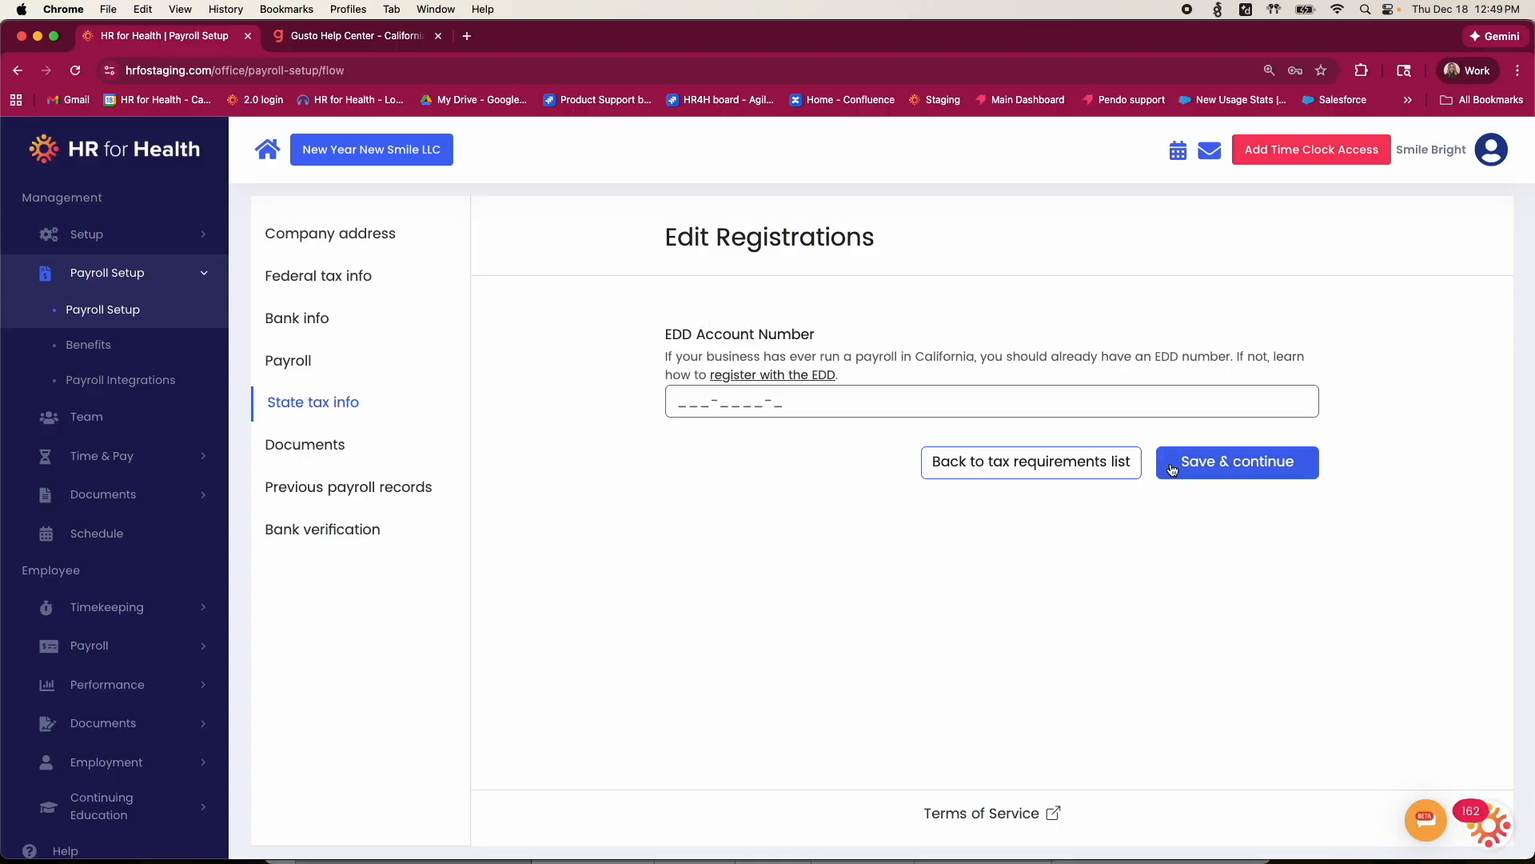
# Return to the Gusto Help Center and, from the state list, open the Colorado registration and tax info article.
pyautogui.click(352, 35)
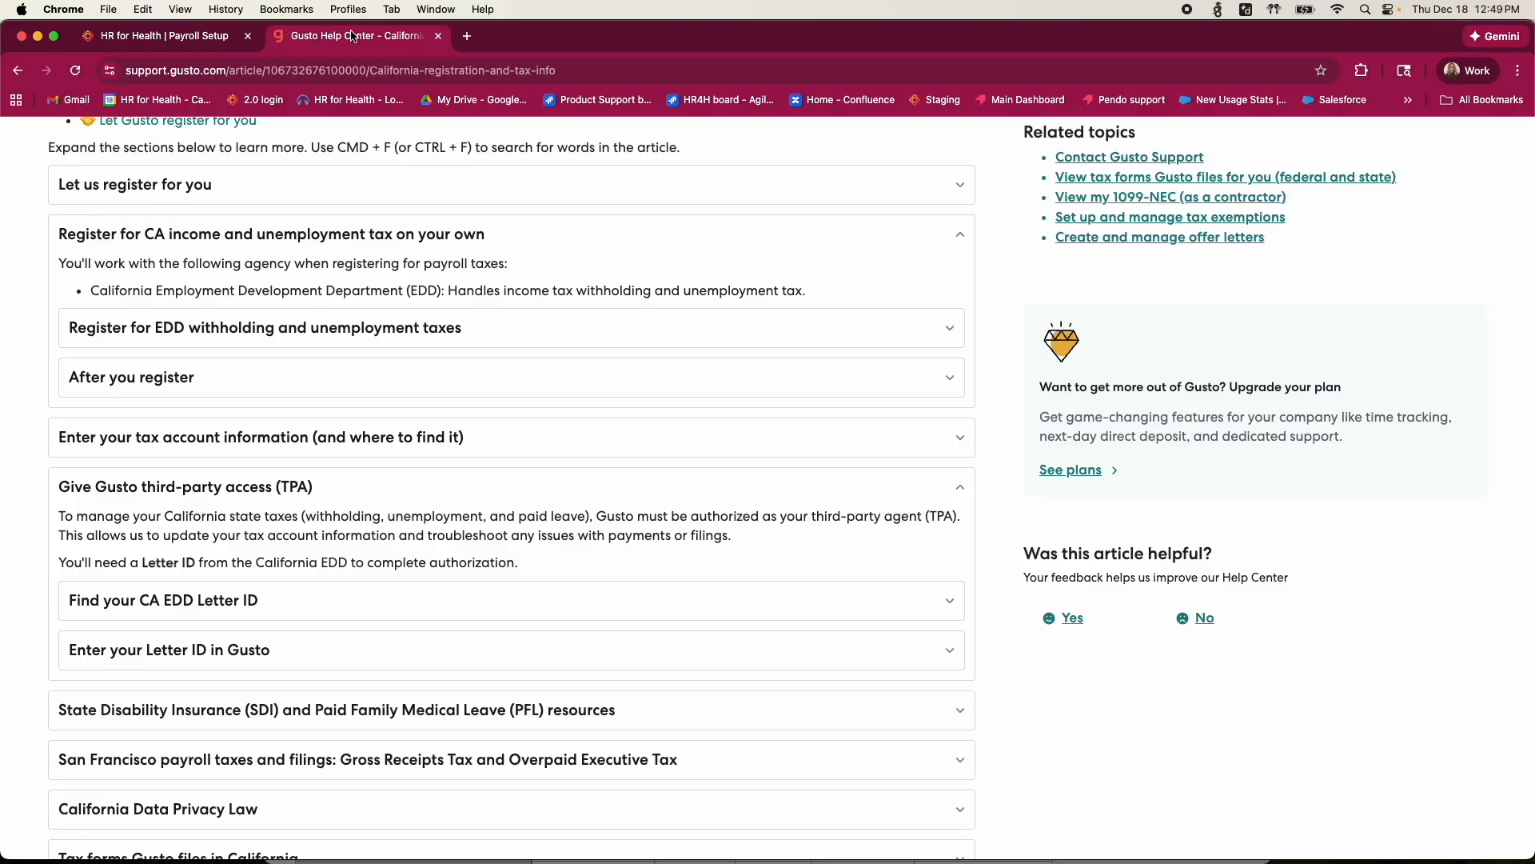
pyautogui.scroll(-2, 256, 552)
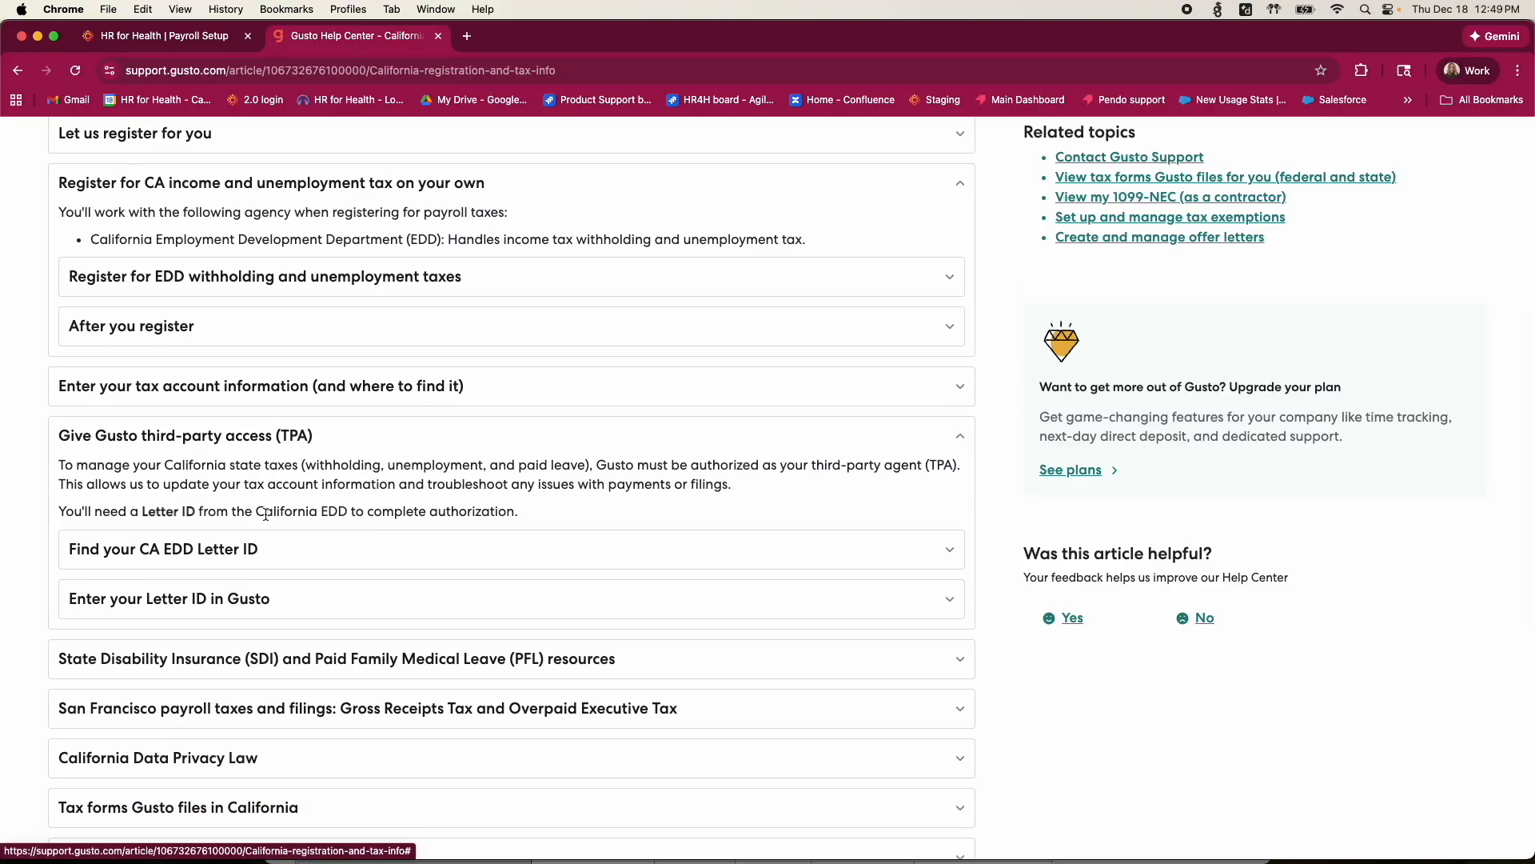
pyautogui.click(279, 558)
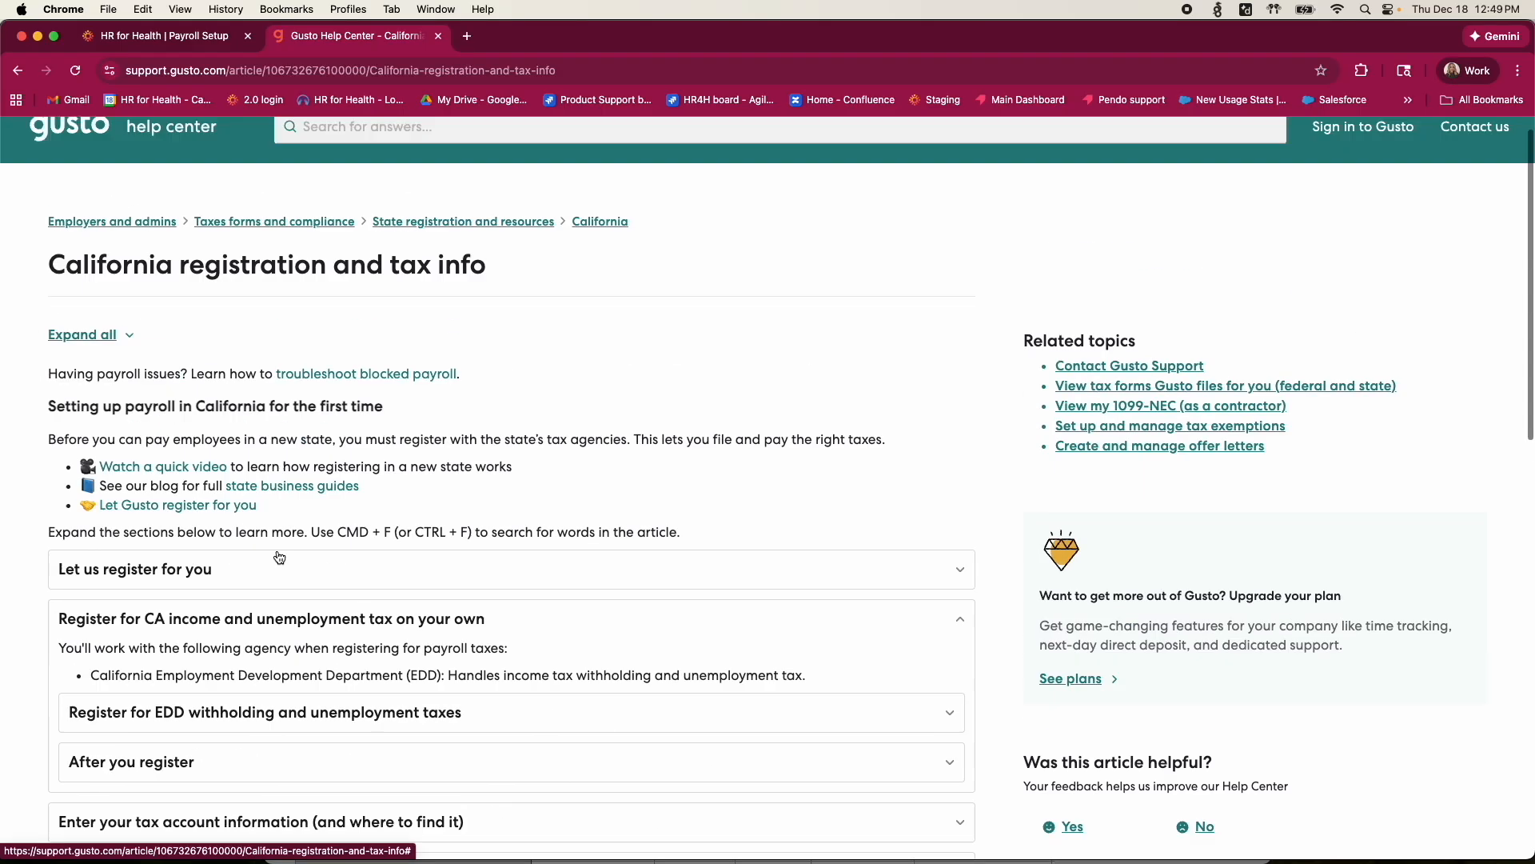
pyautogui.click(446, 253)
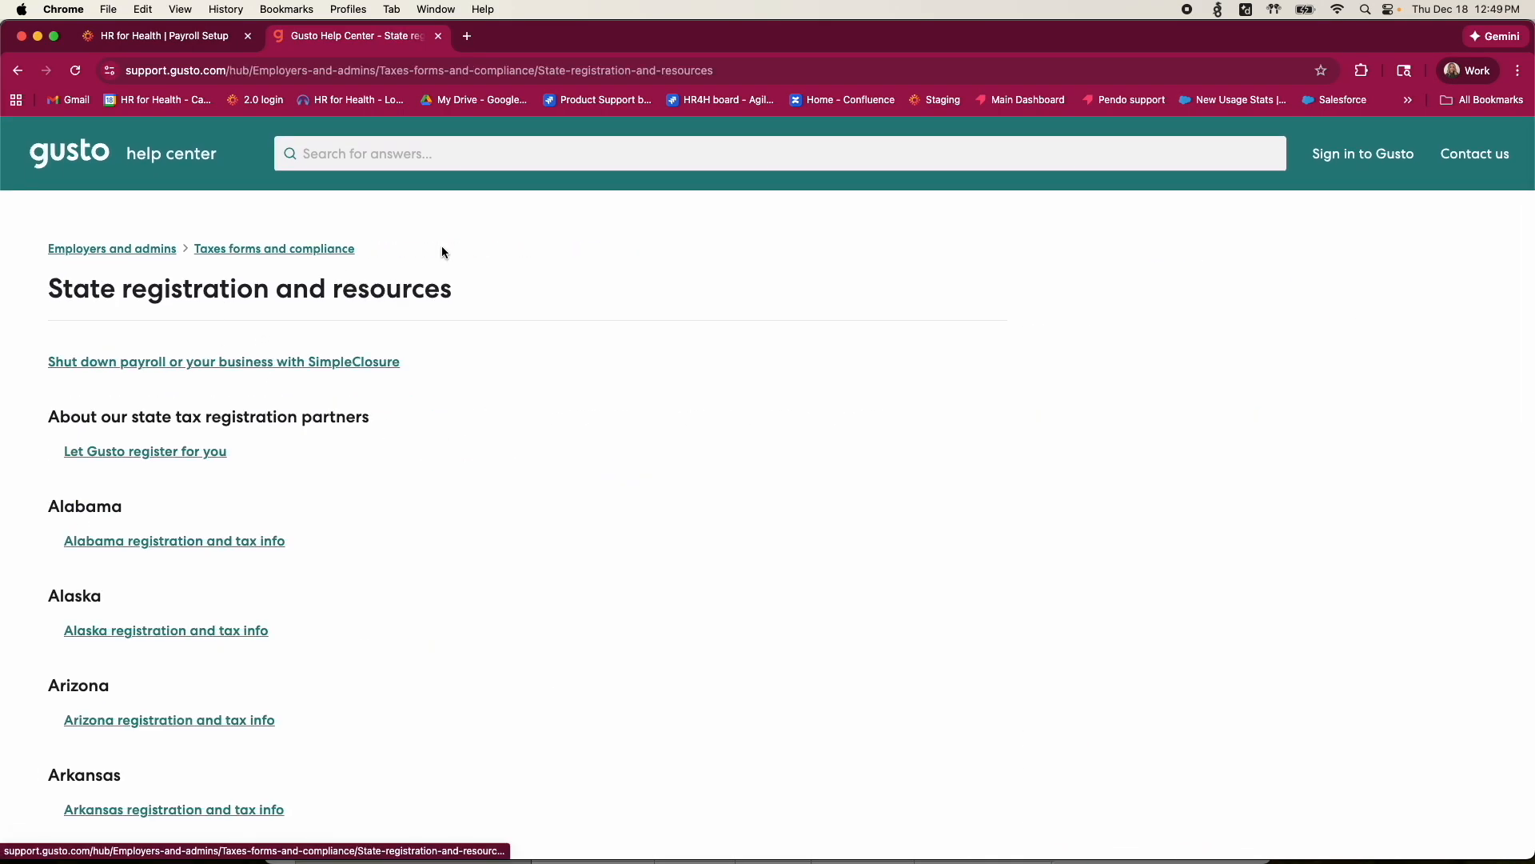
pyautogui.scroll(-10, 230, 663)
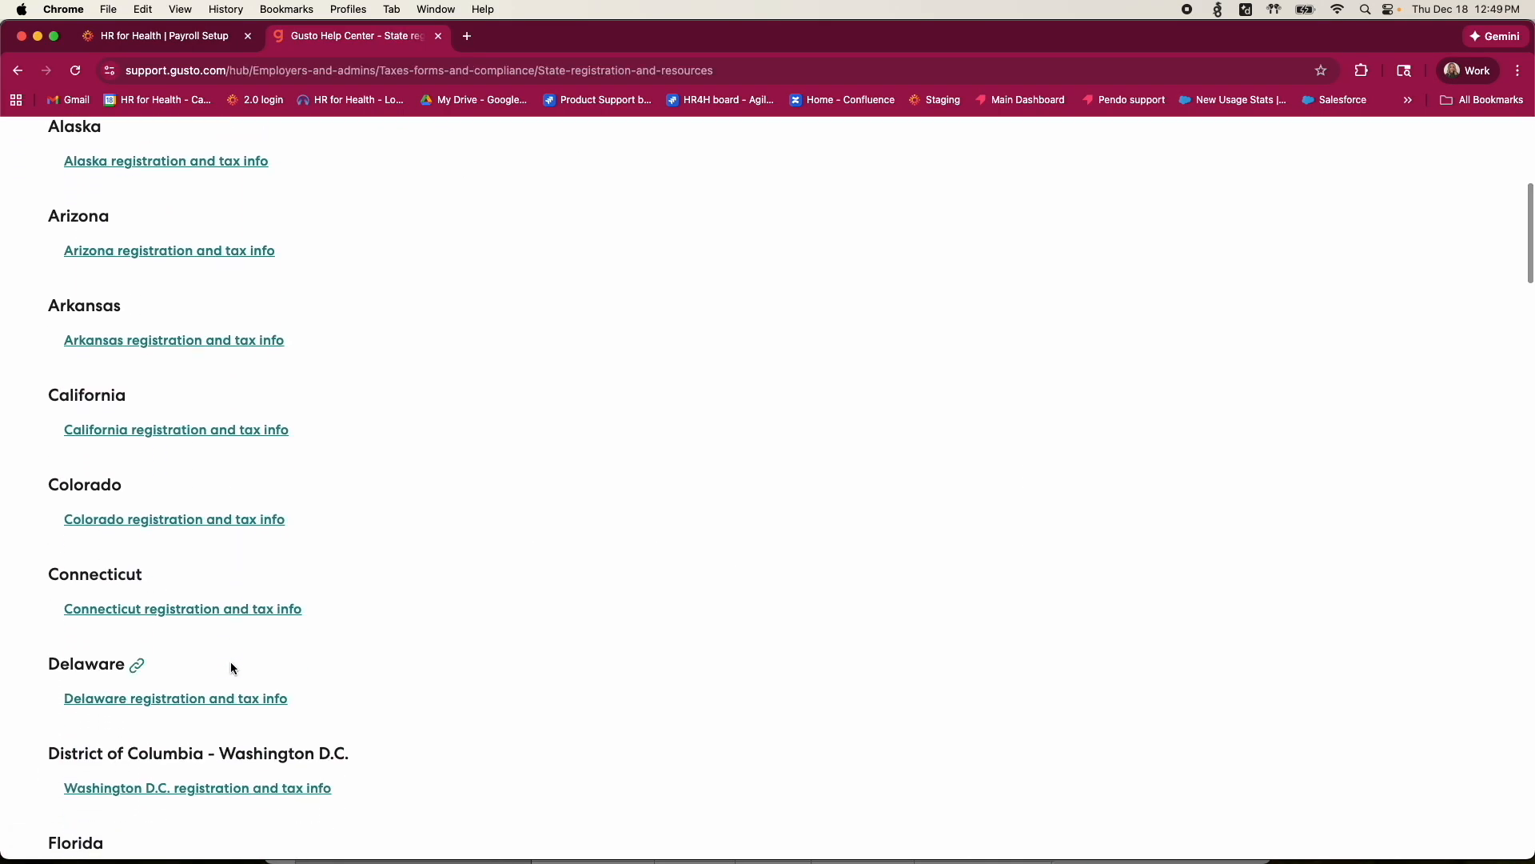
pyautogui.scroll(-1, 230, 656)
pyautogui.click(214, 502)
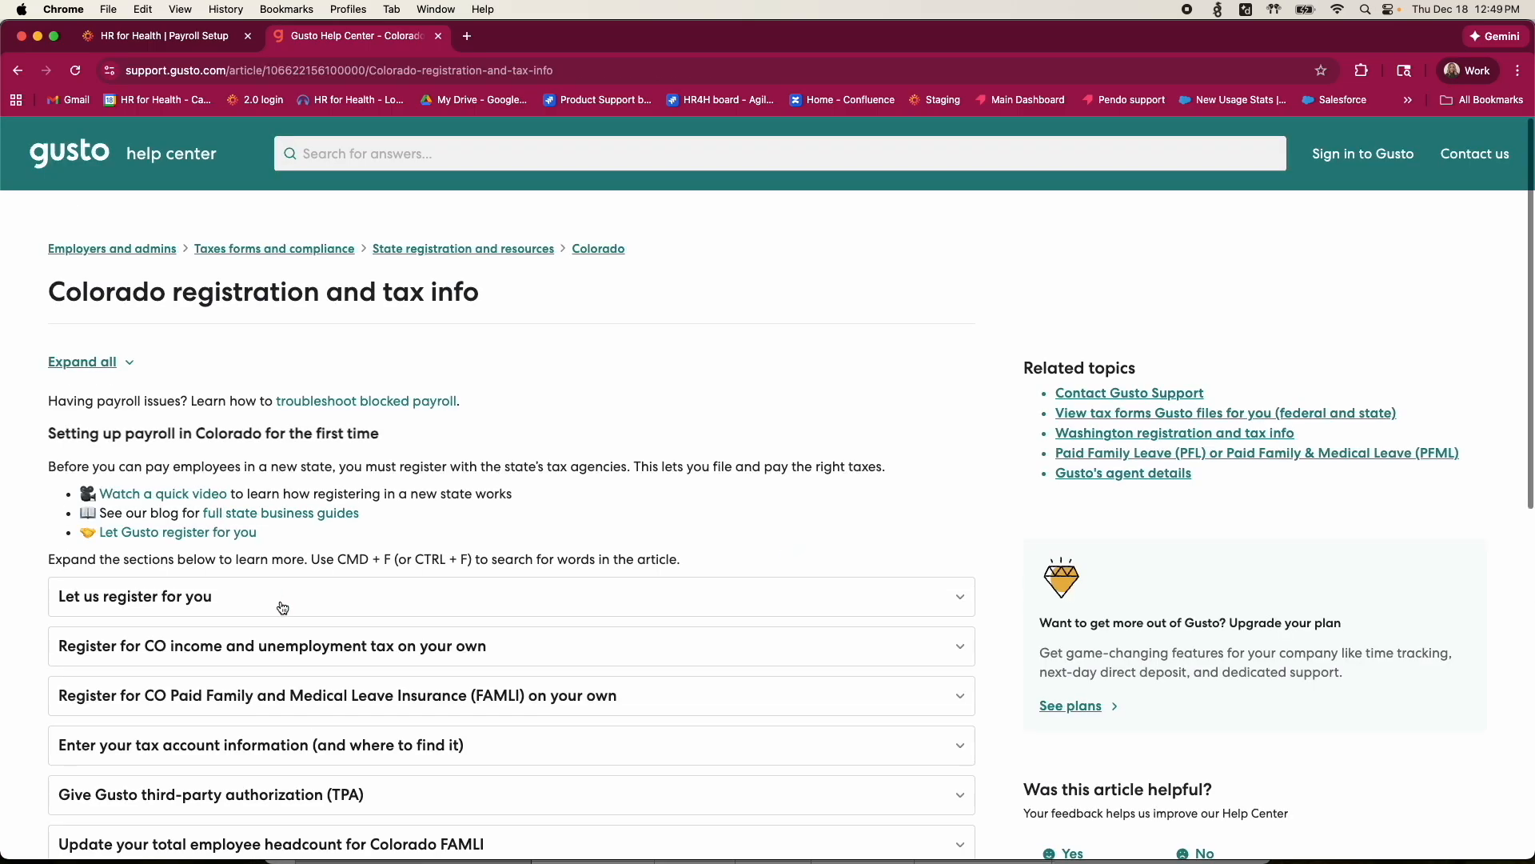
# Expand the Colorado sections on letting Gusto register and on registering for income and unemployment tax on your own.
pyautogui.scroll(-3, 283, 608)
pyautogui.click(291, 479)
pyautogui.scroll(-3, 292, 491)
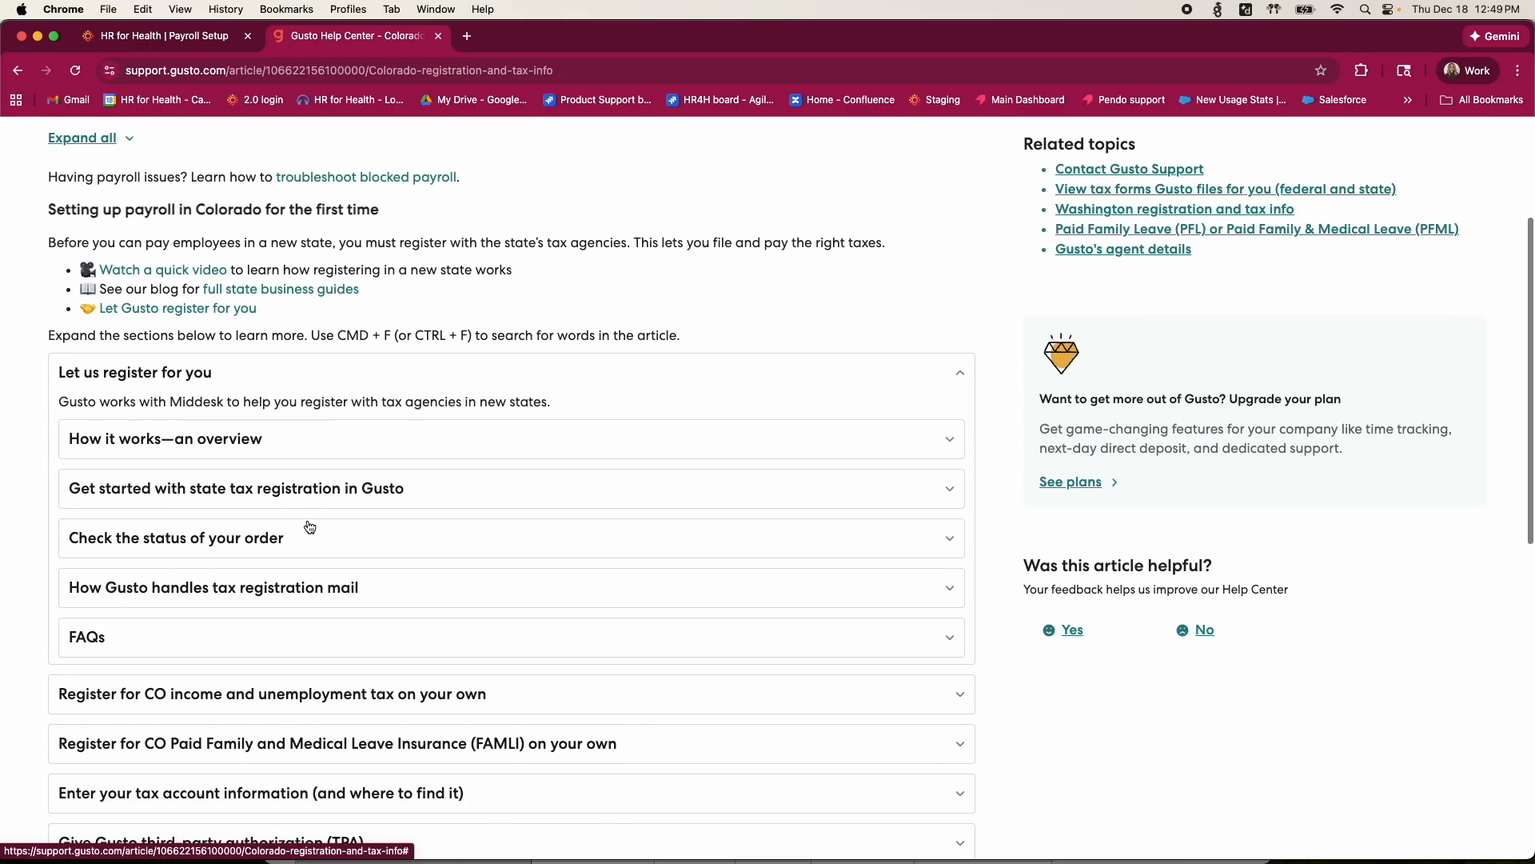
pyautogui.click(289, 682)
pyautogui.scroll(-7, 288, 684)
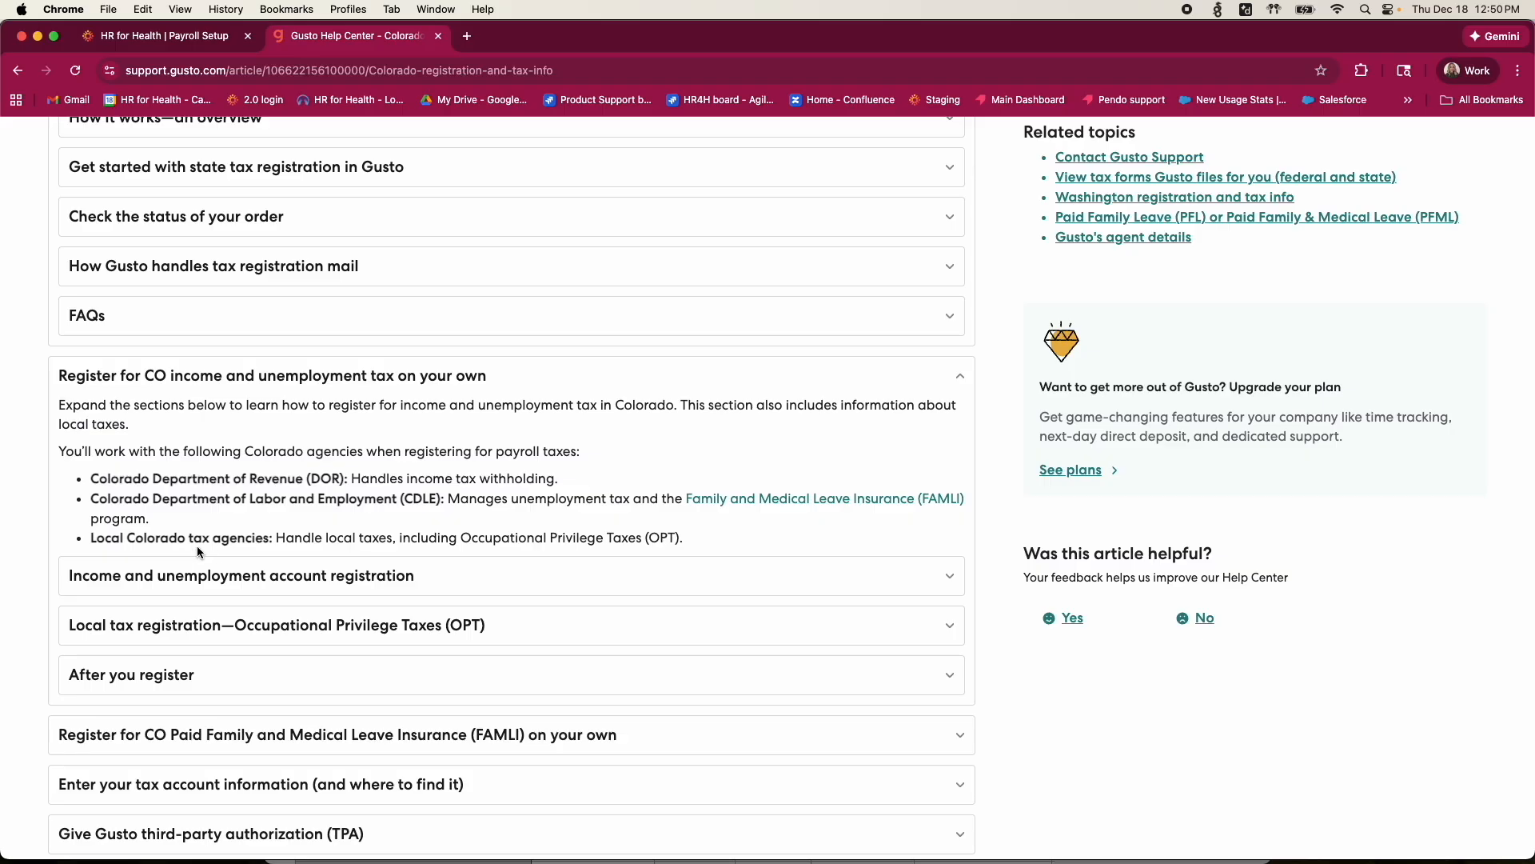
# Expand the Colorado third-party authorization (TPA) section and review the agencies that need authorizing.
pyautogui.scroll(-2, 200, 549)
pyautogui.scroll(-5, 216, 554)
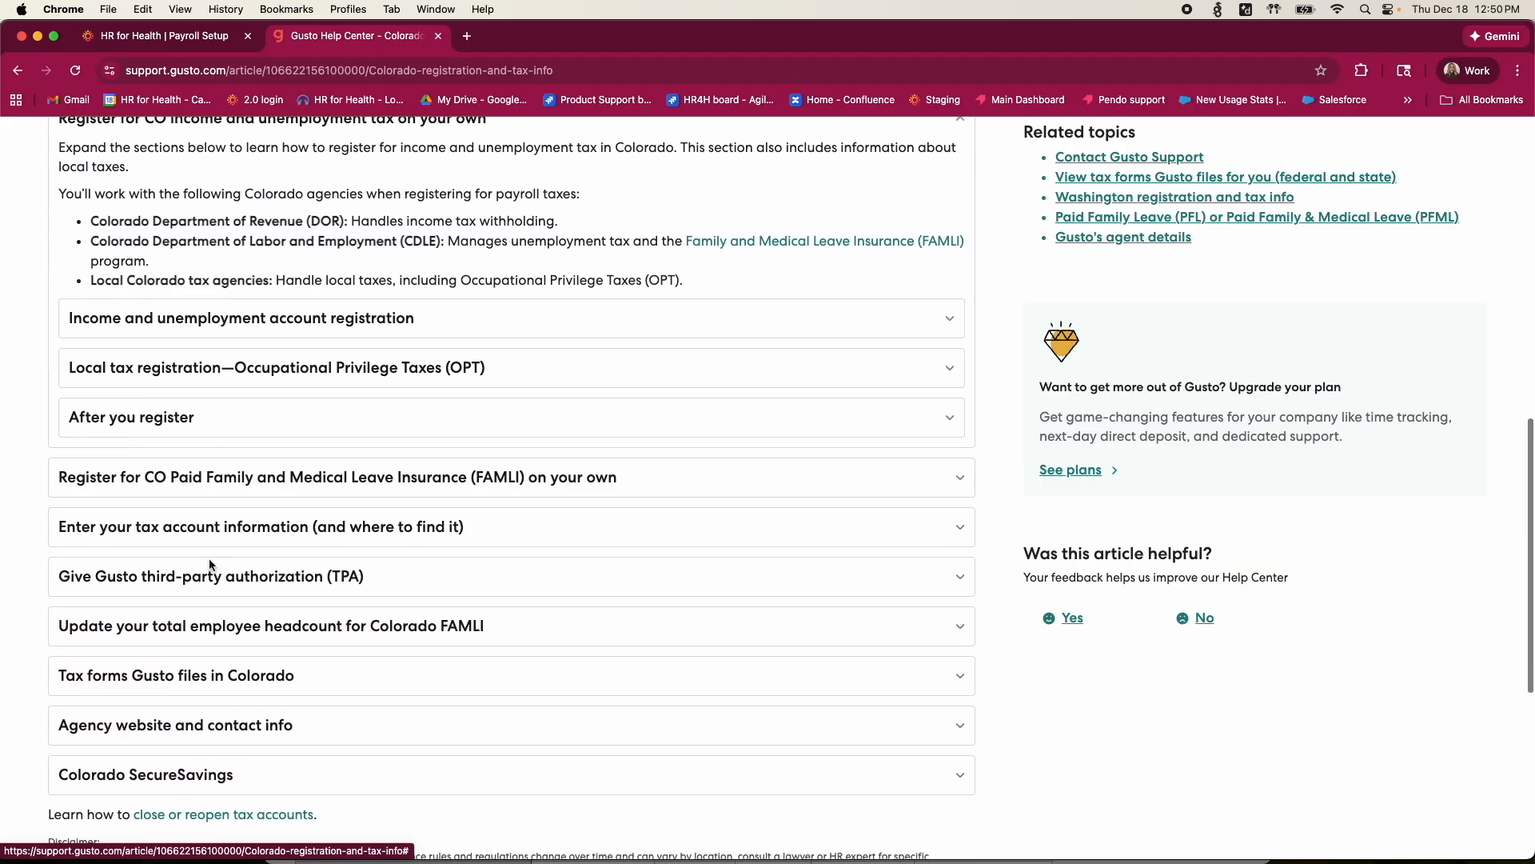
pyautogui.click(210, 528)
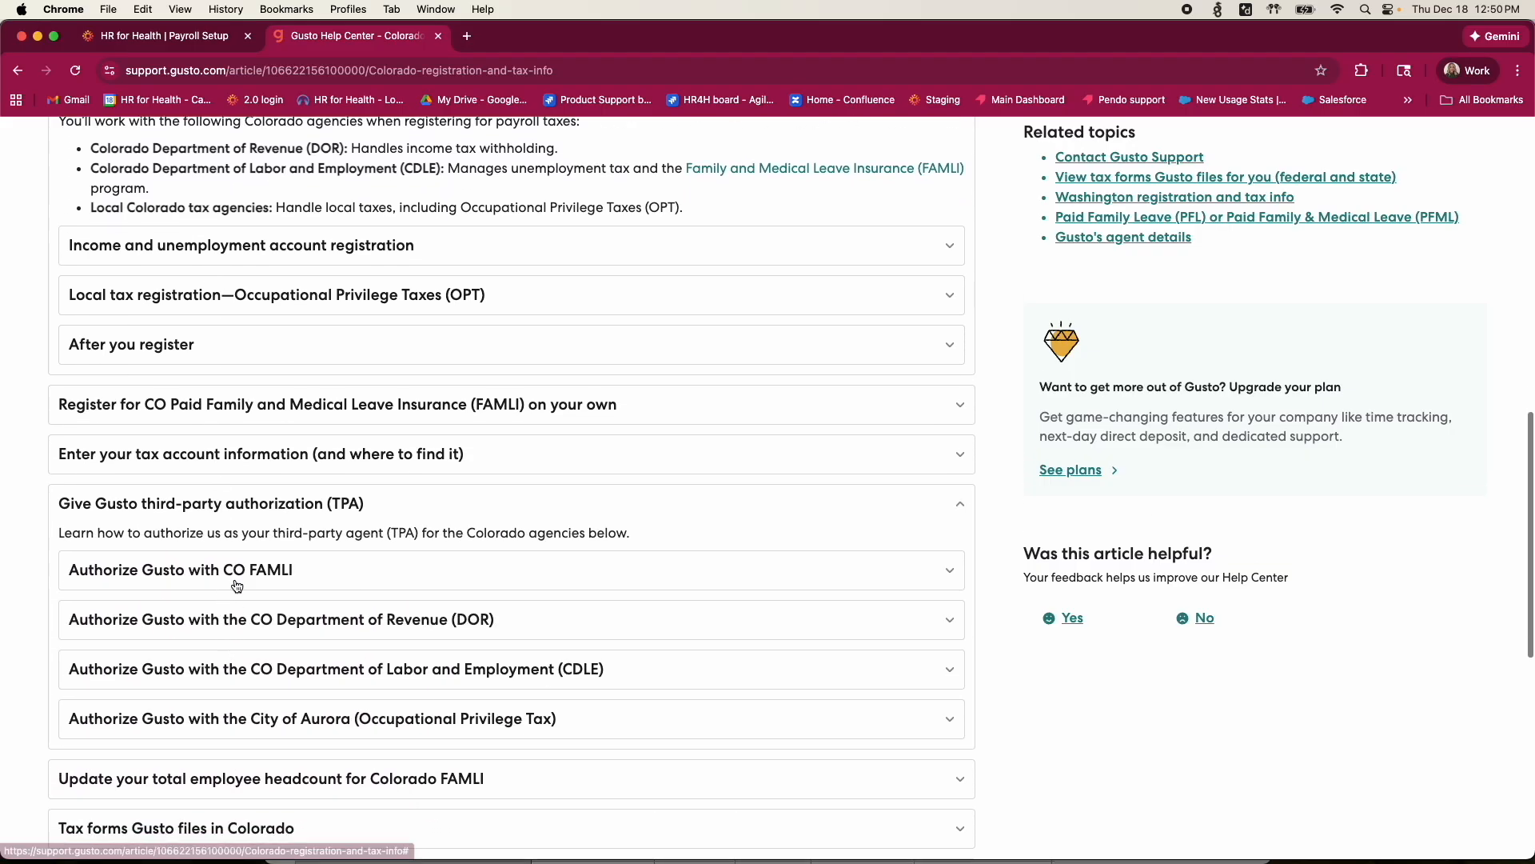
pyautogui.scroll(-2, 234, 527)
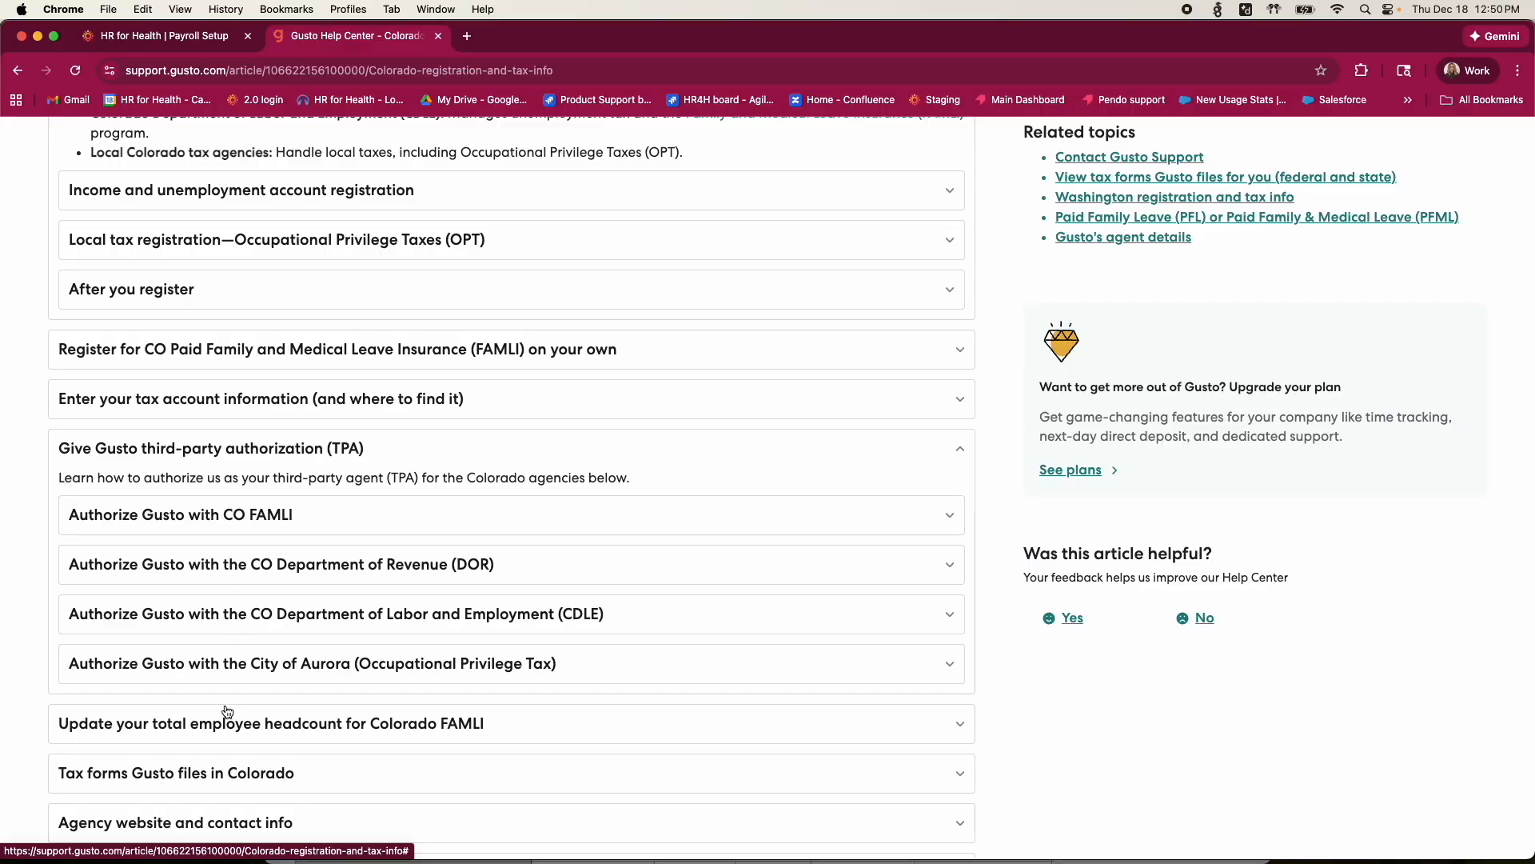
pyautogui.scroll(2, 227, 712)
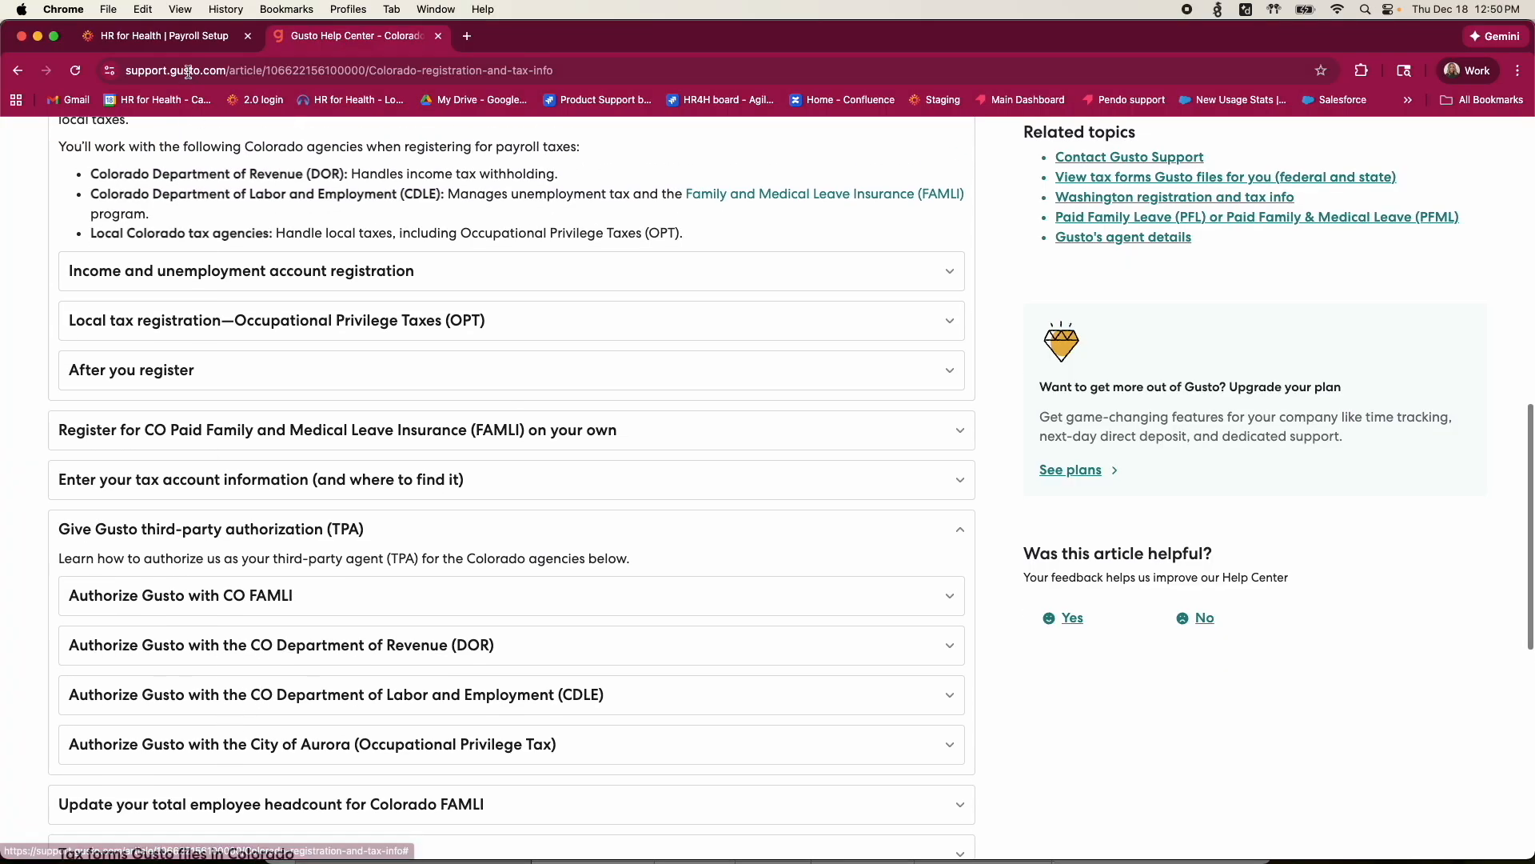
# Switch back to HR for Health, go to the payroll setup documents, and confirm assigning a company signatory.
pyautogui.hotkey('ctrl', 'shift', 'Tab')
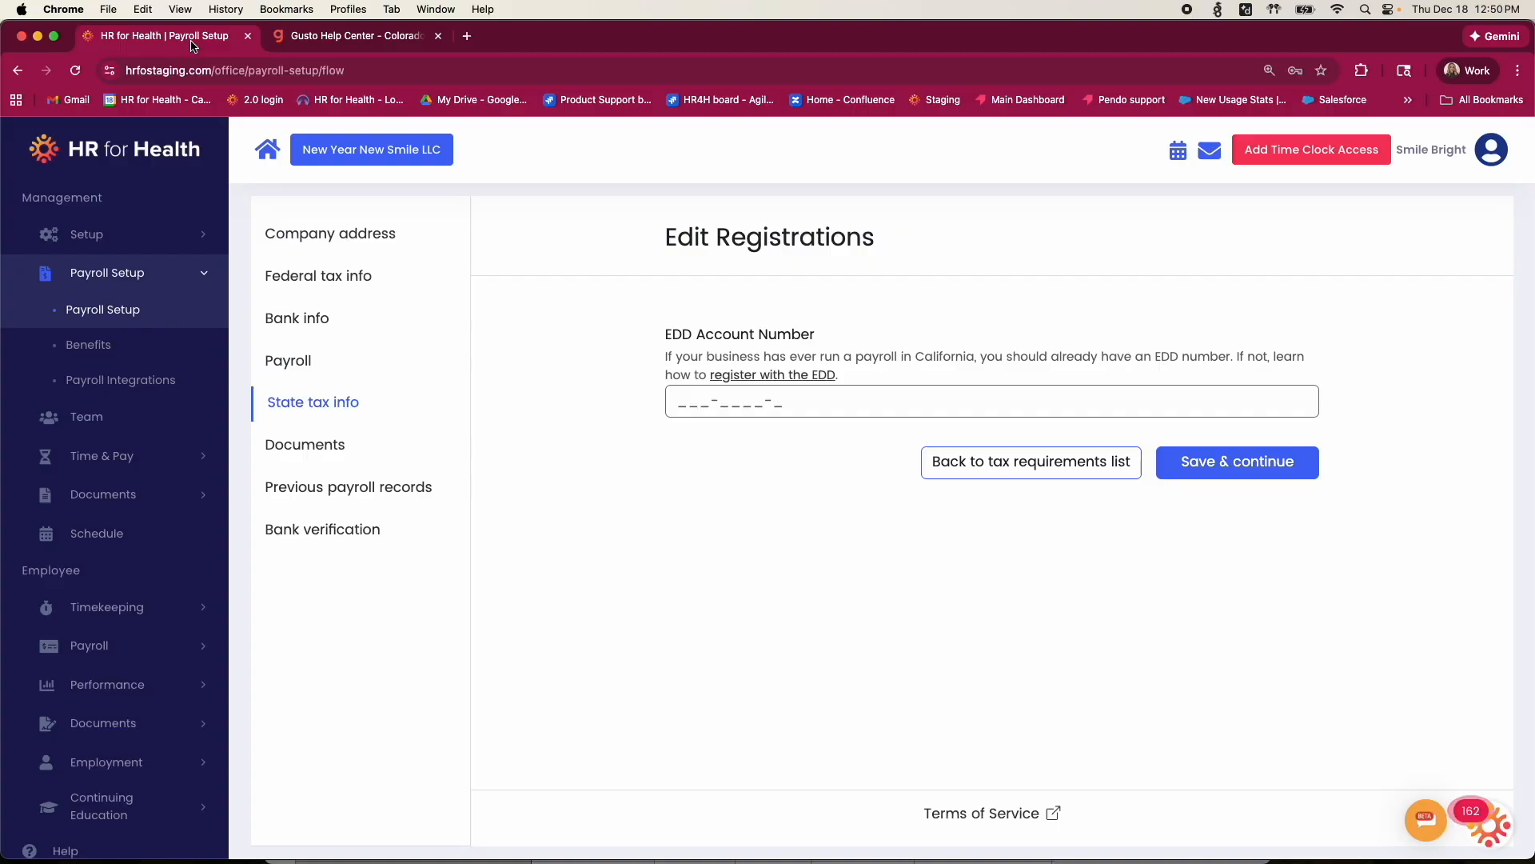
pyautogui.click(353, 446)
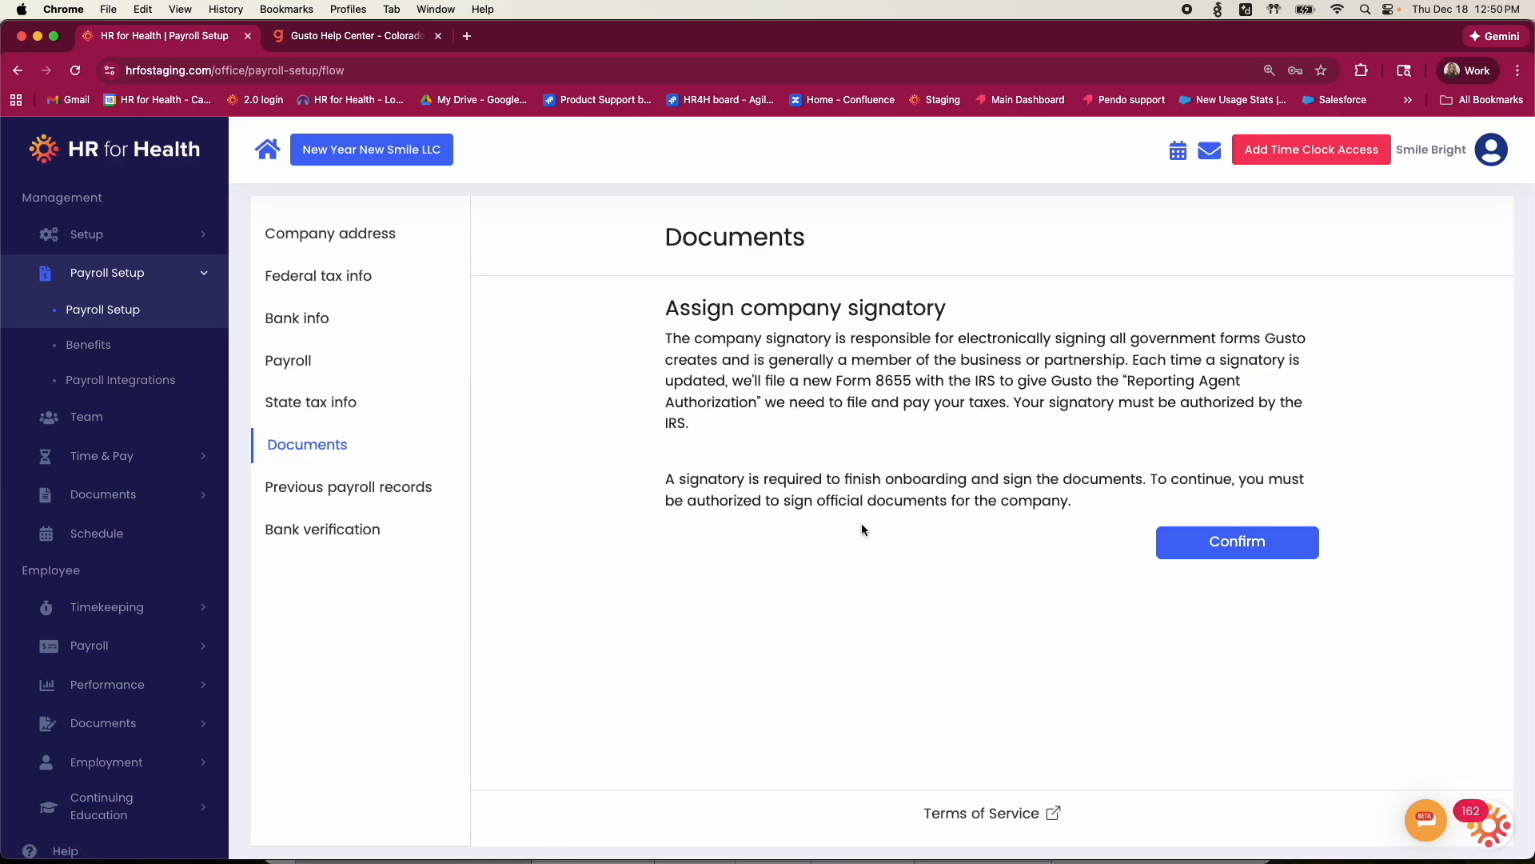
pyautogui.click(1232, 542)
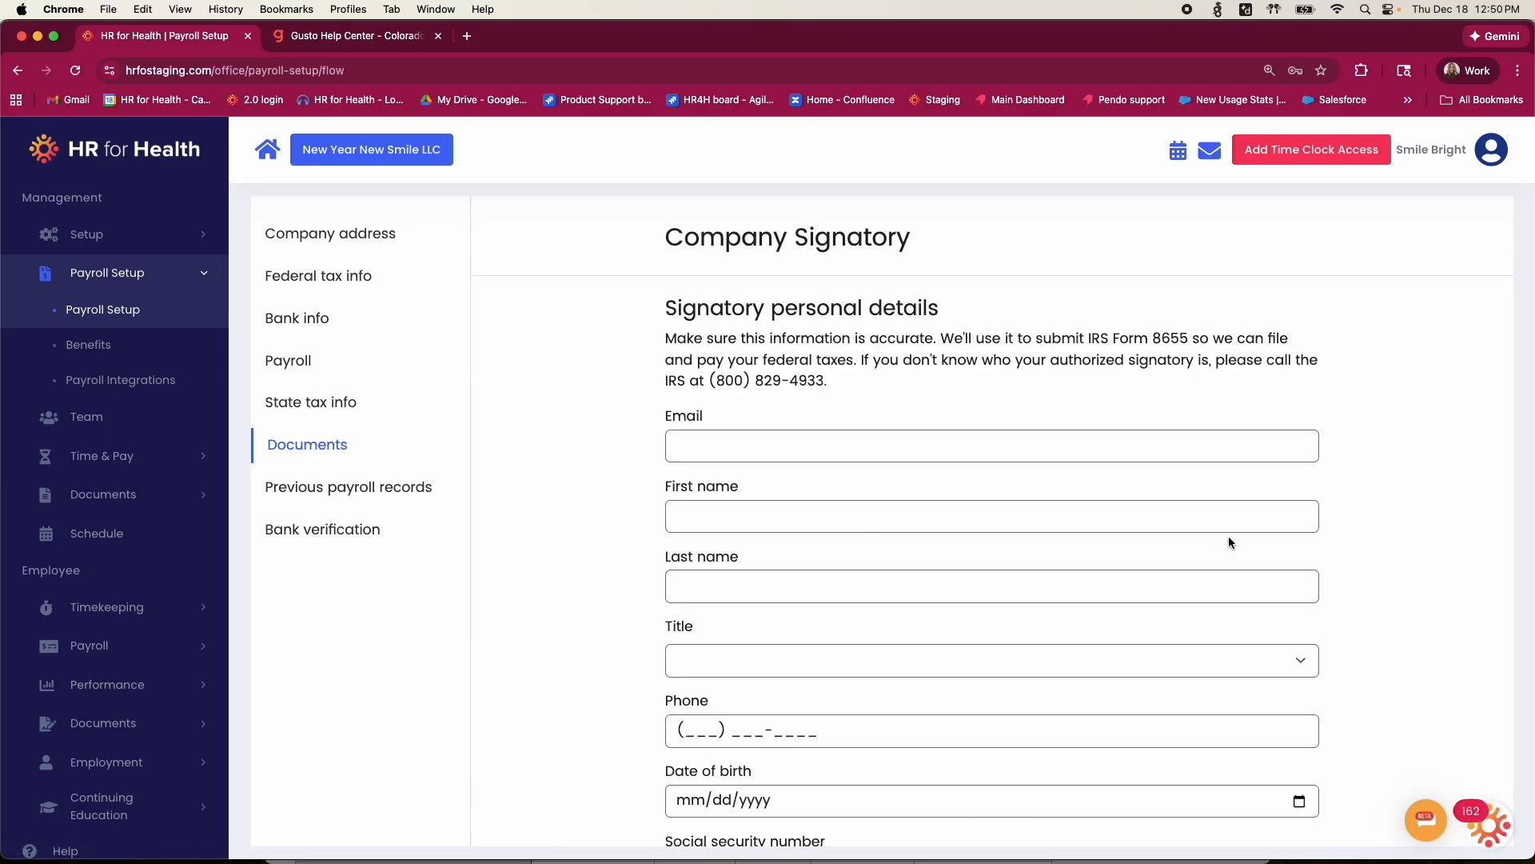
# Fill in the signatory's email, first name and last name from a saved entry, and correct the email's domain spelling.
pyautogui.scroll(-1, 1230, 543)
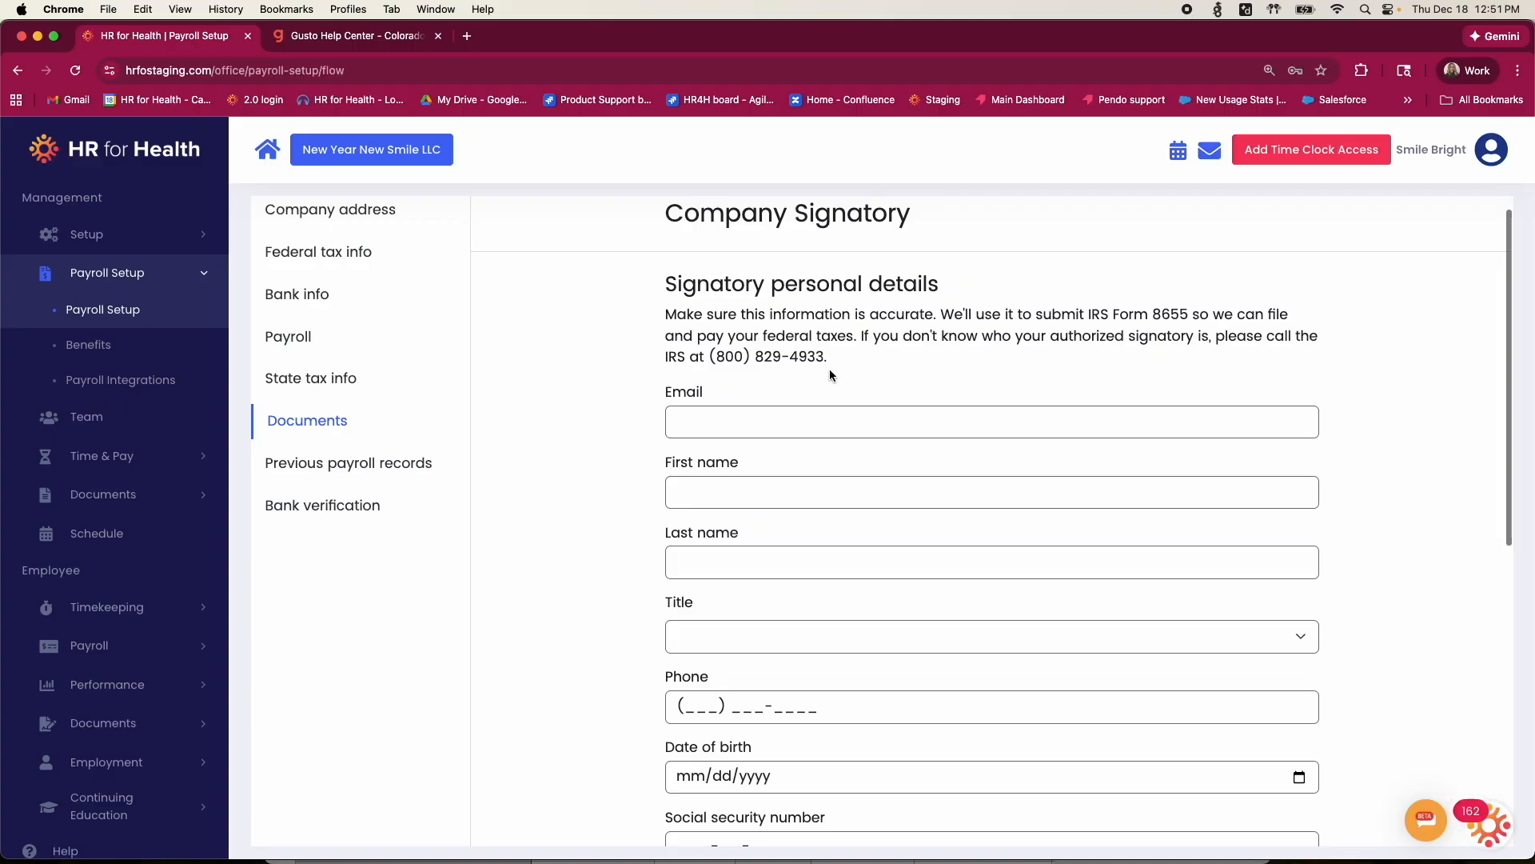
pyautogui.scroll(-1, 829, 373)
pyautogui.scroll(-1, 830, 375)
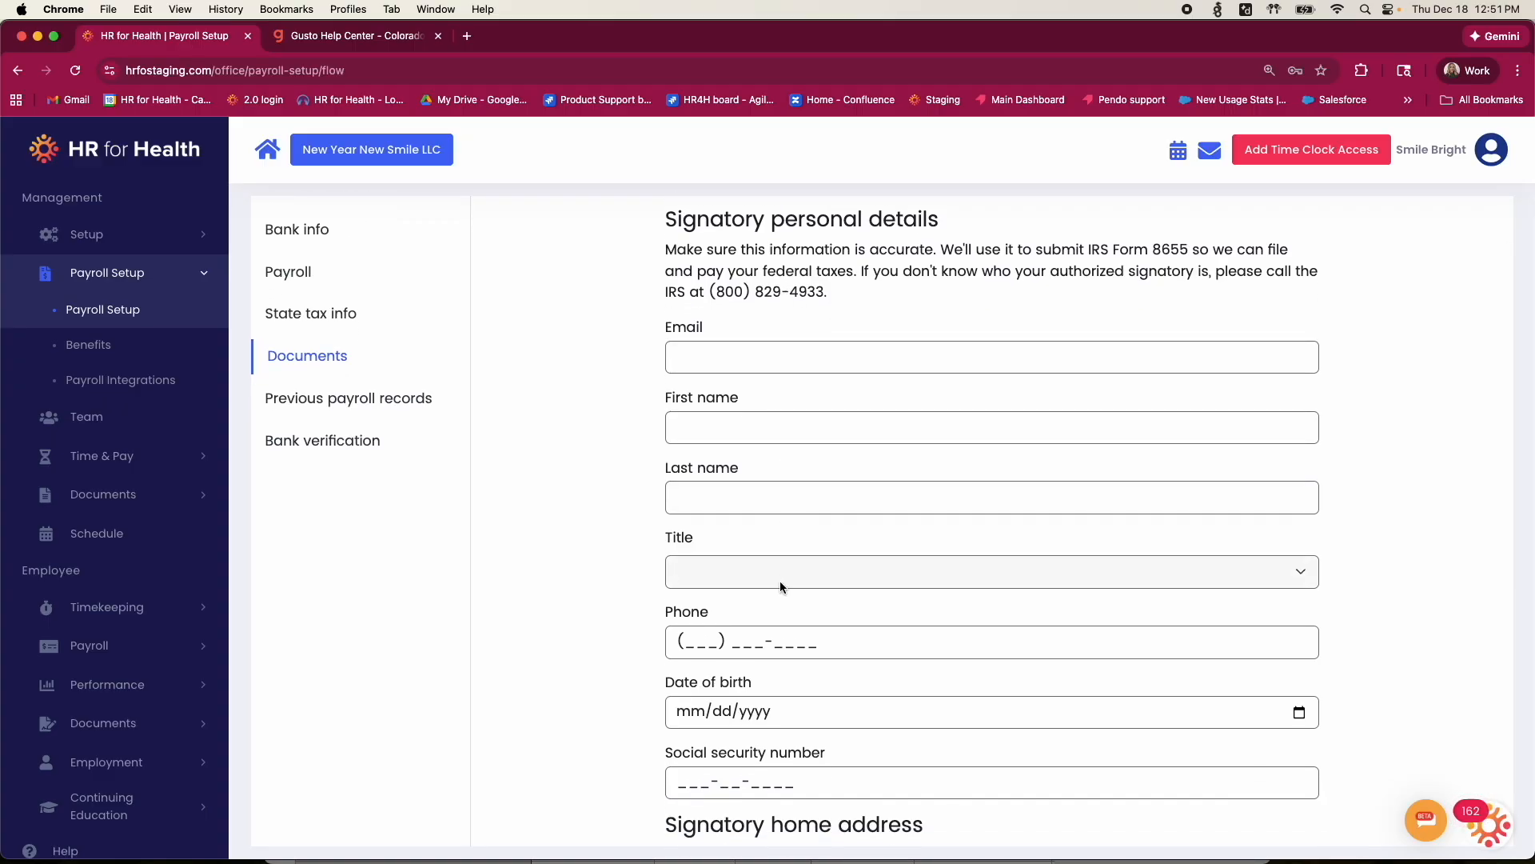
pyautogui.click(719, 360)
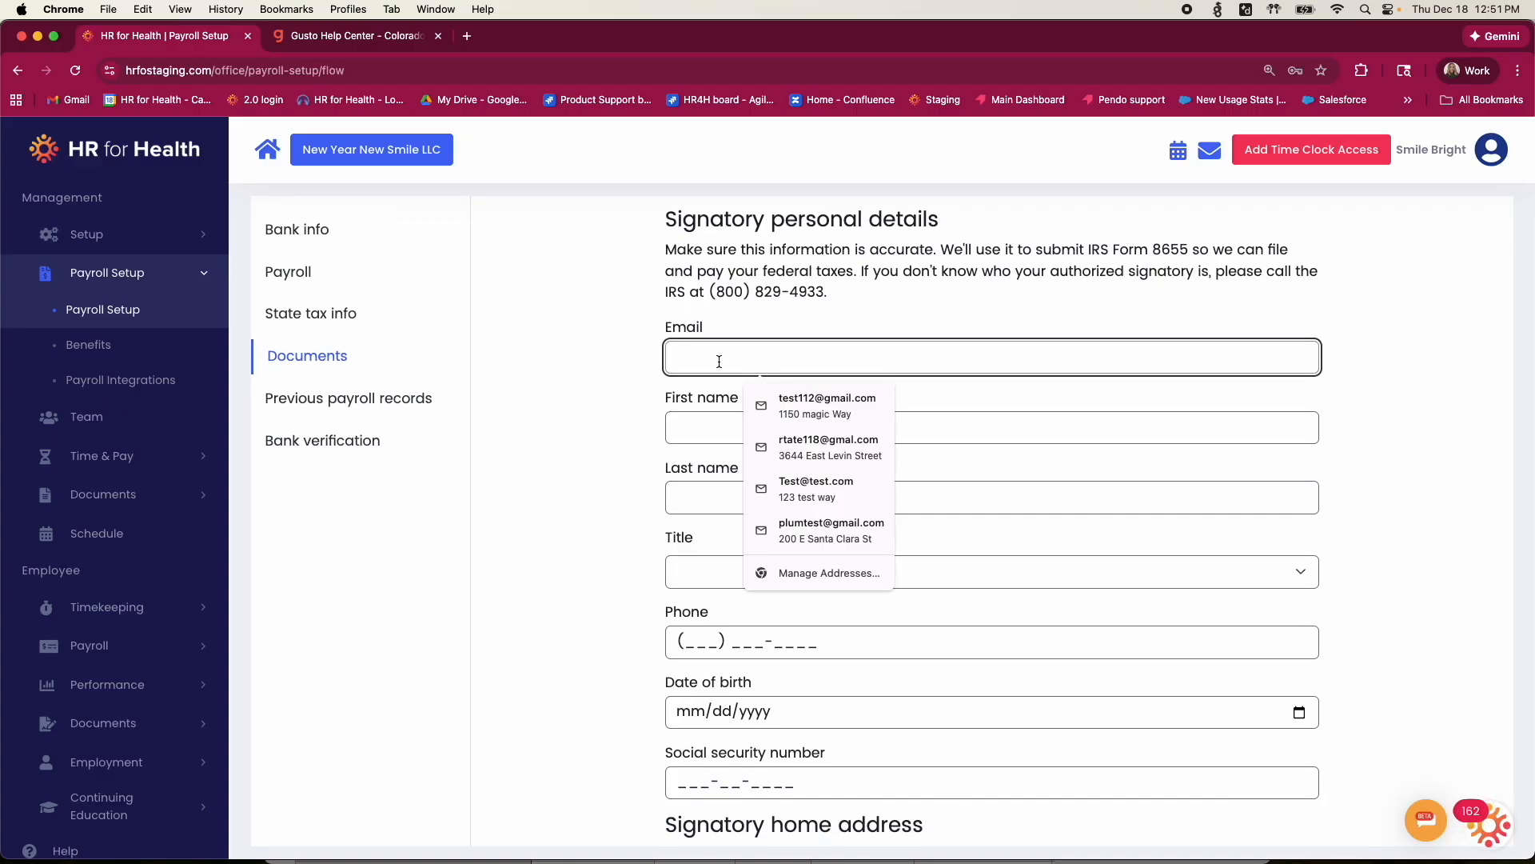
pyautogui.click(812, 449)
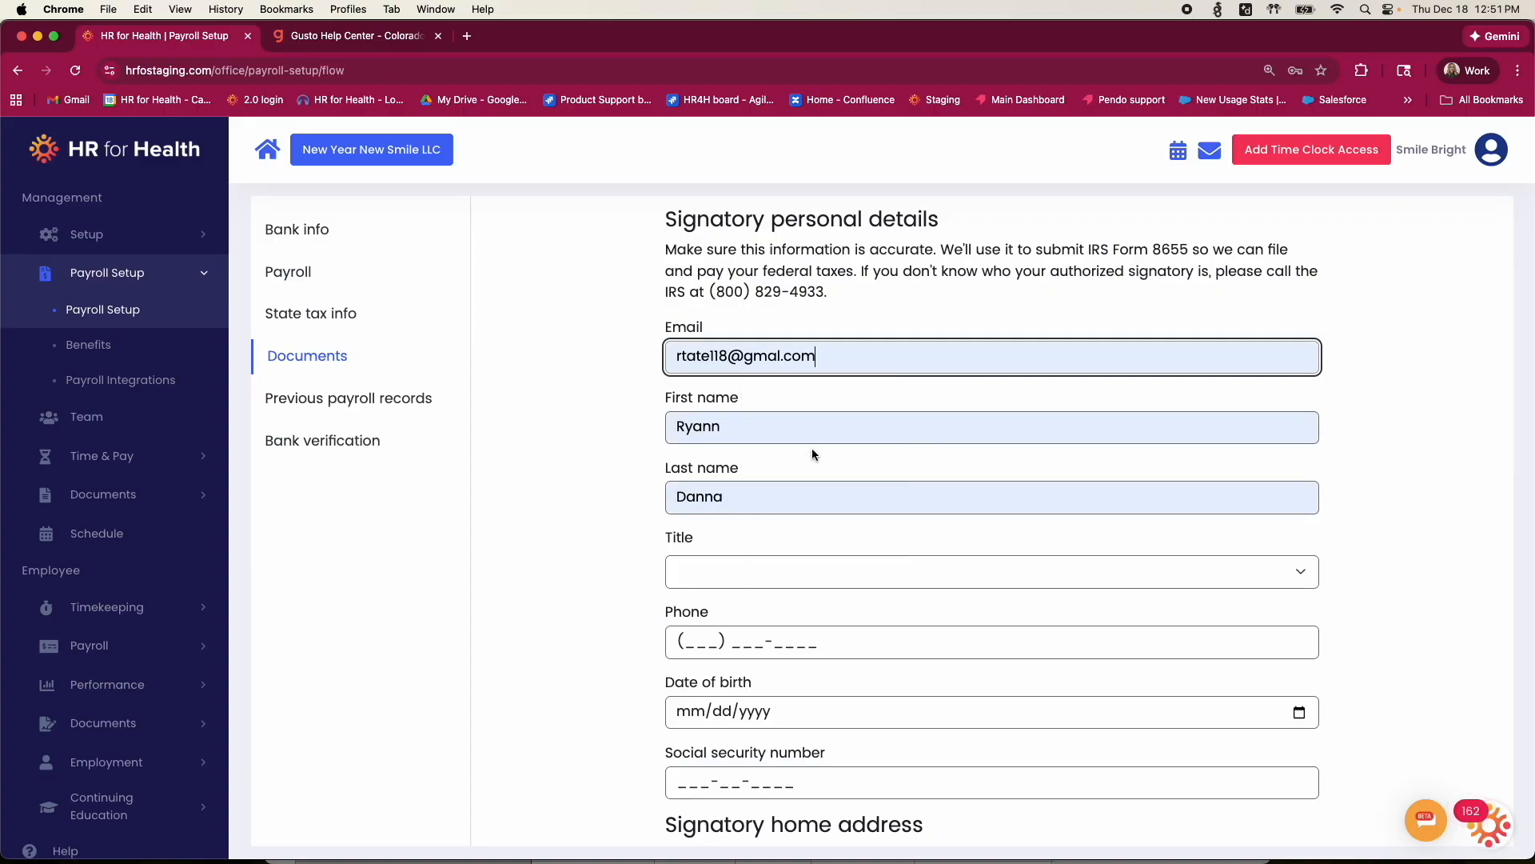
pyautogui.click(775, 355)
pyautogui.write('i')
pyautogui.click(617, 414)
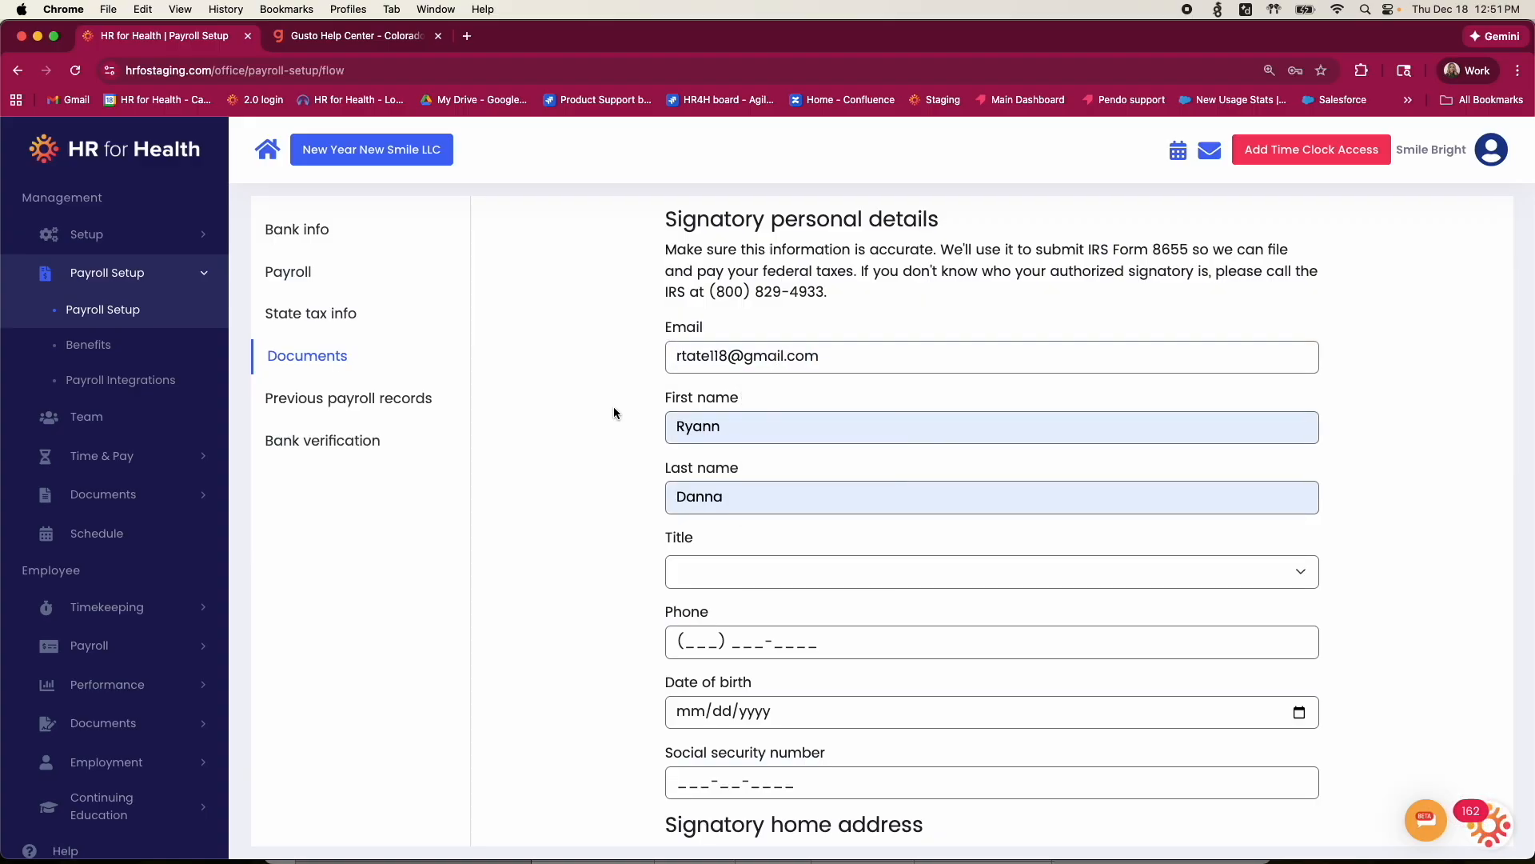
# Set the signatory's title to Owner and enter the signatory's phone number.
pyautogui.scroll(-2, 616, 413)
pyautogui.click(693, 490)
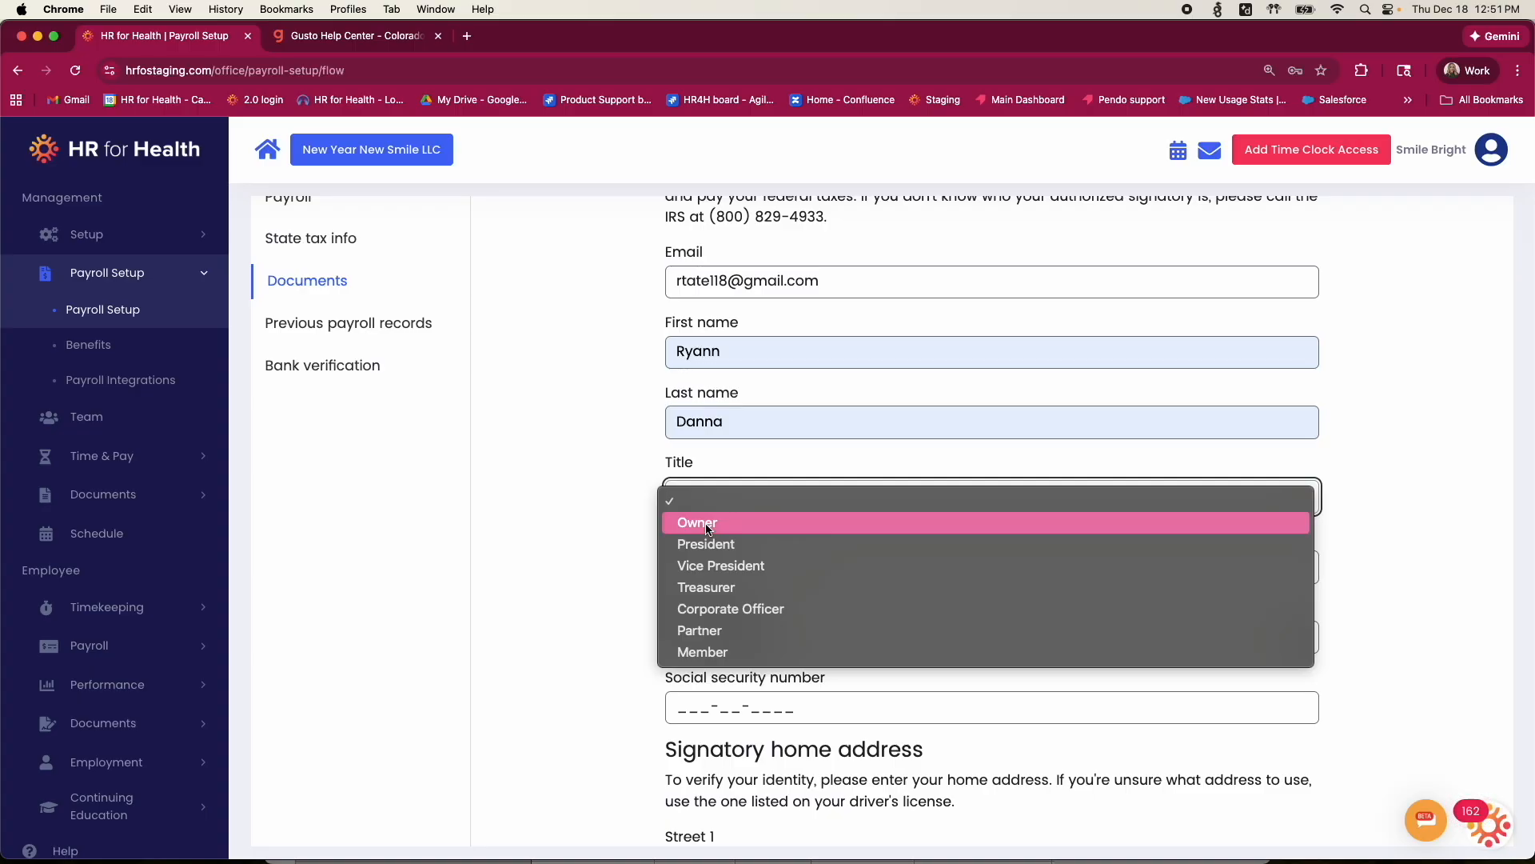
pyautogui.click(702, 500)
pyautogui.click(702, 504)
pyautogui.click(704, 525)
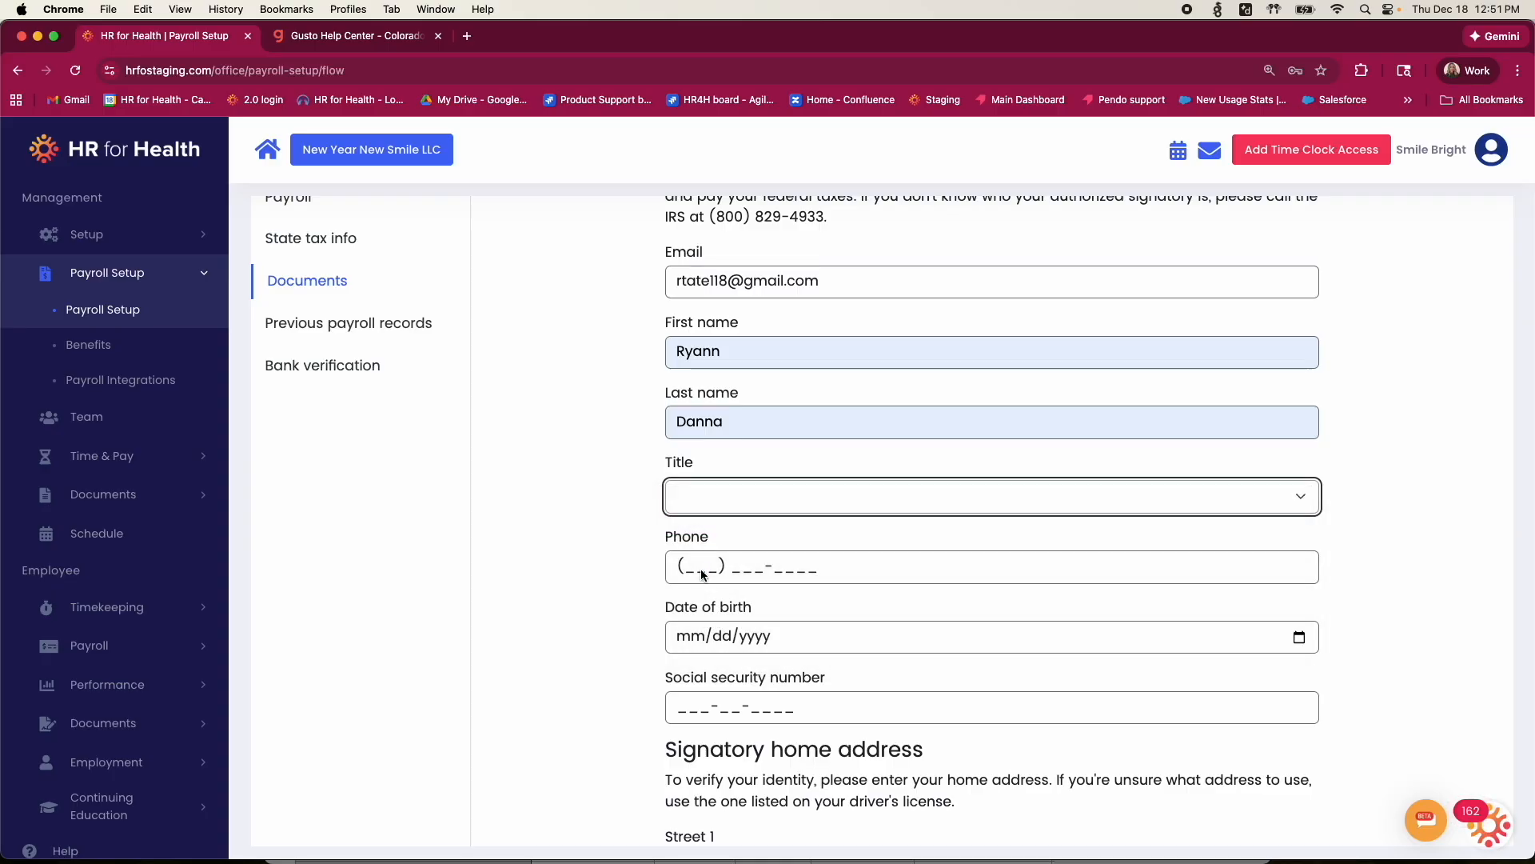
pyautogui.click(693, 566)
pyautogui.click(817, 638)
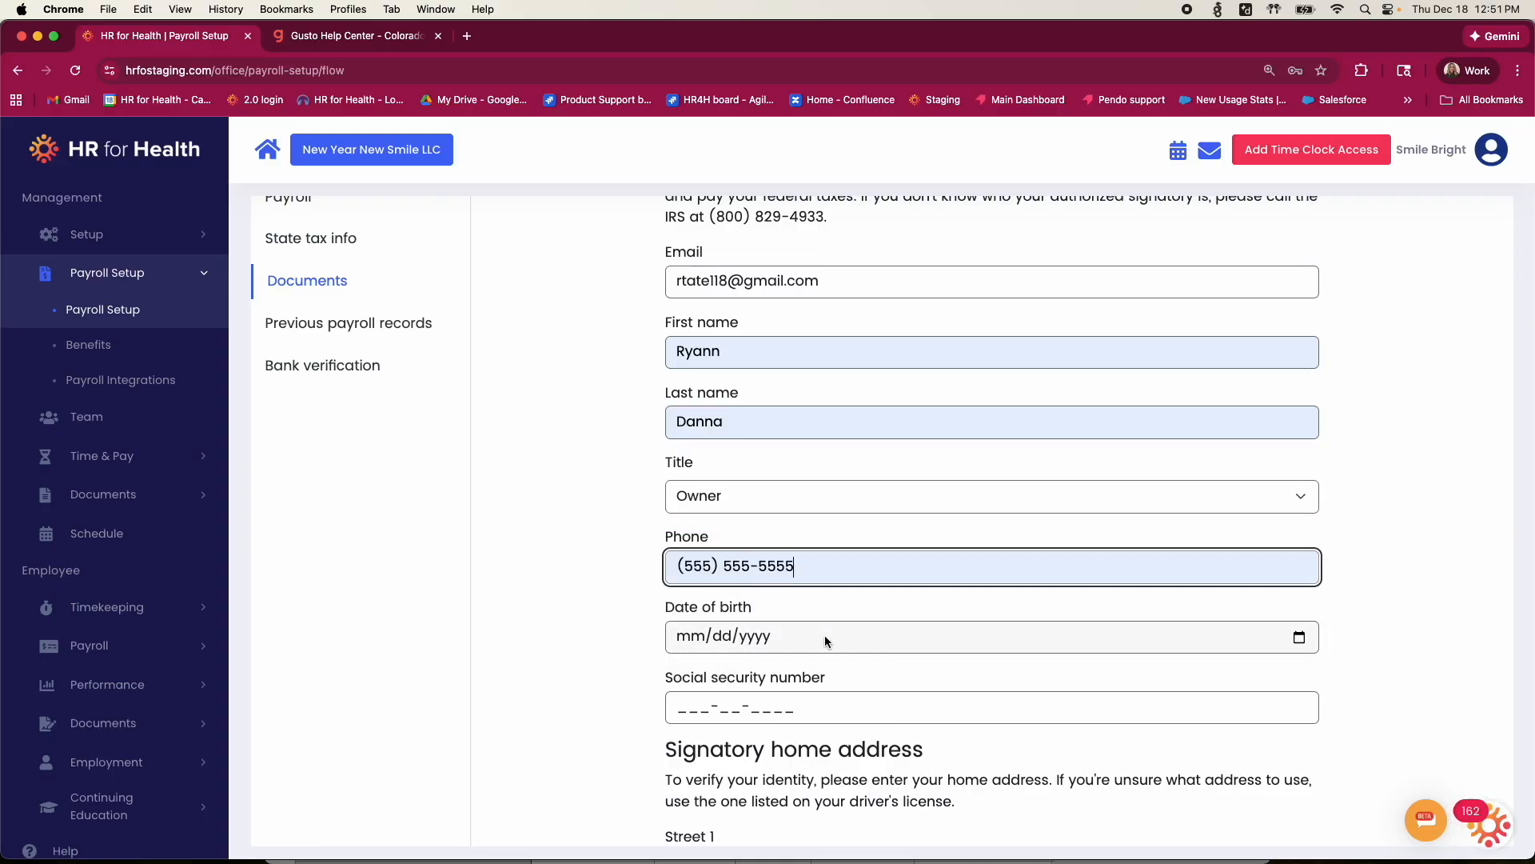
# Set the signatory's date of birth.
pyautogui.click(1299, 638)
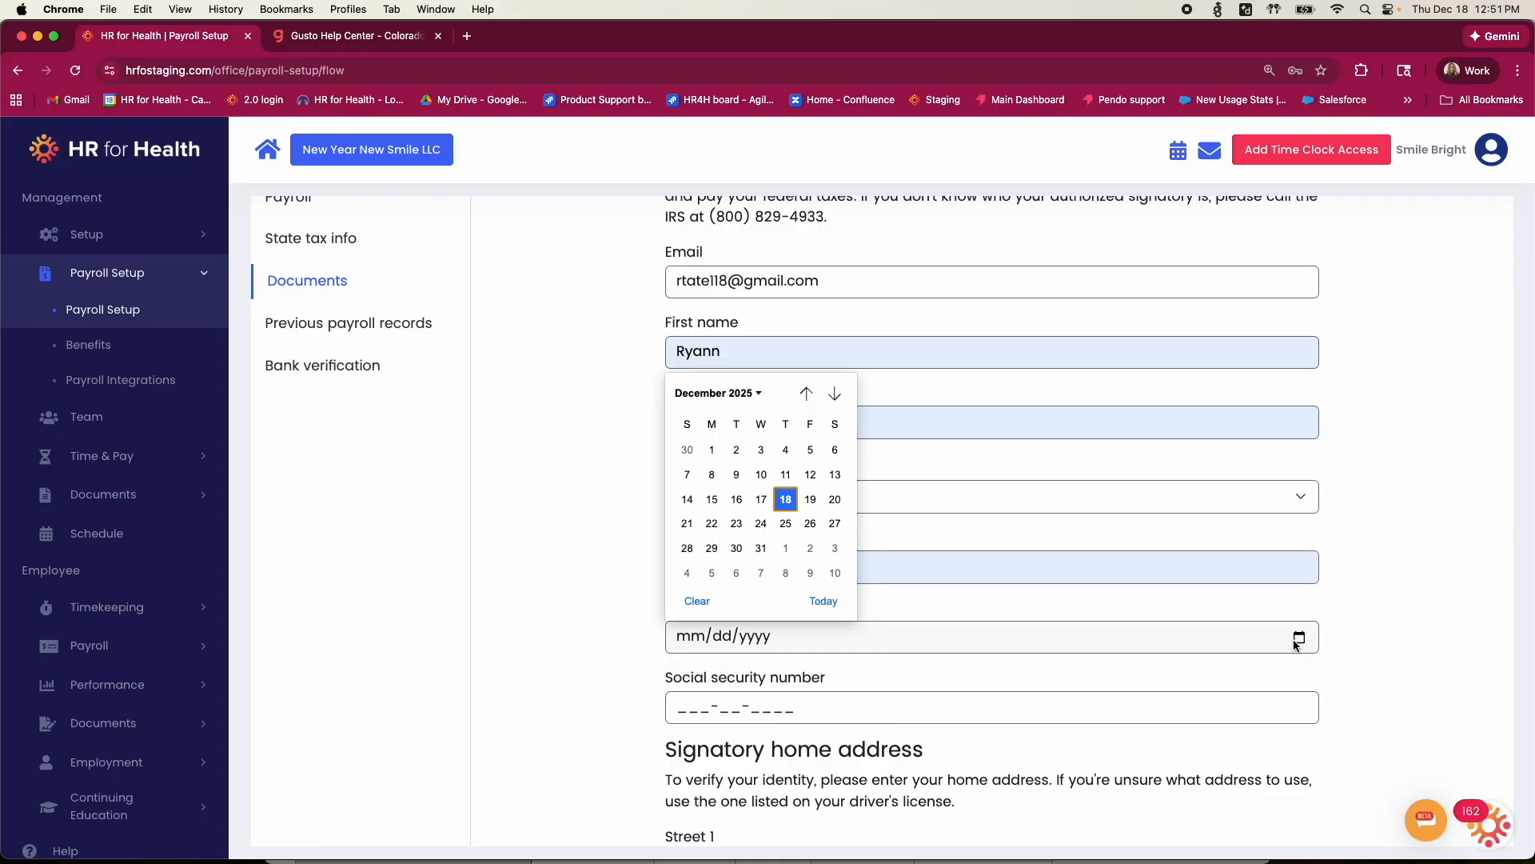
pyautogui.click(806, 393)
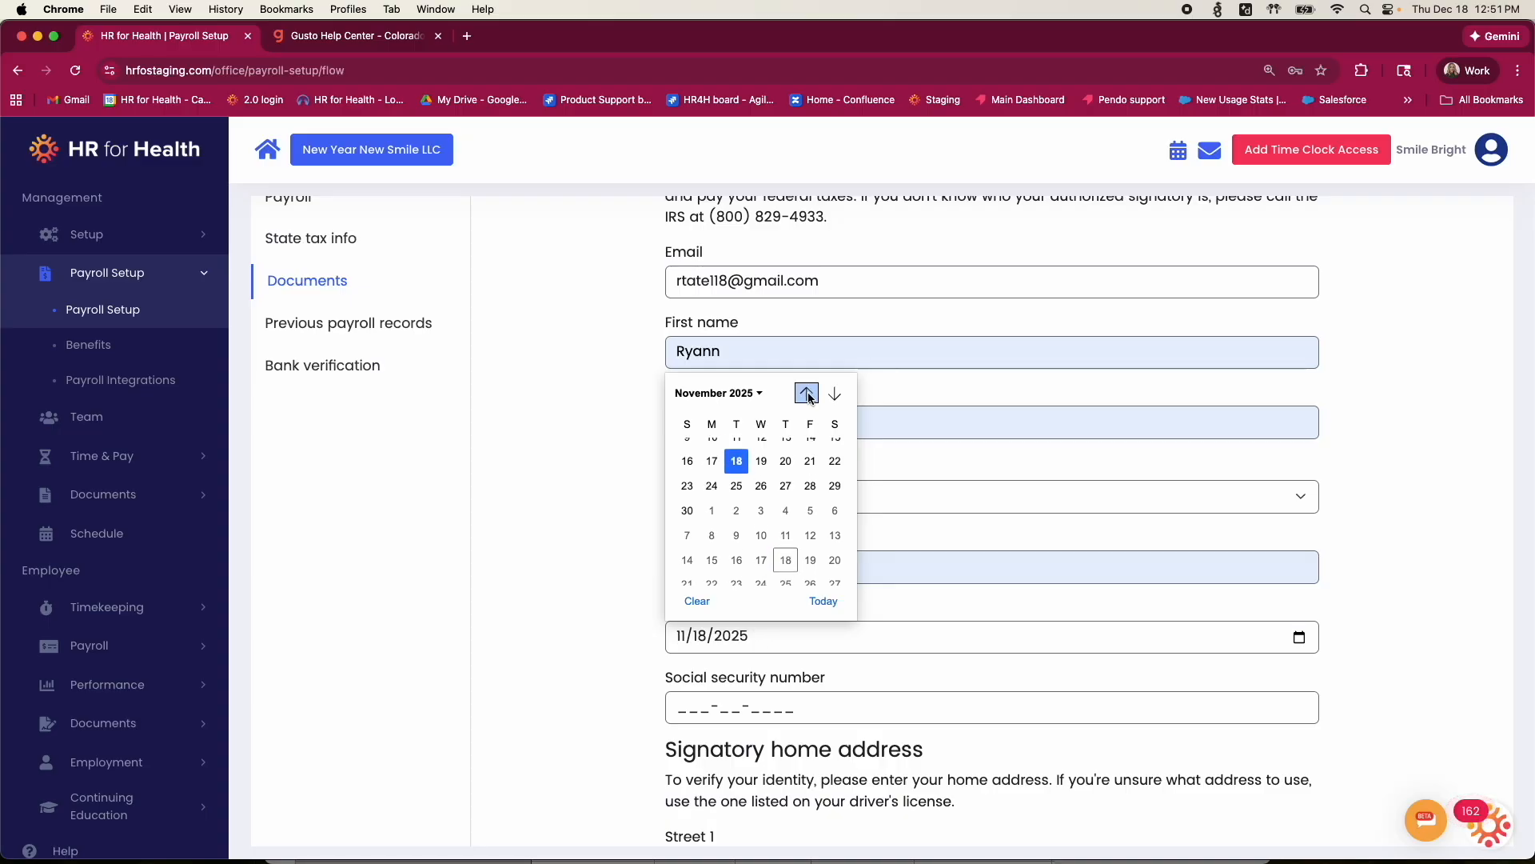
pyautogui.click(741, 395)
pyautogui.scroll(10, 727, 417)
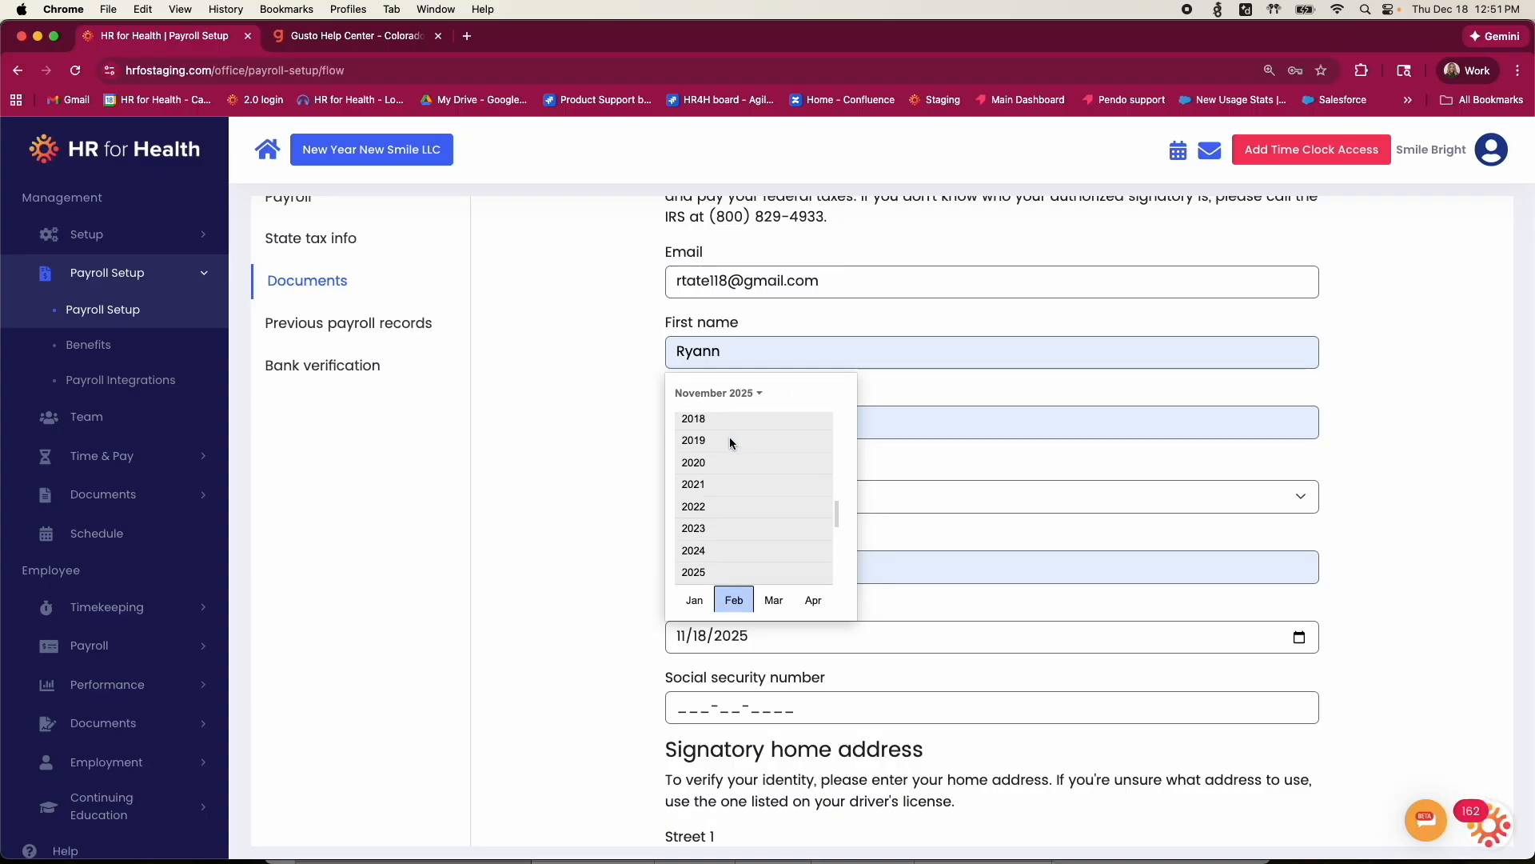
pyautogui.scroll(3, 727, 447)
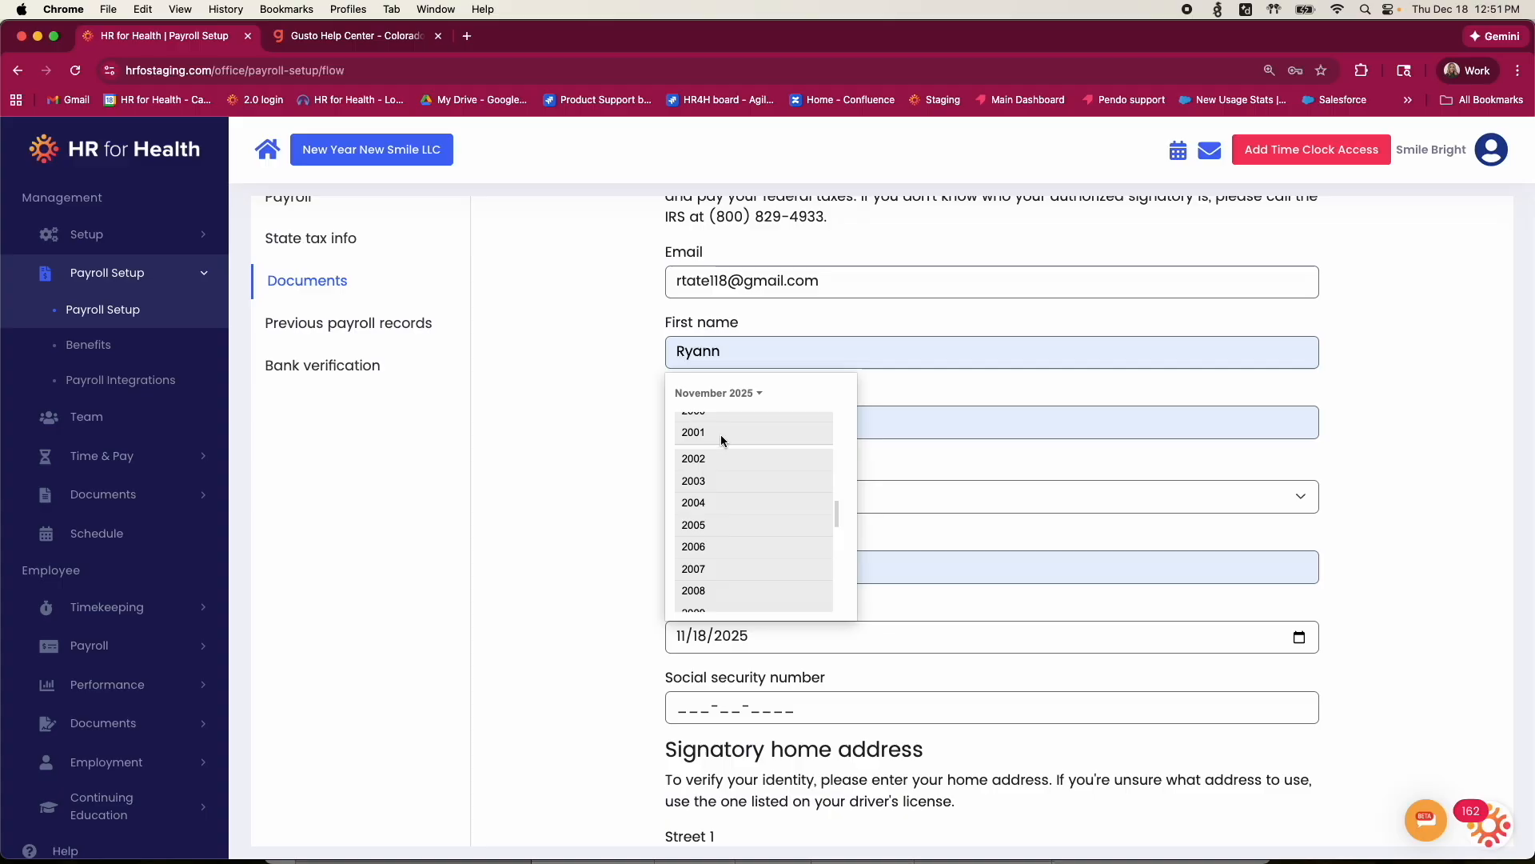
pyautogui.click(721, 434)
pyautogui.click(732, 446)
pyautogui.click(735, 480)
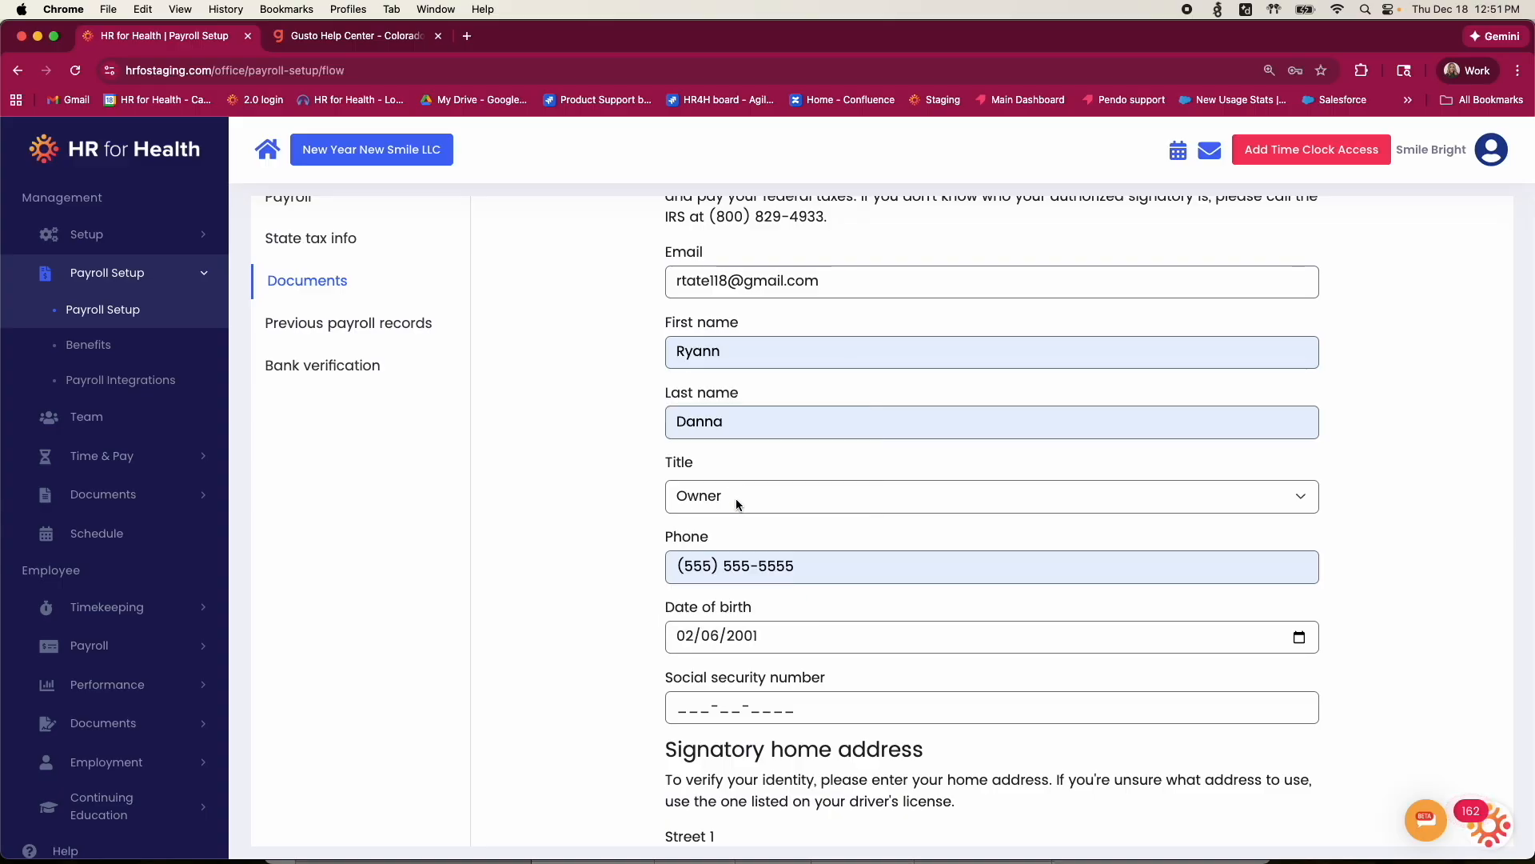
# Enter the signatory's social security number from a saved entry and submit the signatory details.
pyautogui.click(742, 703)
pyautogui.click(789, 749)
pyautogui.scroll(-5, 769, 749)
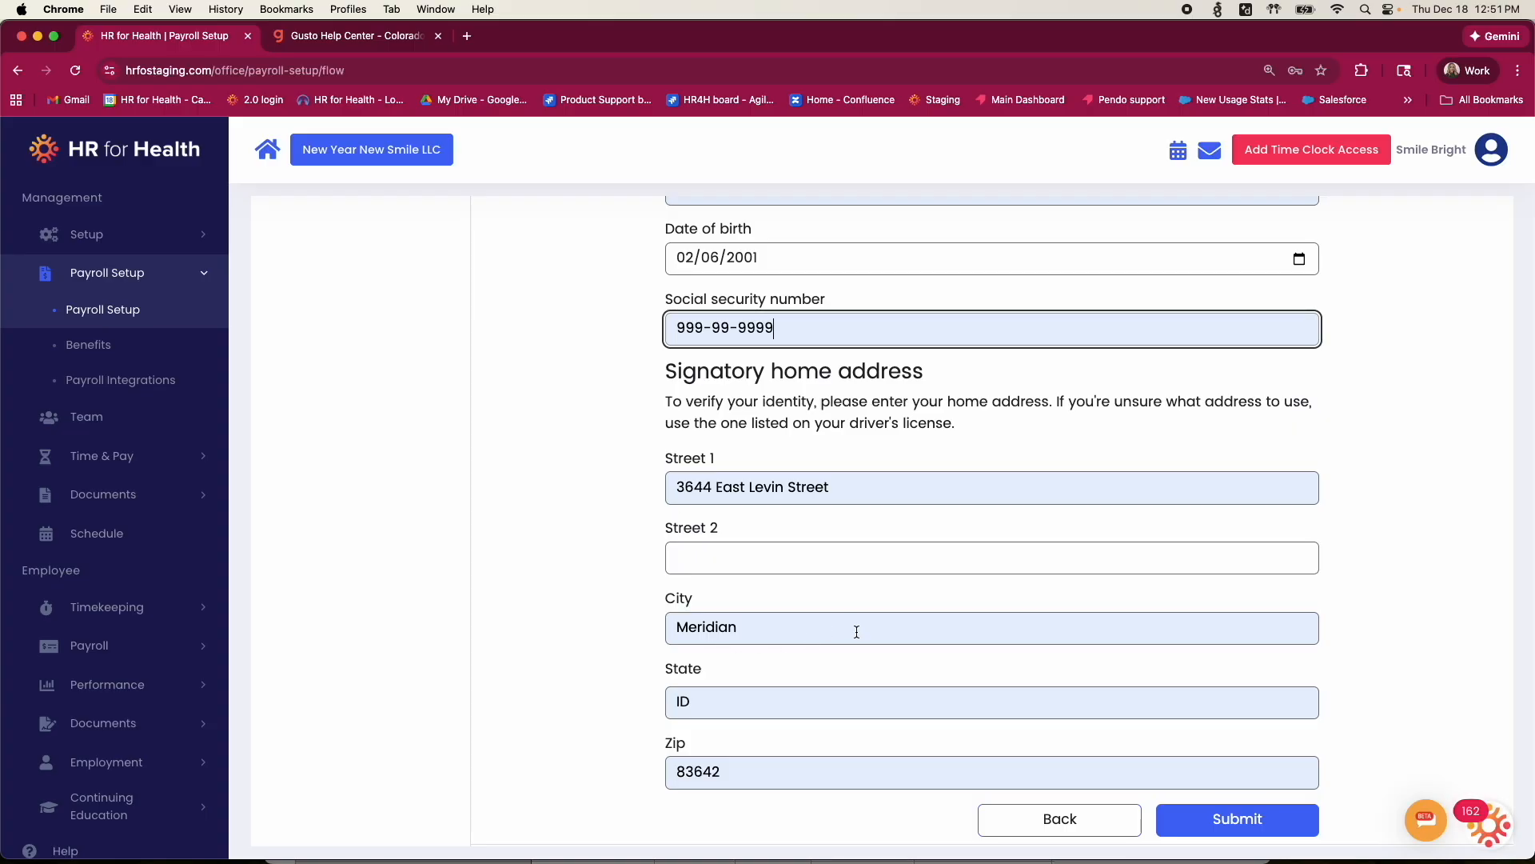
pyautogui.scroll(-1, 853, 627)
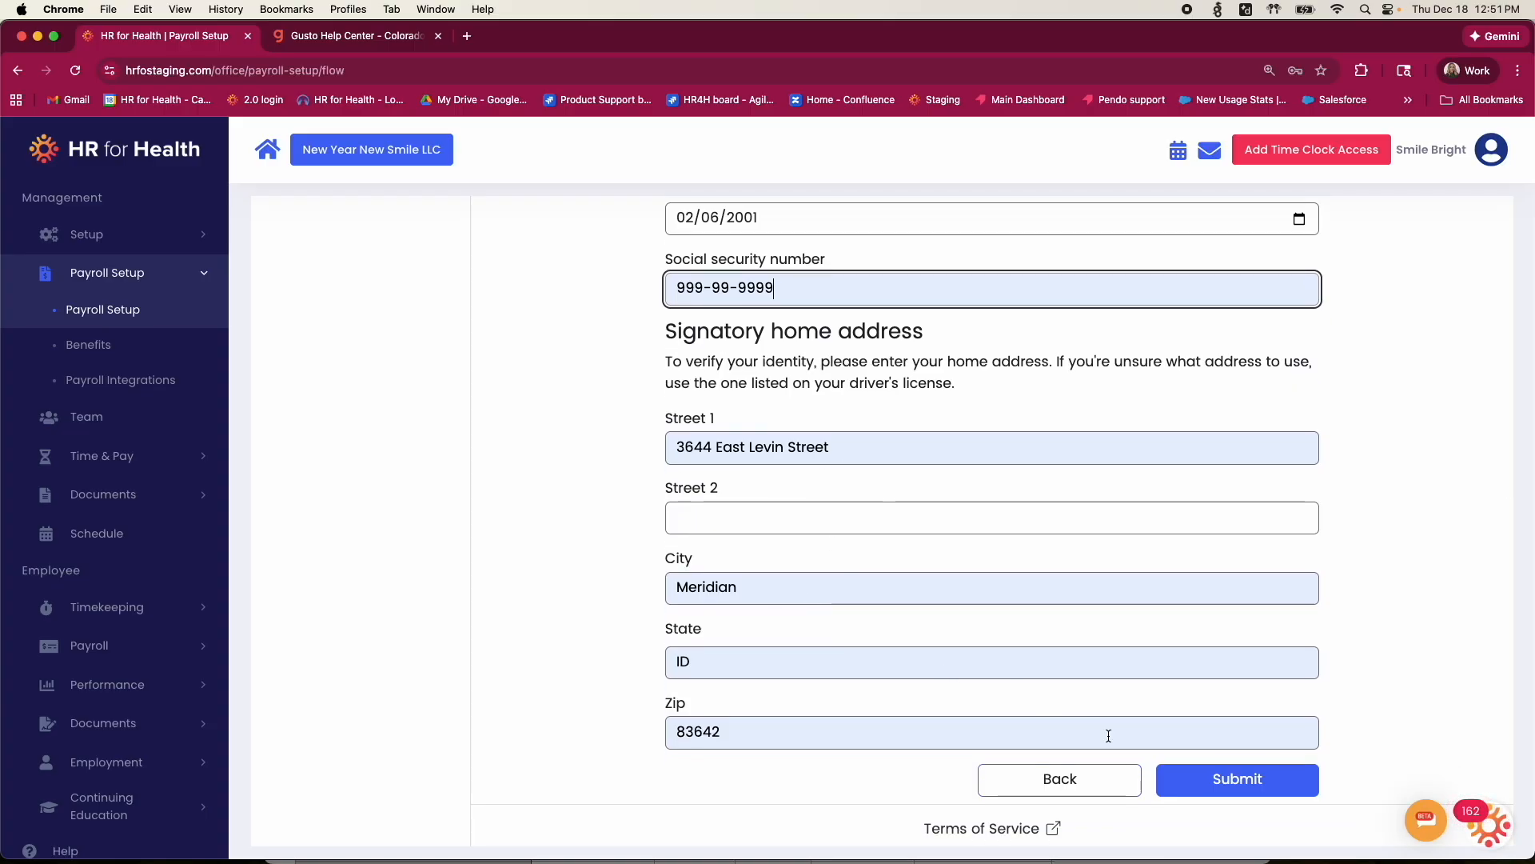
pyautogui.click(1197, 780)
pyautogui.click(1202, 373)
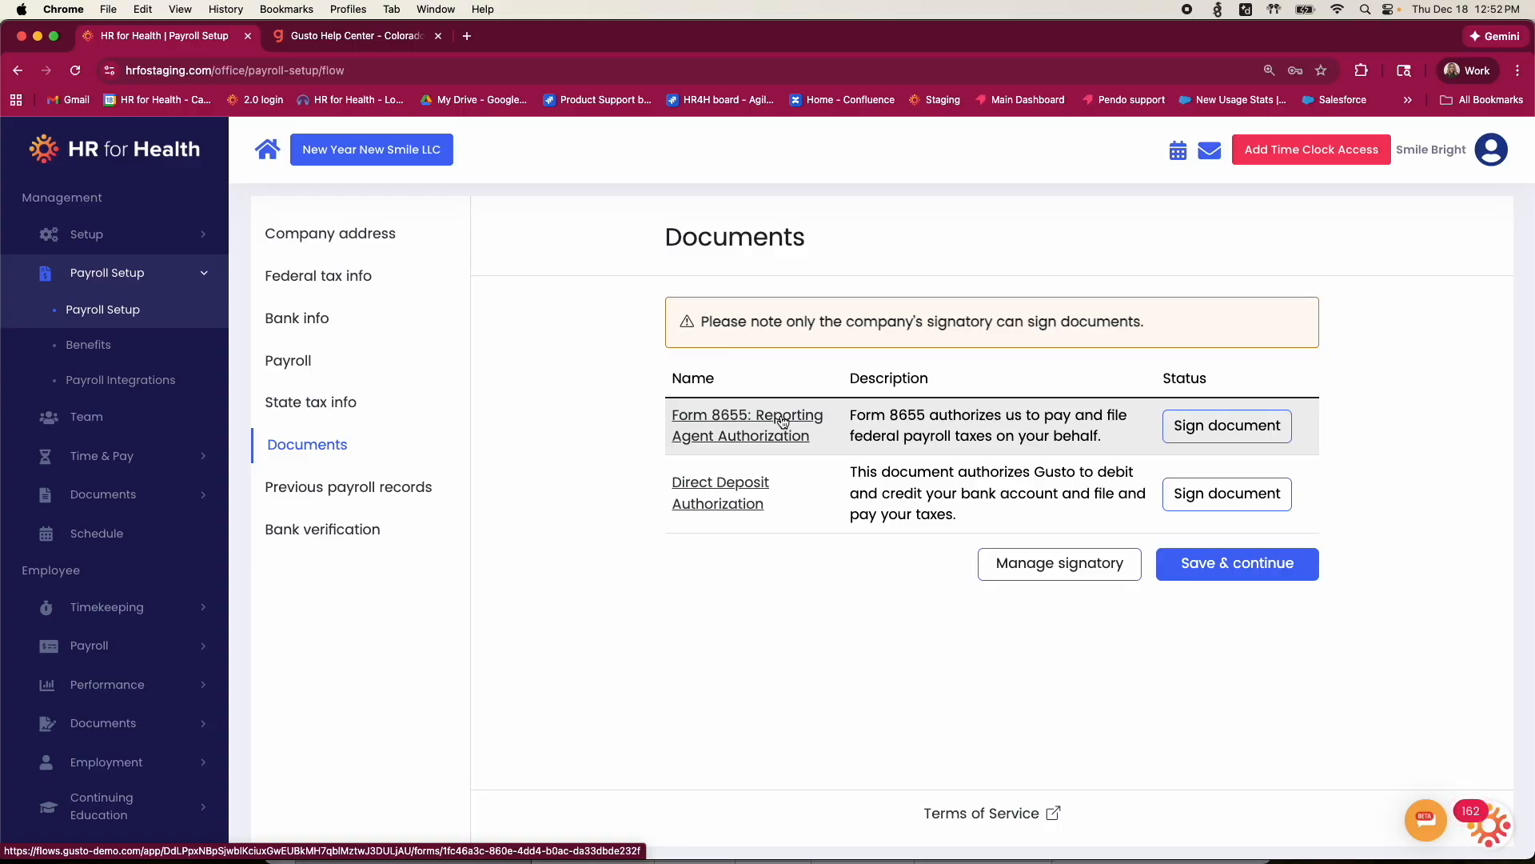
# Review Form 8655: Reporting Agent Authorization and sign it electronically as the signatory, using test as the signature.
pyautogui.click(1268, 429)
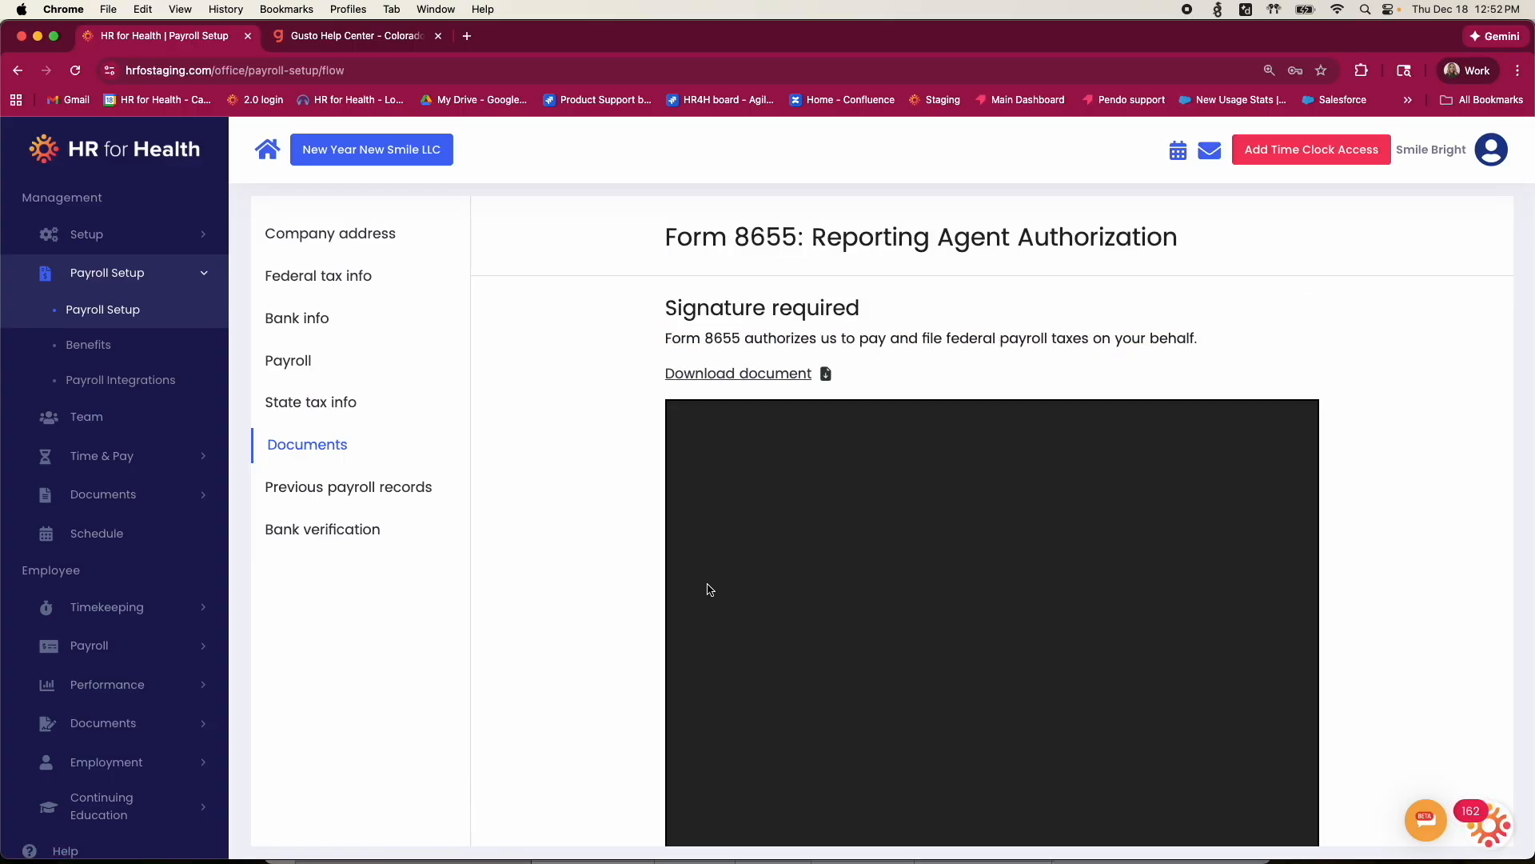
pyautogui.scroll(-2, 612, 592)
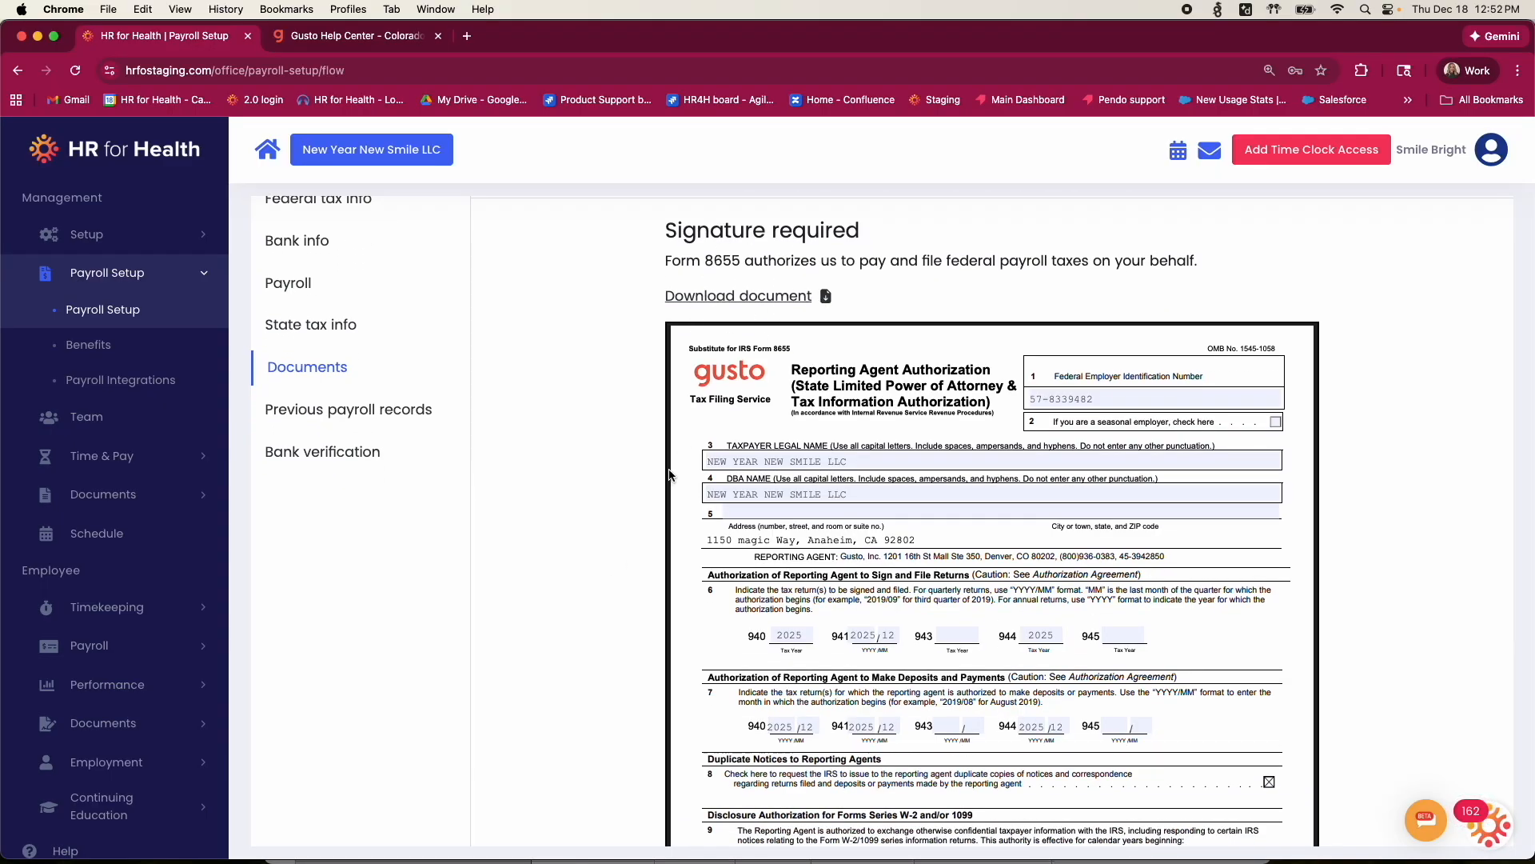
pyautogui.scroll(-2, 636, 608)
pyautogui.scroll(-8, 636, 615)
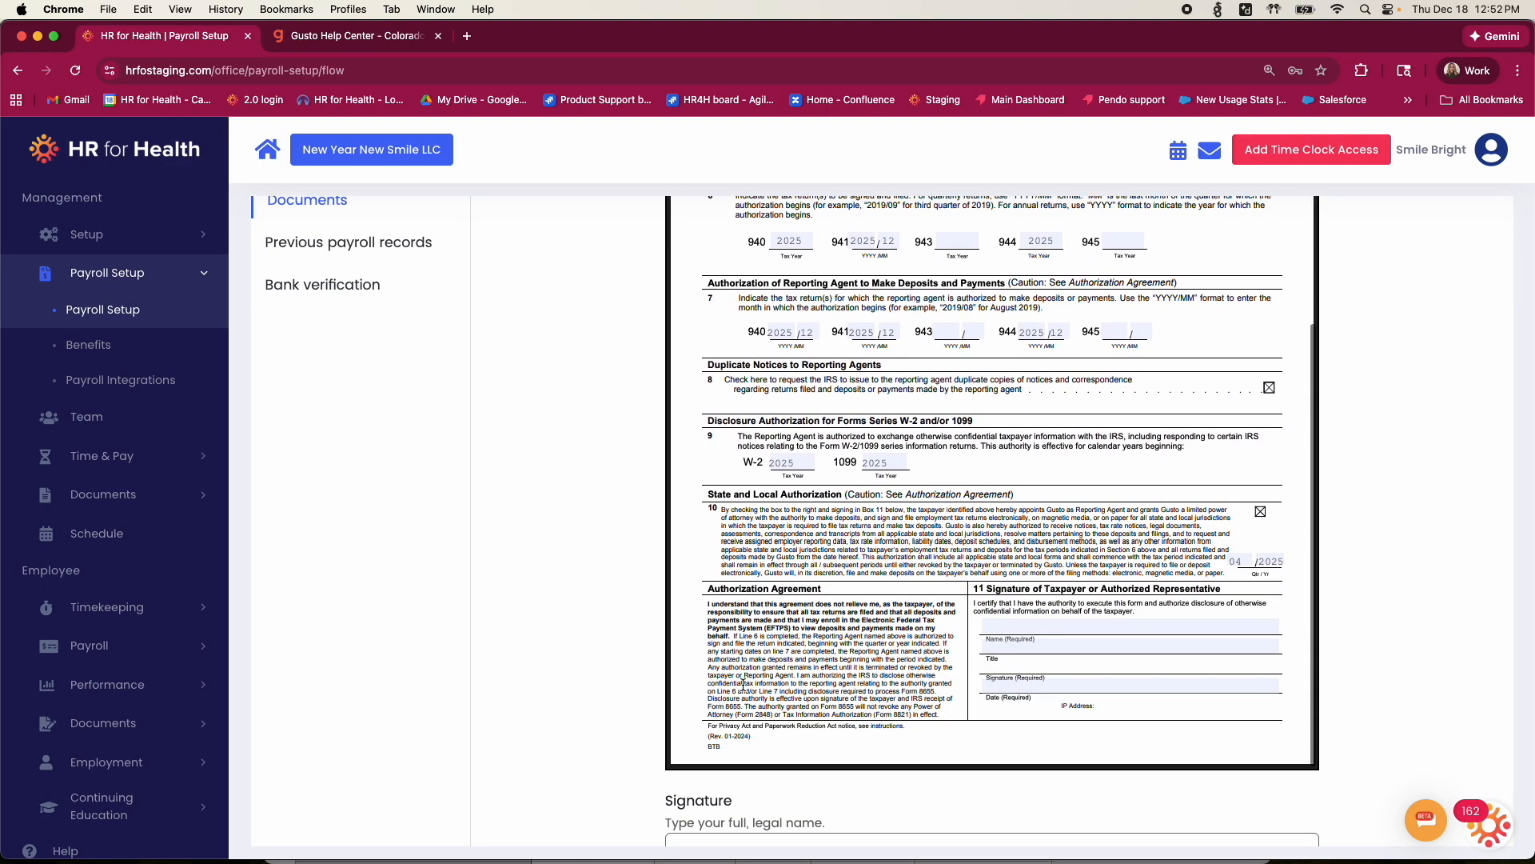
pyautogui.scroll(-4, 626, 690)
pyautogui.click(1019, 503)
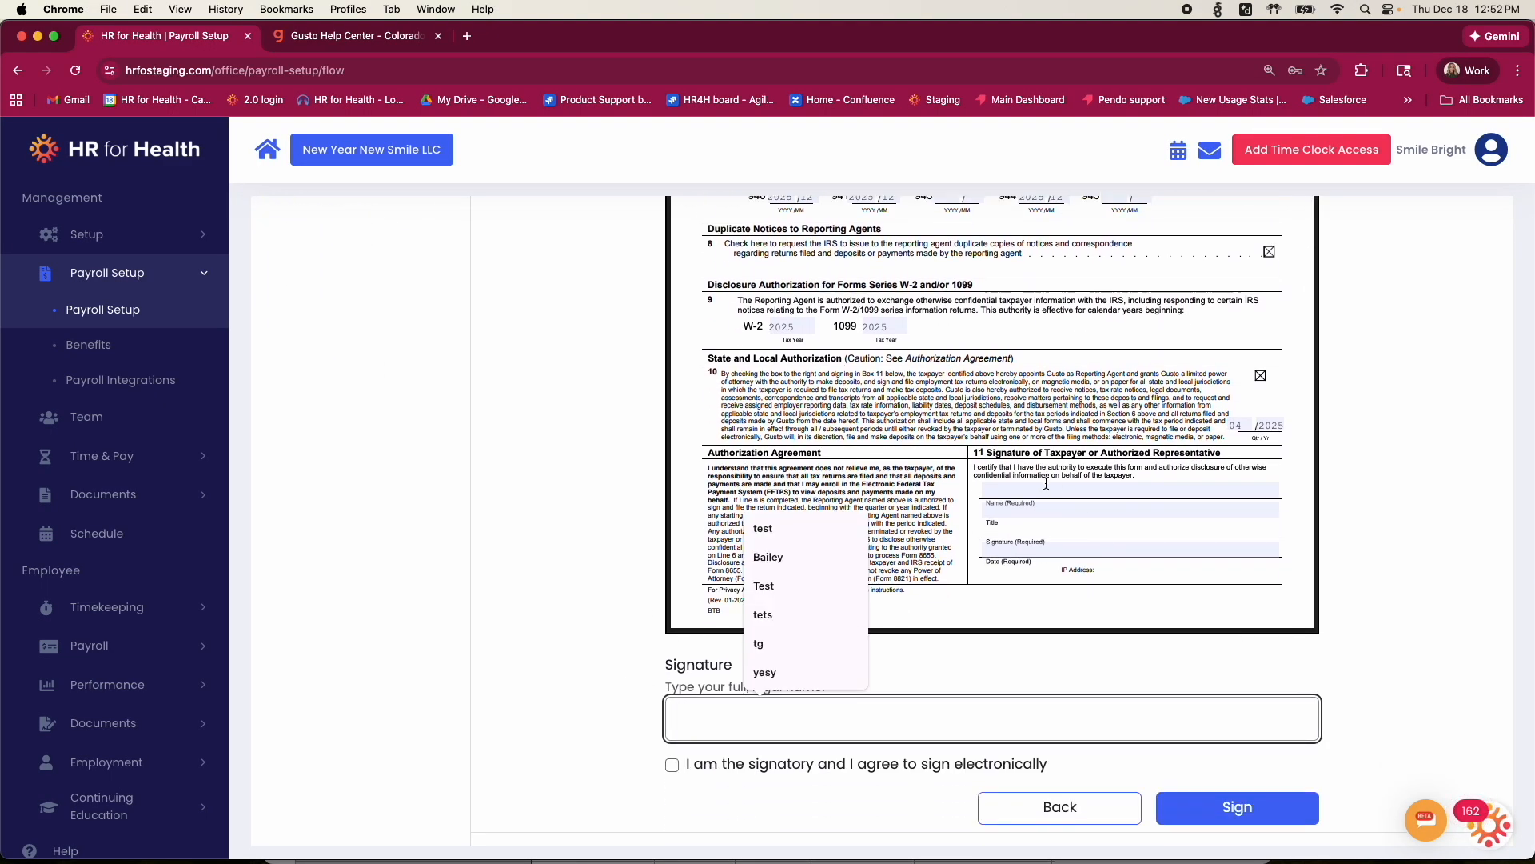
pyautogui.click(727, 725)
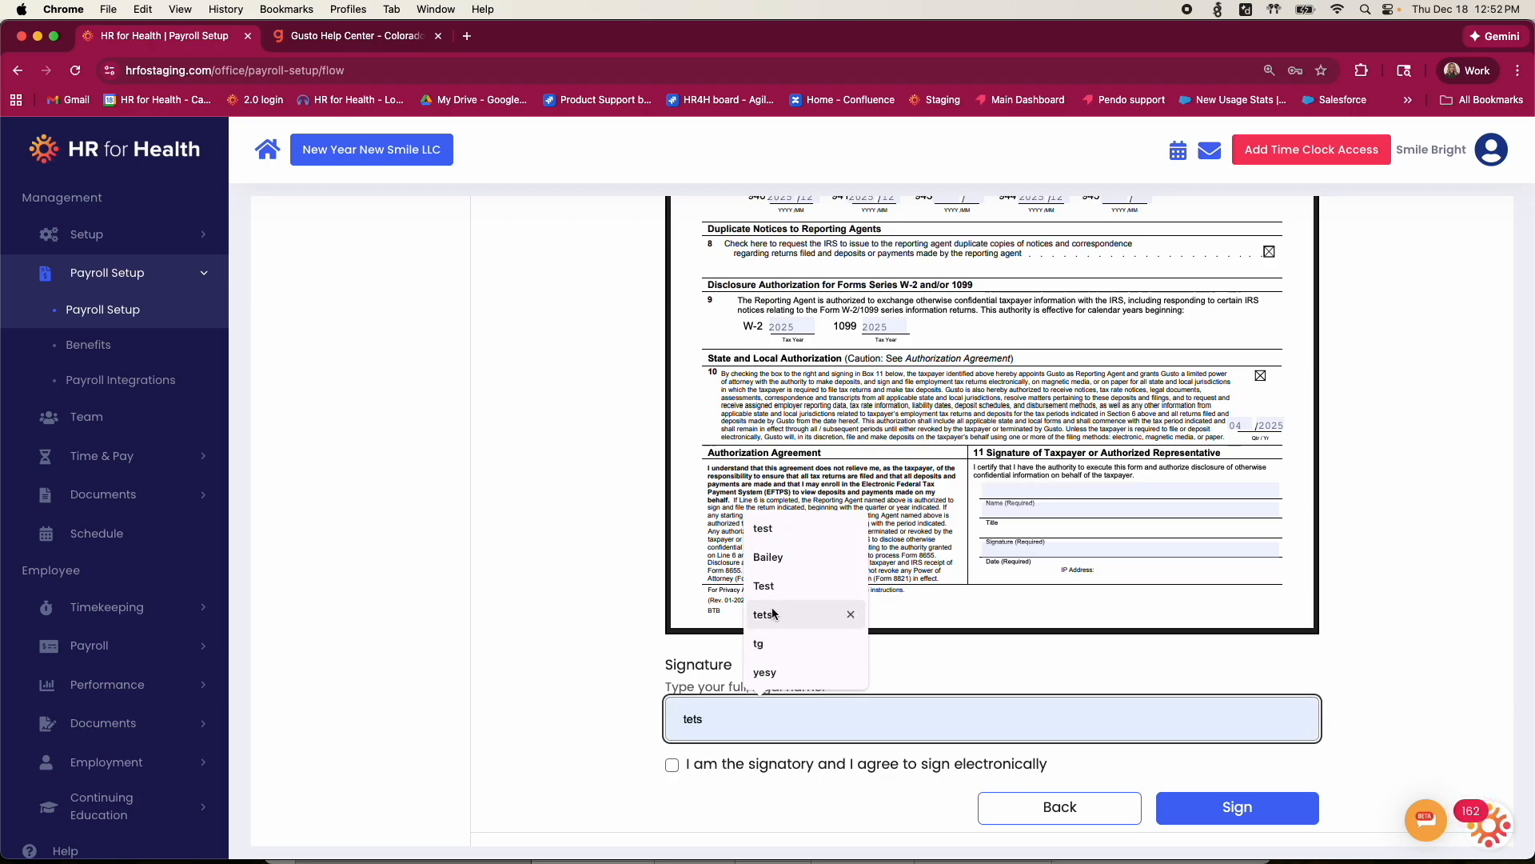
pyautogui.click(774, 529)
pyautogui.click(671, 765)
pyautogui.click(1267, 809)
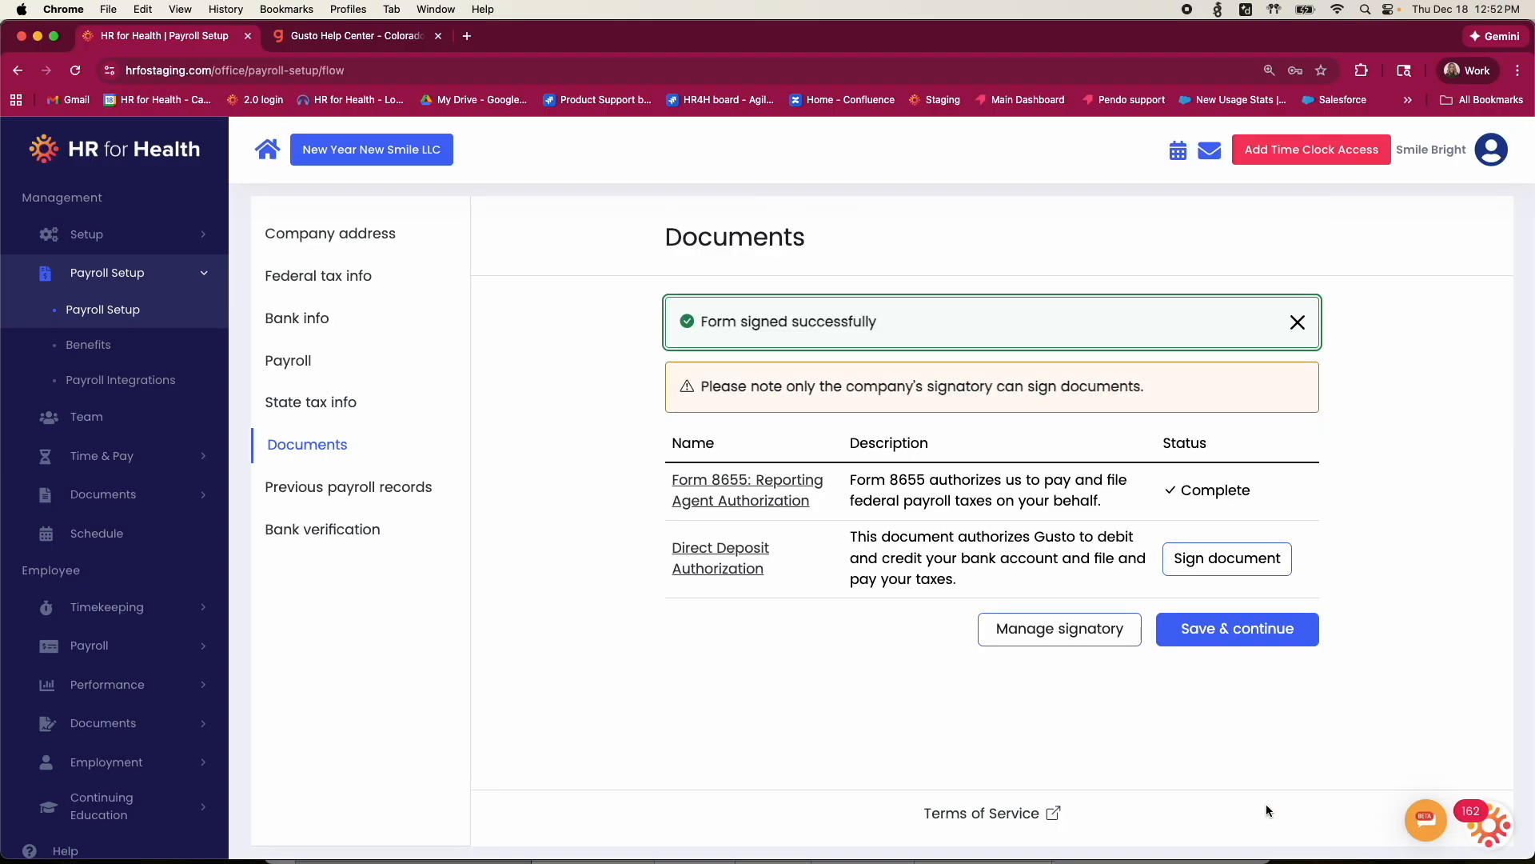
# Sign the Direct Deposit Authorization electronically as the signatory, using test as the signature.
pyautogui.click(1228, 557)
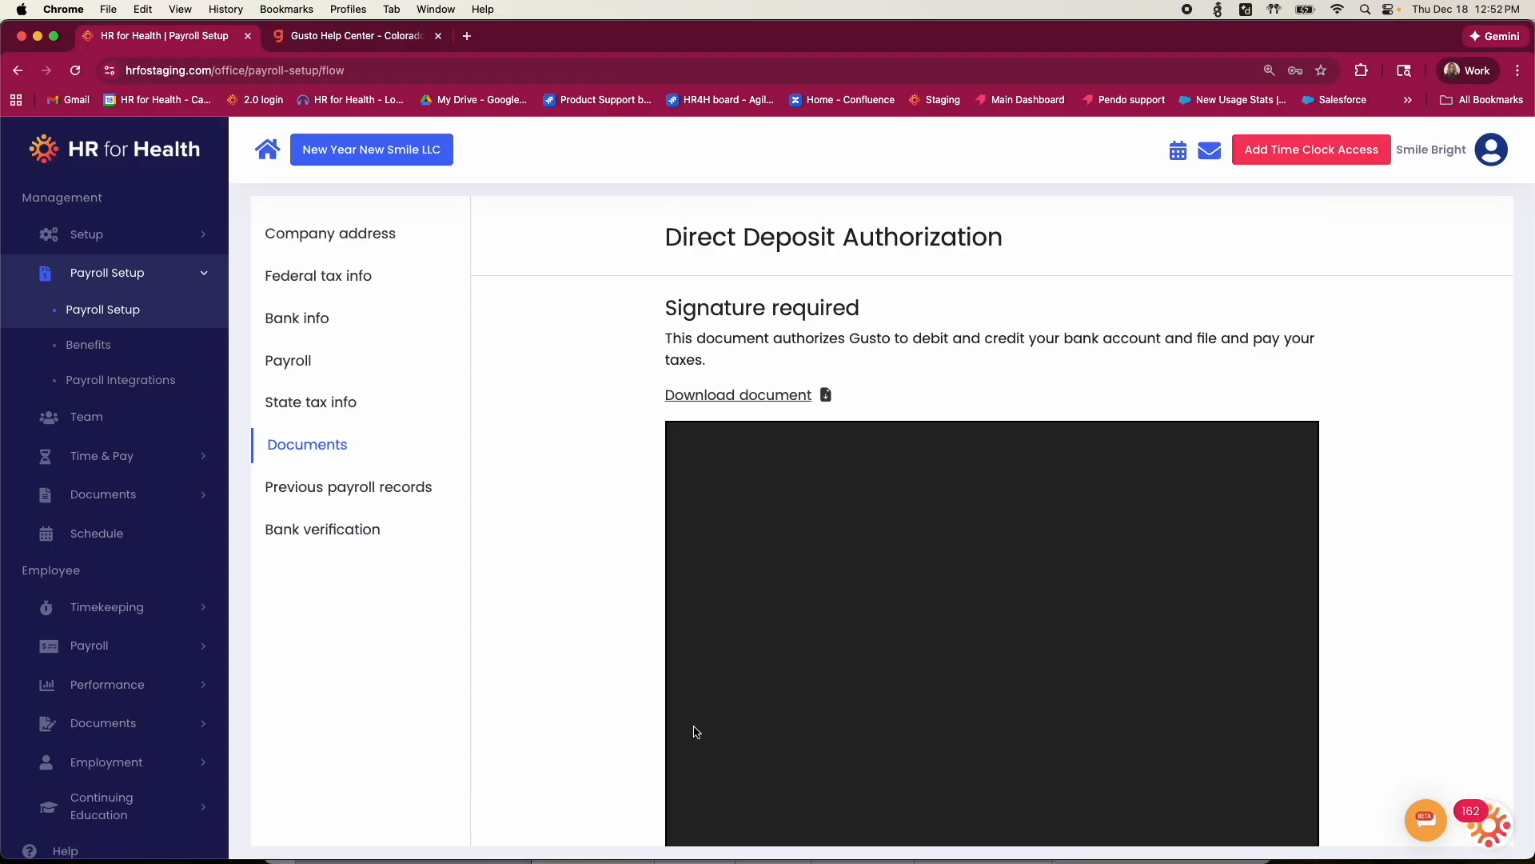
pyautogui.scroll(-6, 660, 734)
pyautogui.click(716, 679)
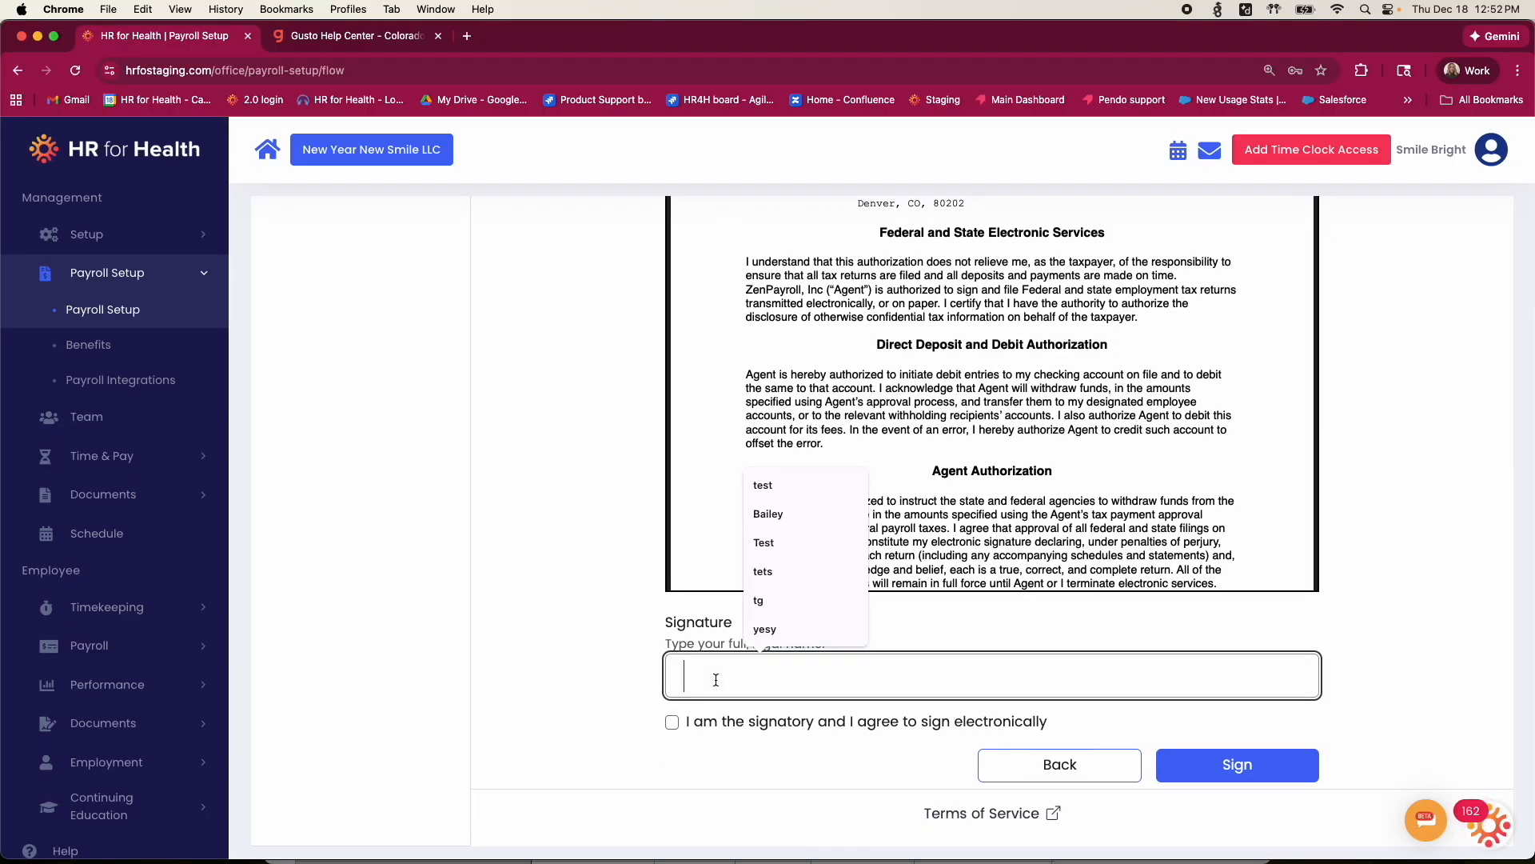
pyautogui.write('test')
pyautogui.click(672, 722)
pyautogui.click(1216, 767)
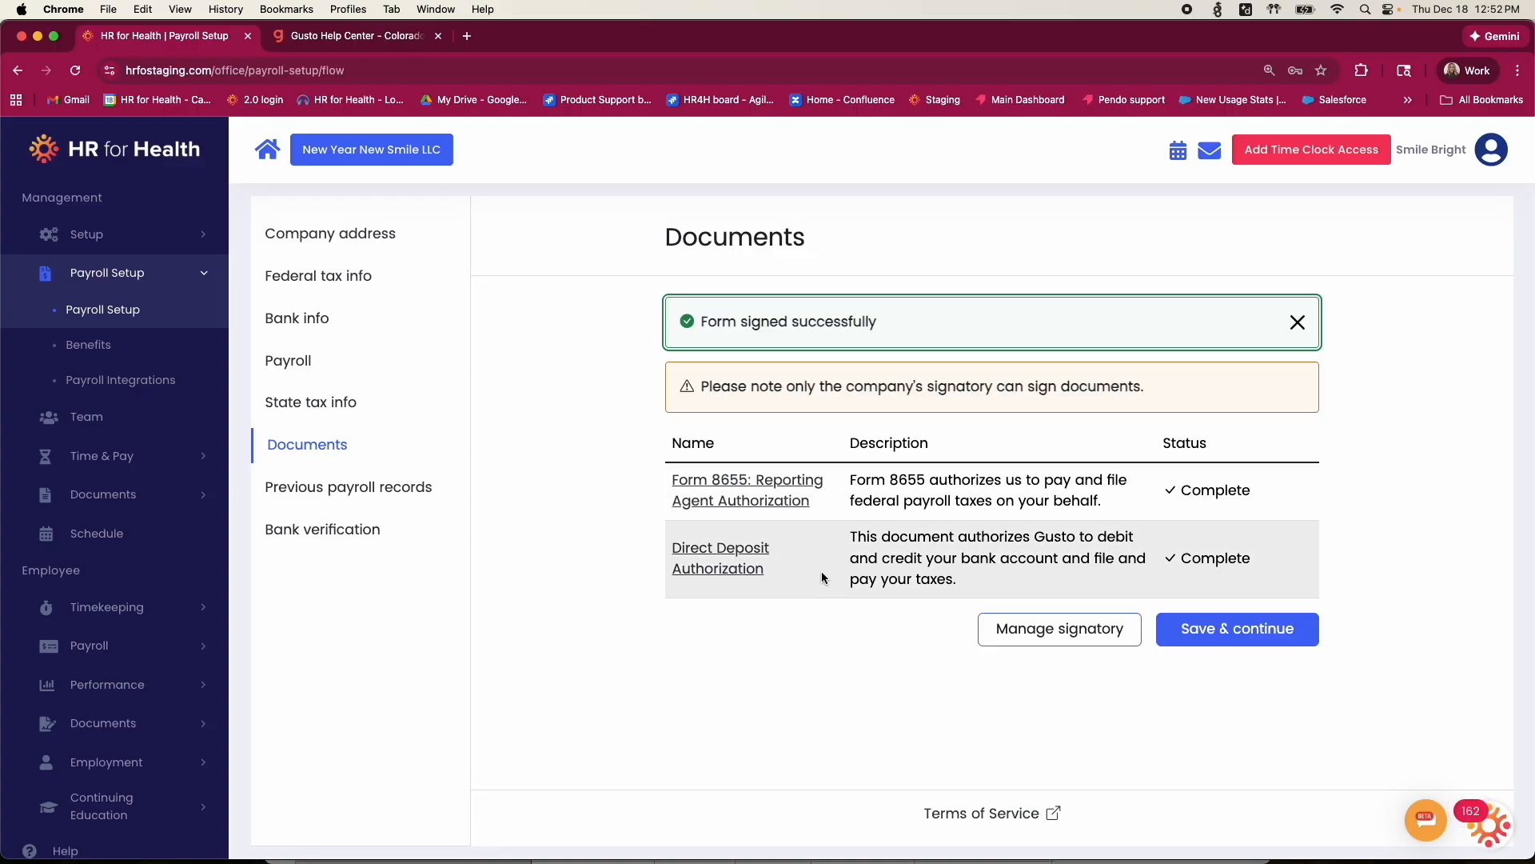
# Expand the management Documents category, and save the payroll documents stage to continue to the previous payroll records.
pyautogui.click(99, 493)
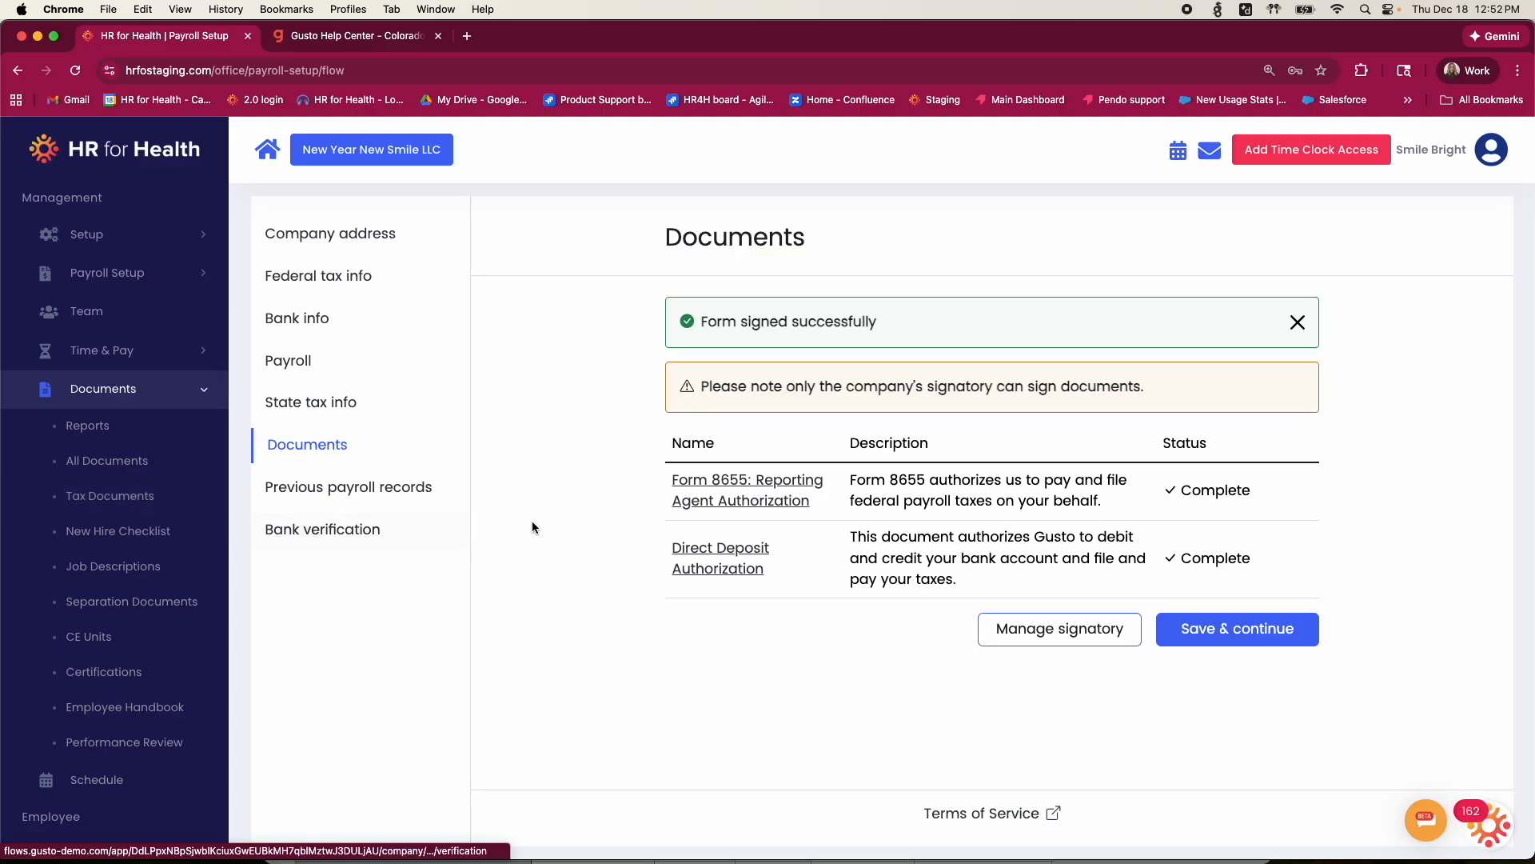
pyautogui.click(1241, 631)
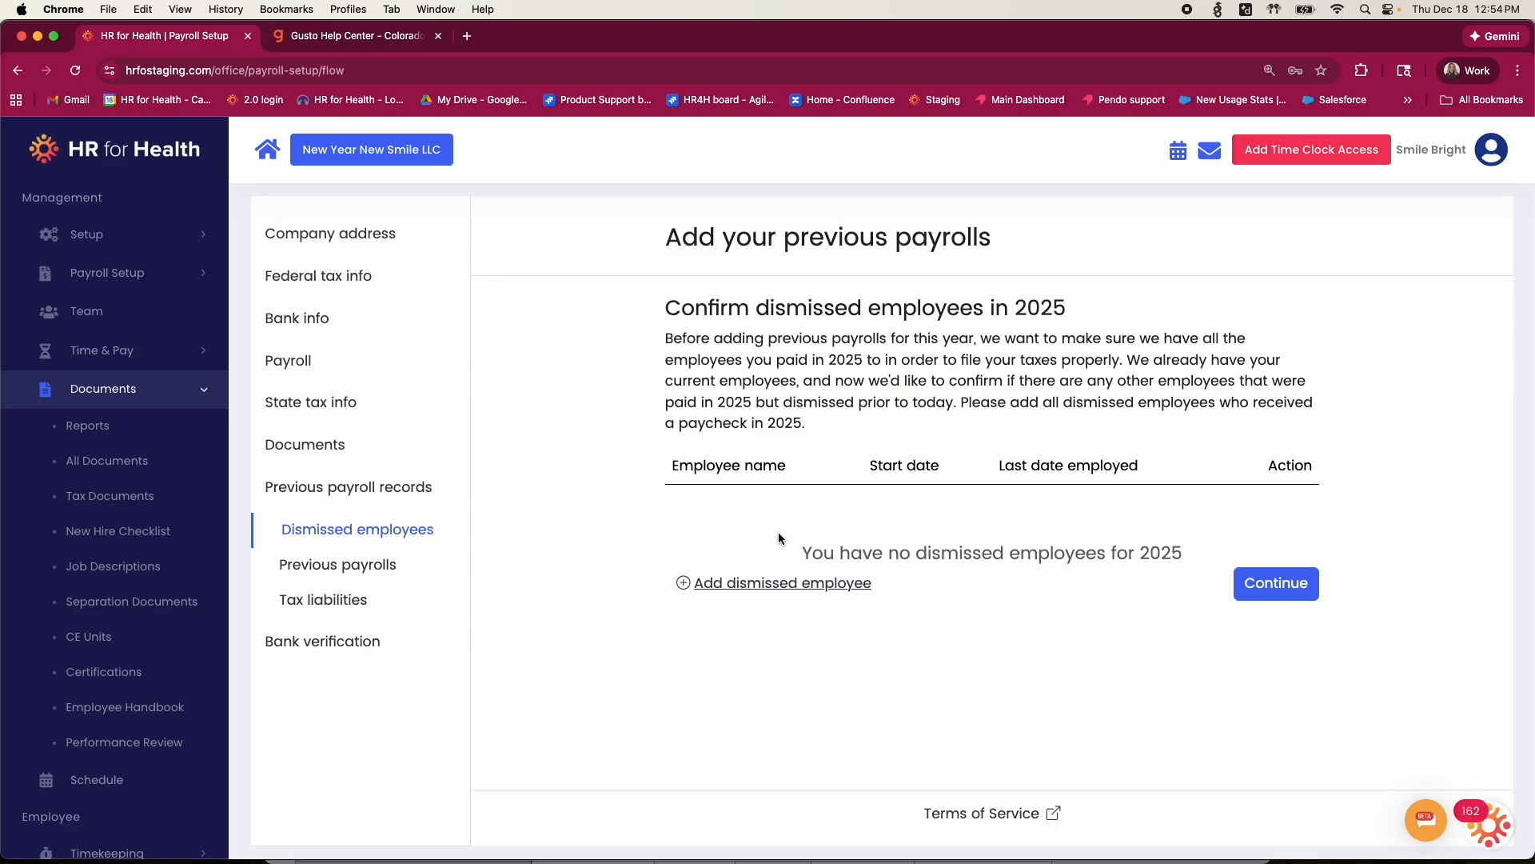
# Start adding a dismissed employee and fill in the name, email and home address from a saved entry.
pyautogui.click(752, 584)
pyautogui.scroll(-3, 757, 479)
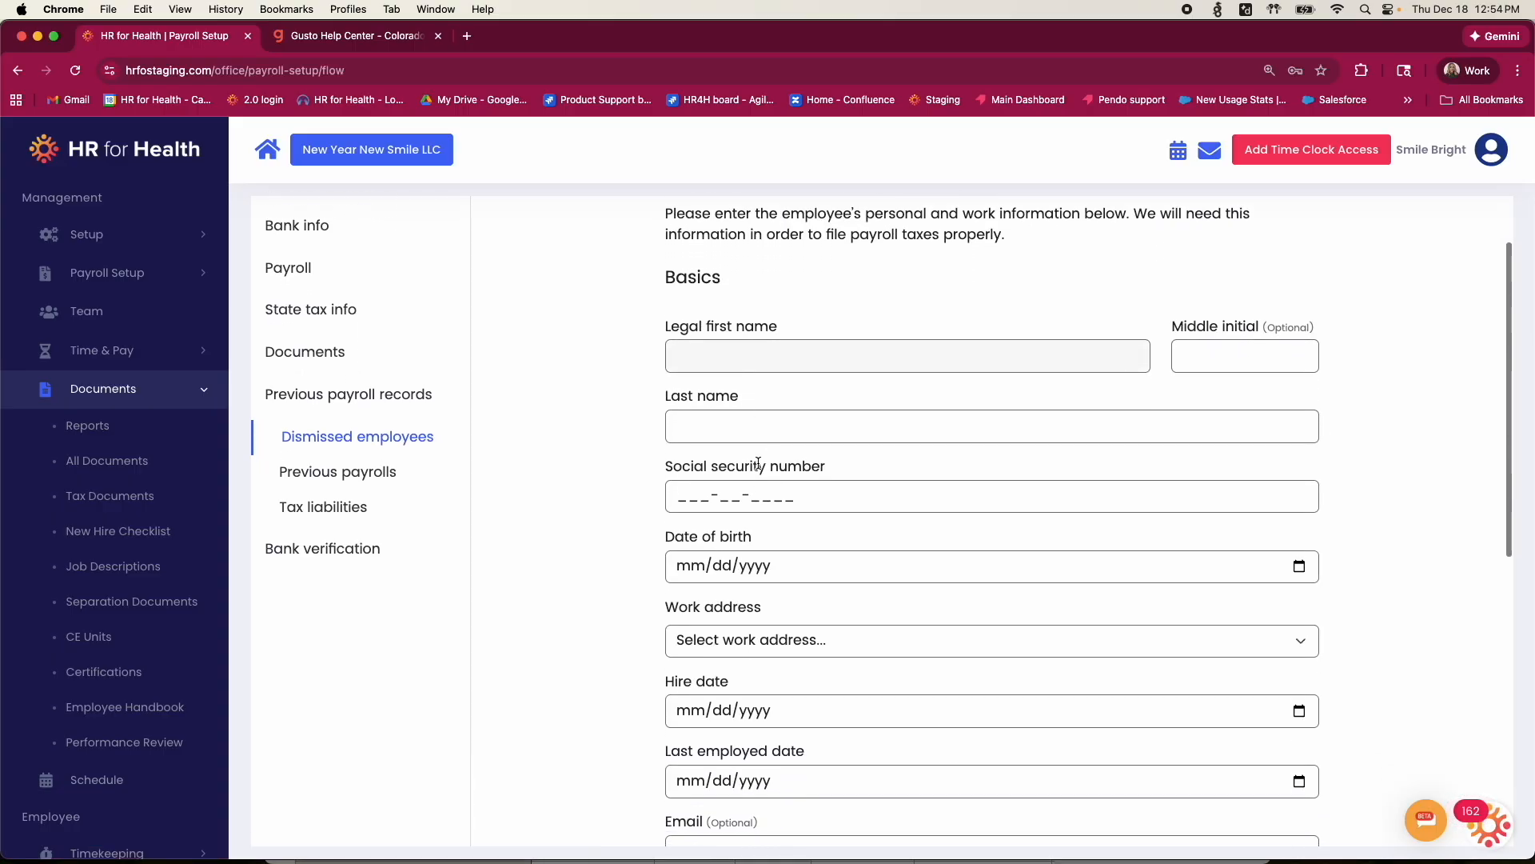
pyautogui.click(809, 324)
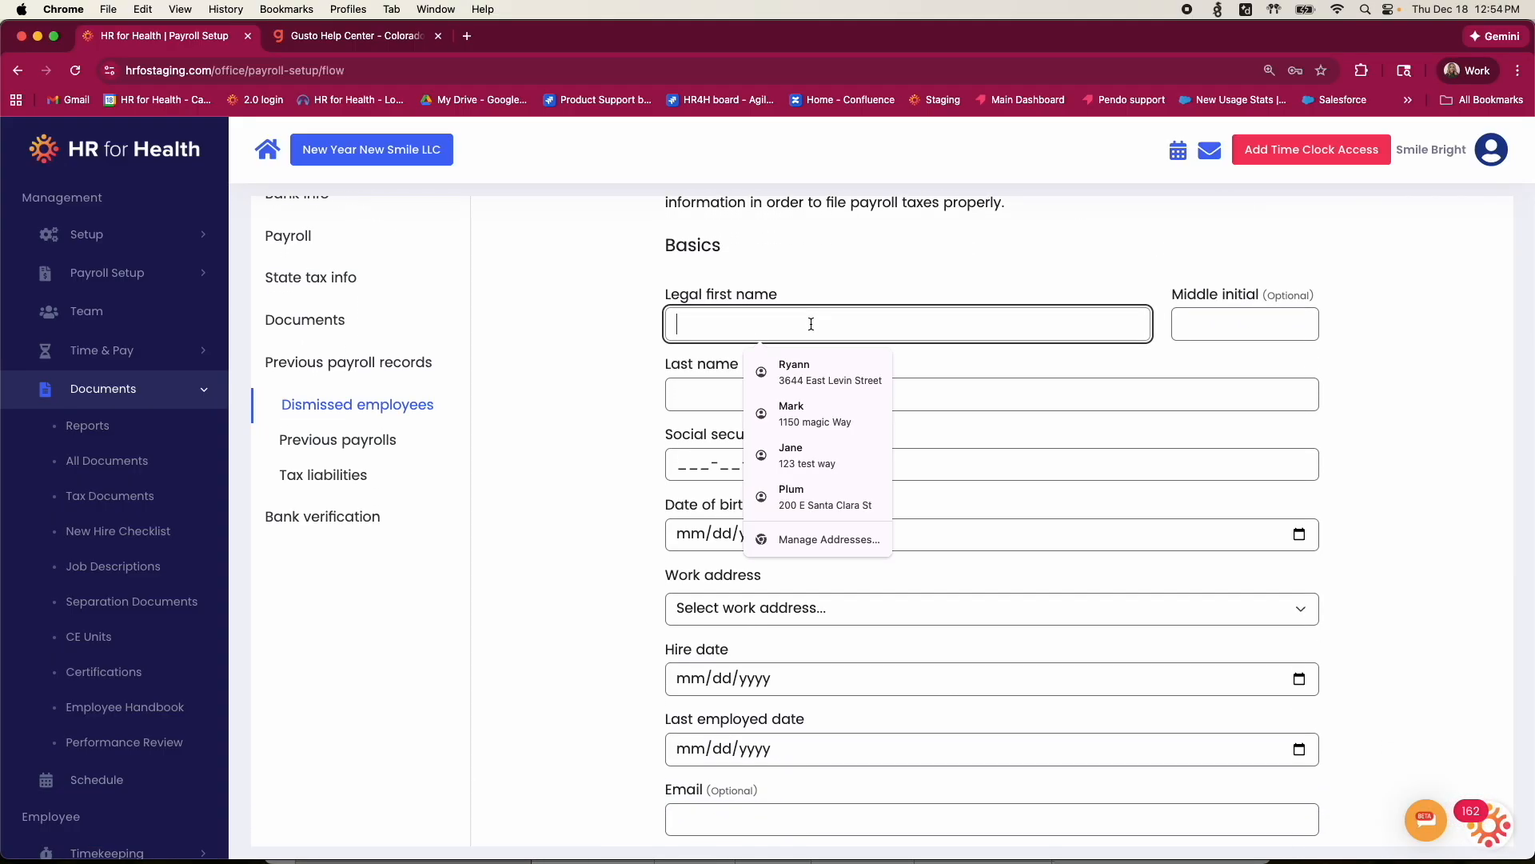
pyautogui.click(792, 413)
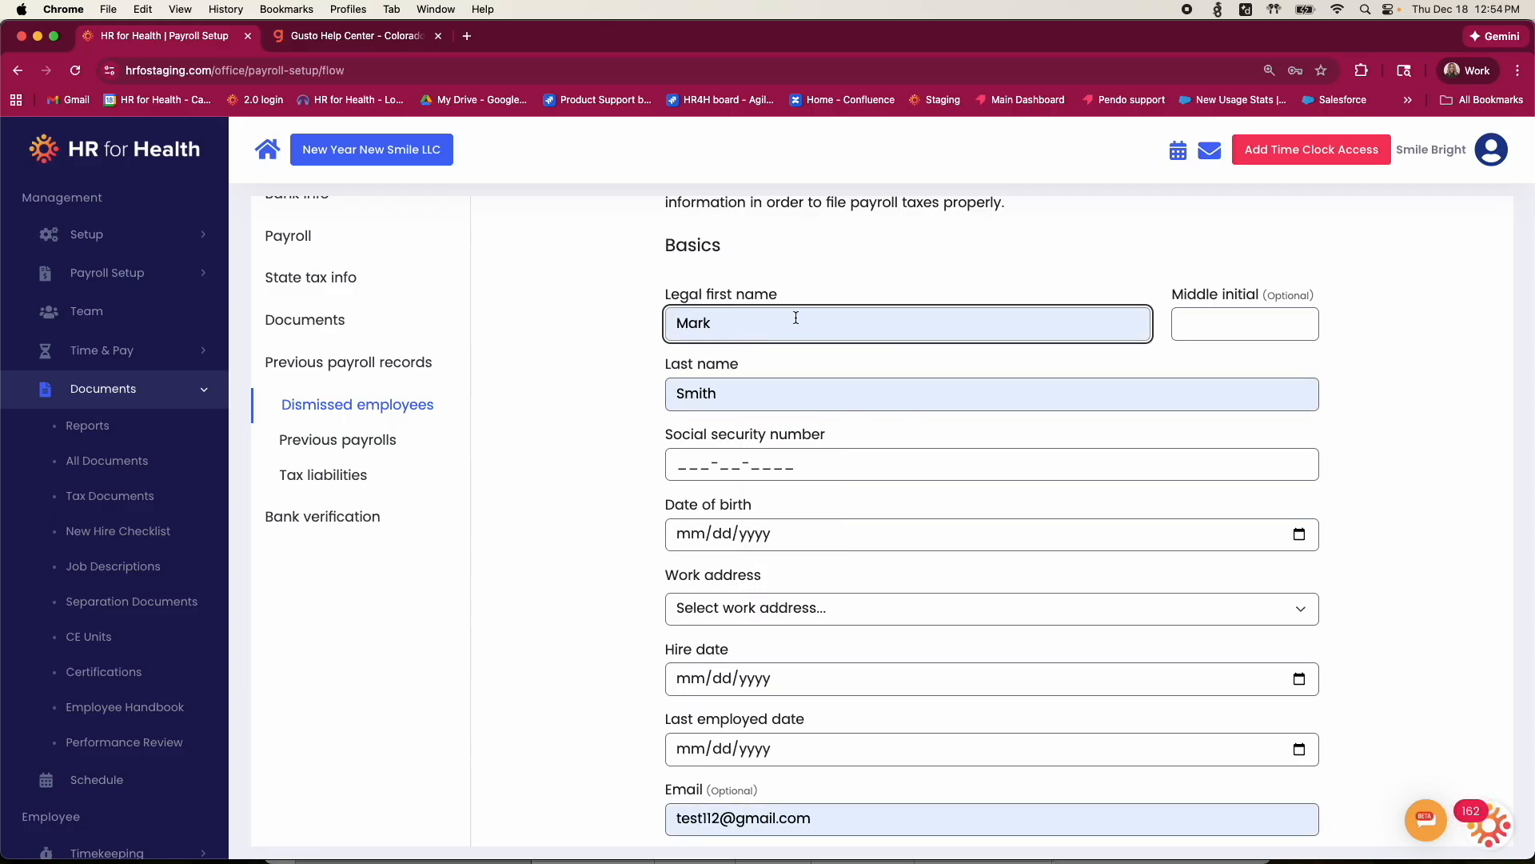
# Enter the dismissed employee's social security number from a saved entry and change its last digit.
pyautogui.click(718, 464)
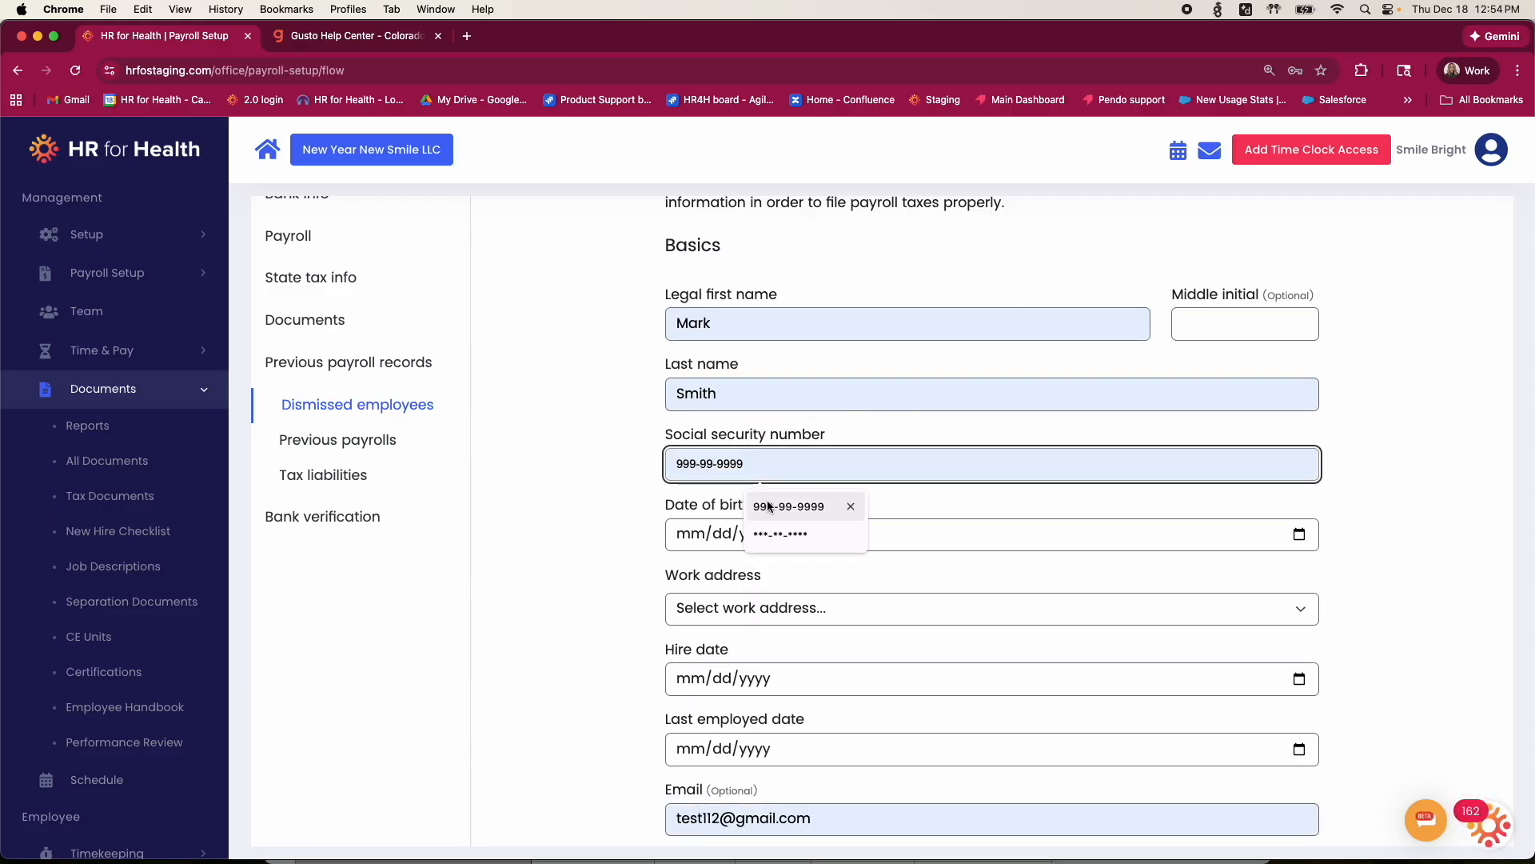
pyautogui.click(766, 505)
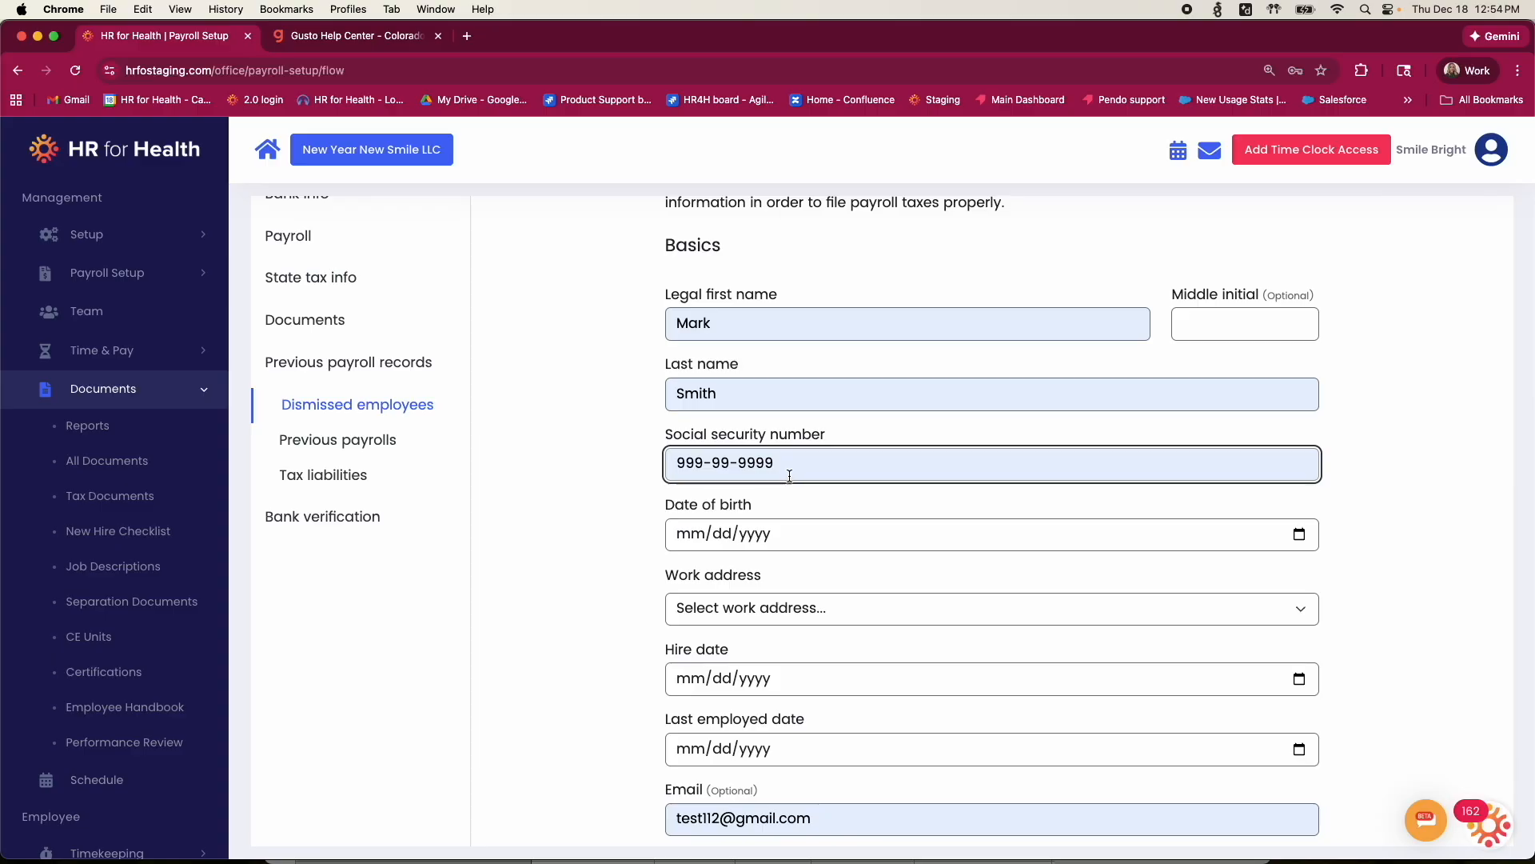
pyautogui.press('BackSpace')
pyautogui.write('7')
# Set the dismissed employee's date of birth.
pyautogui.click(724, 535)
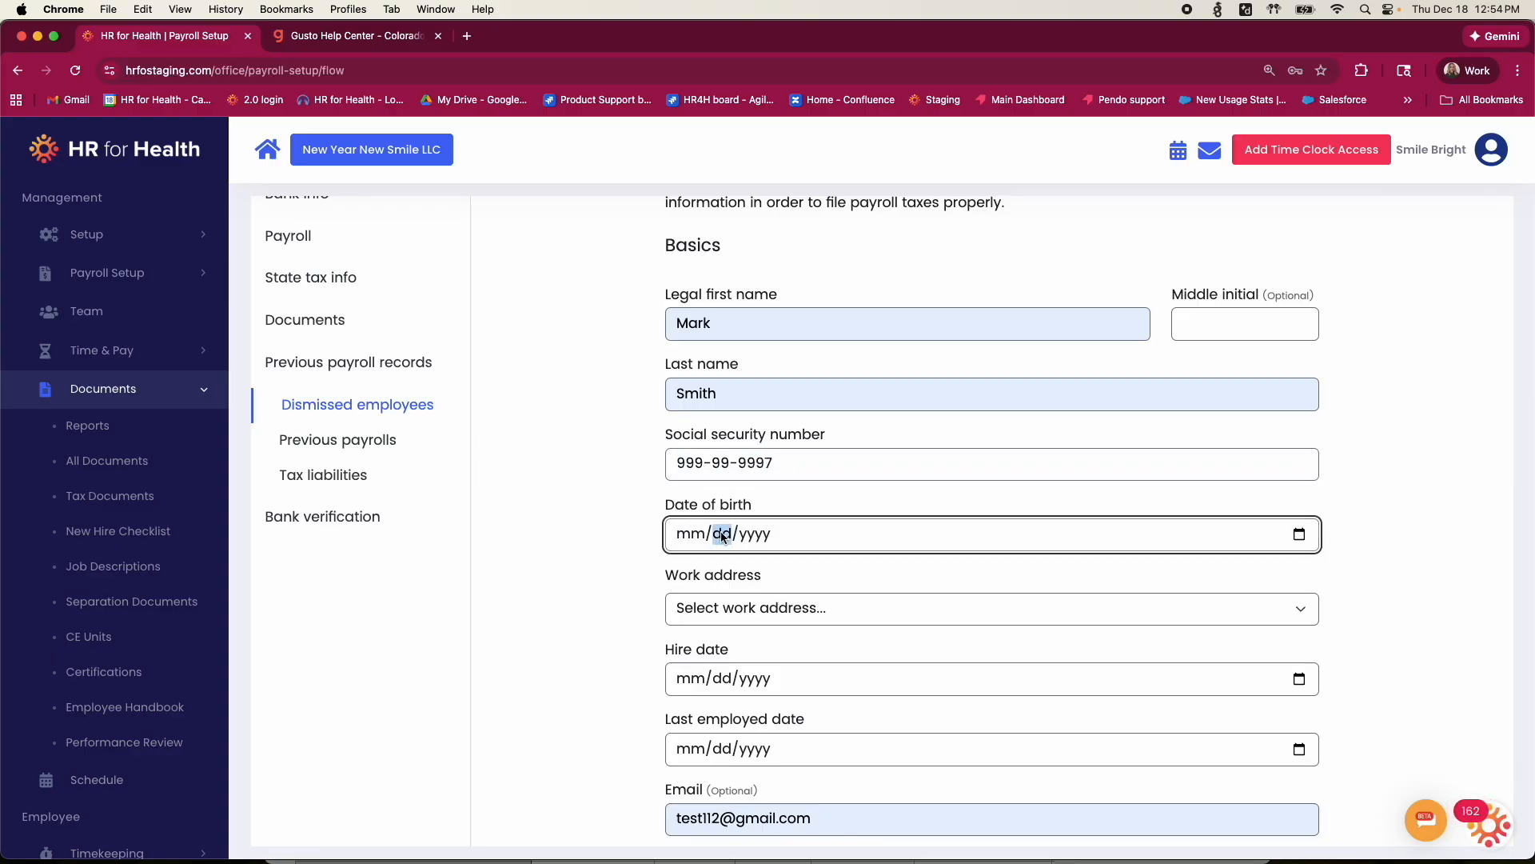
pyautogui.click(1297, 534)
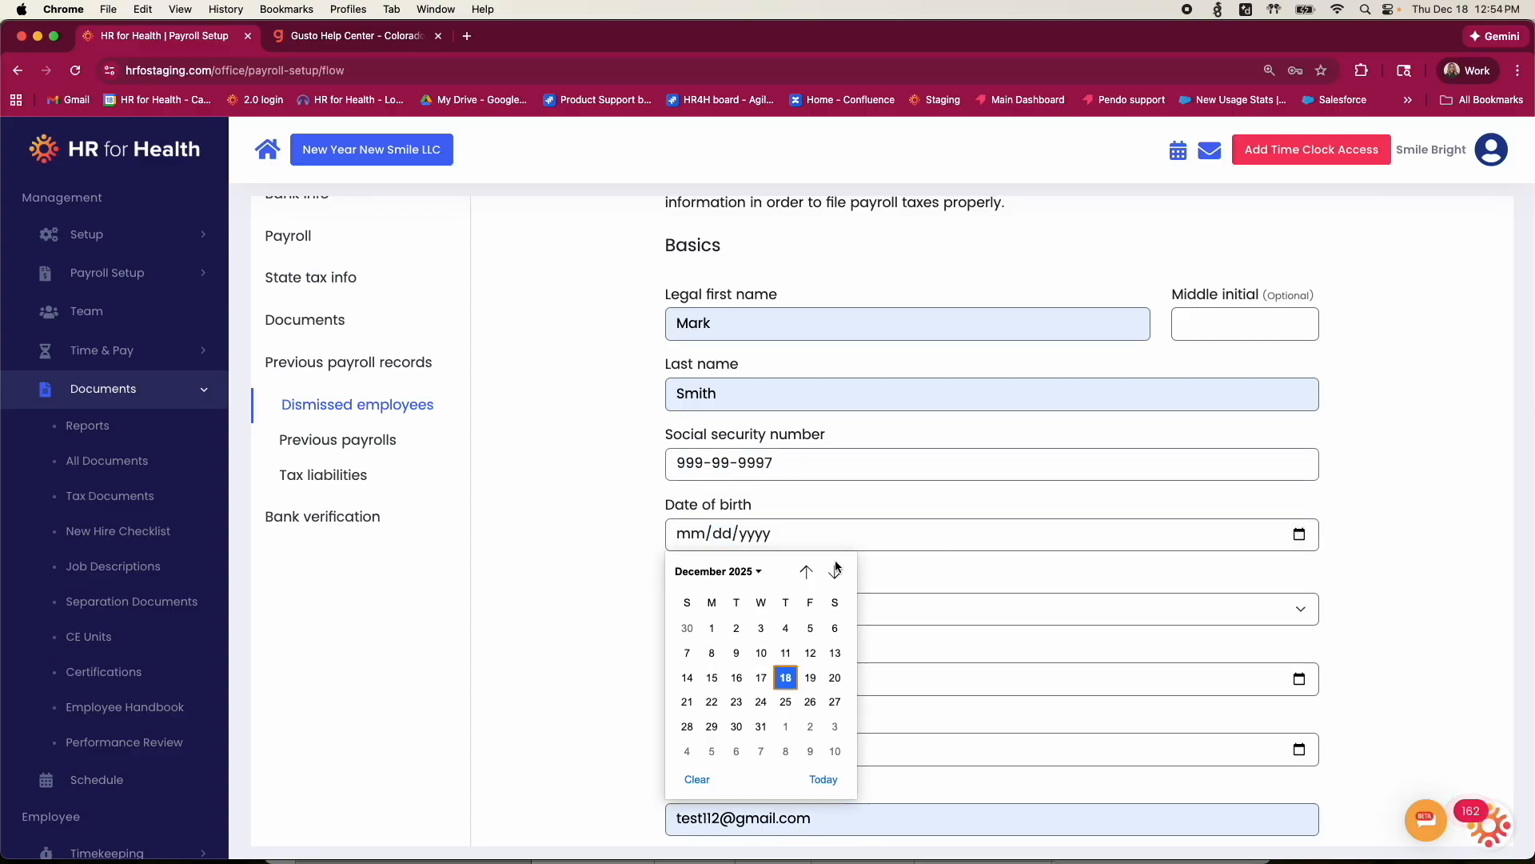
pyautogui.click(750, 573)
pyautogui.scroll(10, 735, 651)
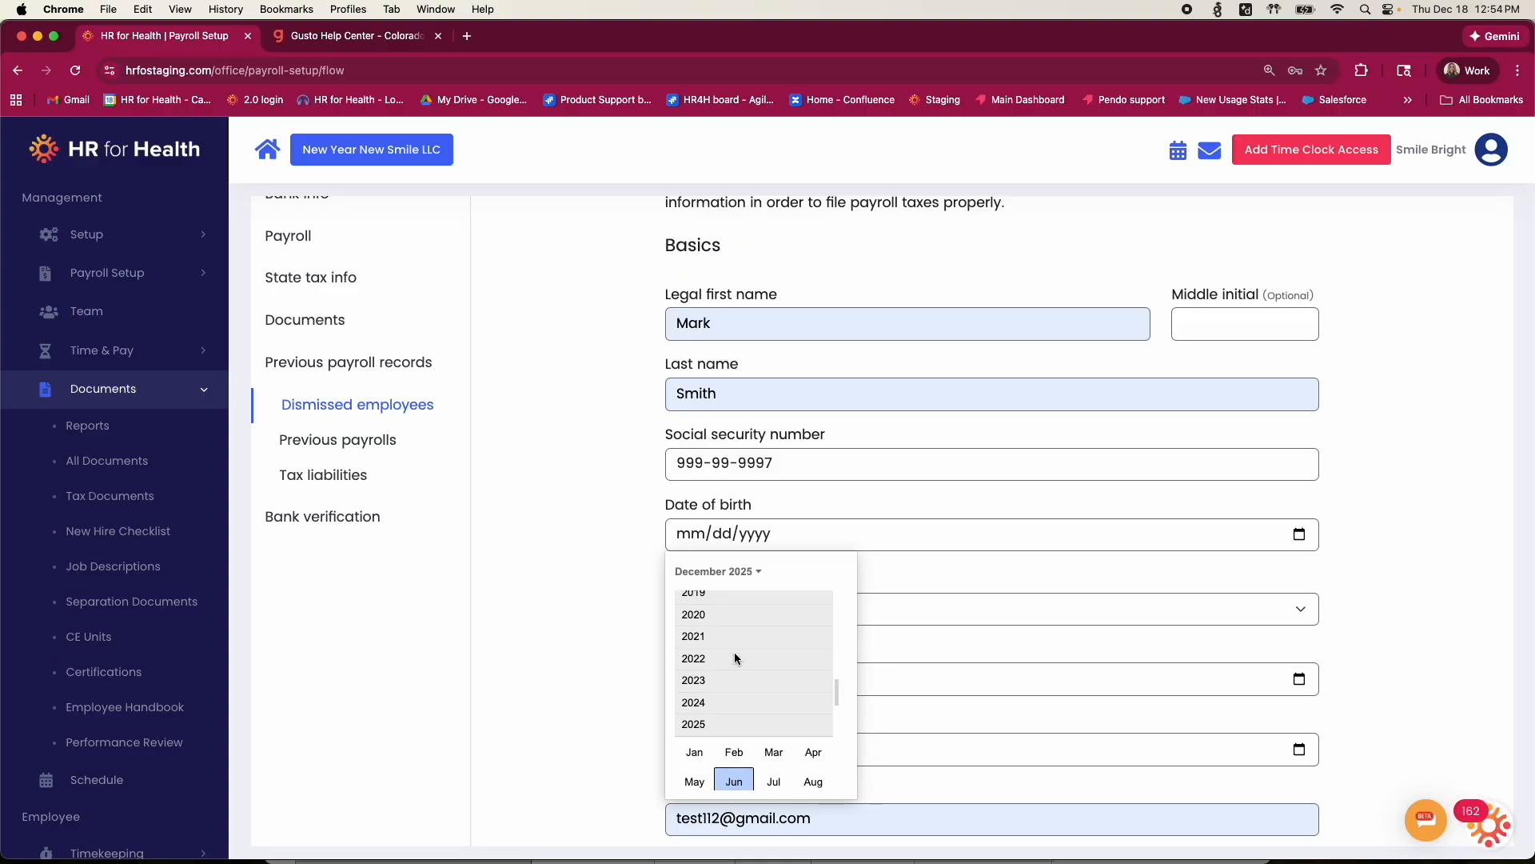
pyautogui.scroll(4, 723, 627)
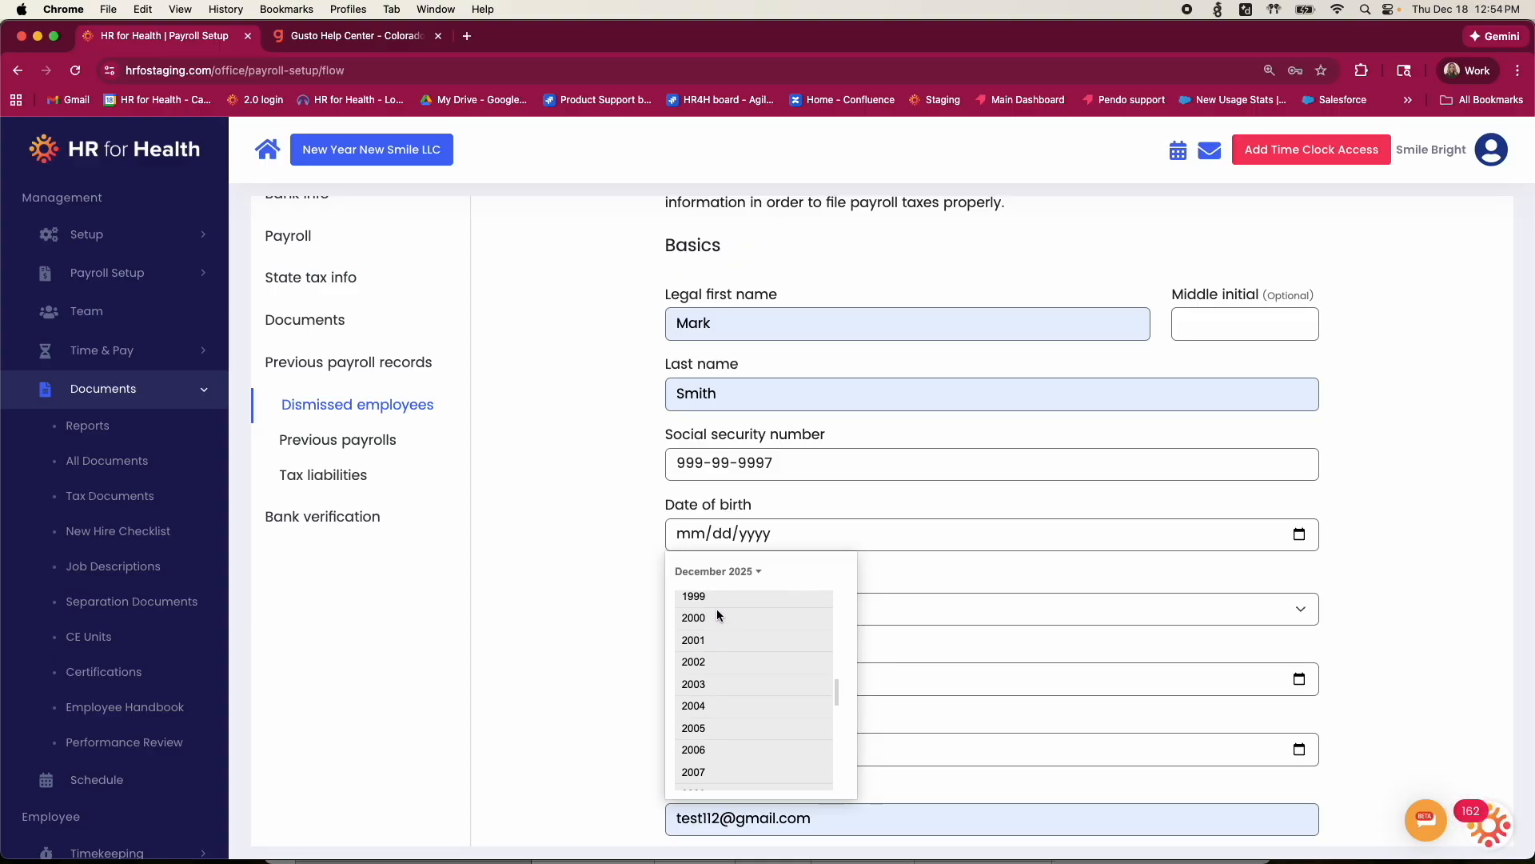
pyautogui.click(717, 607)
pyautogui.click(723, 629)
pyautogui.click(736, 629)
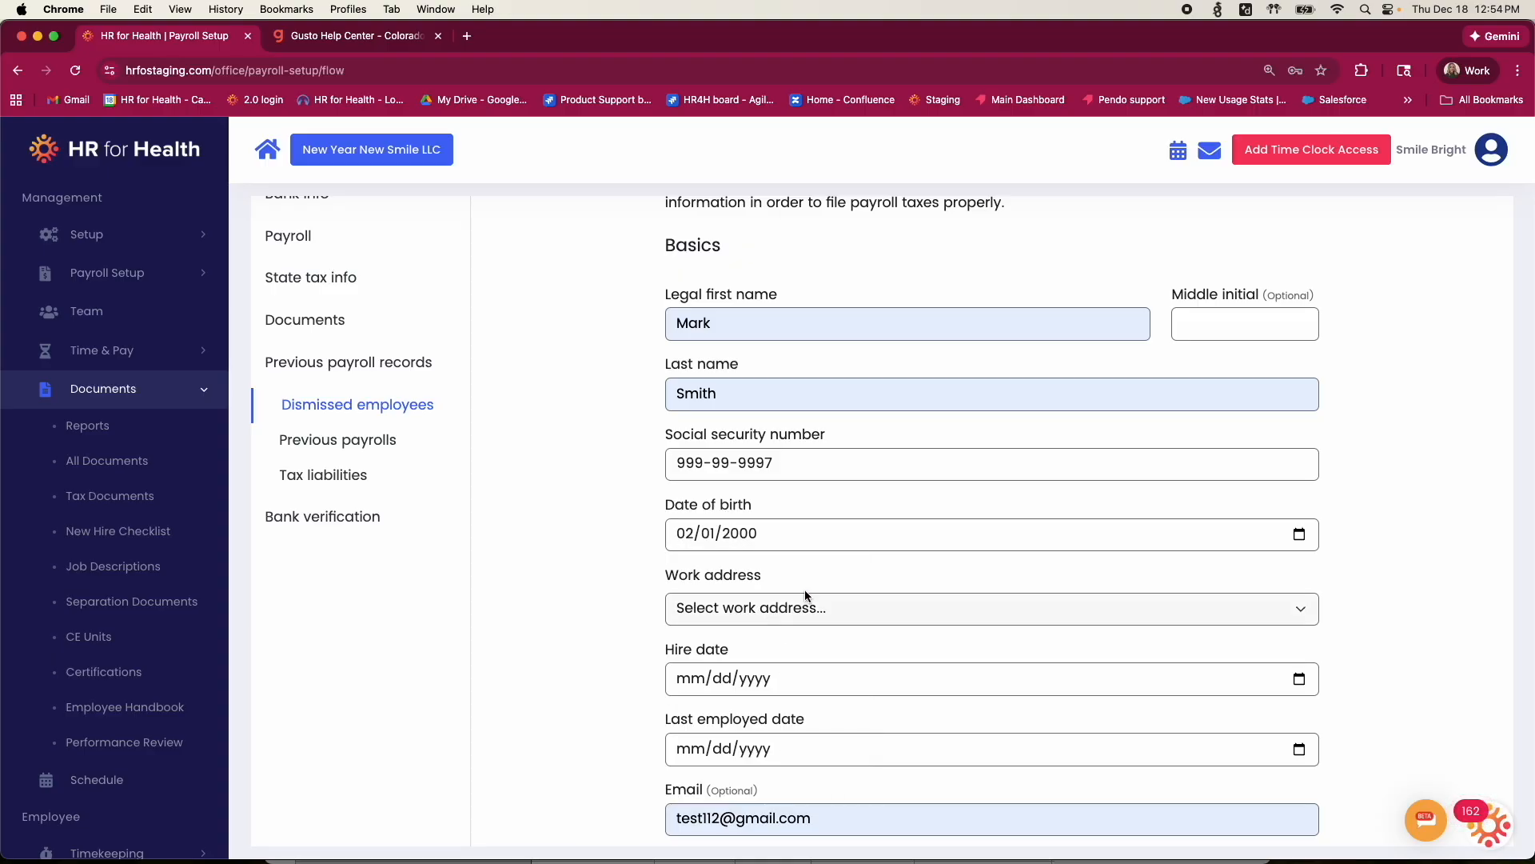
# Assign the company's work address to the dismissed employee, and set the hire date and a last employed date of 12/02/2025.
pyautogui.click(736, 610)
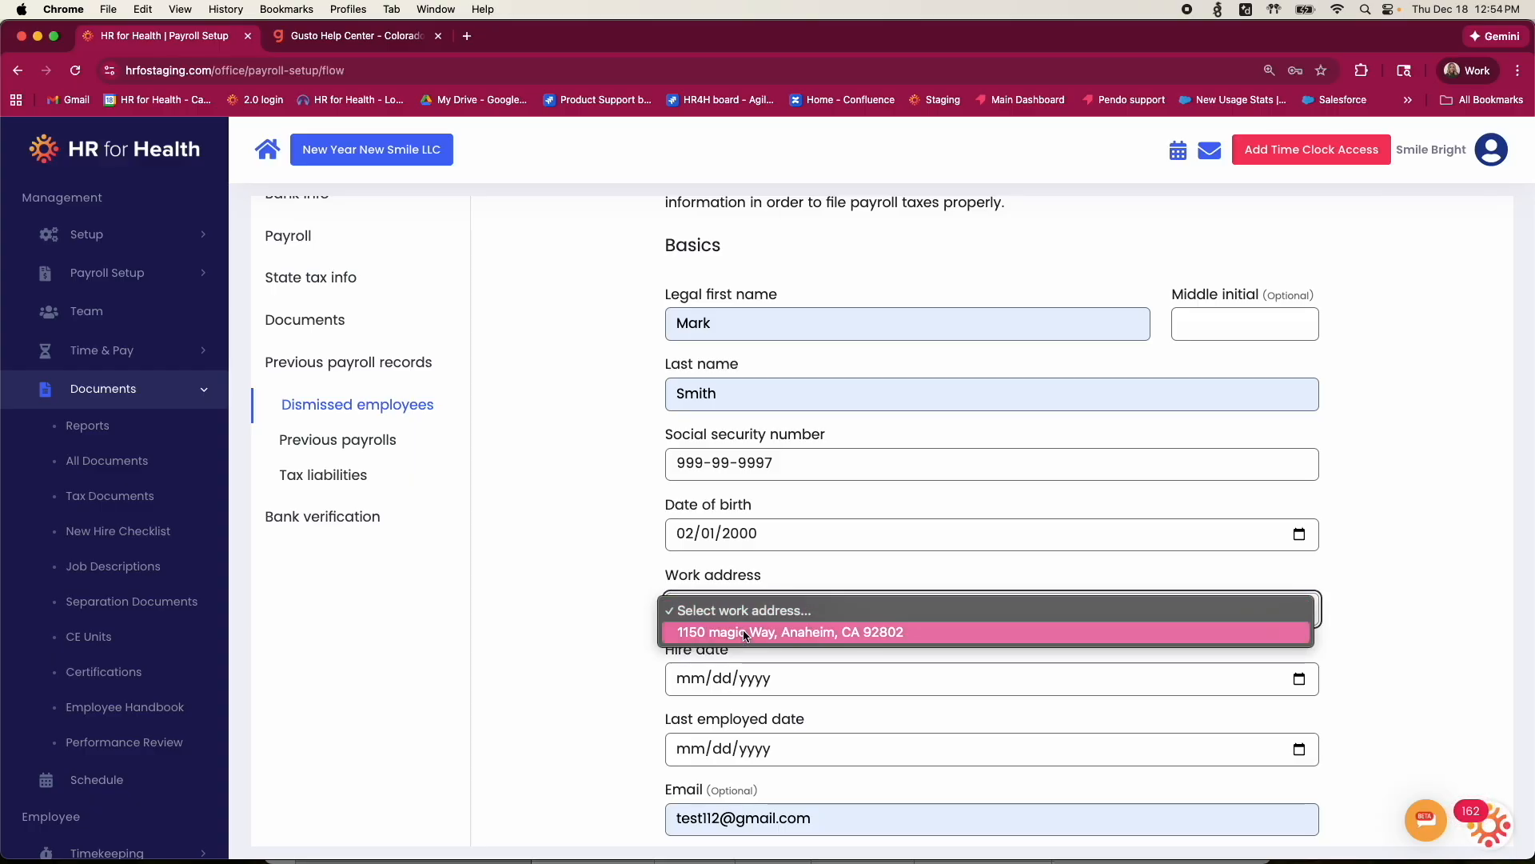
pyautogui.click(744, 634)
pyautogui.scroll(-3, 649, 652)
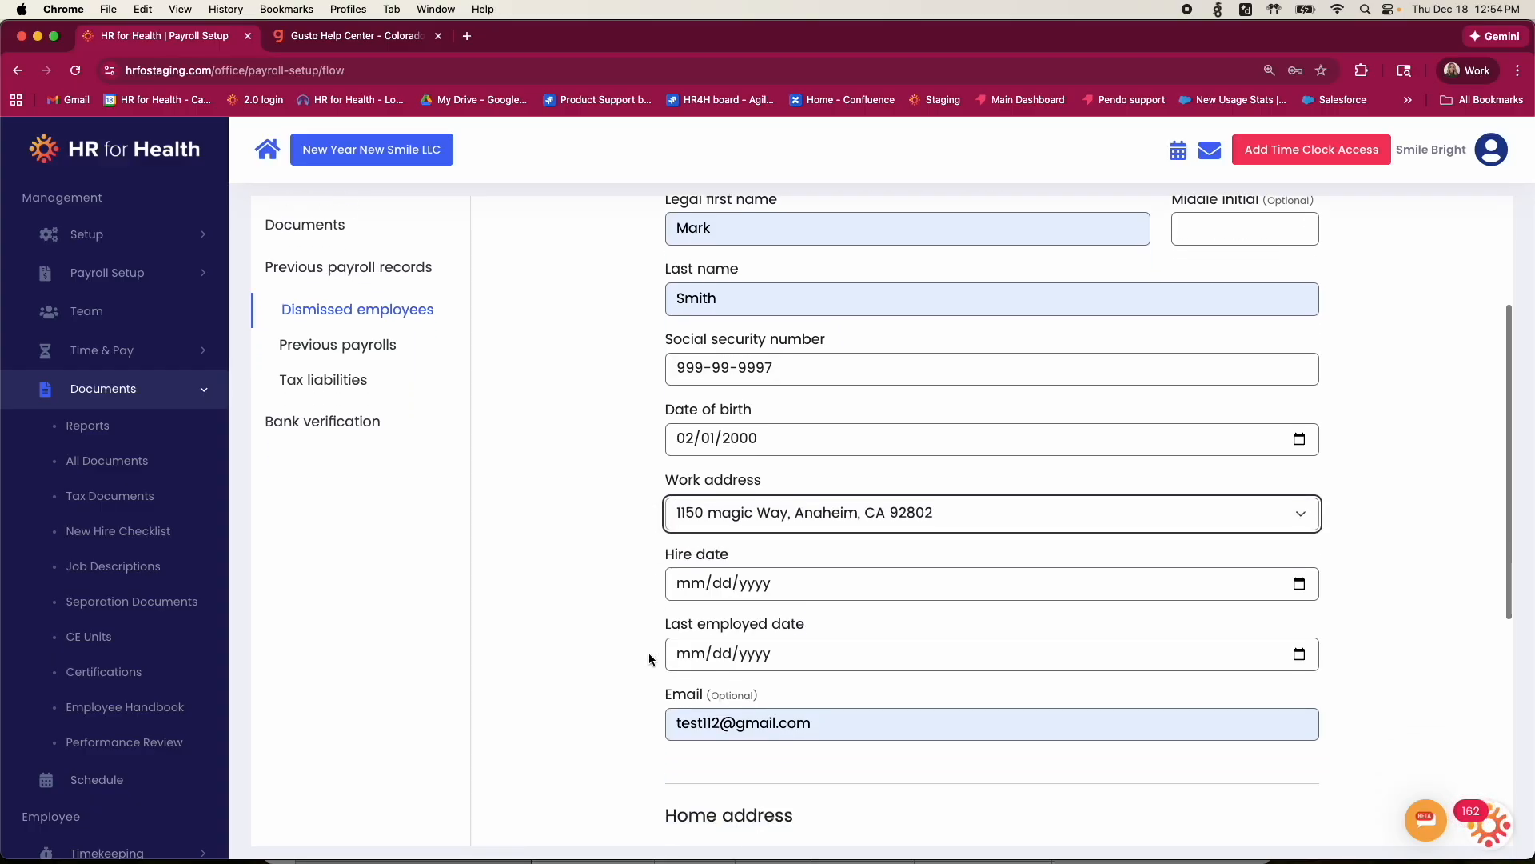
pyautogui.click(1298, 555)
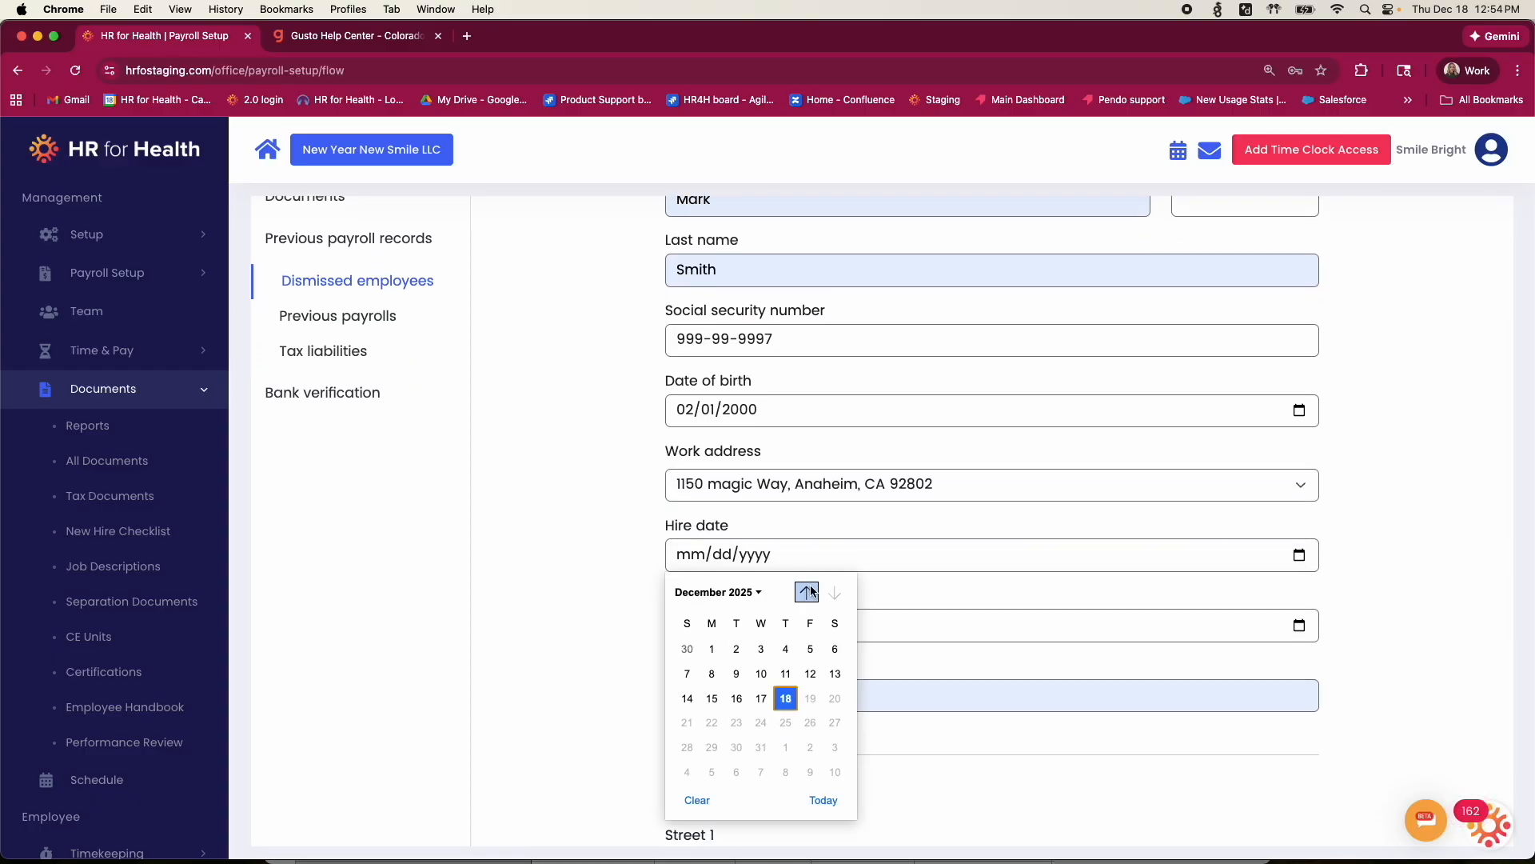
pyautogui.click(739, 698)
pyautogui.click(1300, 626)
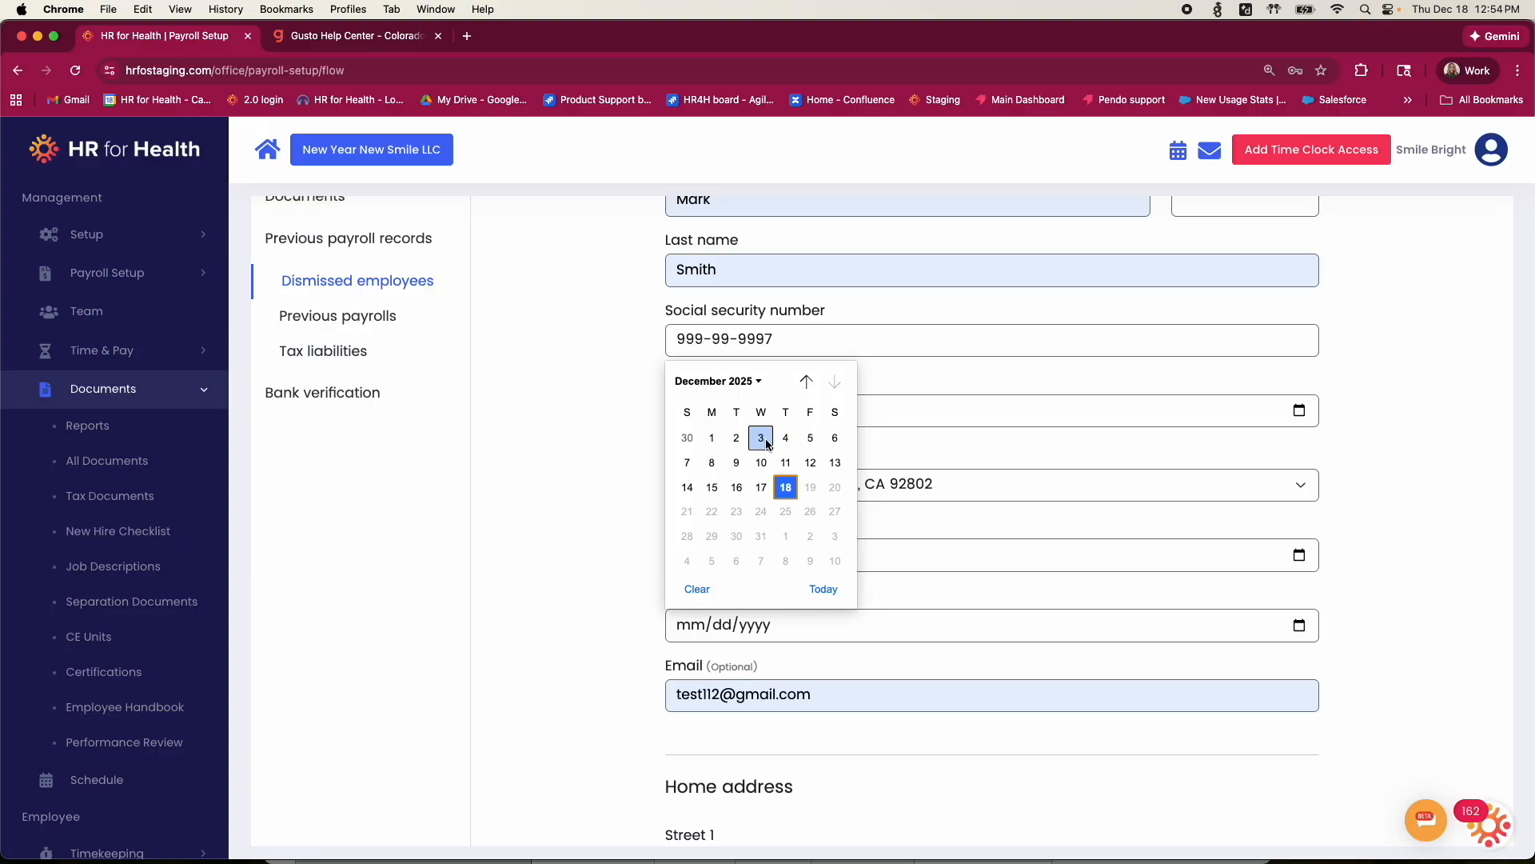
pyautogui.click(737, 437)
# Fill in the home address zip from a saved entry, save the dismissed employee, and continue to the previous payrolls.
pyautogui.scroll(-5, 824, 724)
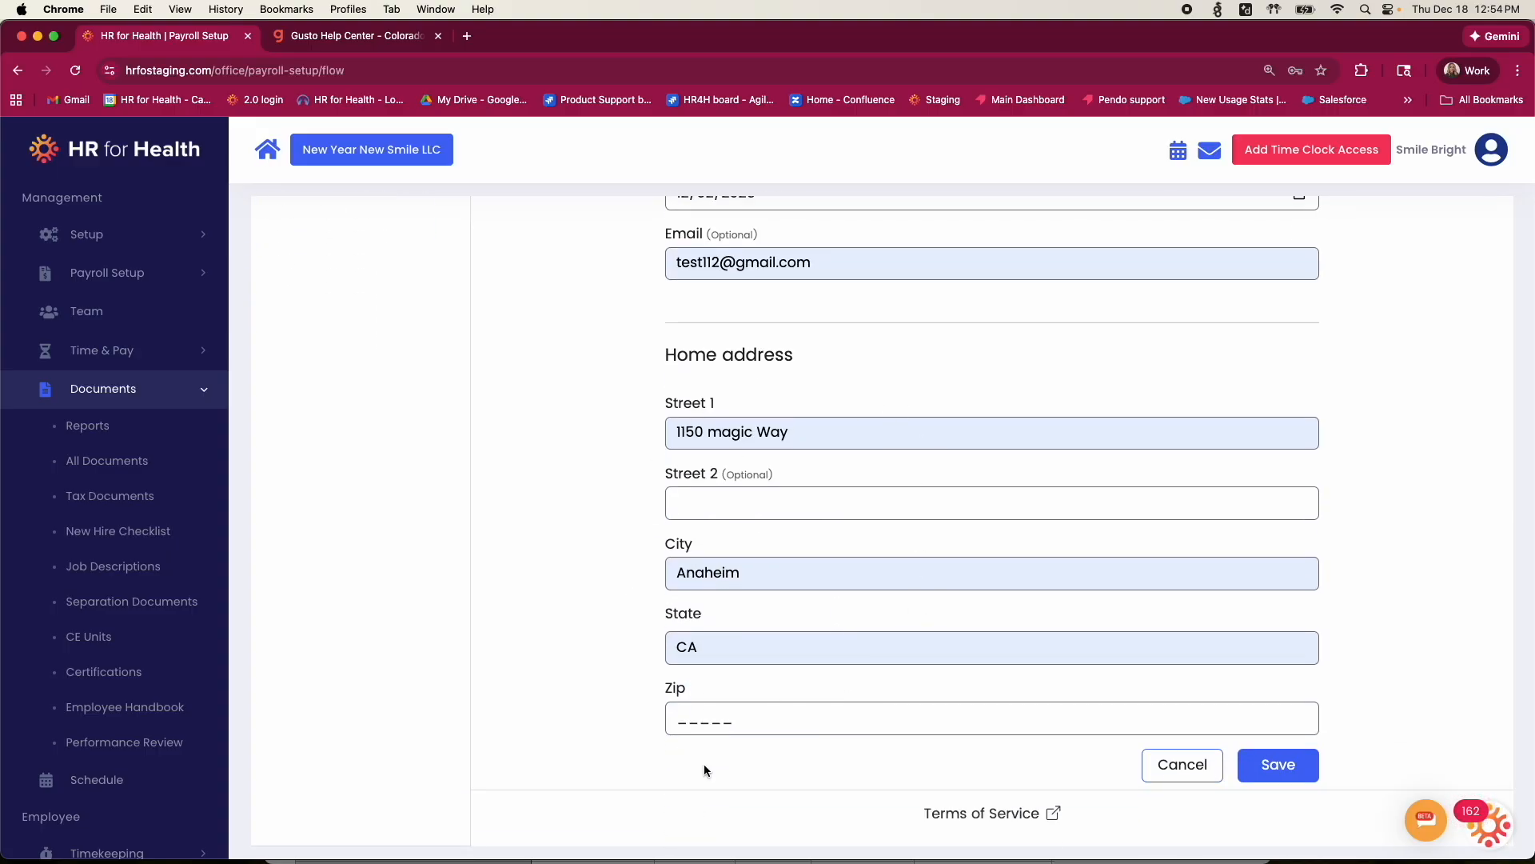
pyautogui.click(697, 718)
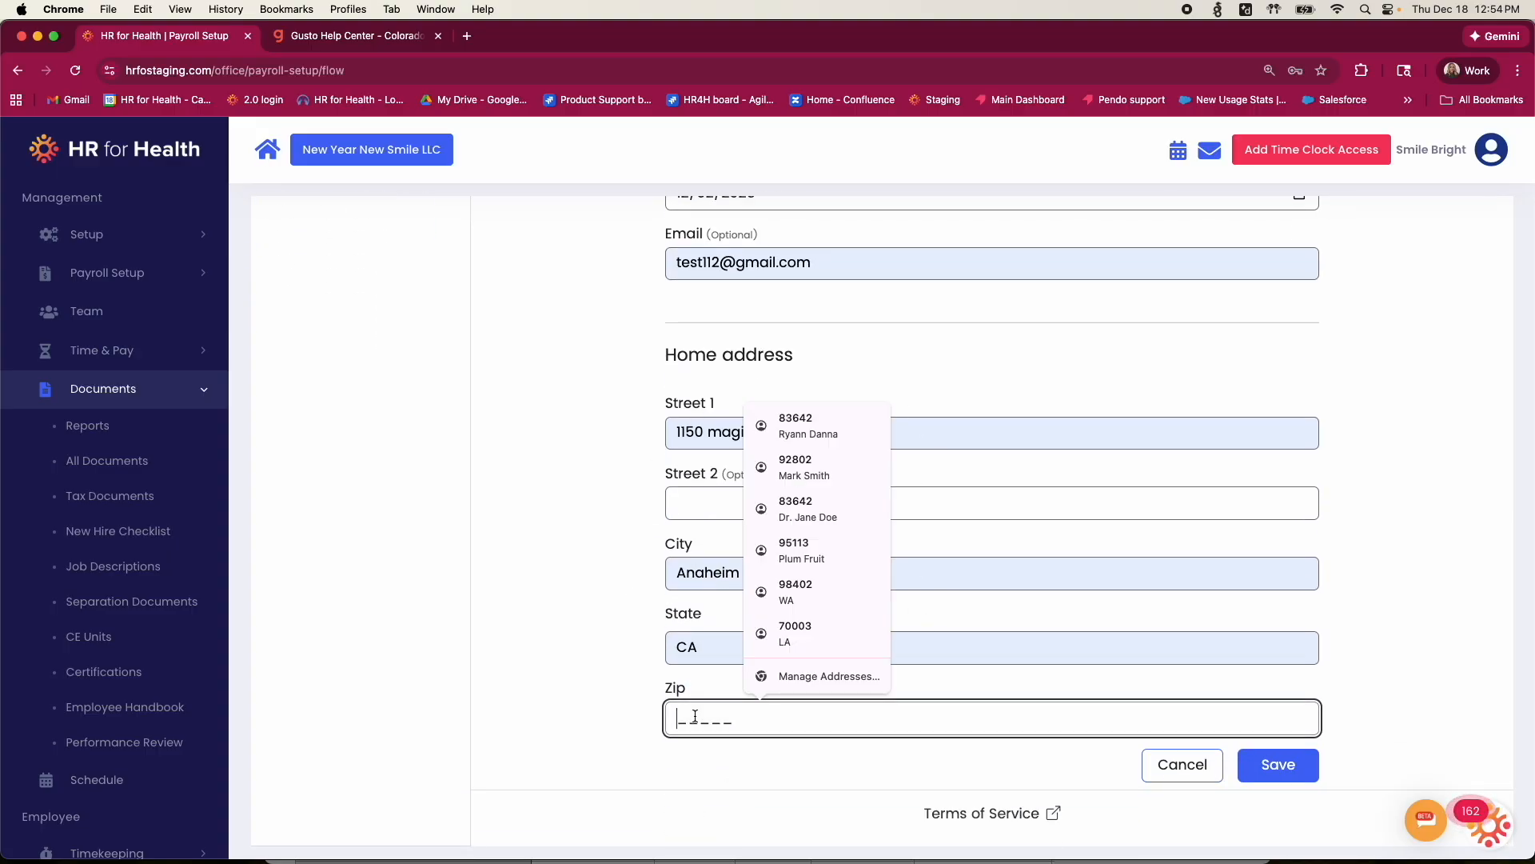
pyautogui.click(790, 468)
pyautogui.click(593, 664)
pyautogui.scroll(2, 1245, 680)
pyautogui.scroll(-2, 1317, 752)
pyautogui.click(1297, 769)
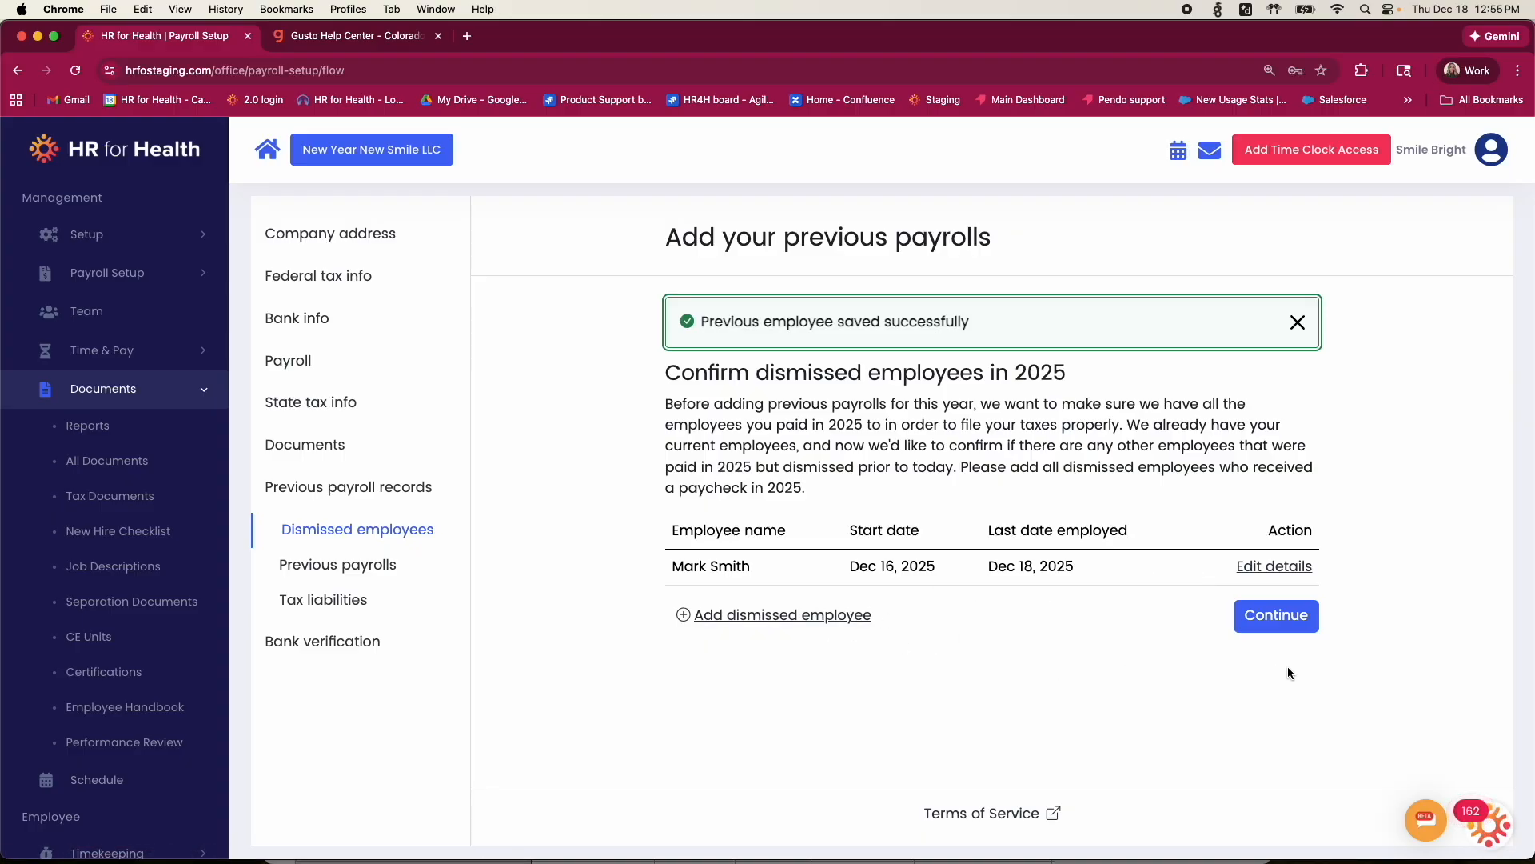
pyautogui.click(1277, 617)
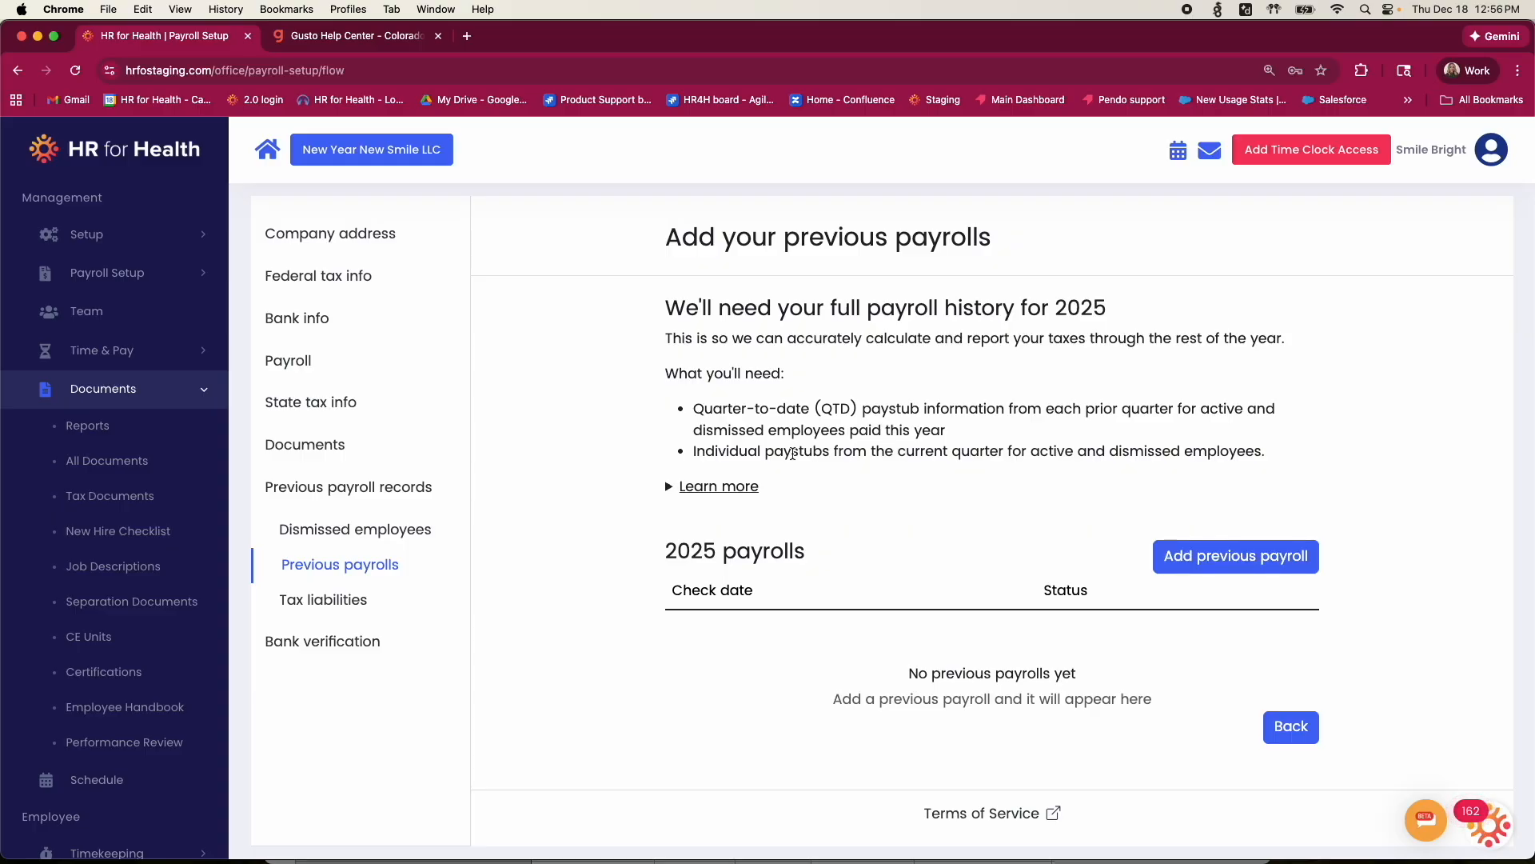
# Expand the payroll history guidance and review which paystubs are required for each first check date quarter.
pyautogui.click(693, 489)
pyautogui.scroll(-5, 773, 598)
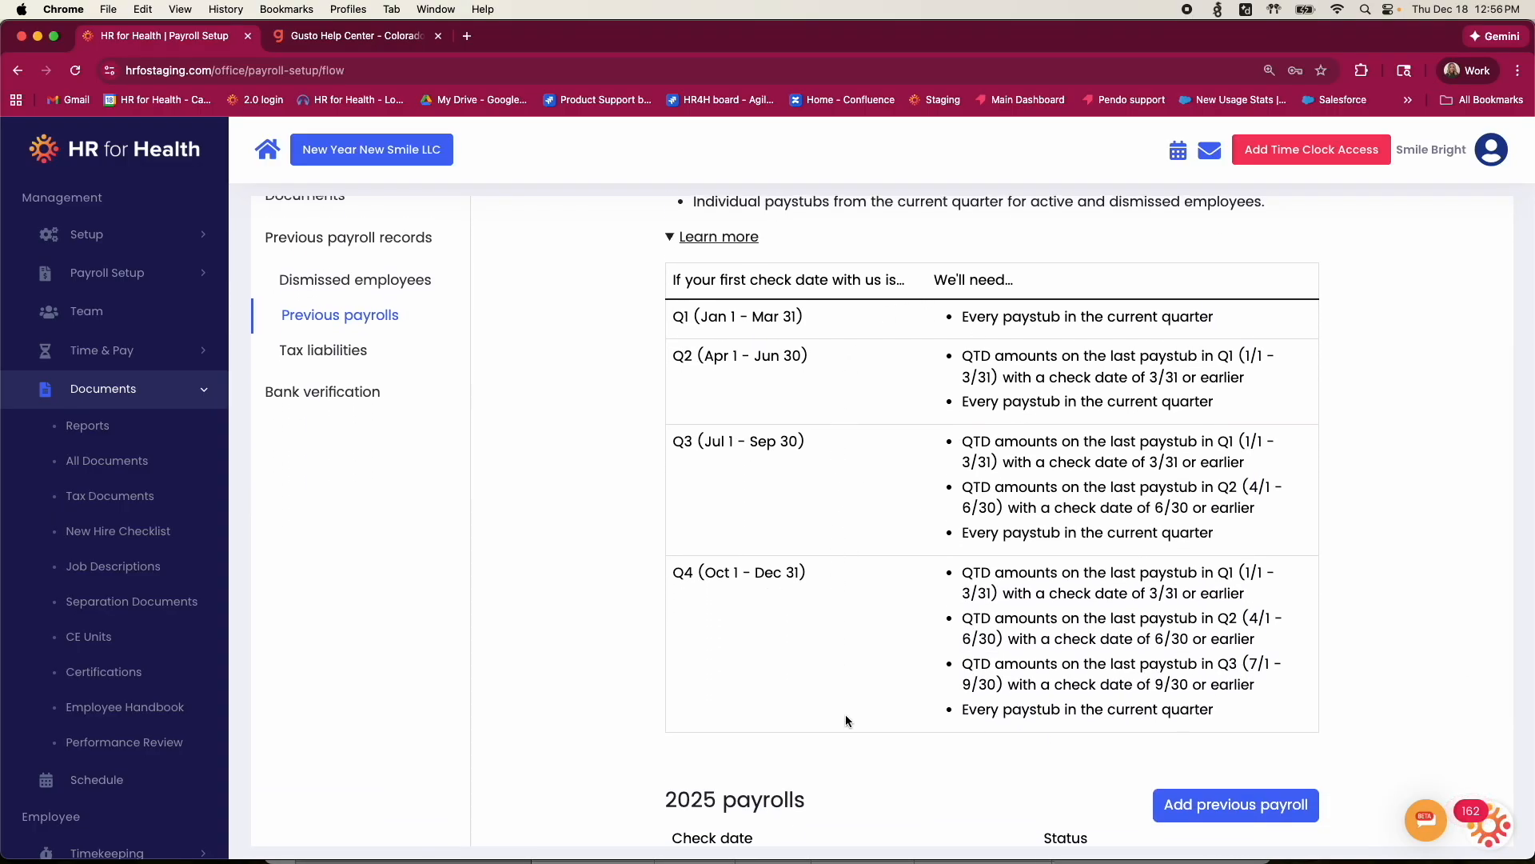
pyautogui.scroll(-4, 904, 708)
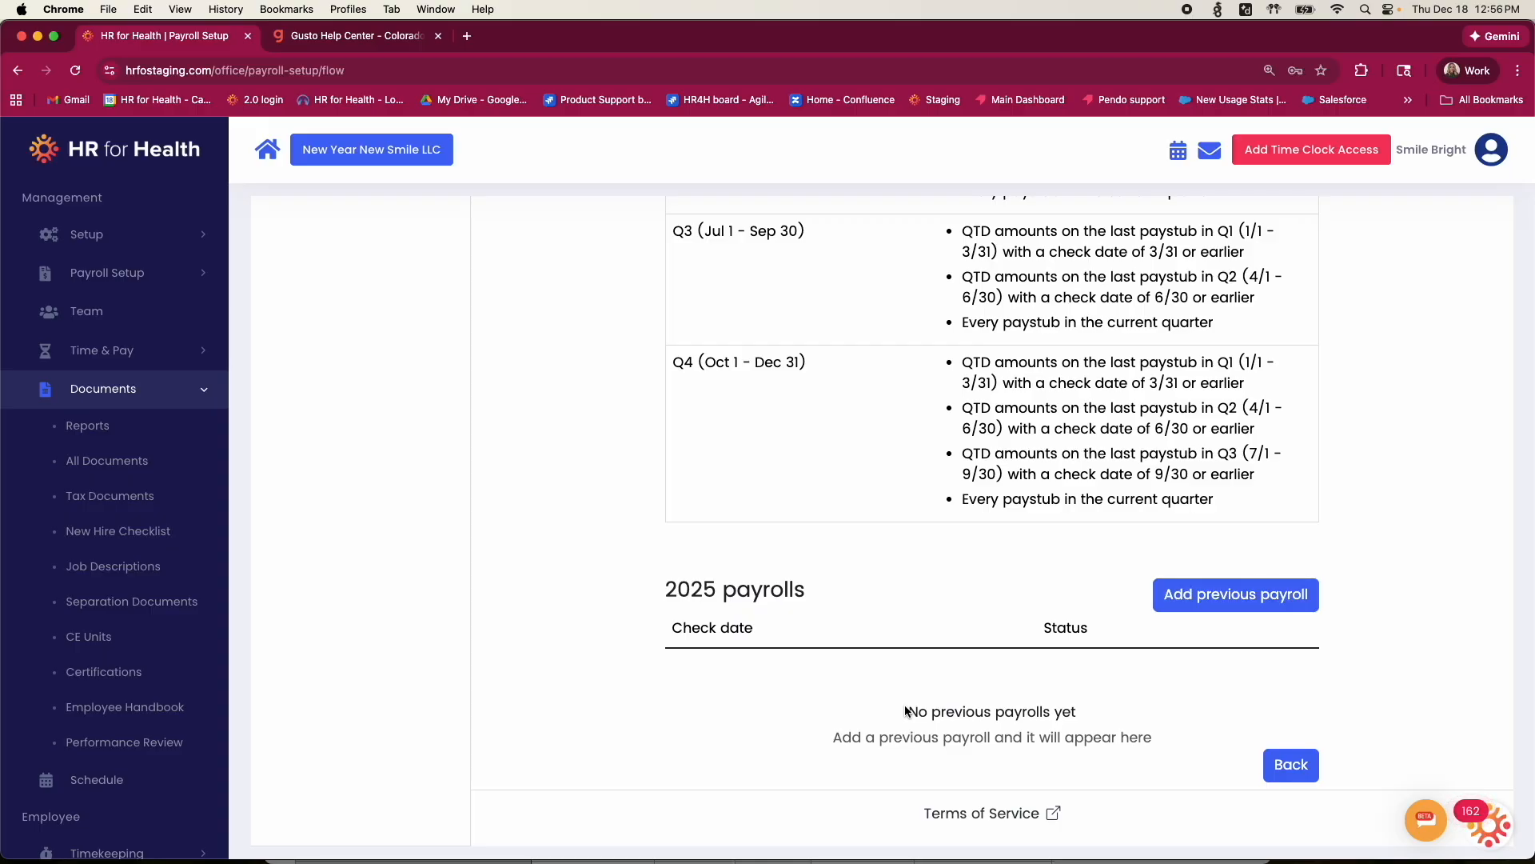
pyautogui.scroll(-1, 966, 705)
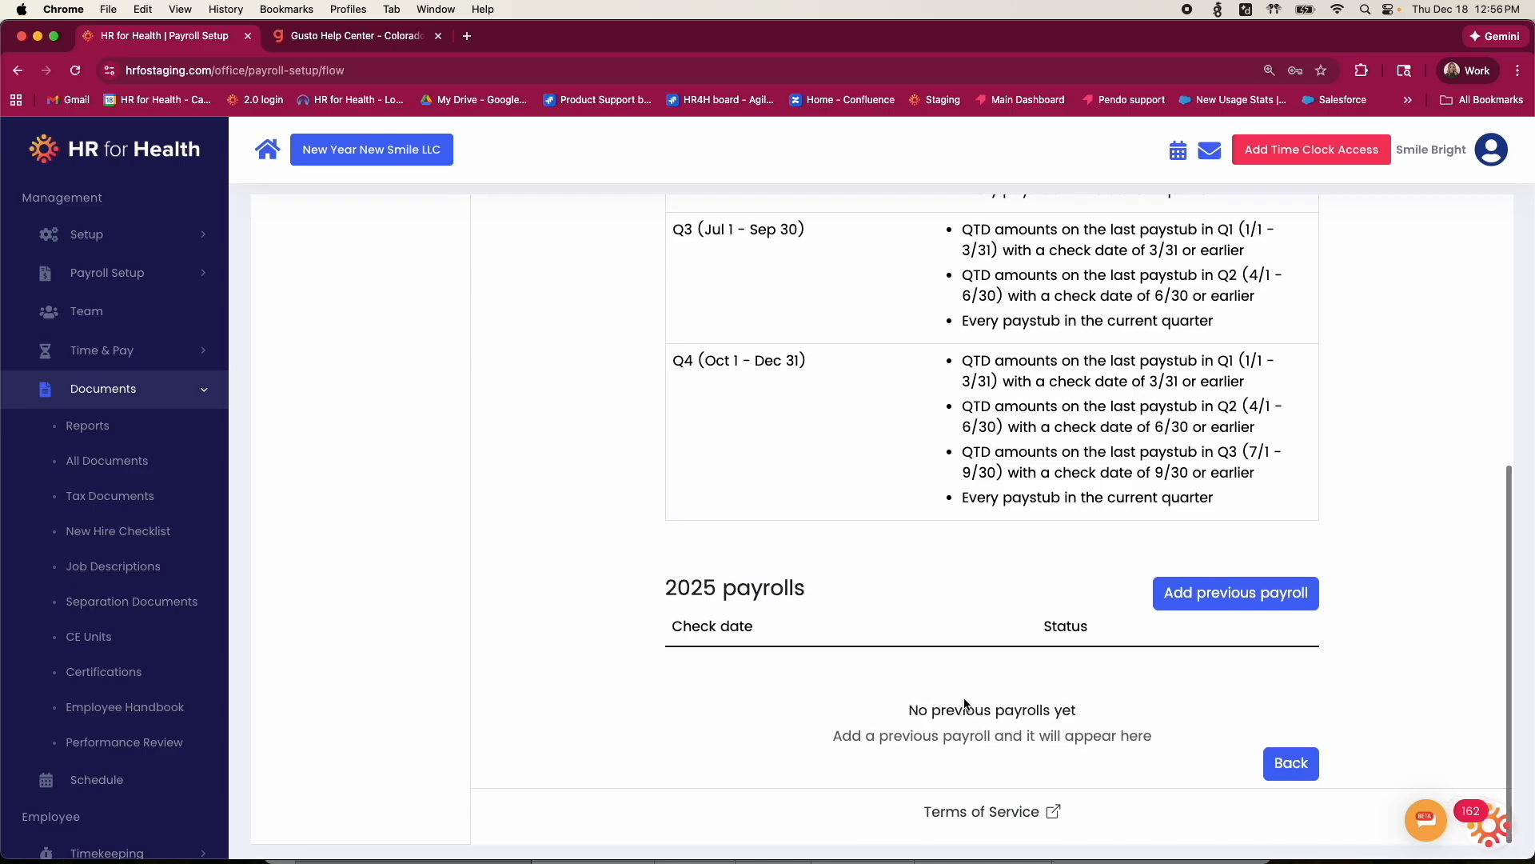
# Add and save a previous payroll with check date 12/12/2025 and a pay period from 11/24/2025 to 12/07/2025.
pyautogui.click(1249, 597)
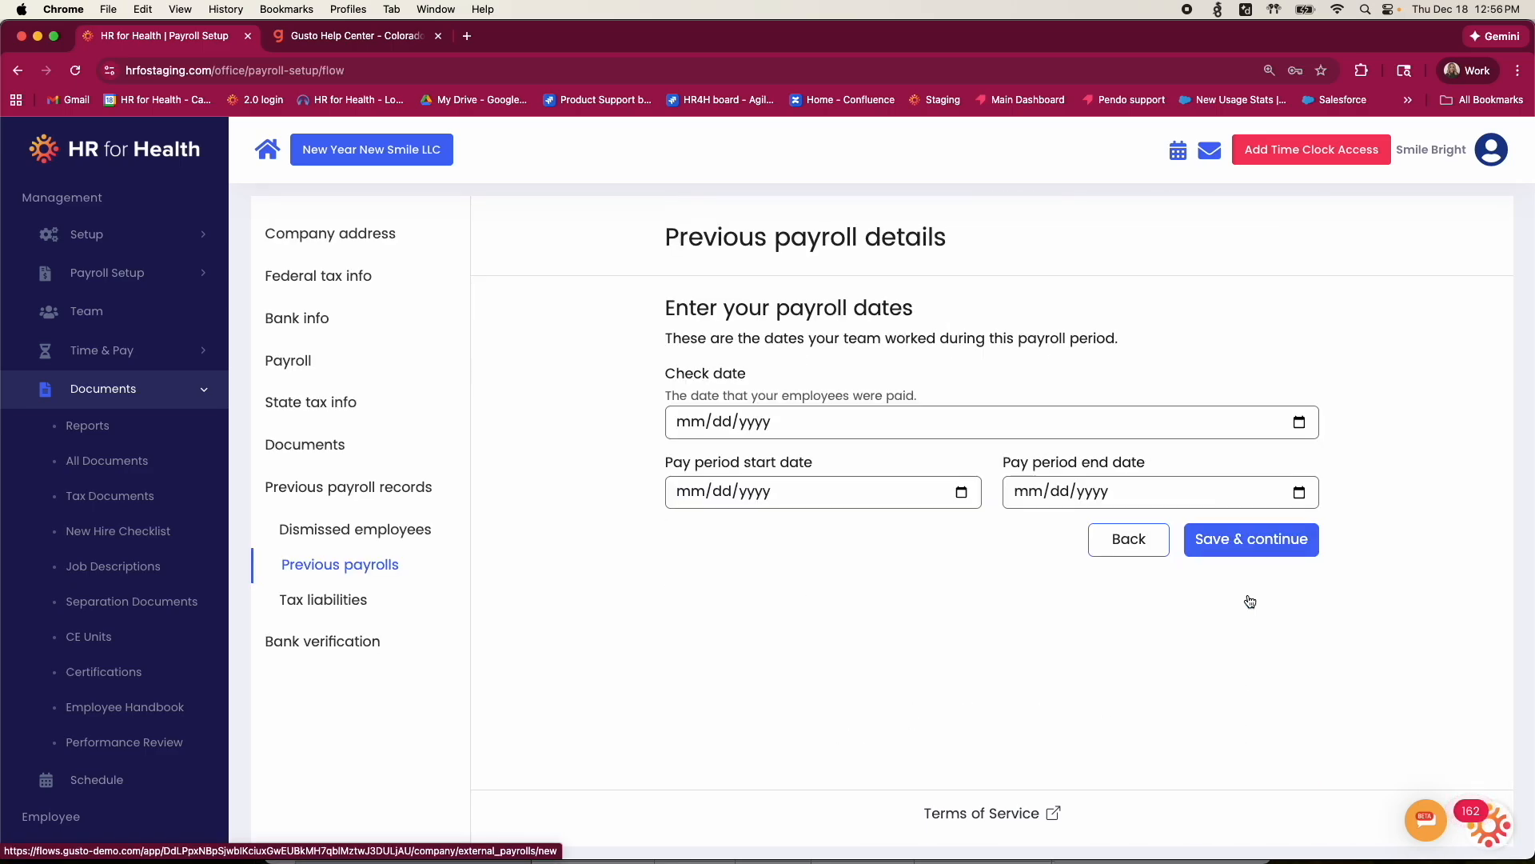
pyautogui.click(1299, 421)
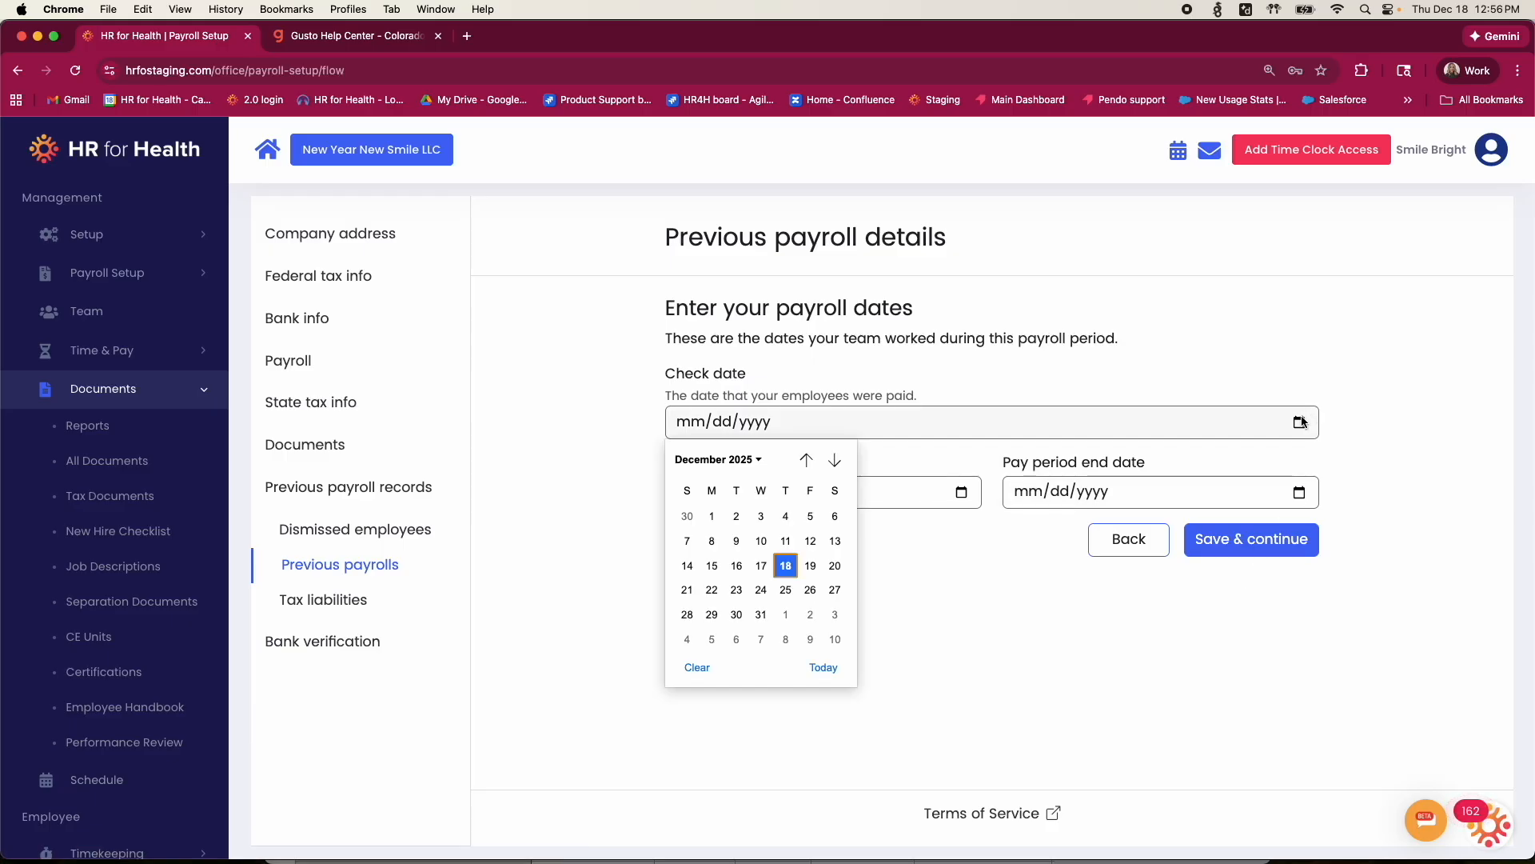
pyautogui.click(812, 541)
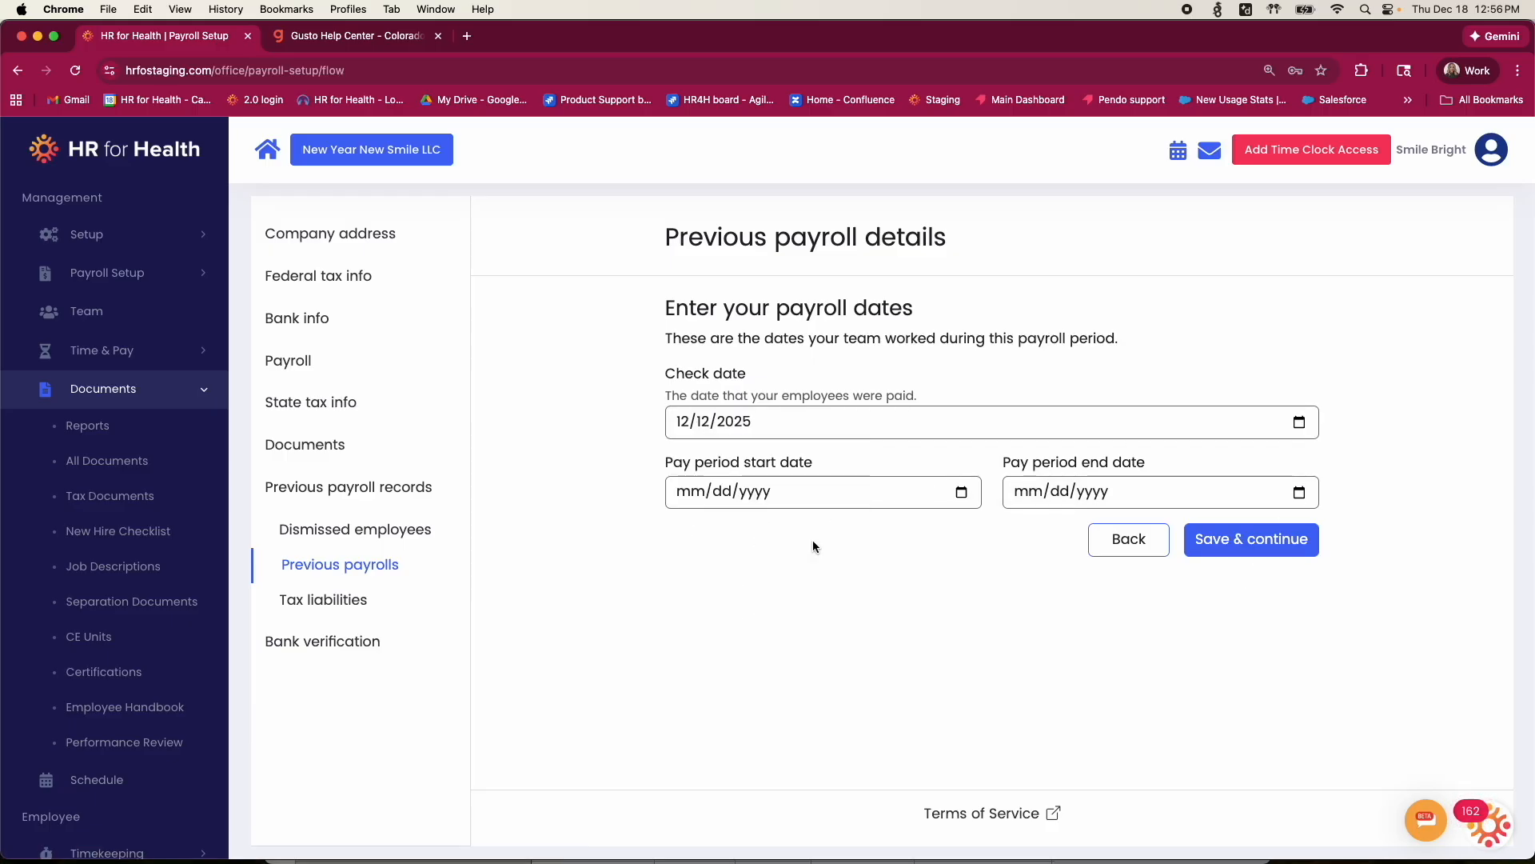
pyautogui.click(962, 491)
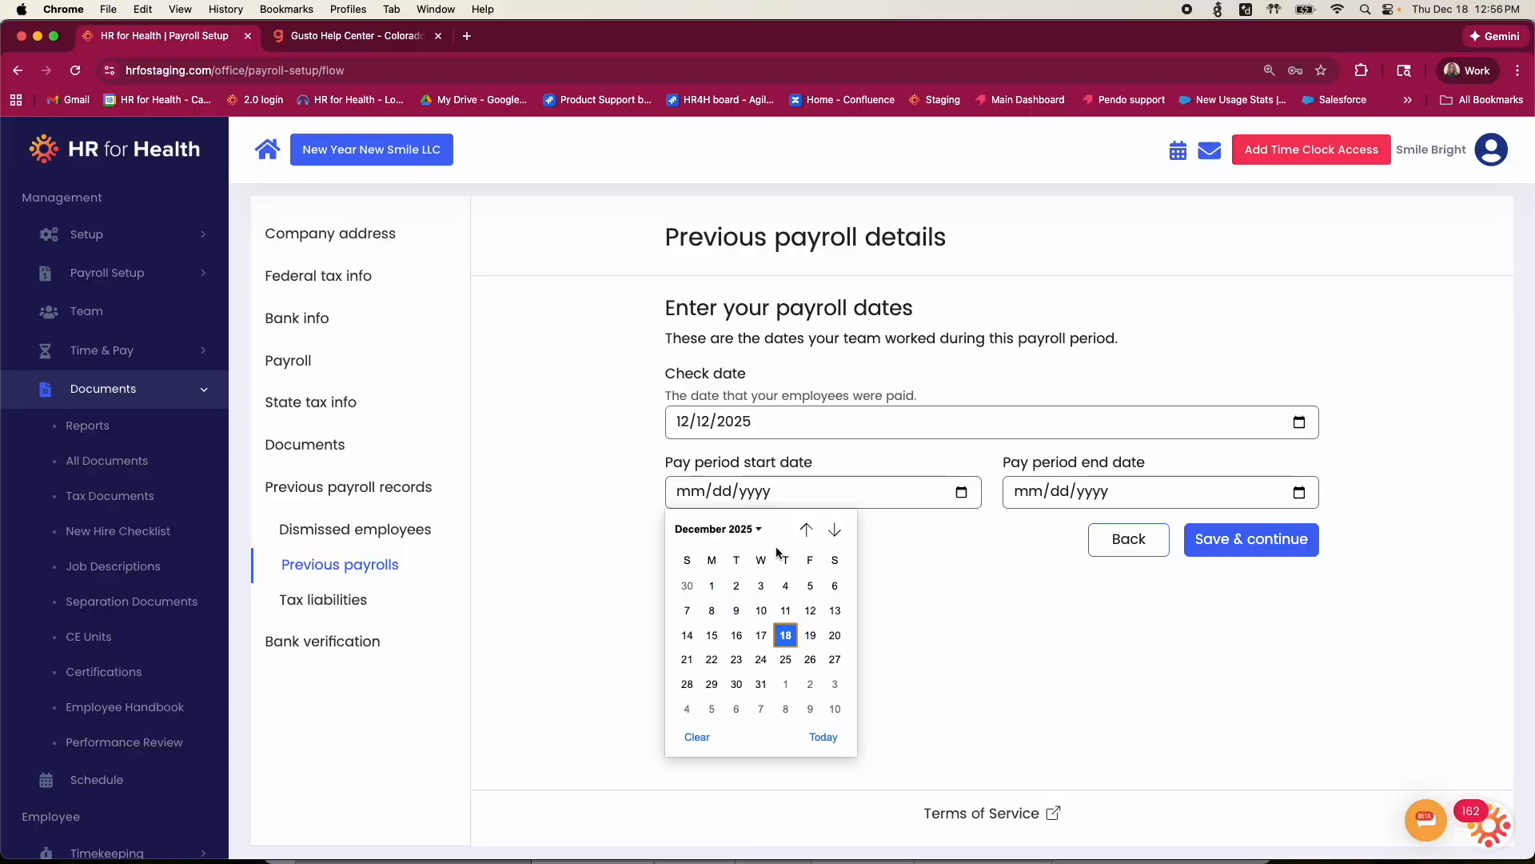
pyautogui.click(806, 530)
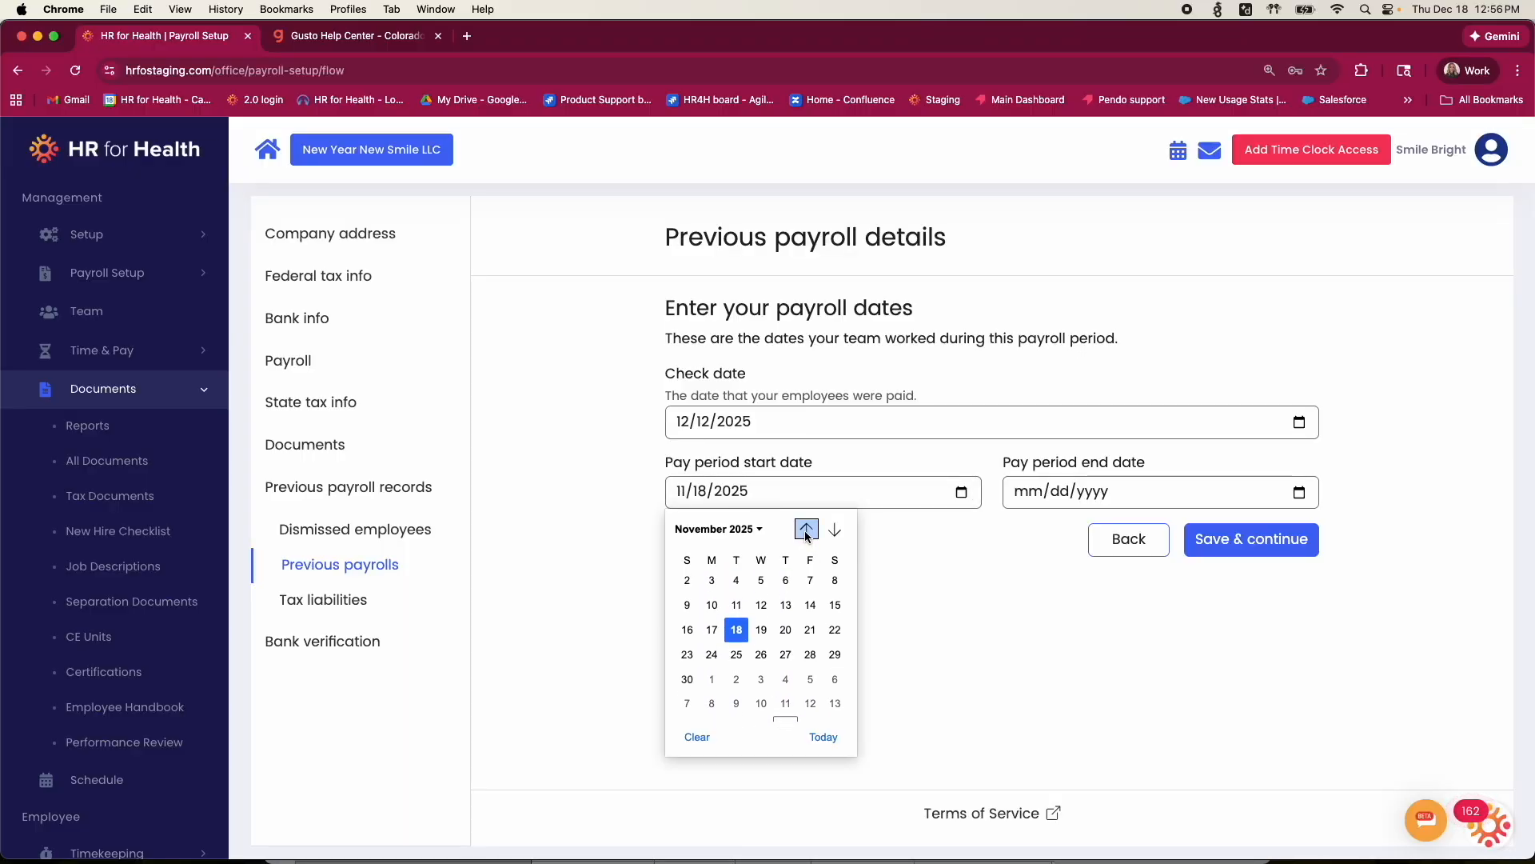
pyautogui.click(711, 684)
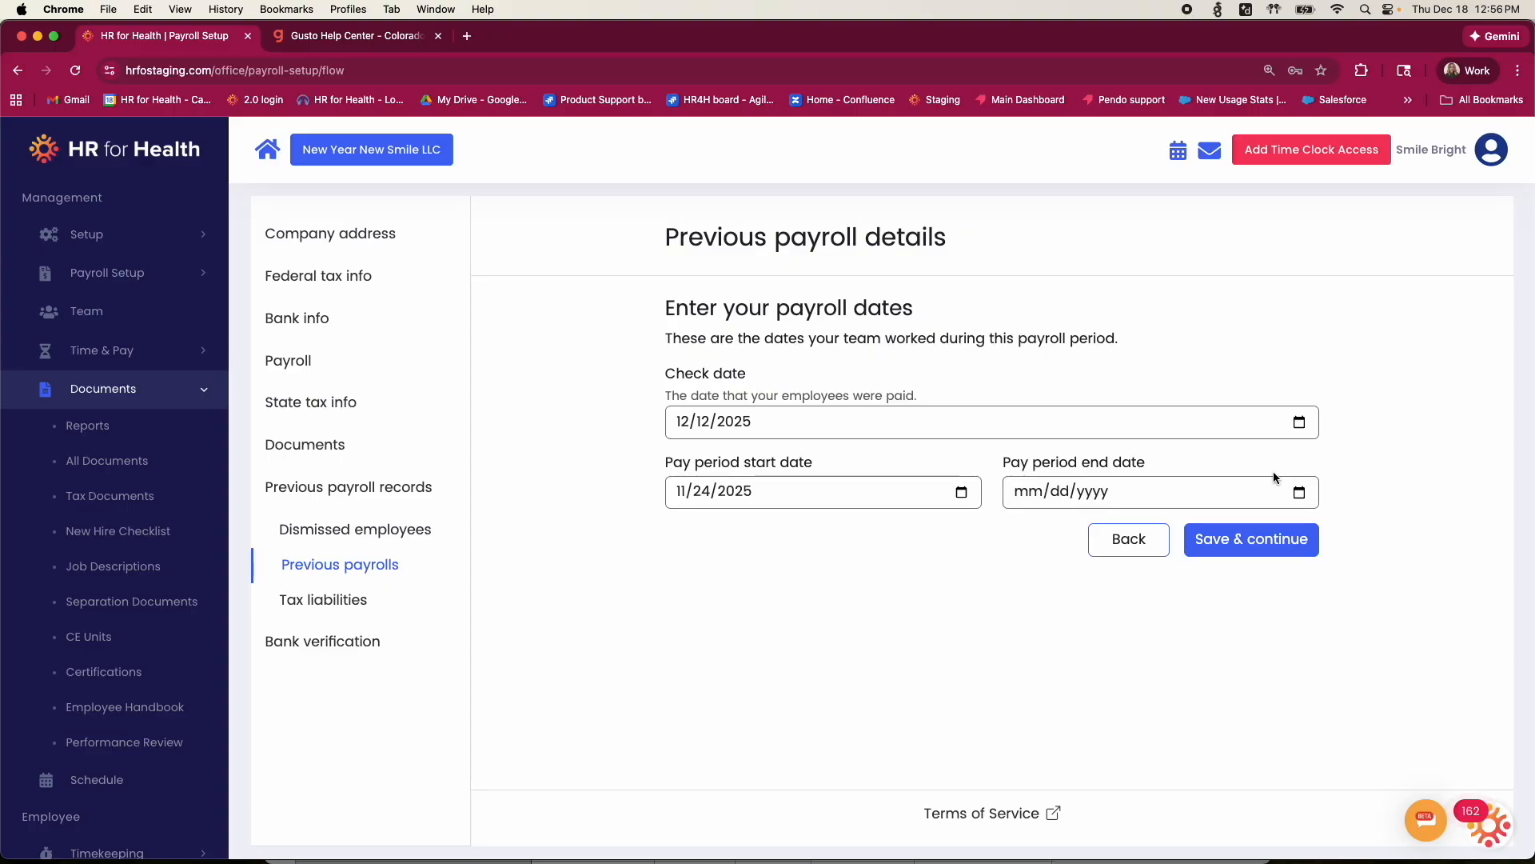
pyautogui.click(1298, 491)
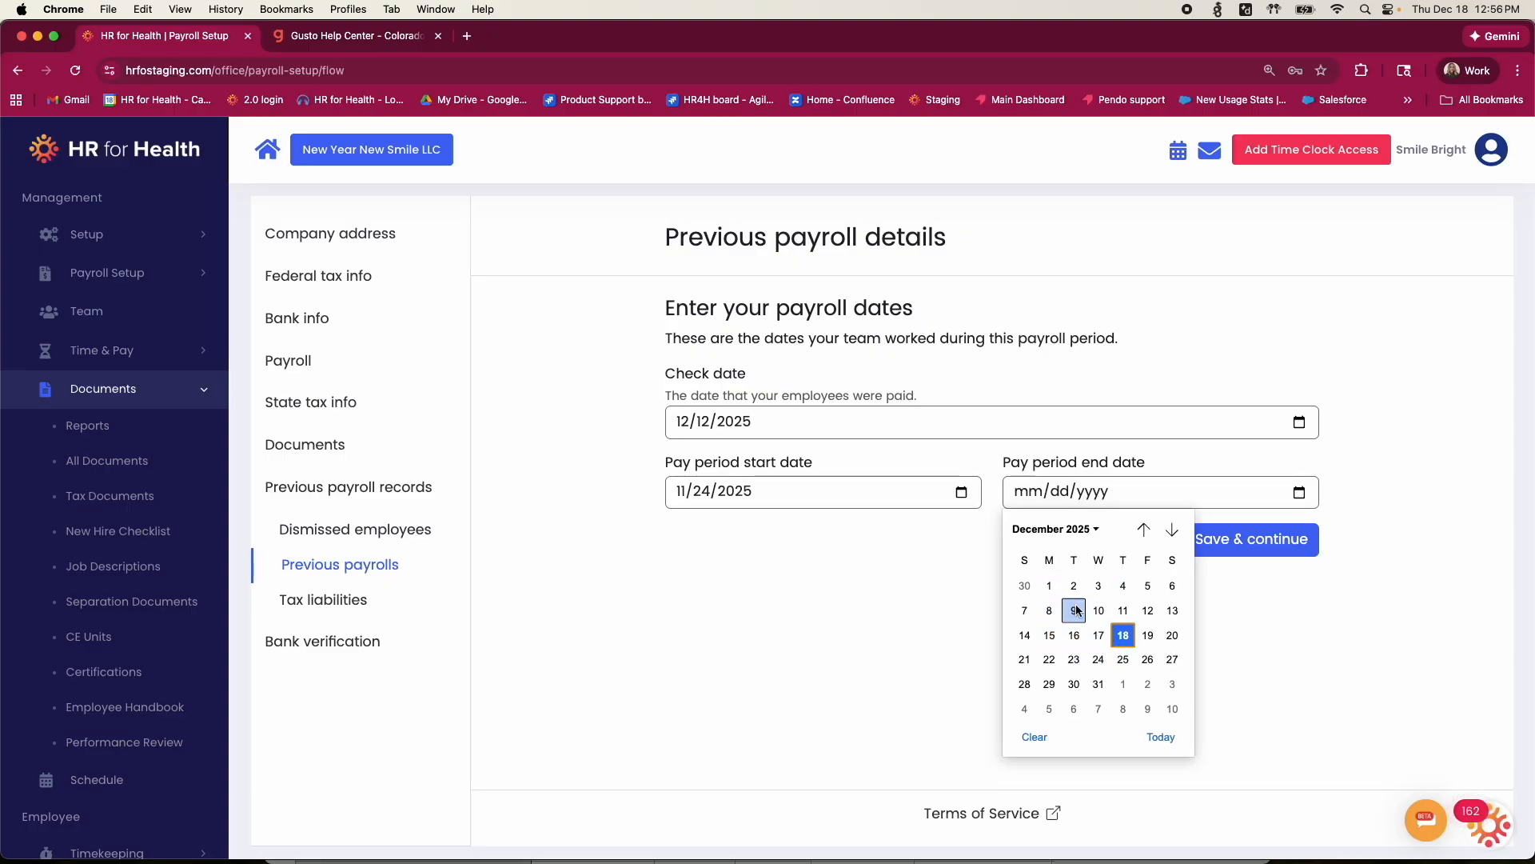
pyautogui.click(1024, 610)
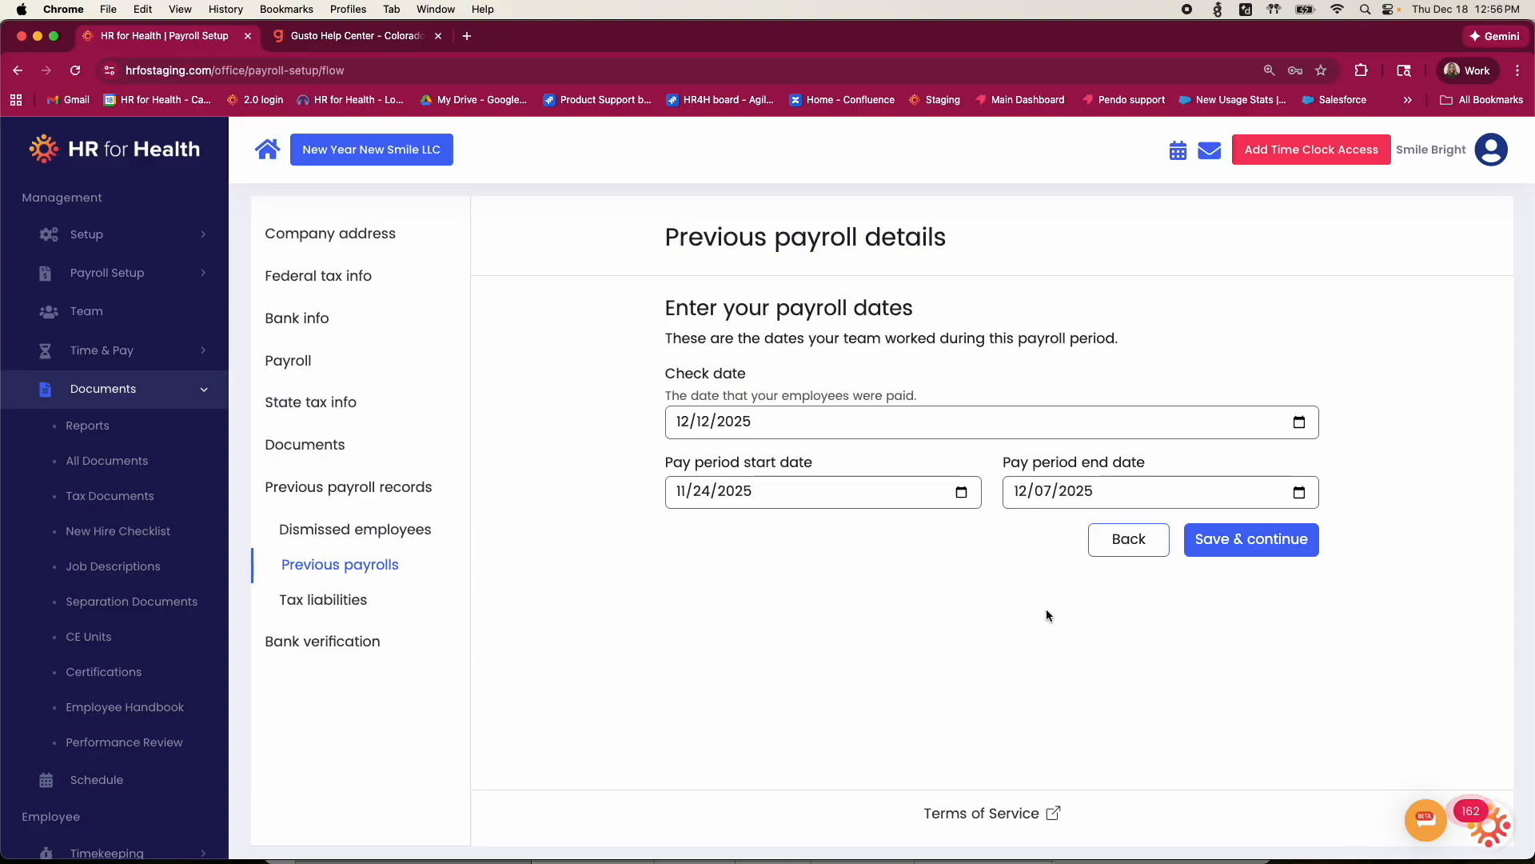
pyautogui.click(1288, 547)
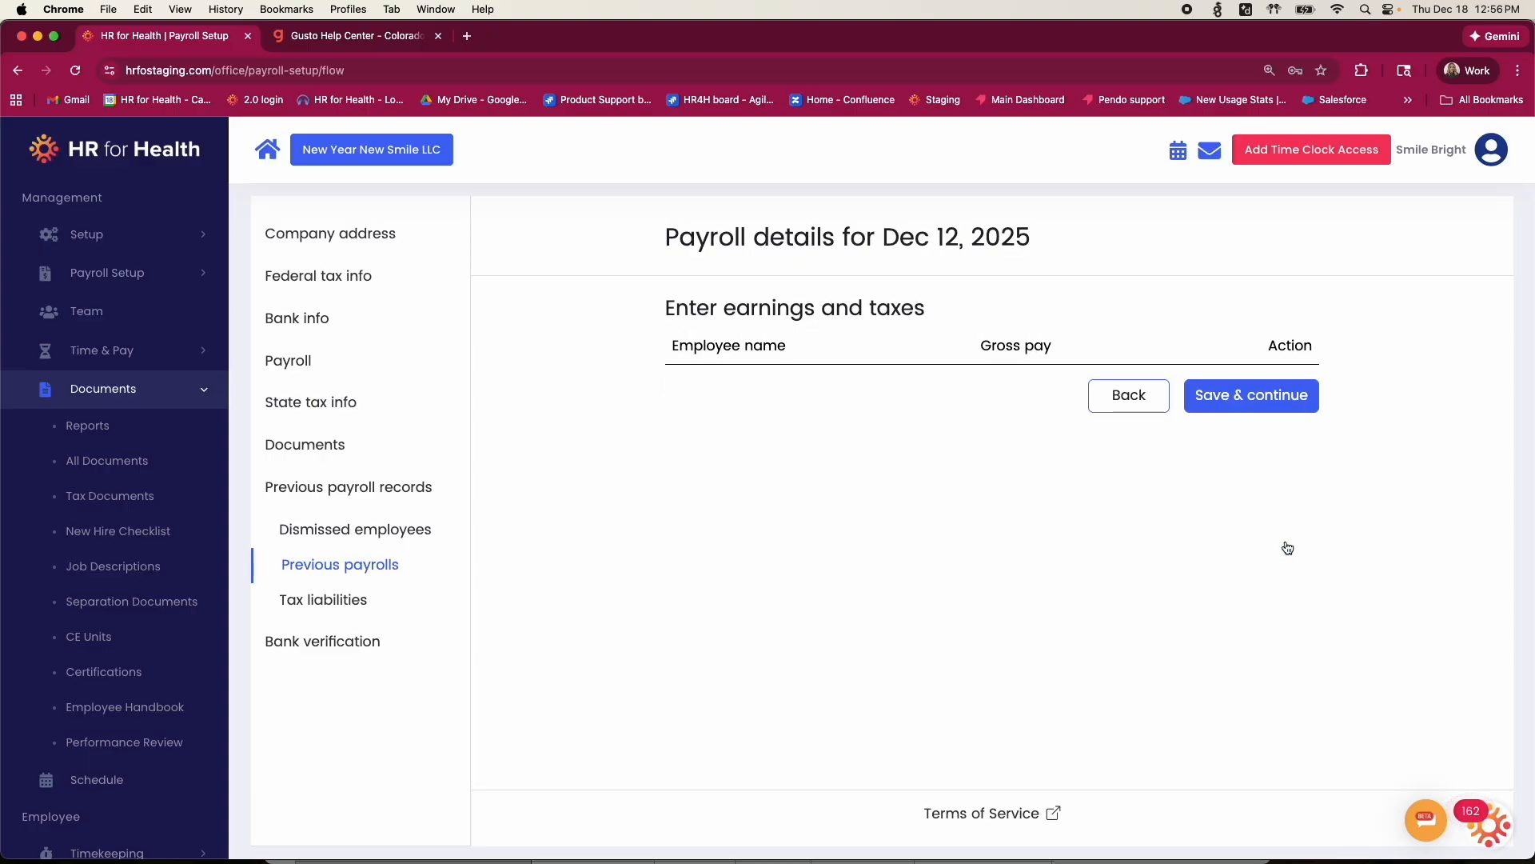
pyautogui.click(1256, 400)
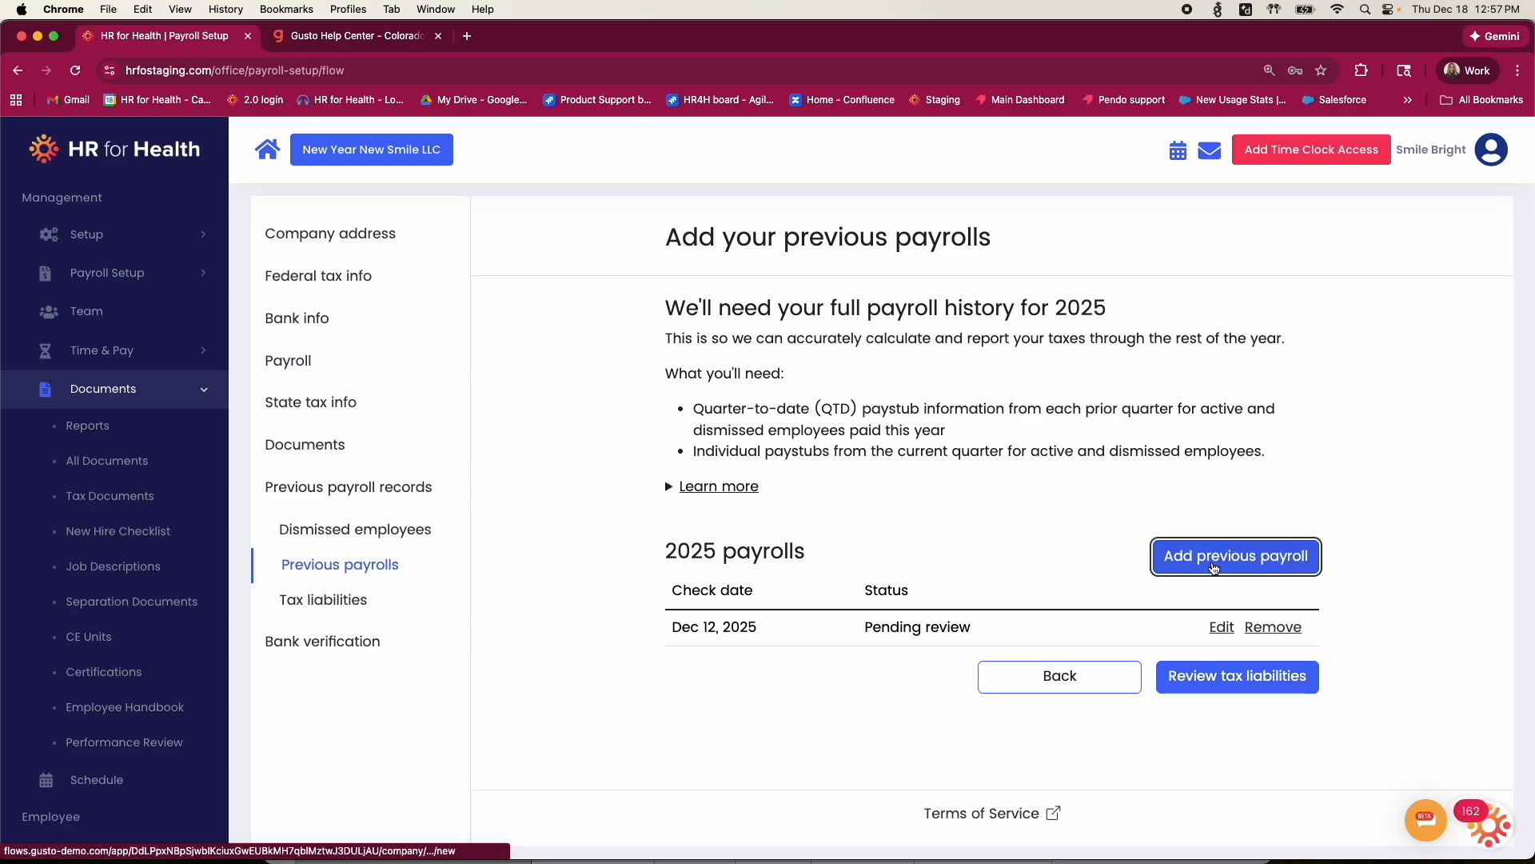
# Start another previous payroll with check date 12/26/2025 and a pay period from 12/01/2025 to 12/14/2025.
pyautogui.click(1227, 558)
pyautogui.click(867, 415)
pyautogui.click(867, 416)
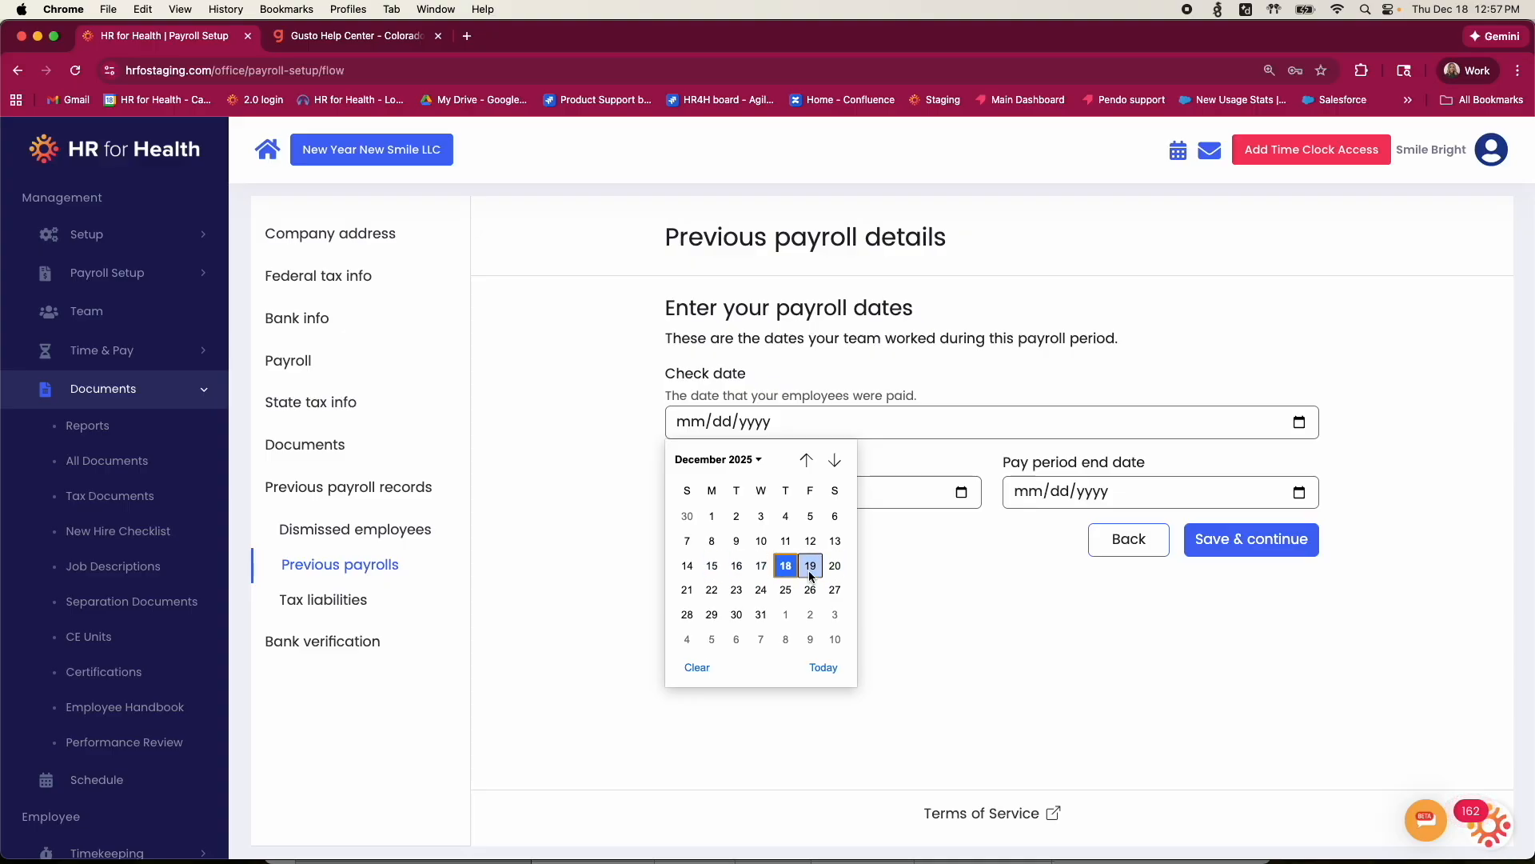
pyautogui.click(812, 590)
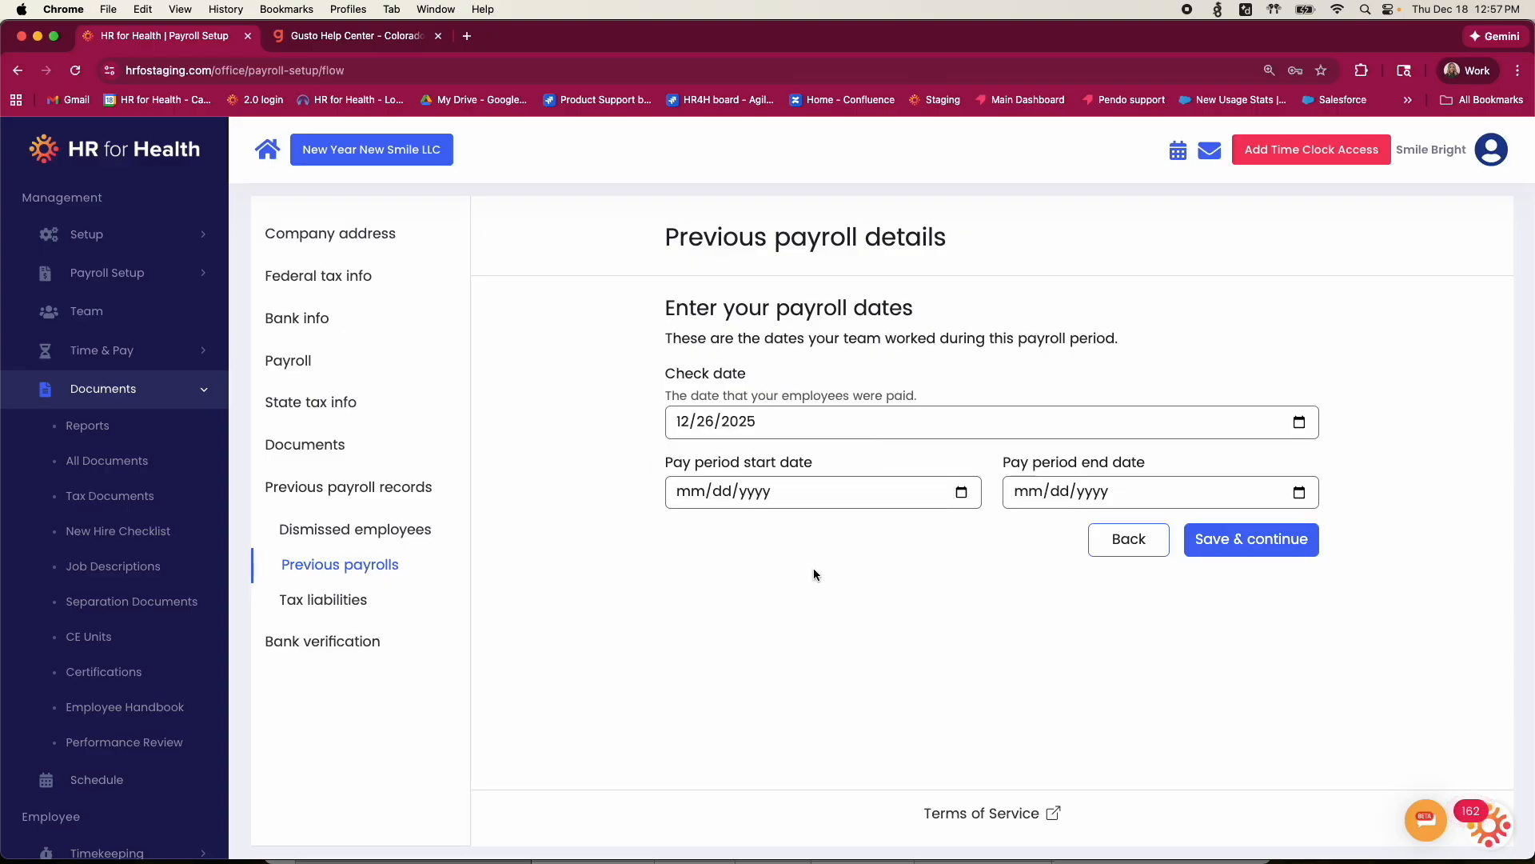
pyautogui.click(962, 492)
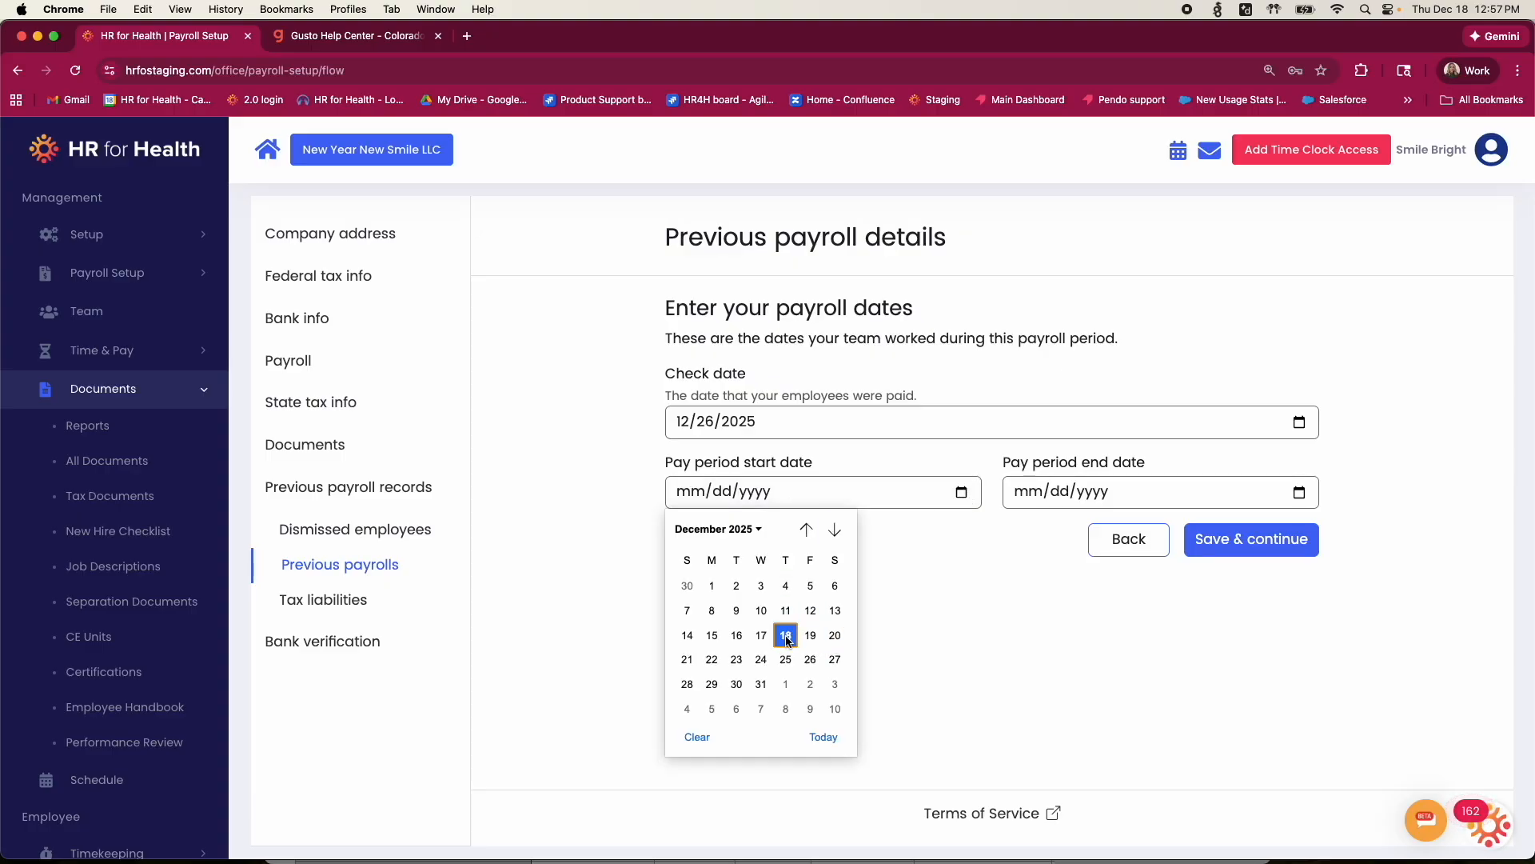
pyautogui.click(712, 589)
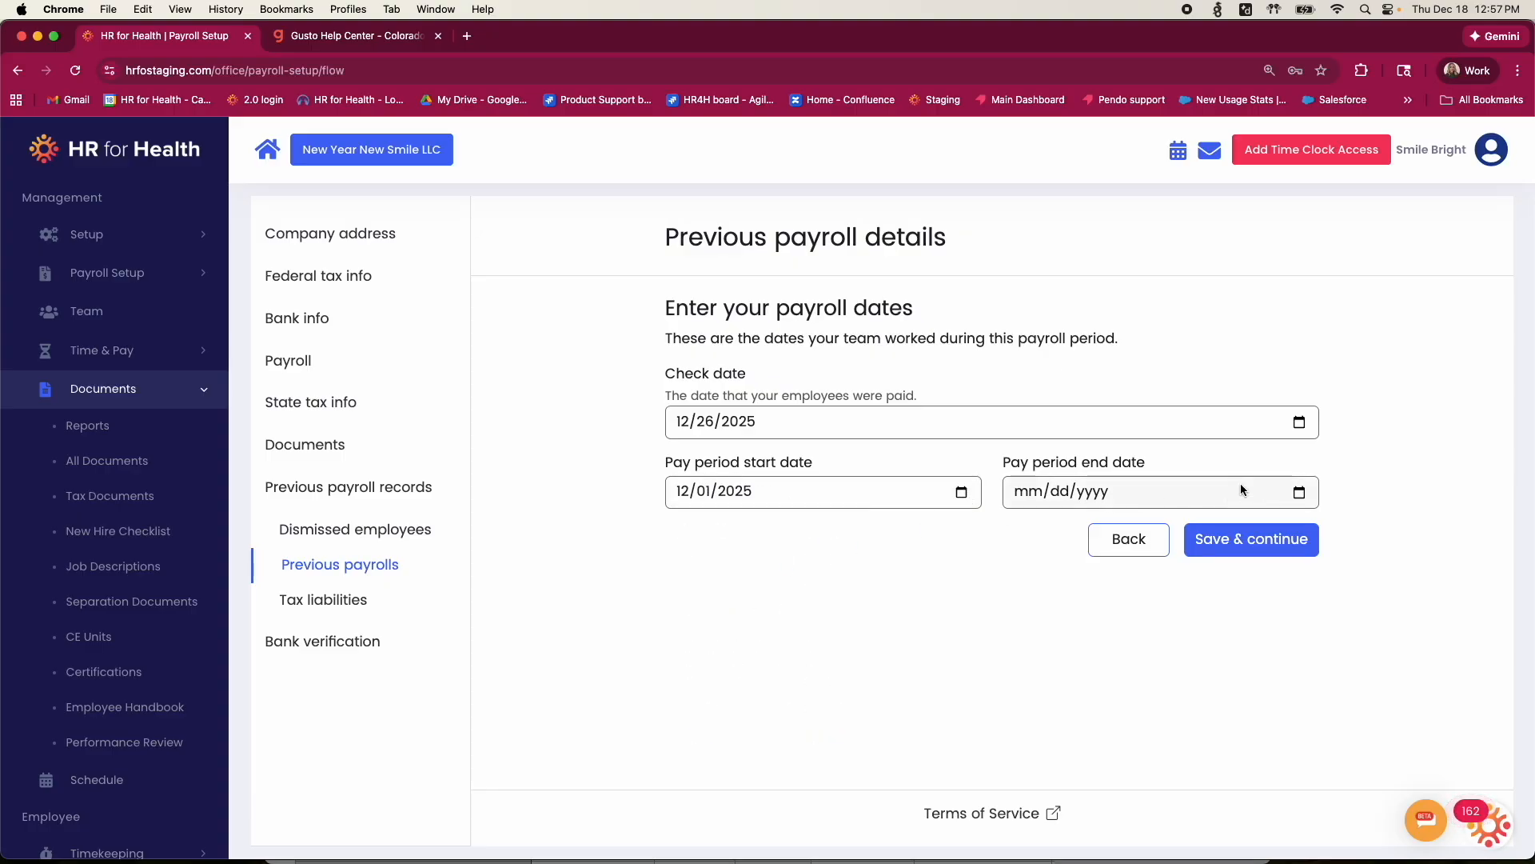
pyautogui.click(1297, 497)
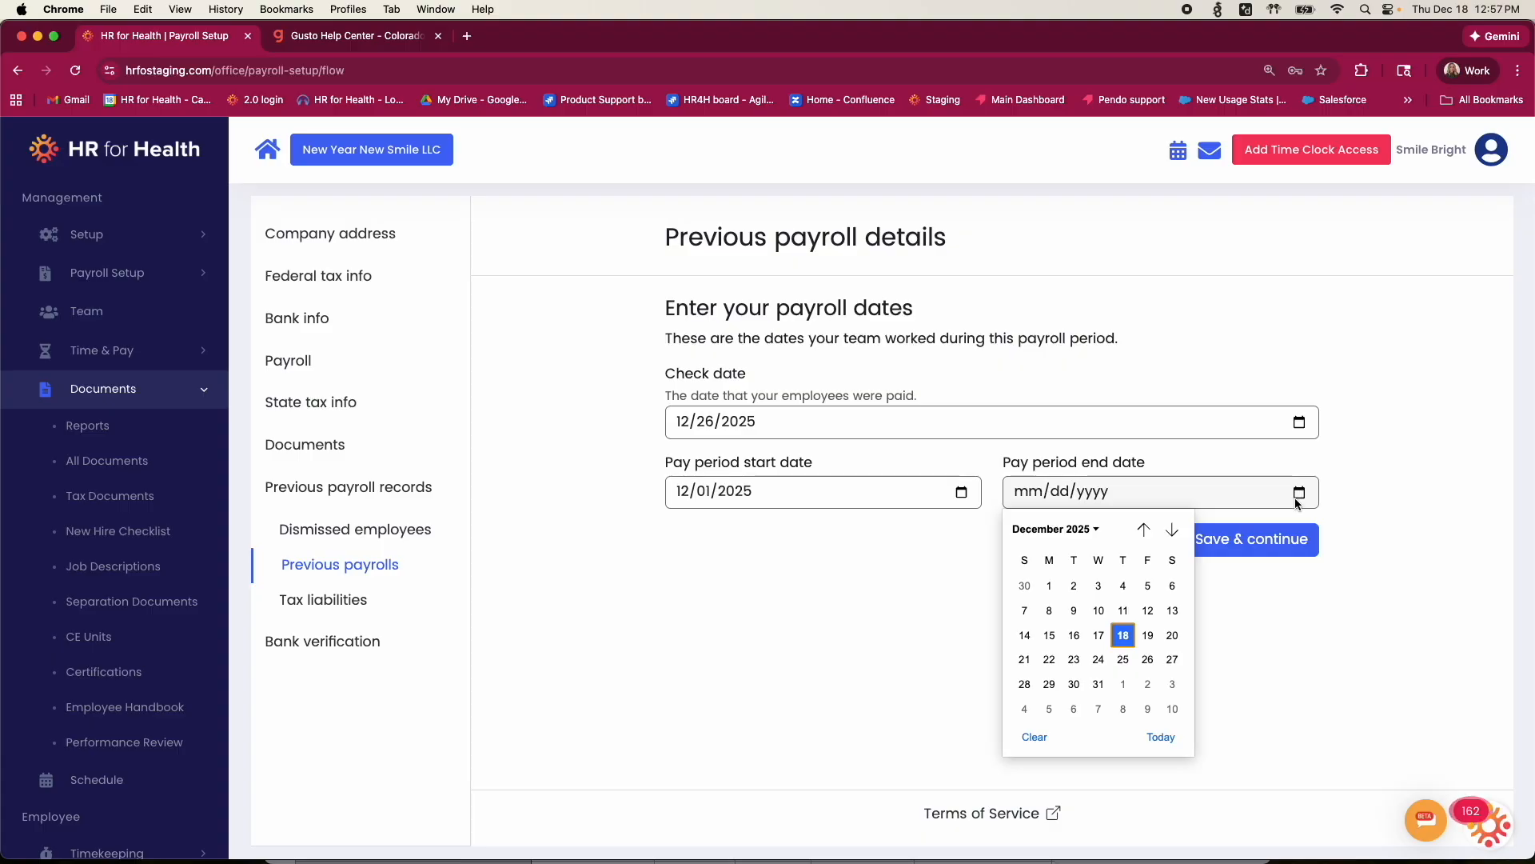
pyautogui.click(1031, 637)
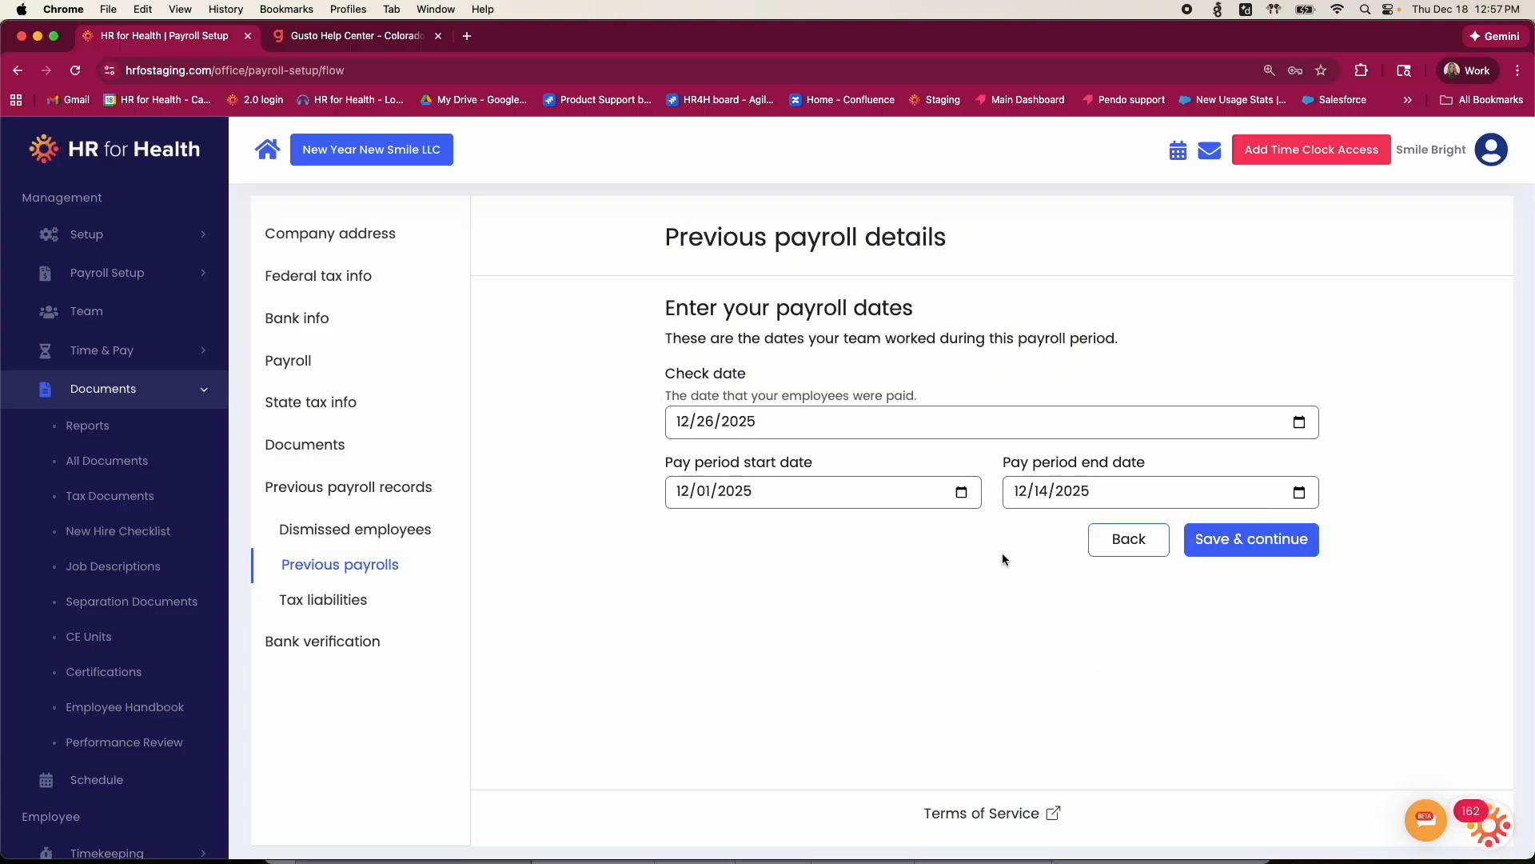
# Change the second payroll's check date to 12/19/2025 and its pay period end date to 12/16/2025, and save the dates.
pyautogui.click(966, 497)
pyautogui.click(961, 492)
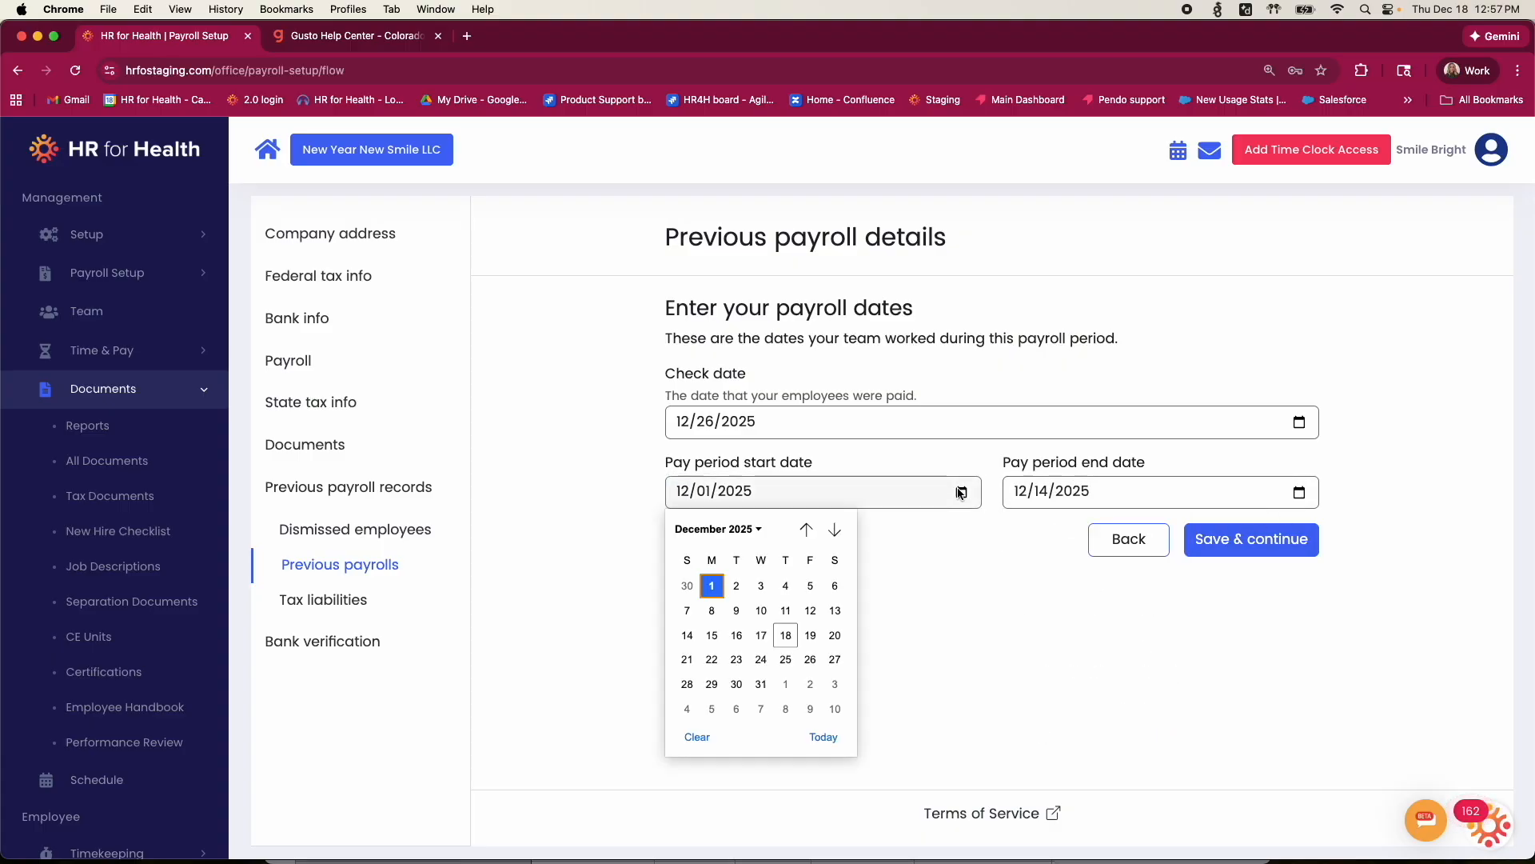
pyautogui.click(992, 439)
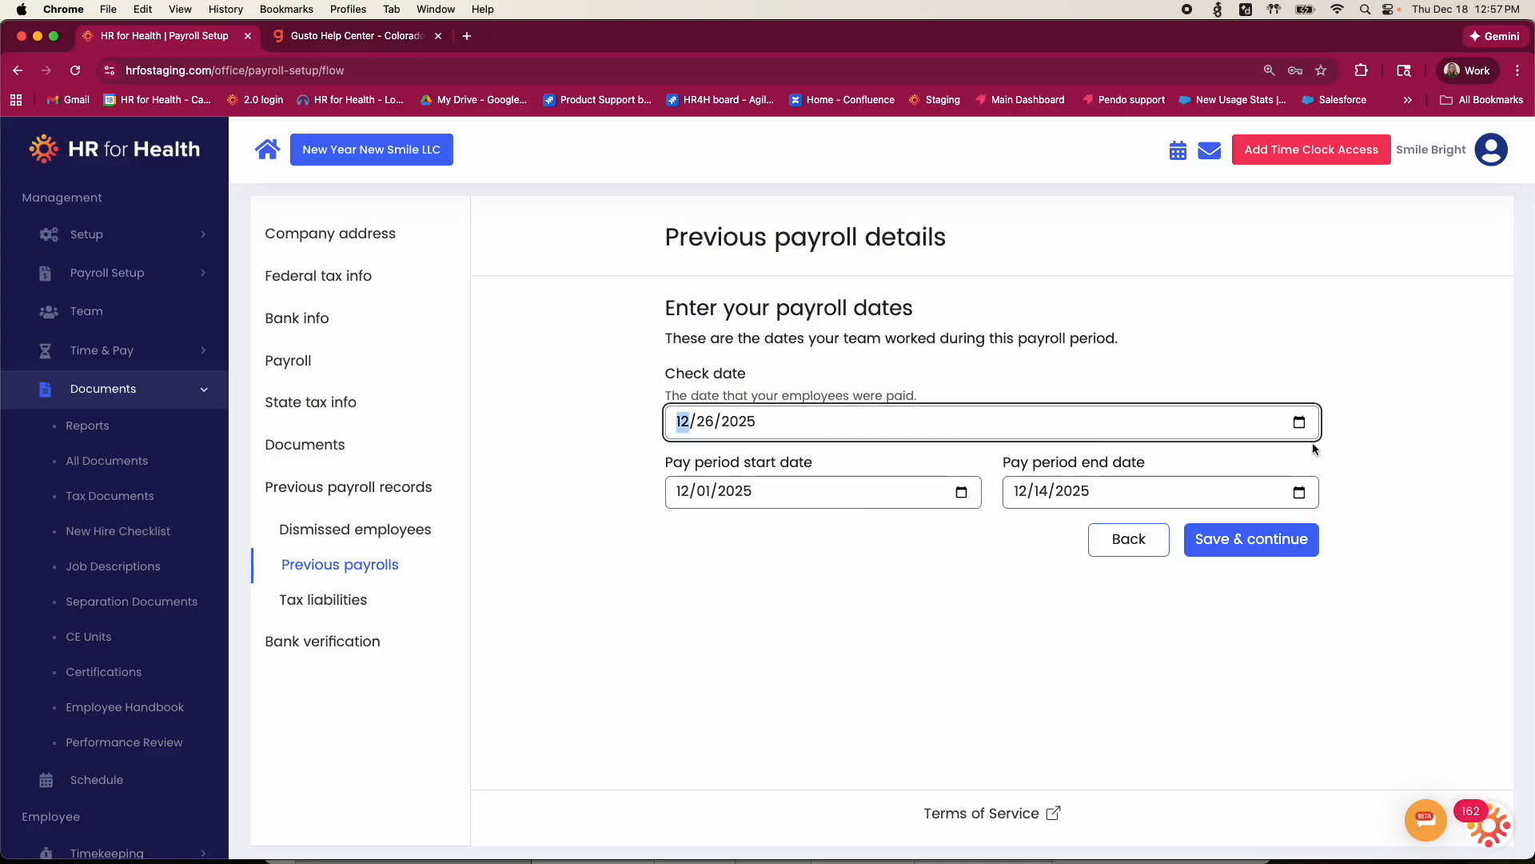
pyautogui.click(1299, 421)
pyautogui.click(811, 567)
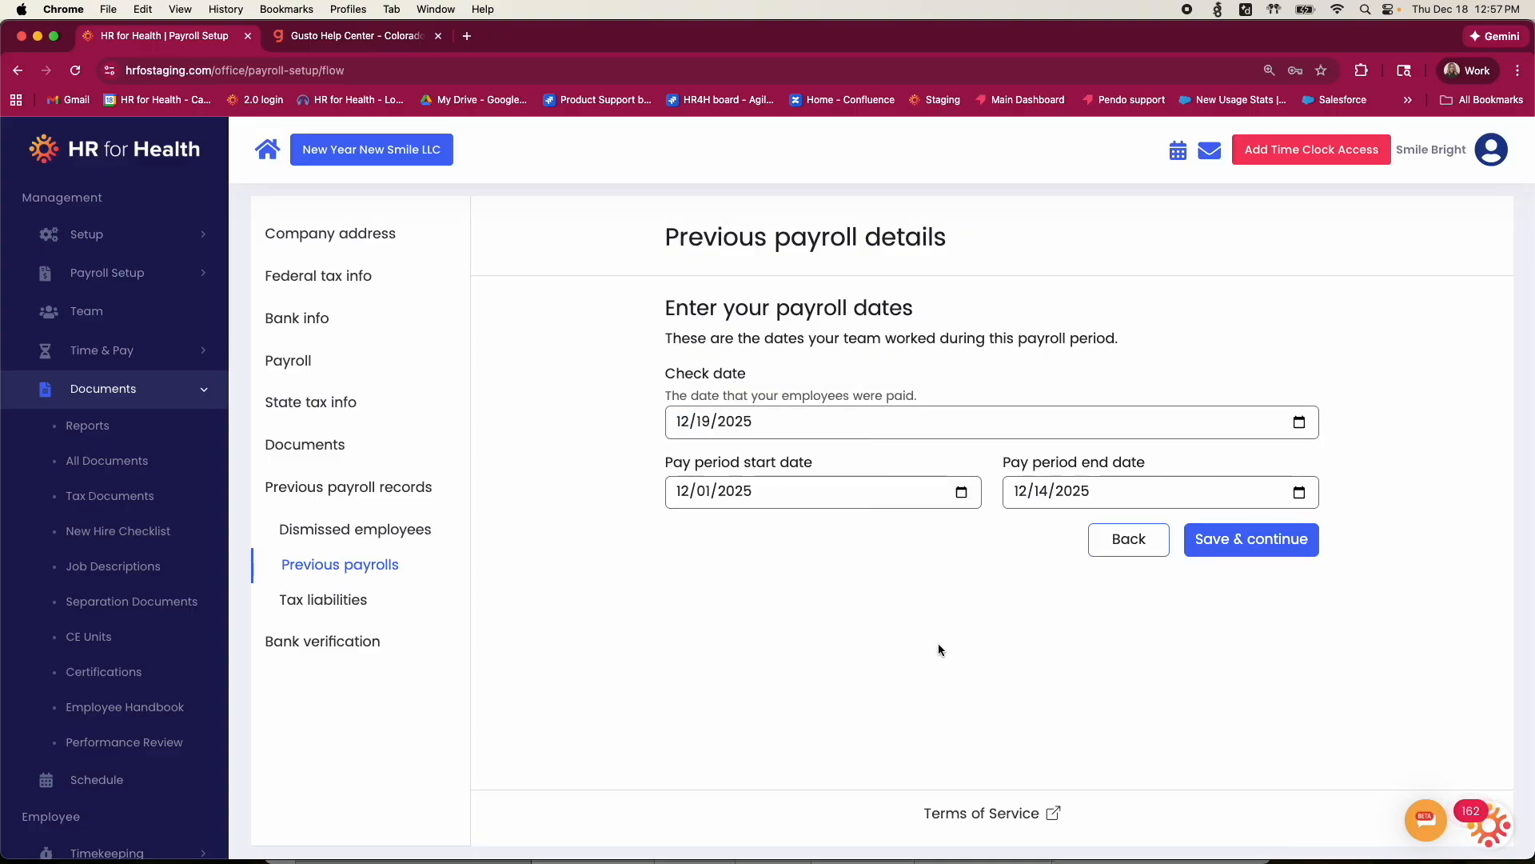
pyautogui.click(1299, 491)
pyautogui.click(1075, 631)
pyautogui.click(1248, 552)
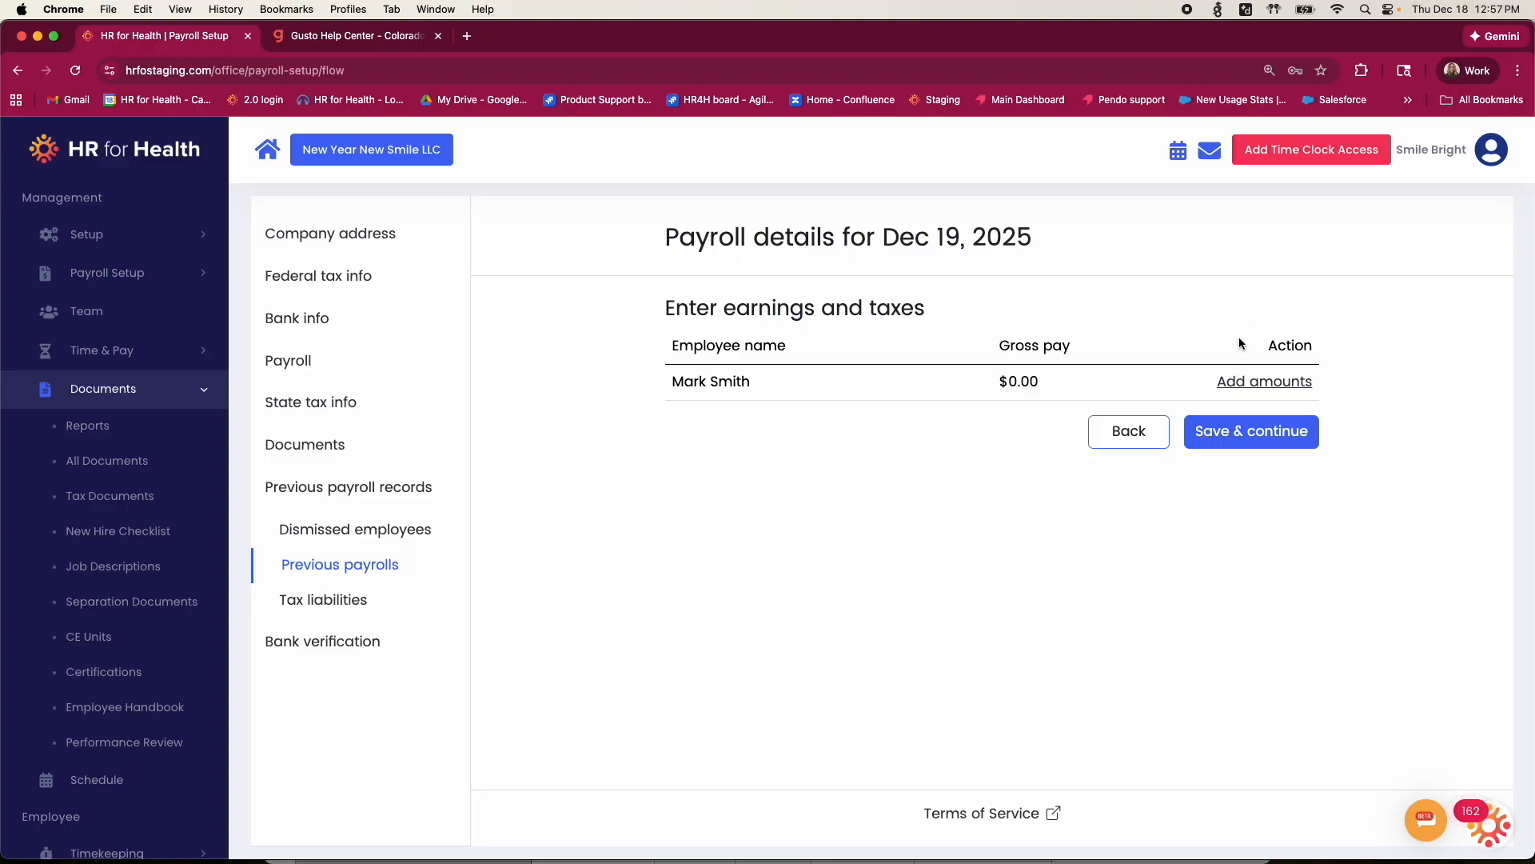
# Open the dismissed employee's earnings and taxes for the Dec 19, 2025 payroll and examine the wage, hours and tax fields.
pyautogui.click(1247, 384)
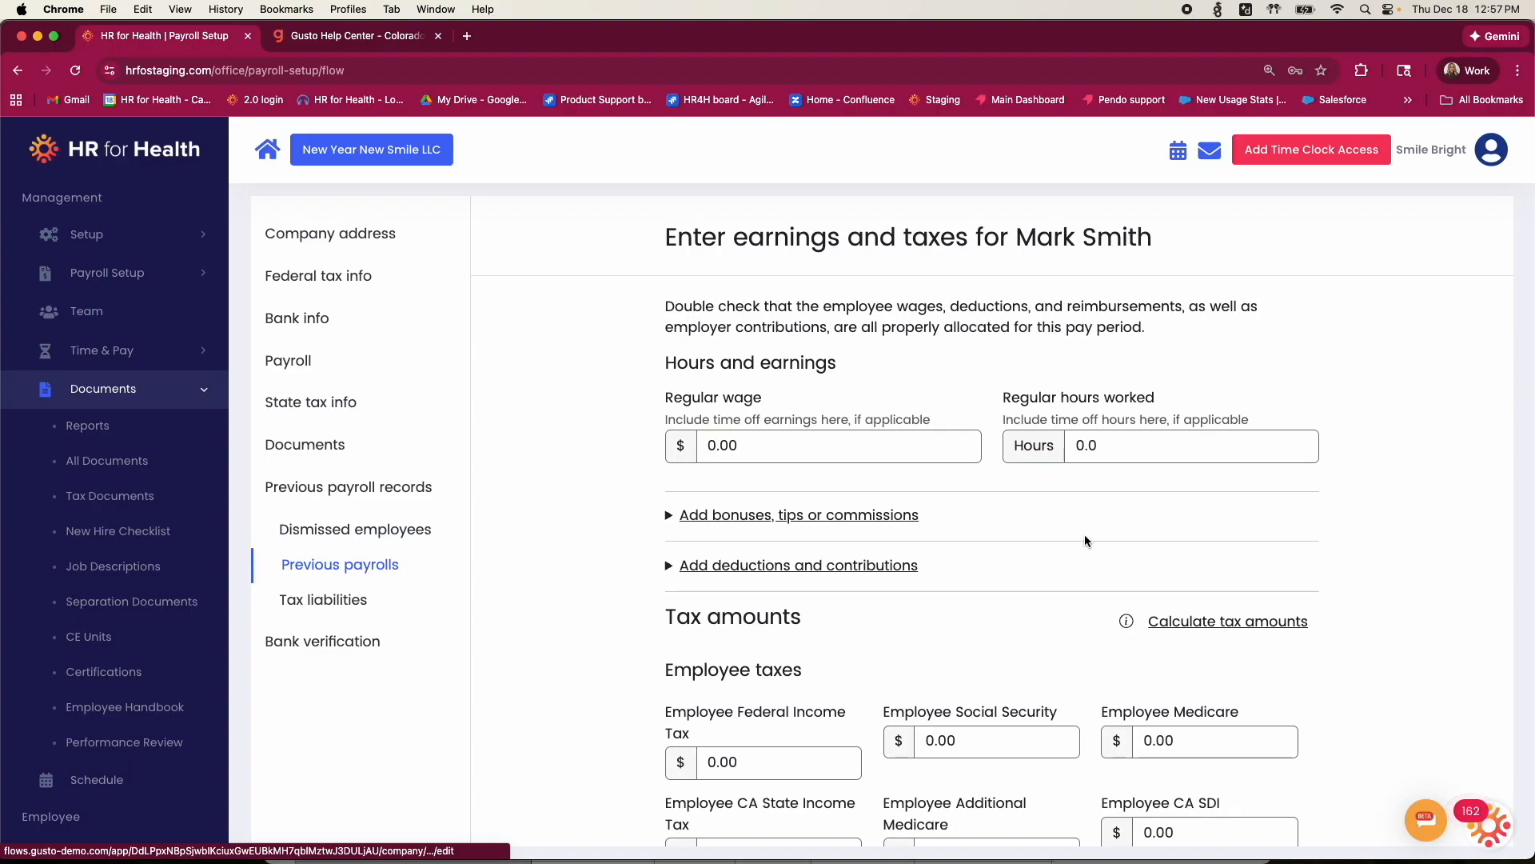
pyautogui.scroll(-1, 1078, 548)
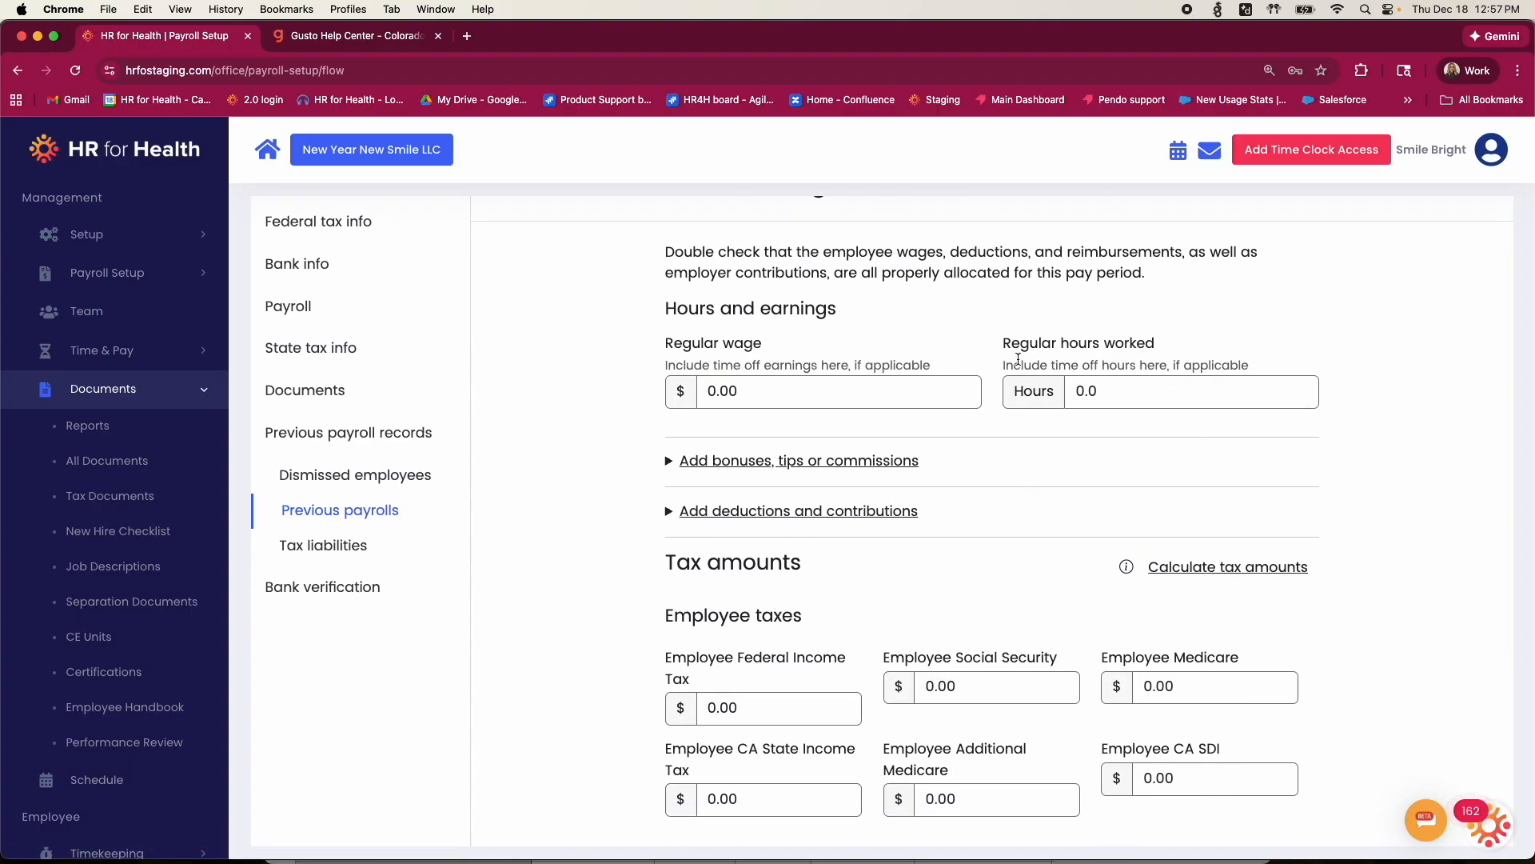
pyautogui.scroll(-3, 957, 567)
pyautogui.scroll(-3, 957, 568)
pyautogui.scroll(6, 957, 568)
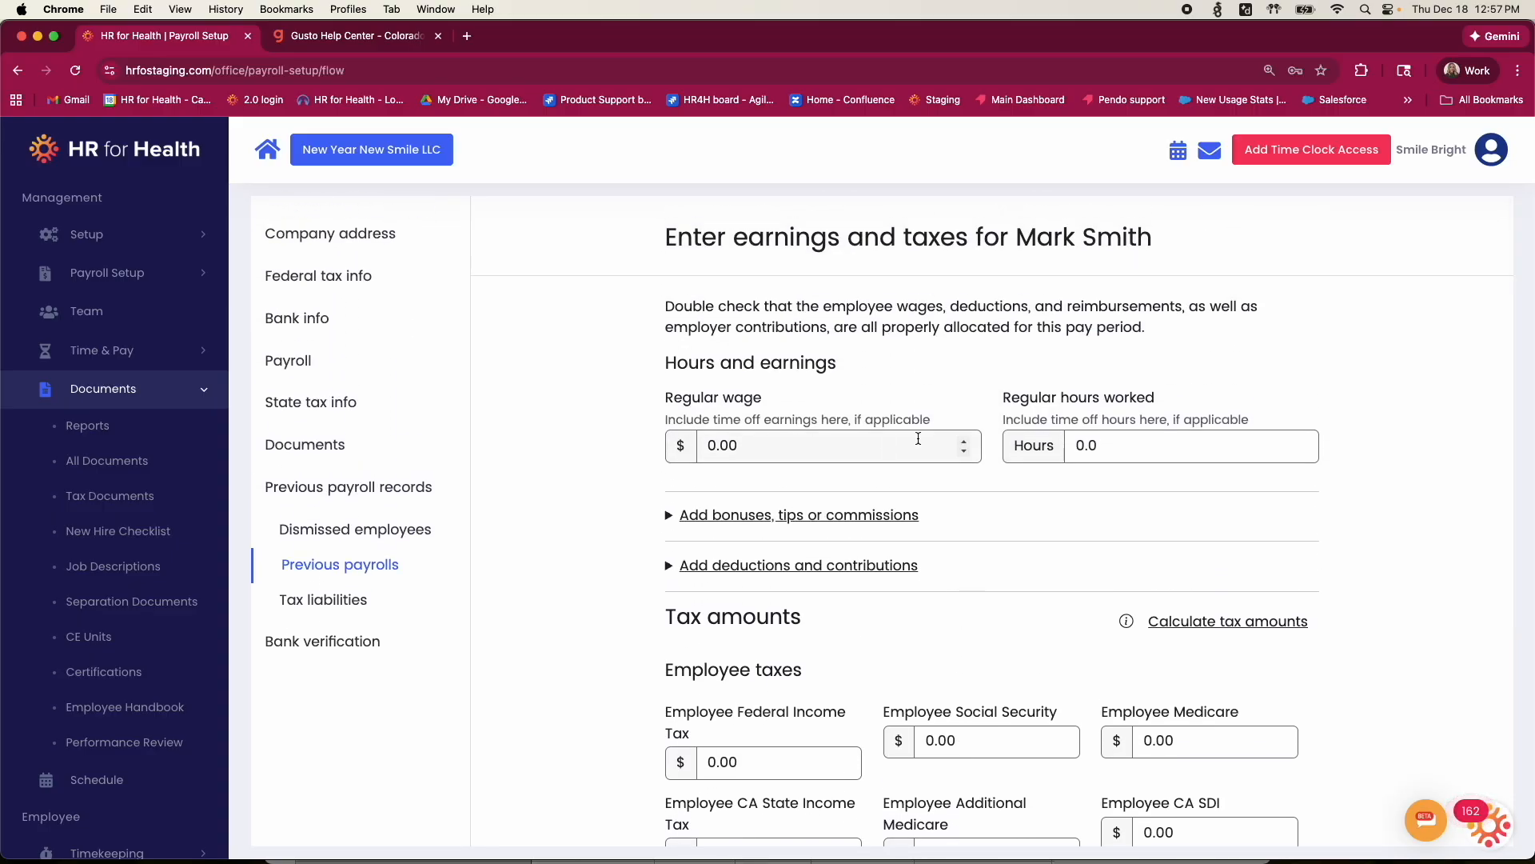
# Expand the bonuses, tips or commissions and the deductions and contributions sections, examine the available fields, and cancel the entry.
pyautogui.click(832, 516)
pyautogui.scroll(-2, 846, 571)
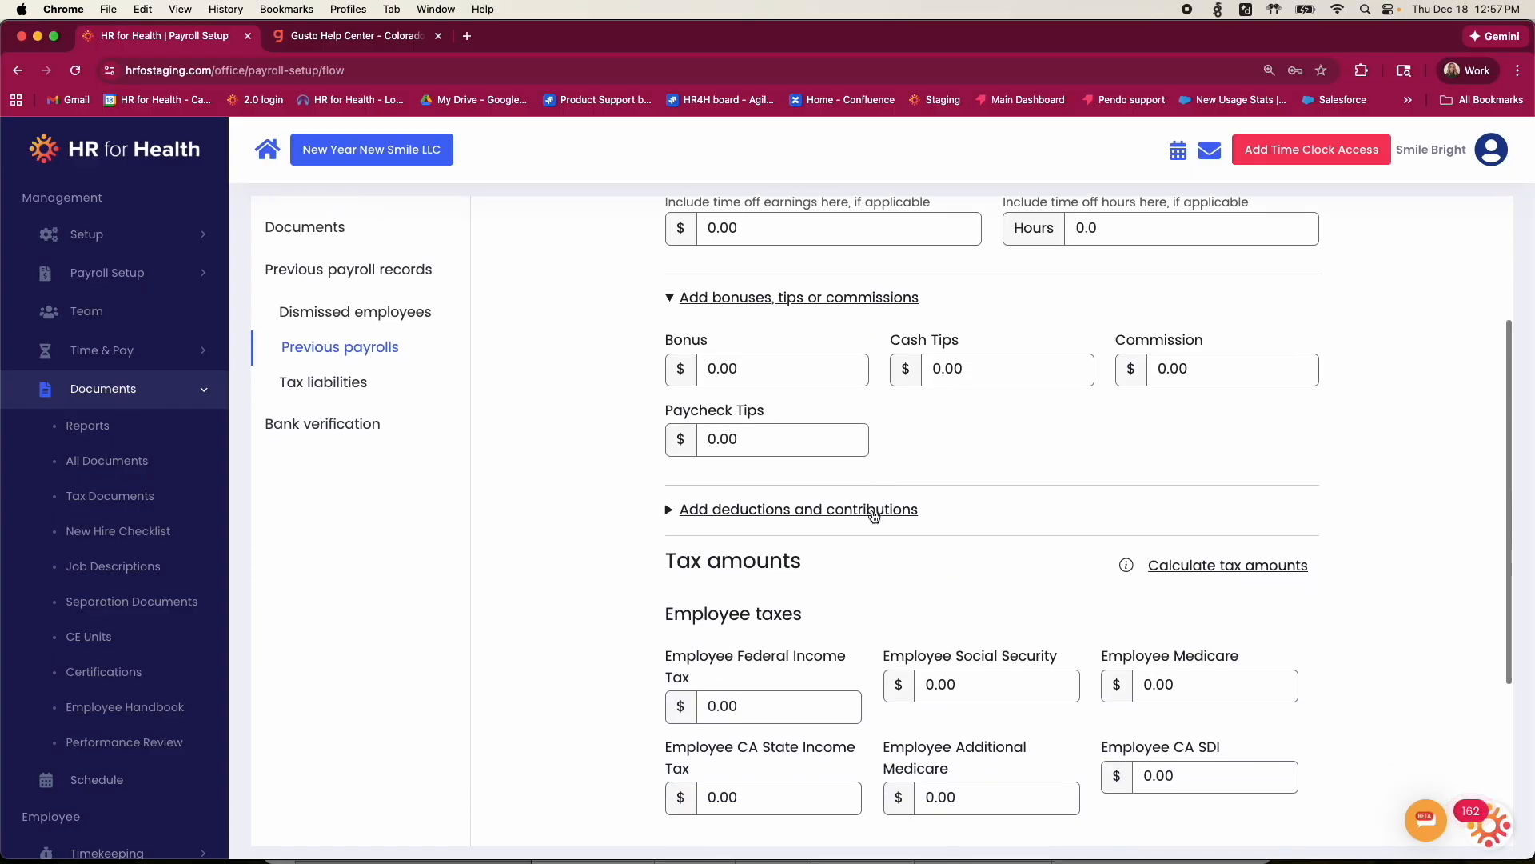
pyautogui.click(871, 510)
pyautogui.scroll(-2, 872, 519)
pyautogui.scroll(-3, 873, 521)
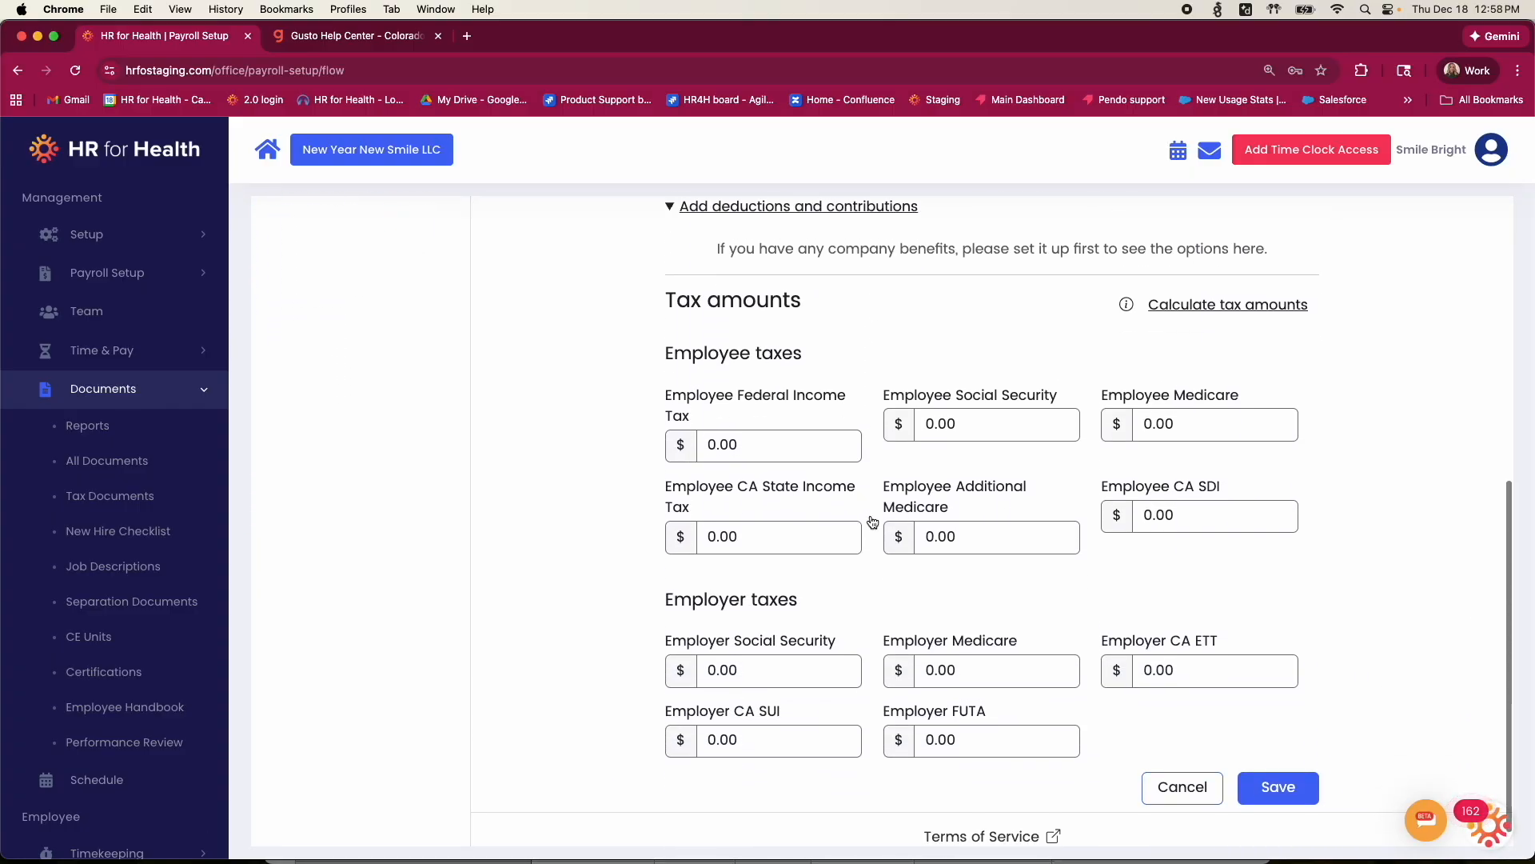
pyautogui.scroll(1, 873, 521)
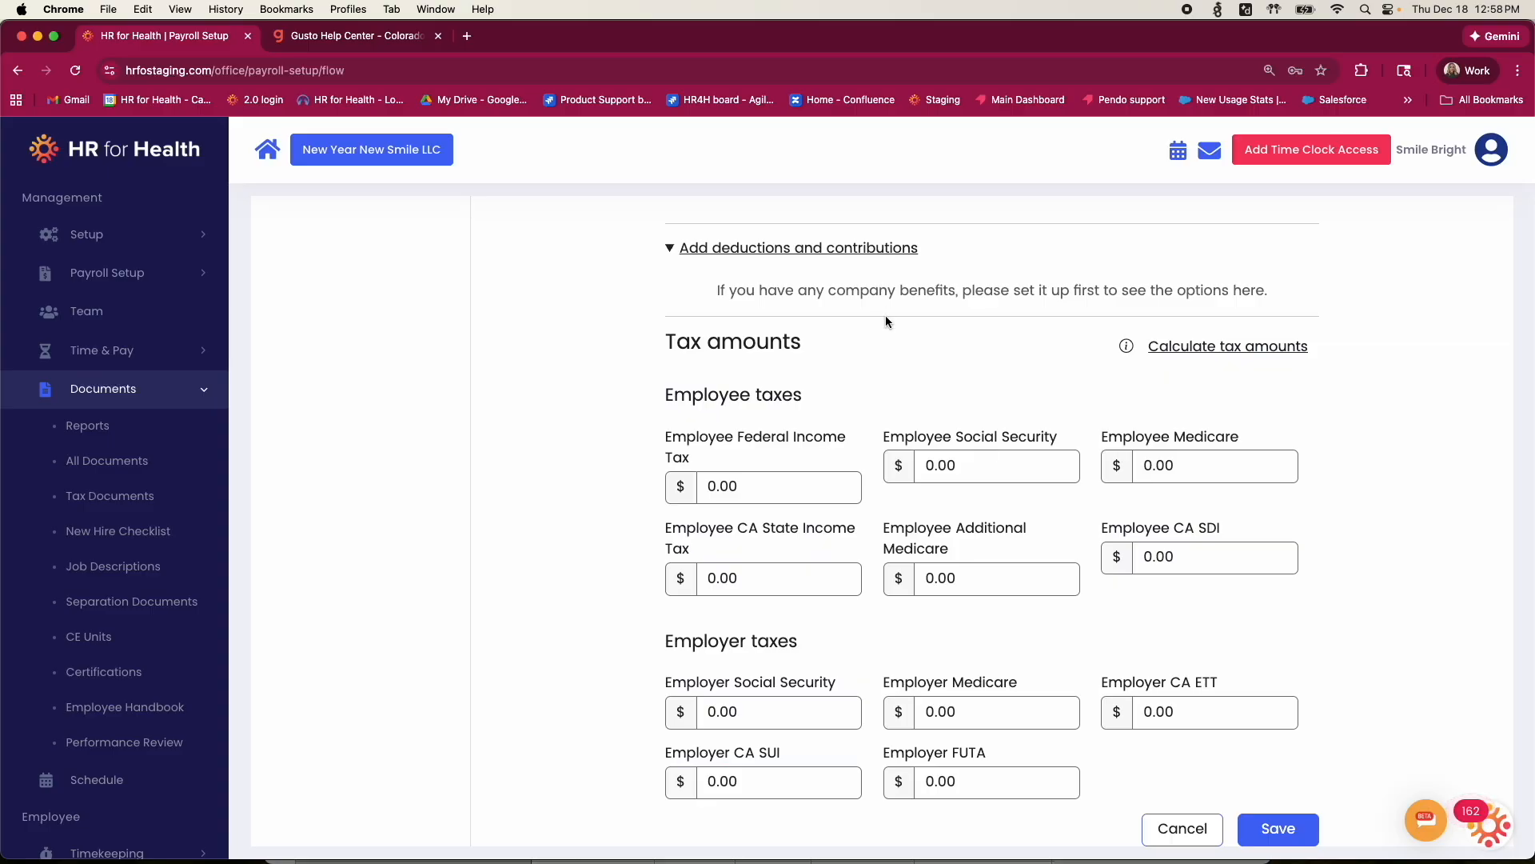
pyautogui.scroll(-1, 885, 315)
pyautogui.scroll(7, 852, 371)
pyautogui.scroll(-7, 879, 396)
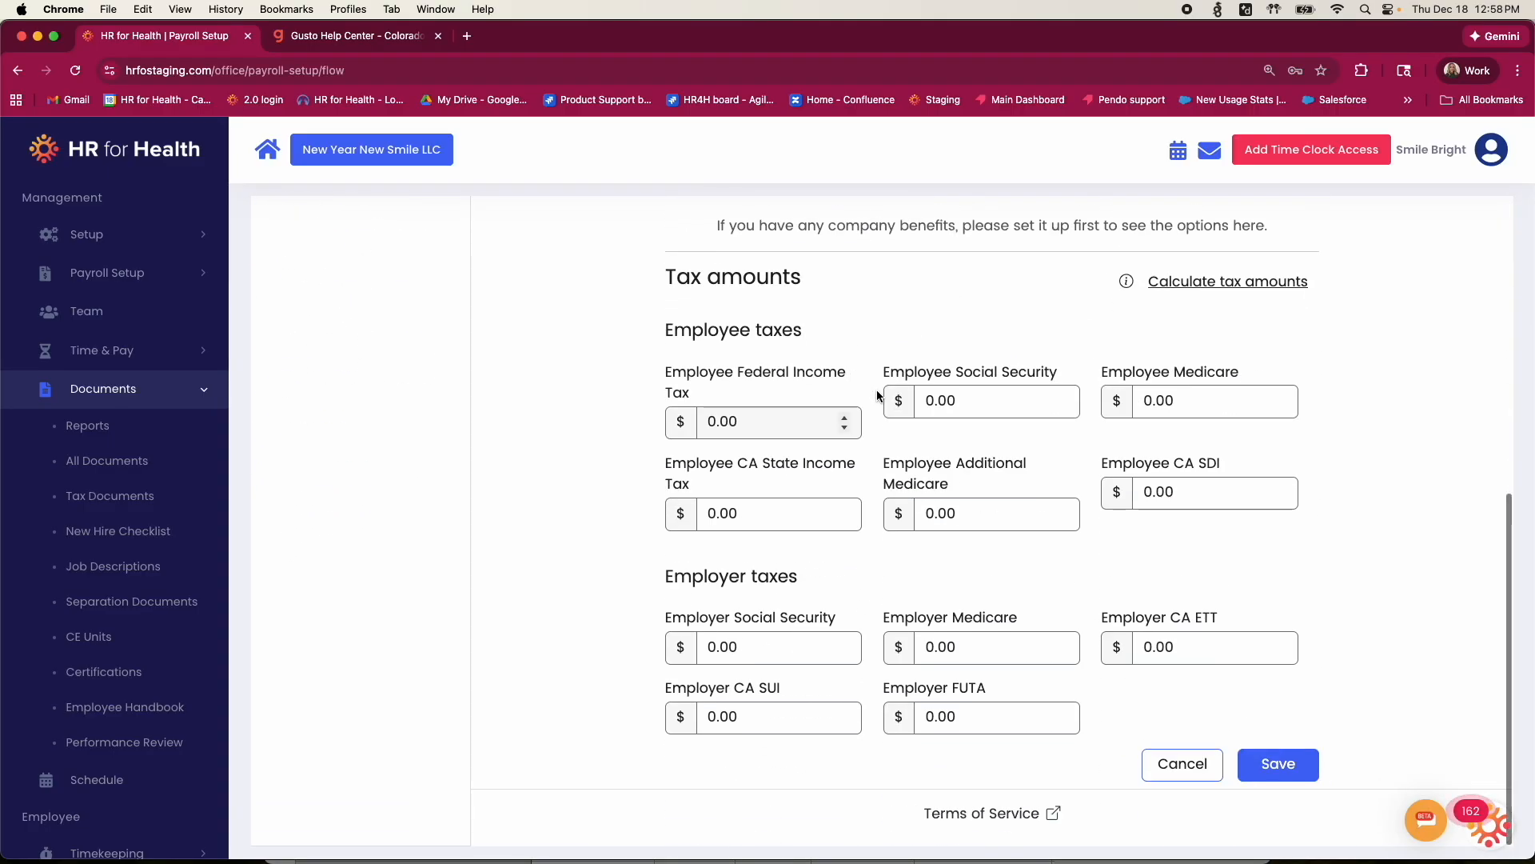
pyautogui.click(1180, 768)
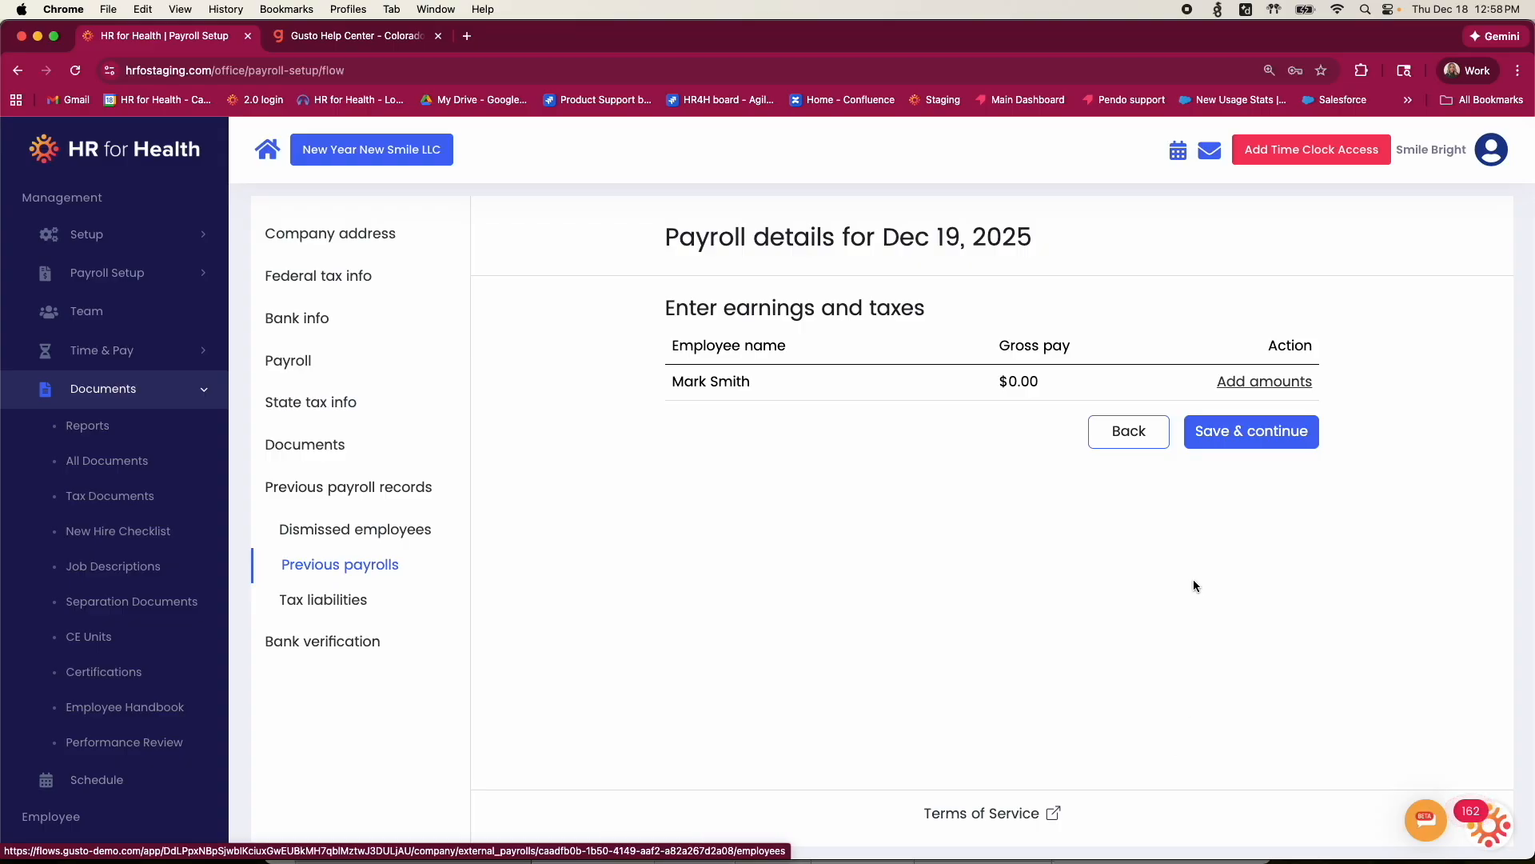
# Save the Dec 19, 2025 payroll entries and continue through the tax liabilities review and bank account verification.
pyautogui.click(1267, 433)
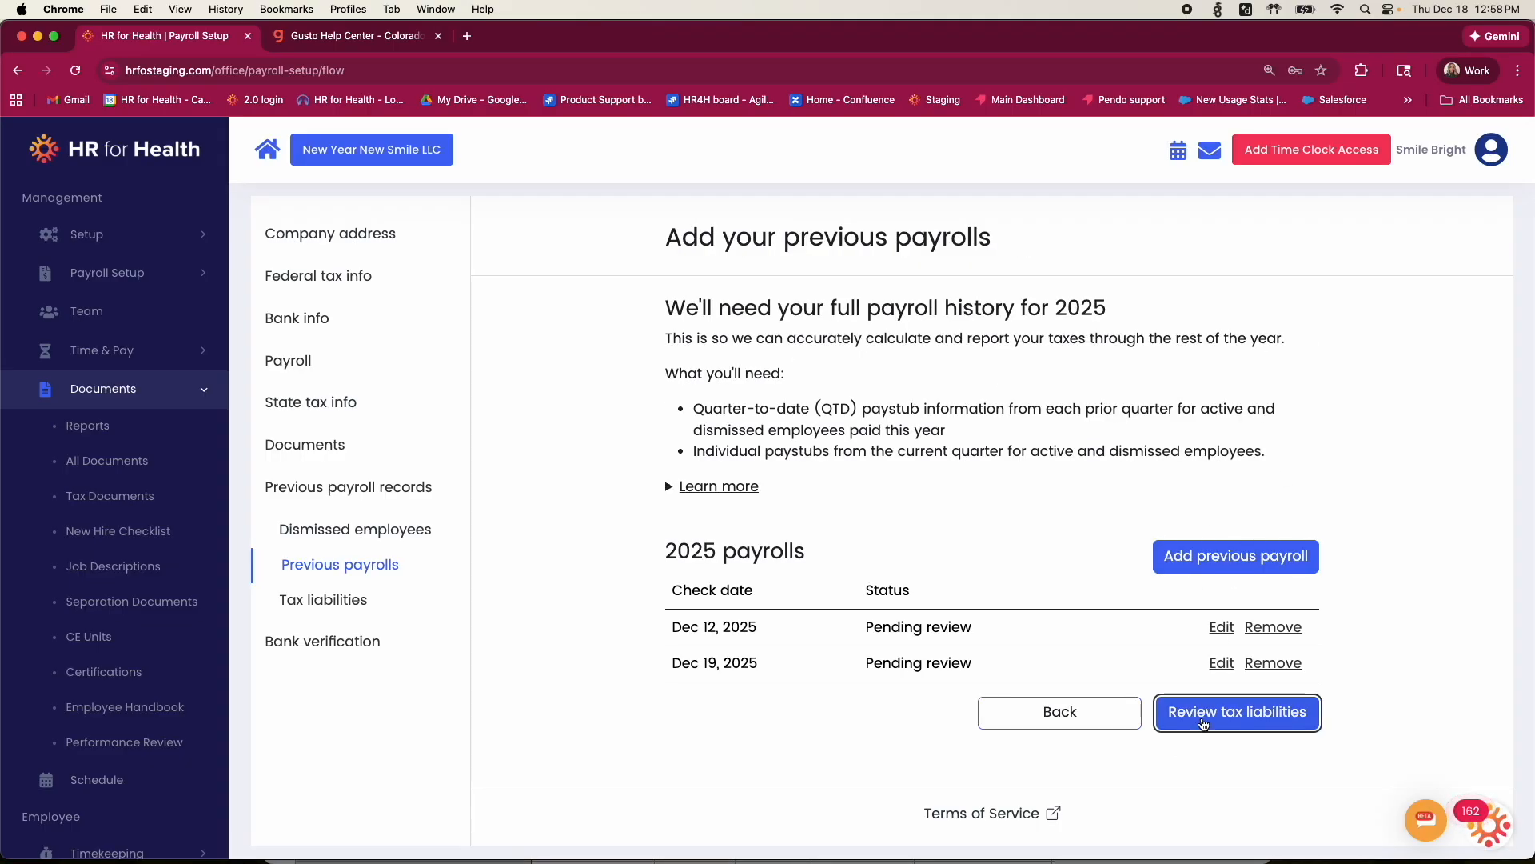
pyautogui.click(1202, 721)
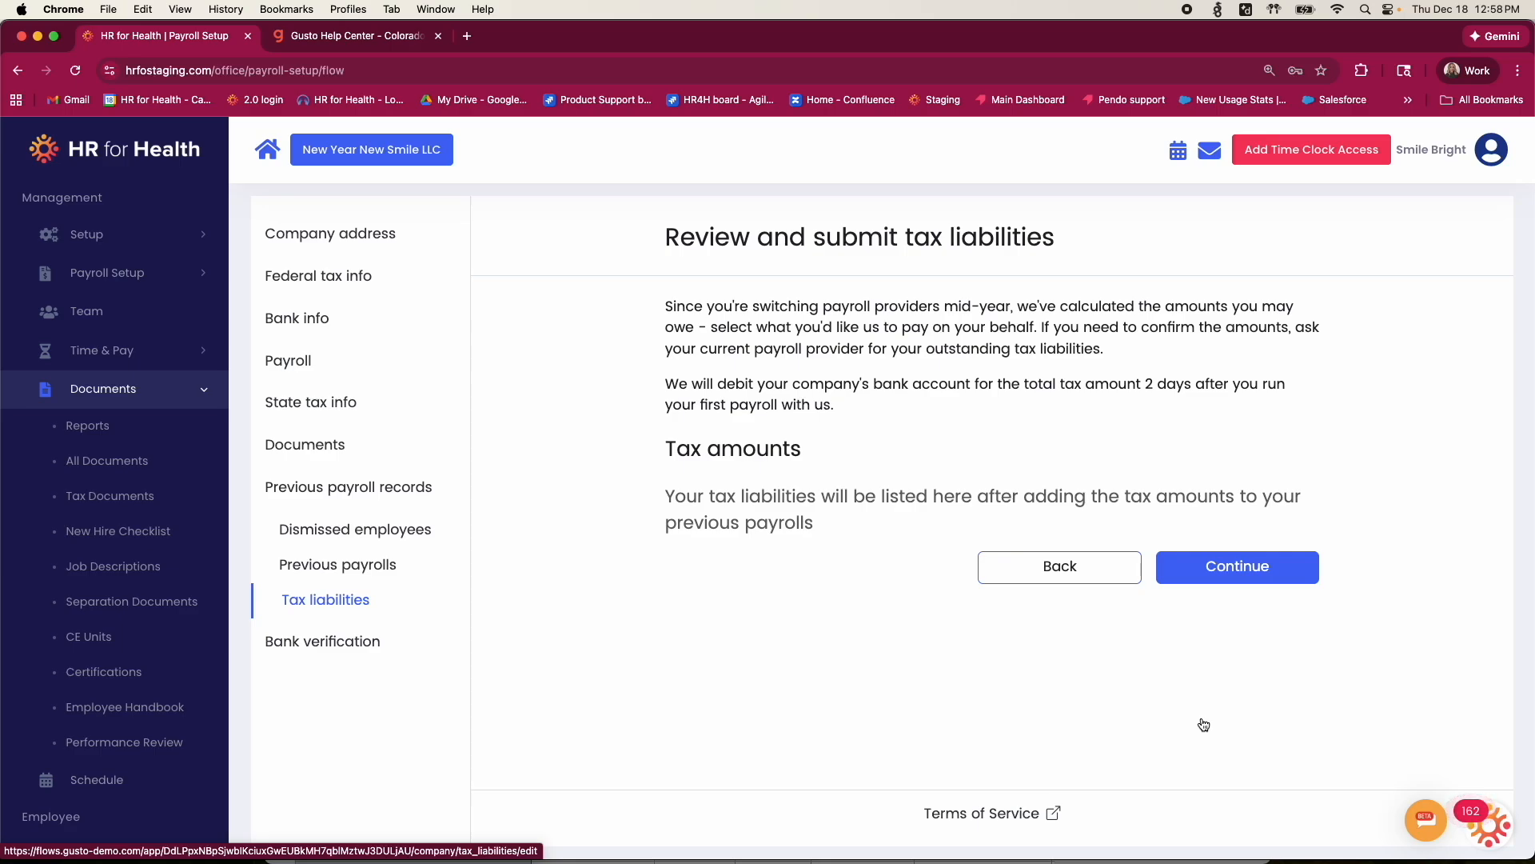
pyautogui.click(1242, 573)
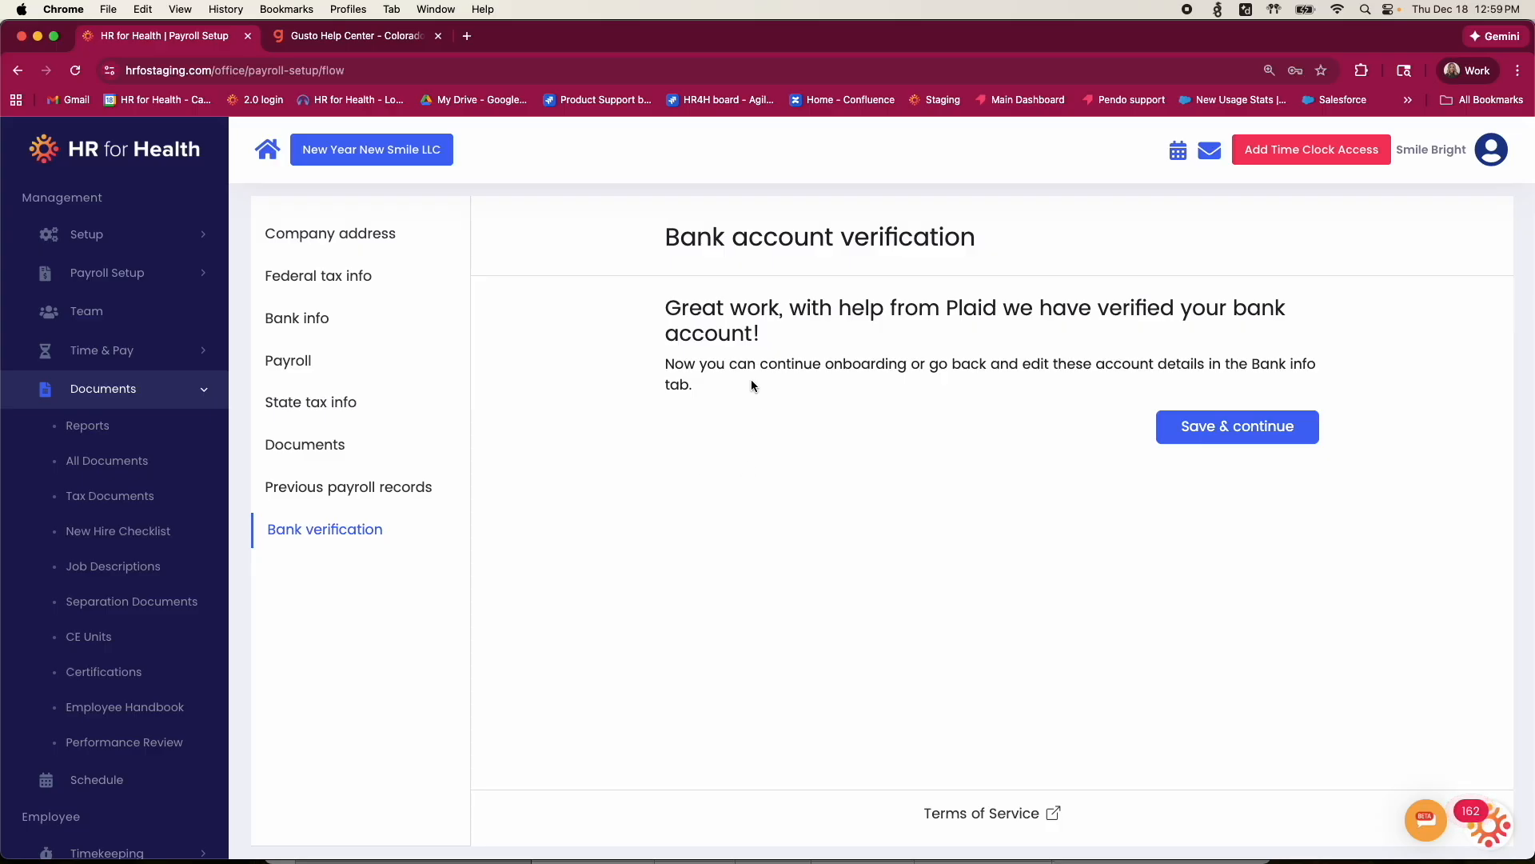
pyautogui.click(1227, 426)
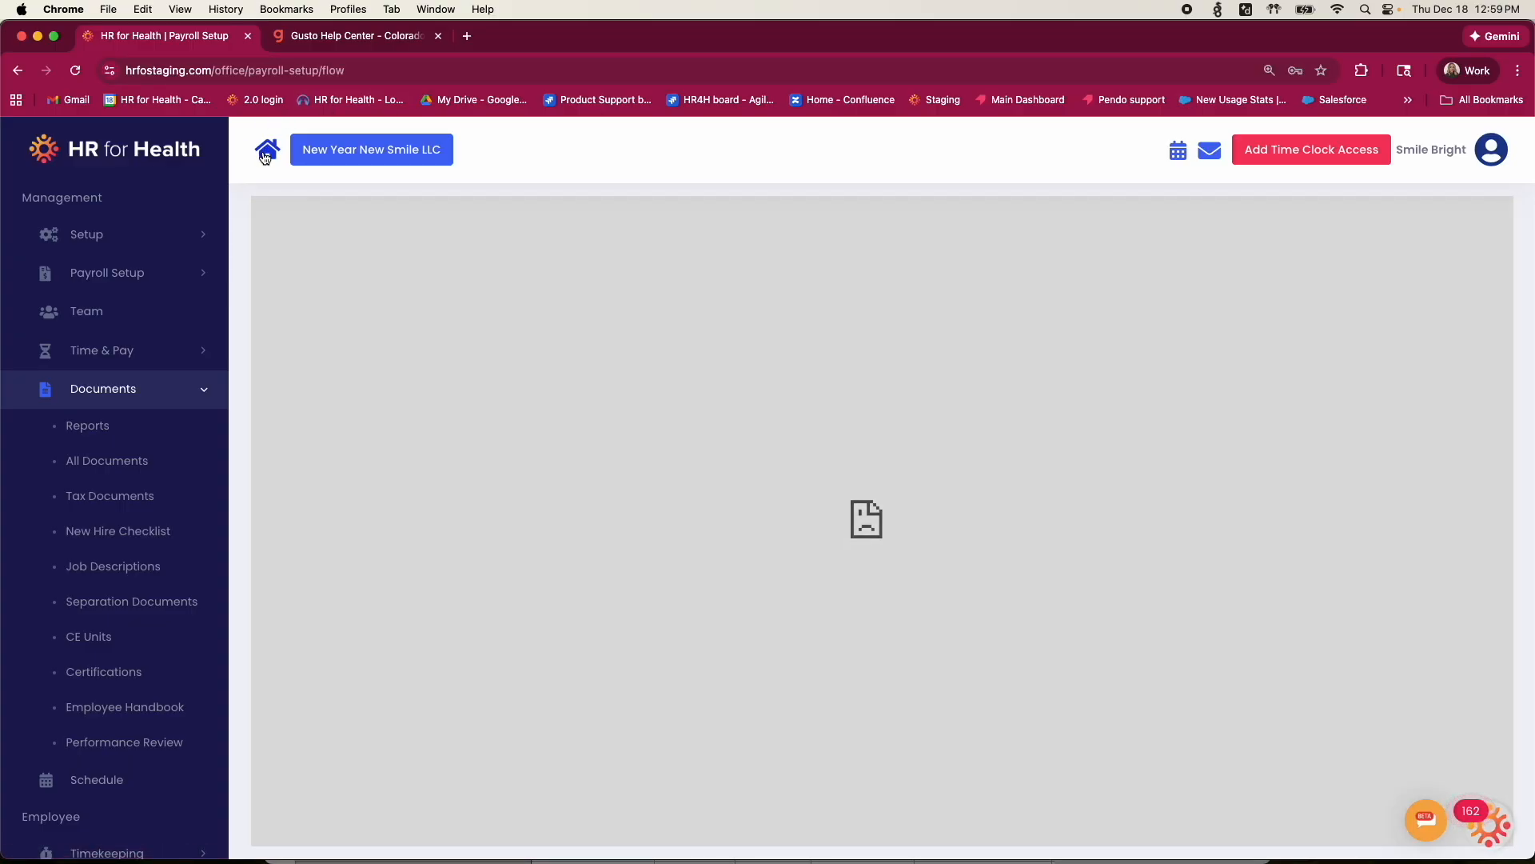
# Reopen the company payroll setup and check the bank verification status.
pyautogui.click(160, 276)
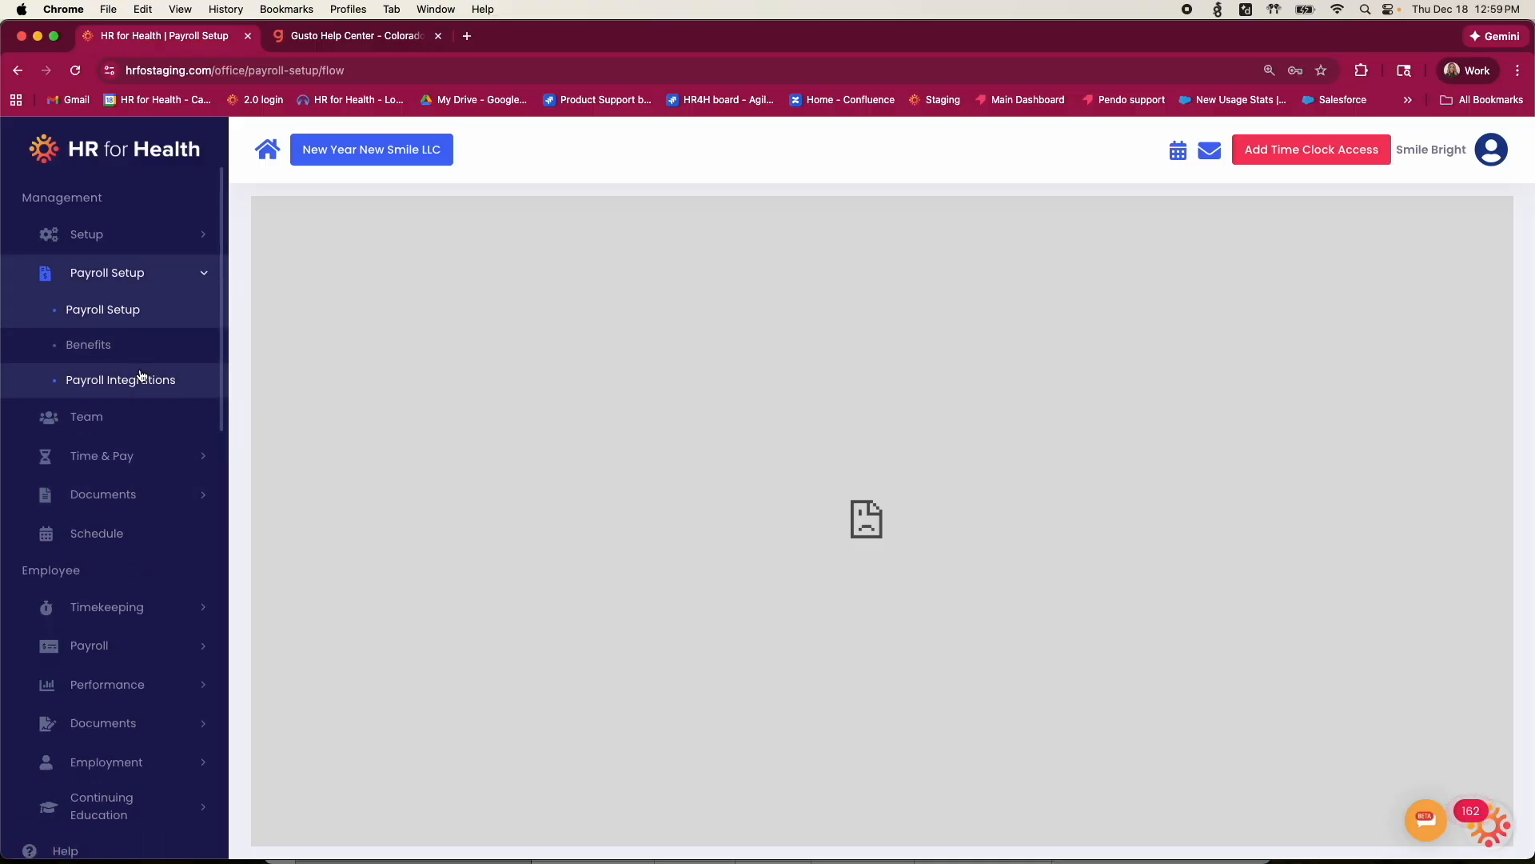
pyautogui.click(140, 336)
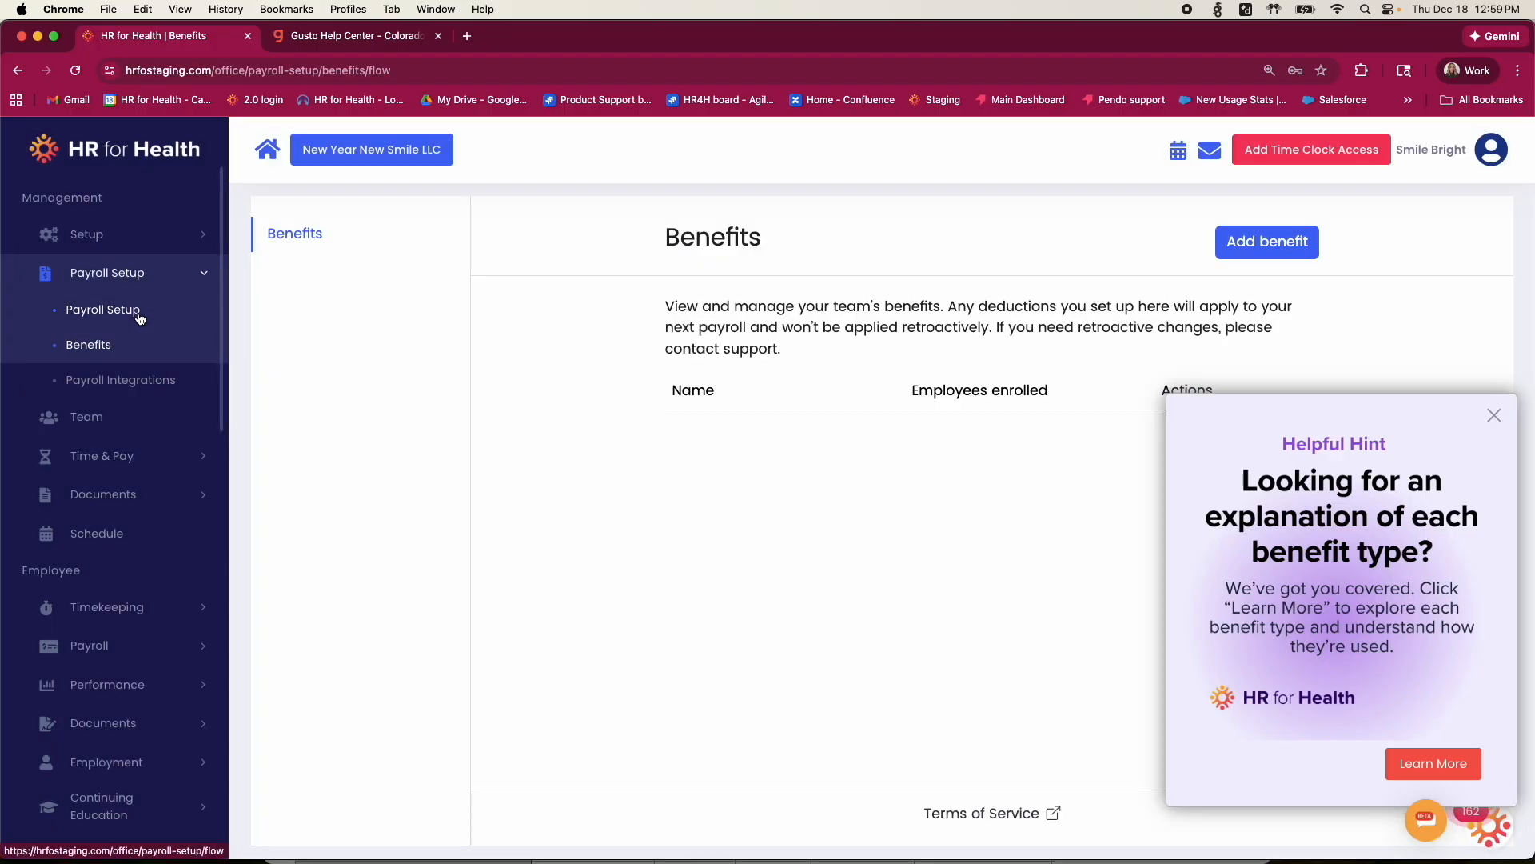
pyautogui.click(140, 313)
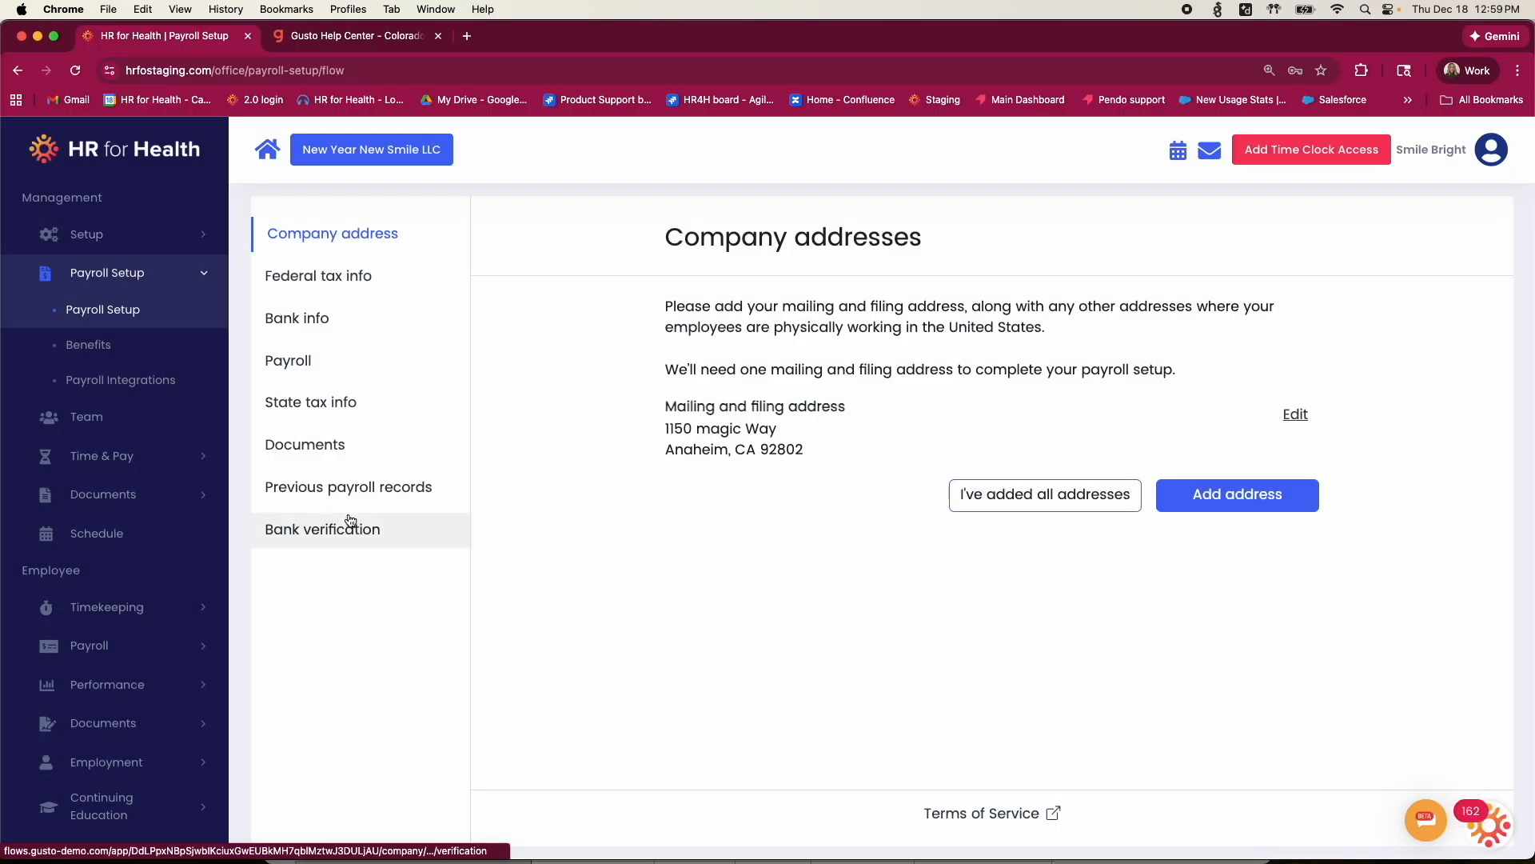
pyautogui.click(350, 524)
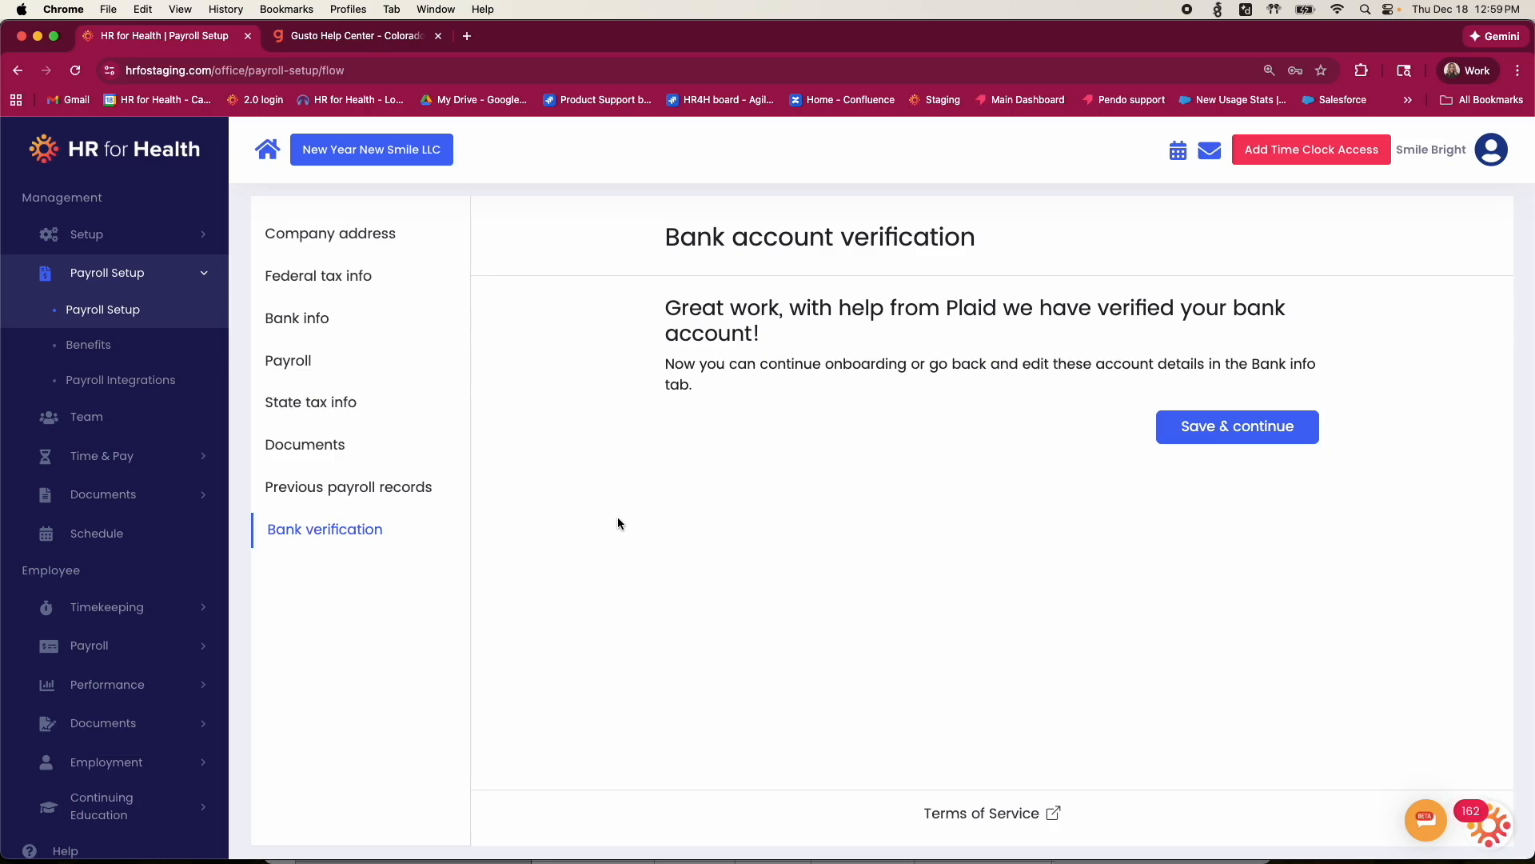
# Open the employee's own payroll setup for taxes and bank account.
pyautogui.click(86, 417)
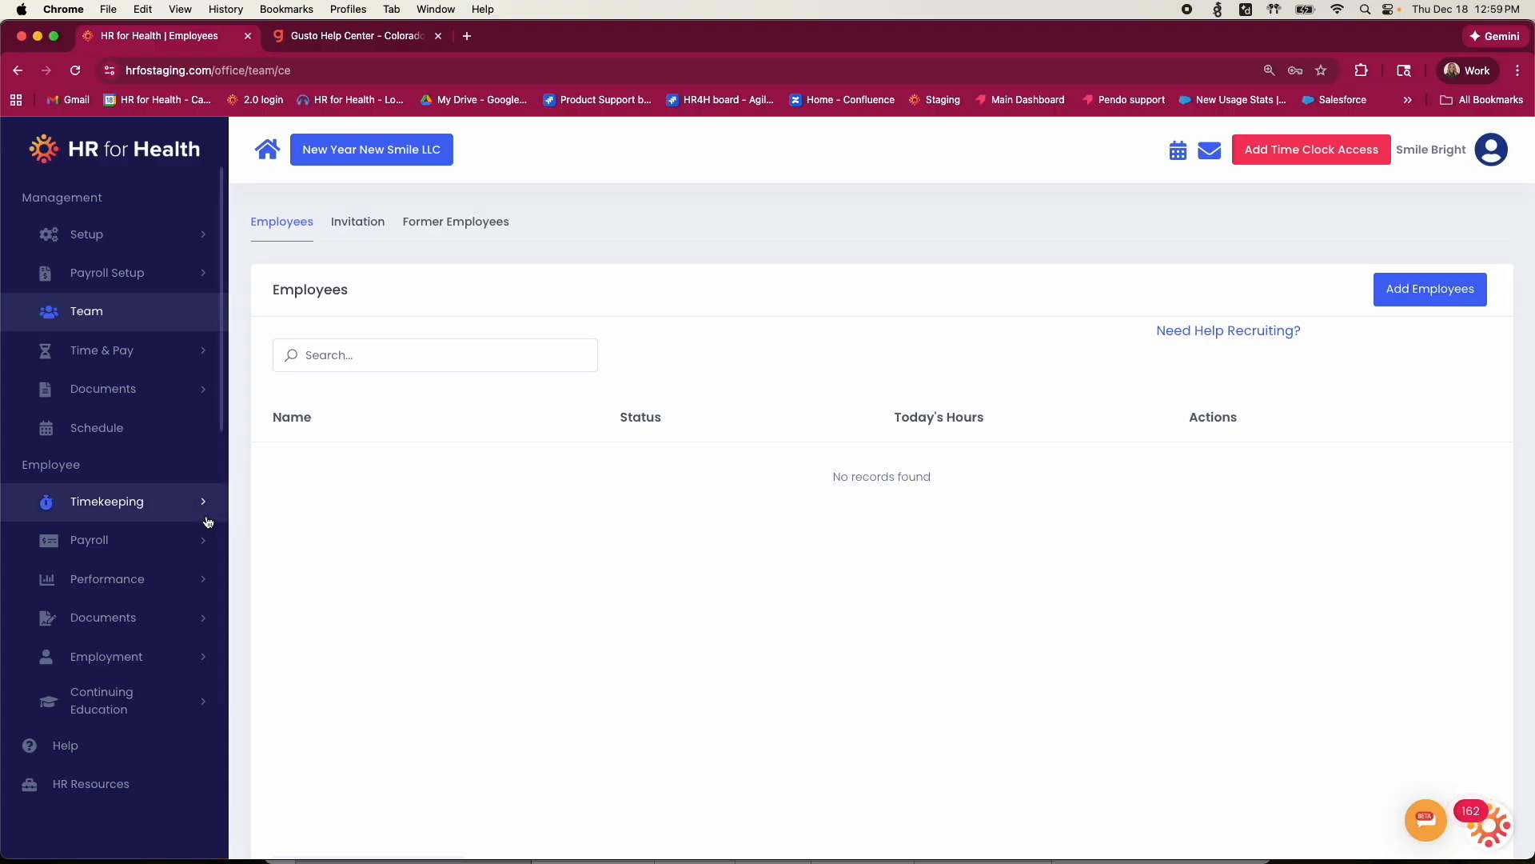
pyautogui.click(156, 518)
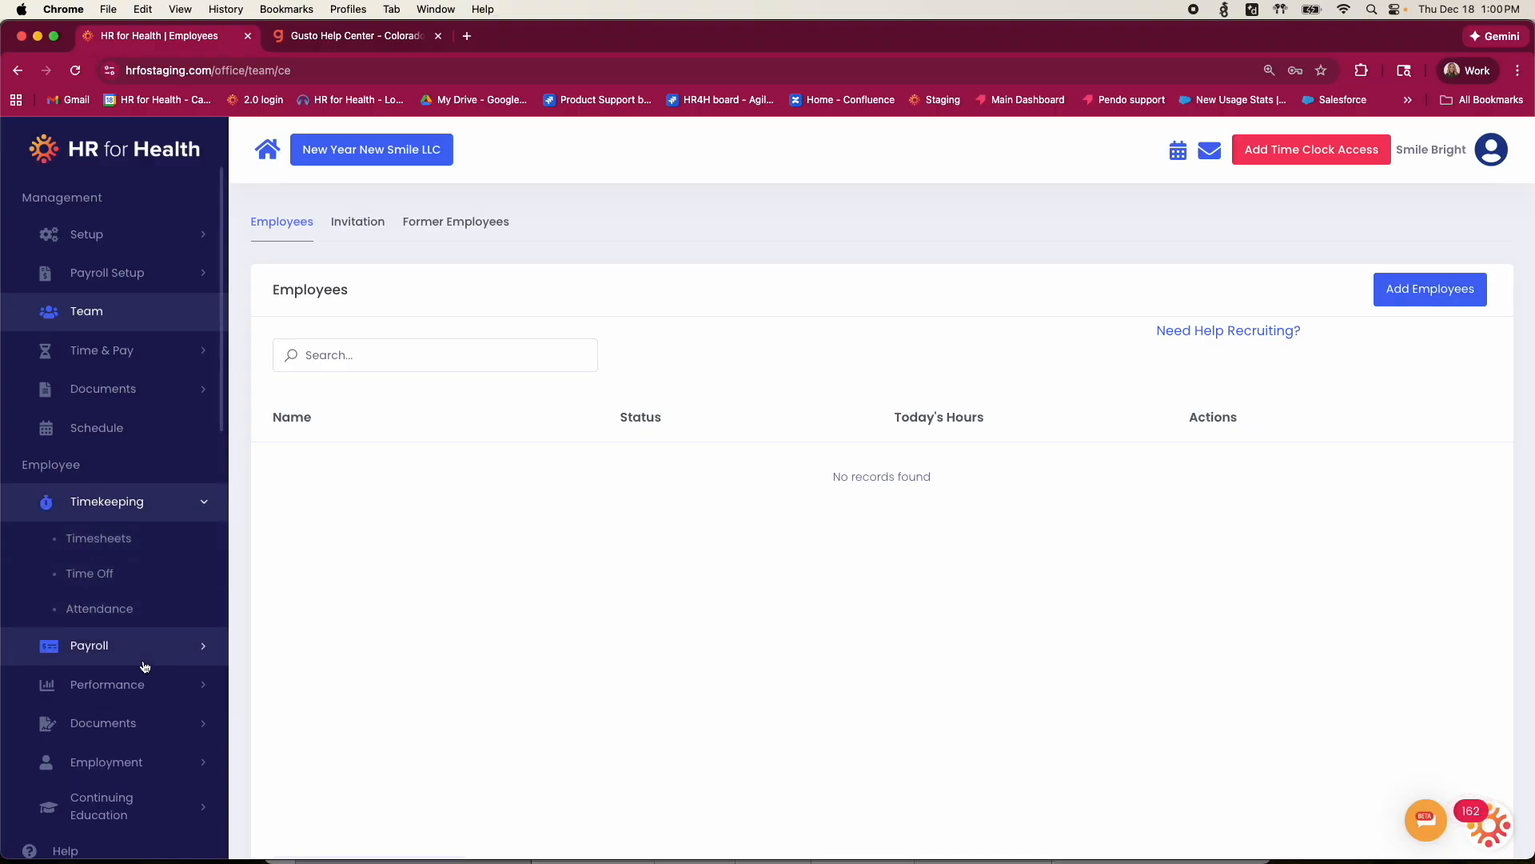
pyautogui.click(141, 652)
pyautogui.click(139, 683)
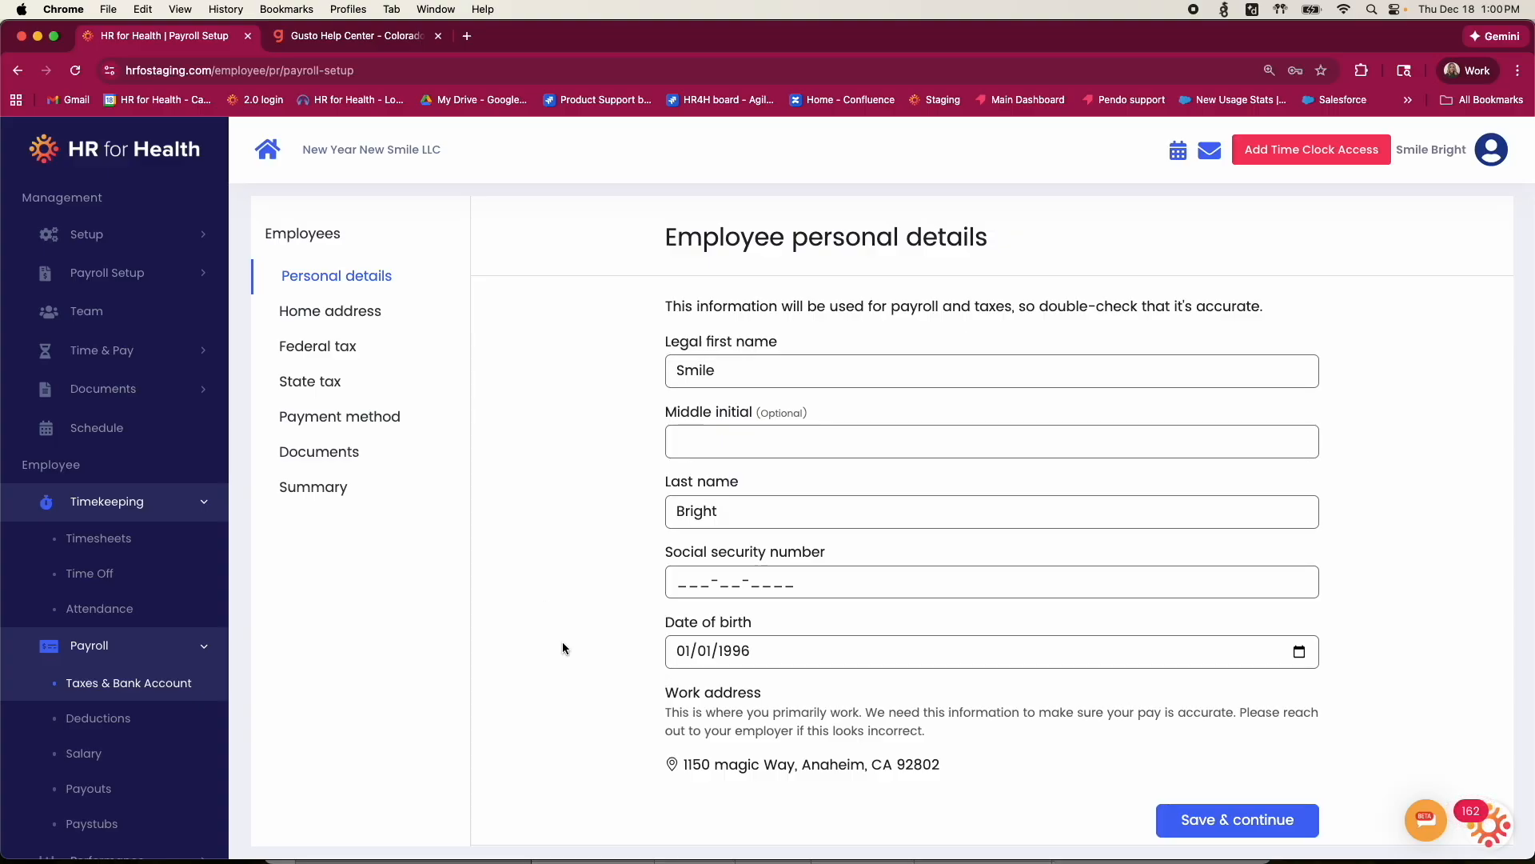
# Fill in the employee's social security number and save the personal details.
pyautogui.click(693, 580)
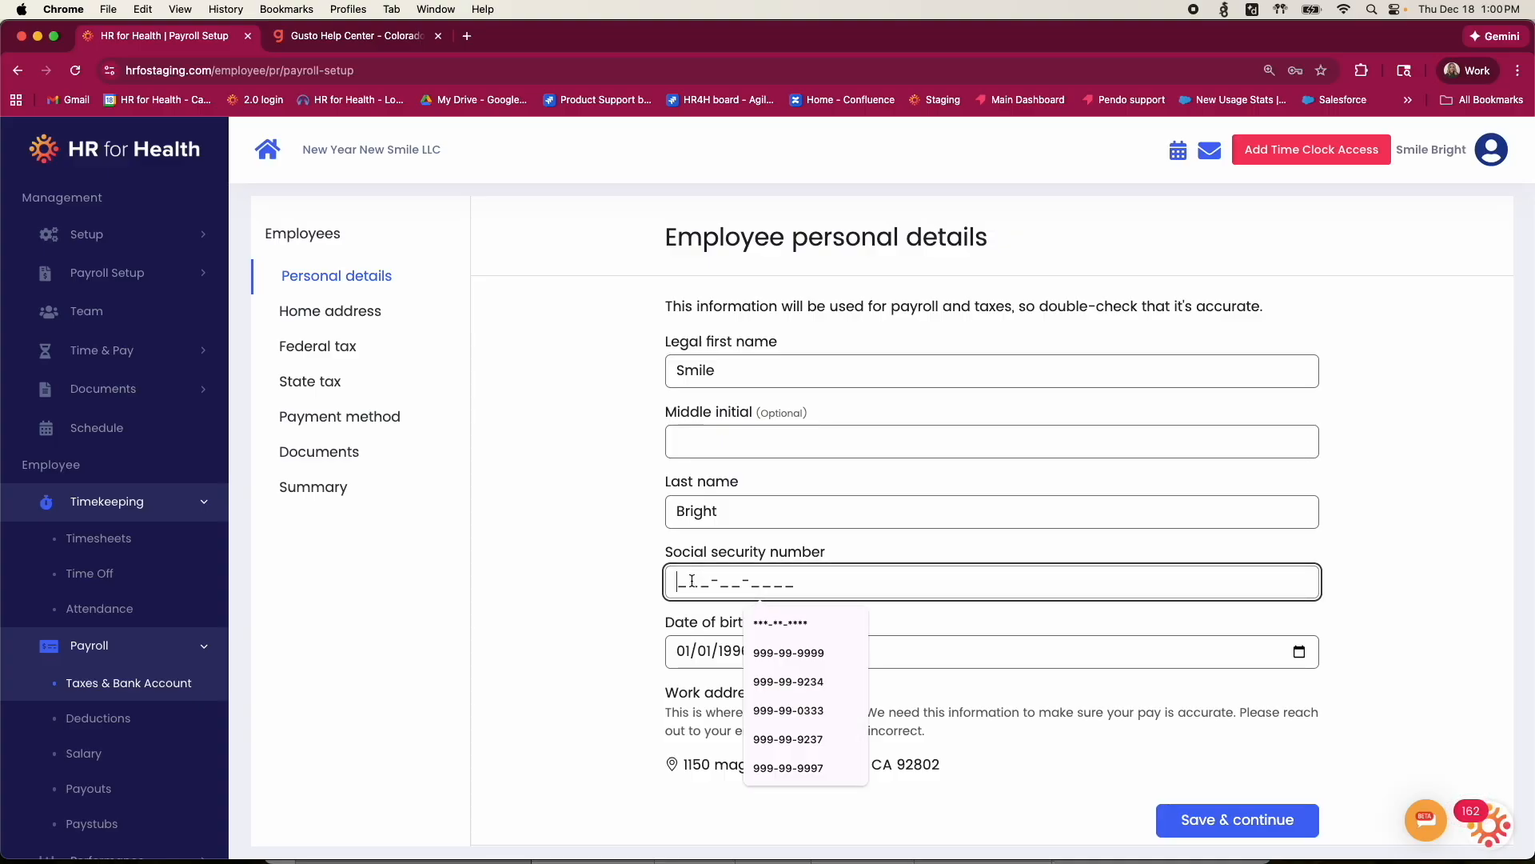
pyautogui.click(788, 681)
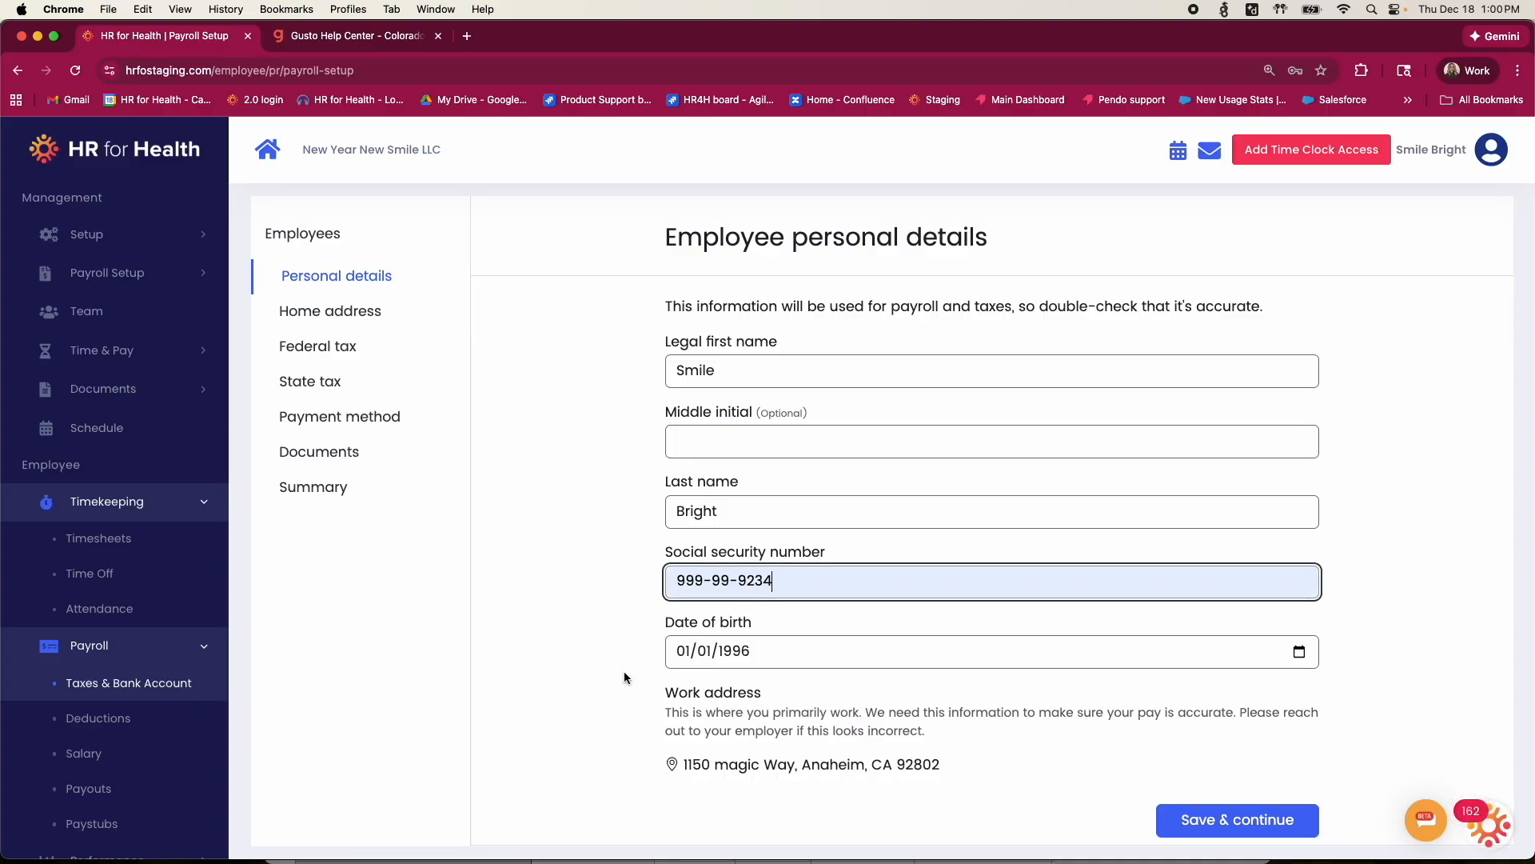
pyautogui.click(1235, 822)
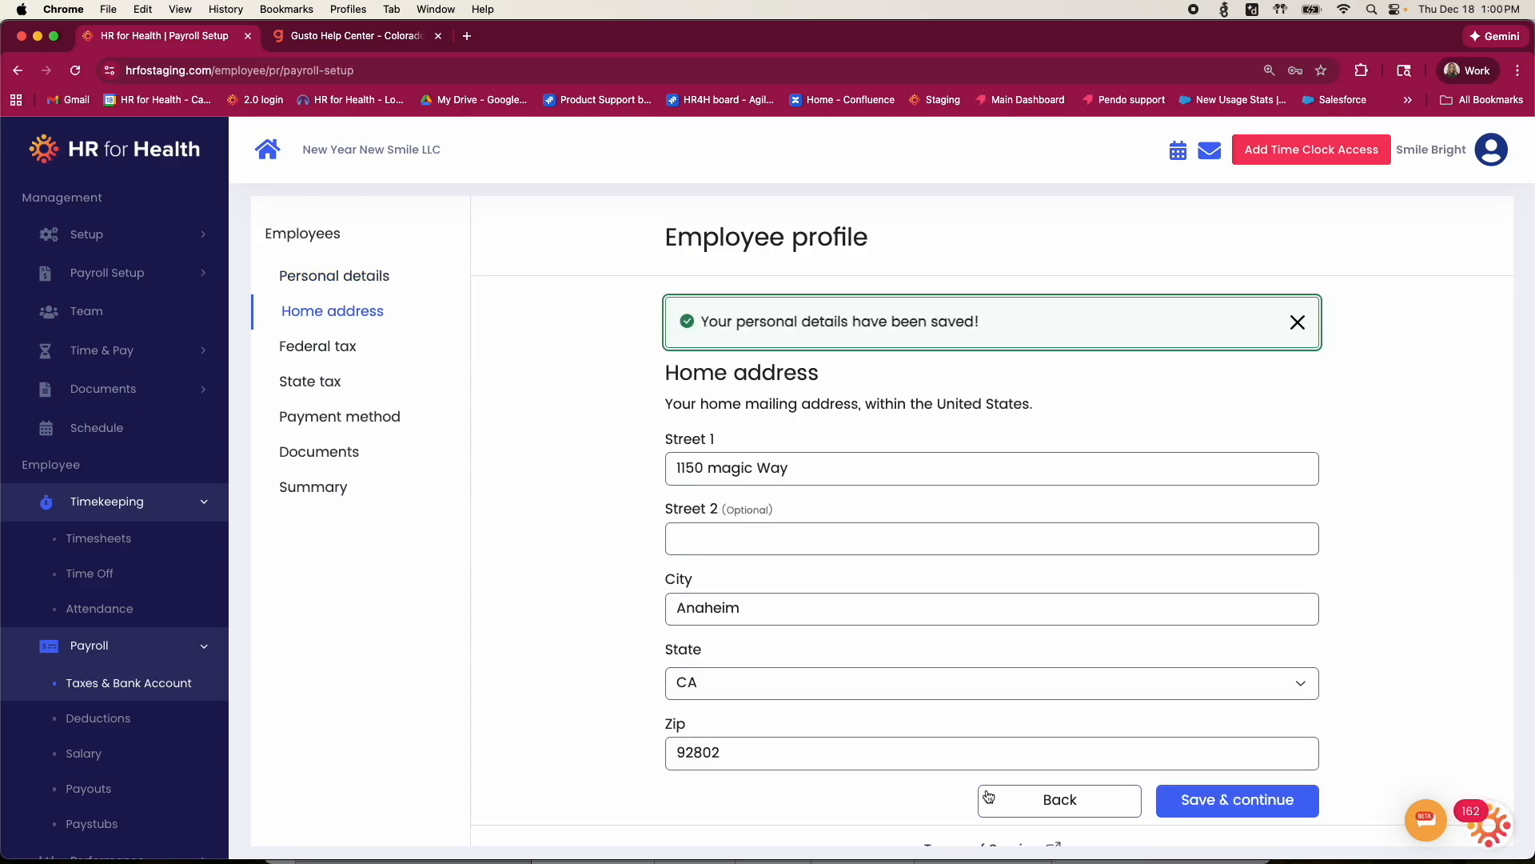
# Return to the personal details to check the work address, and save both the personal details and the home address.
pyautogui.click(1022, 800)
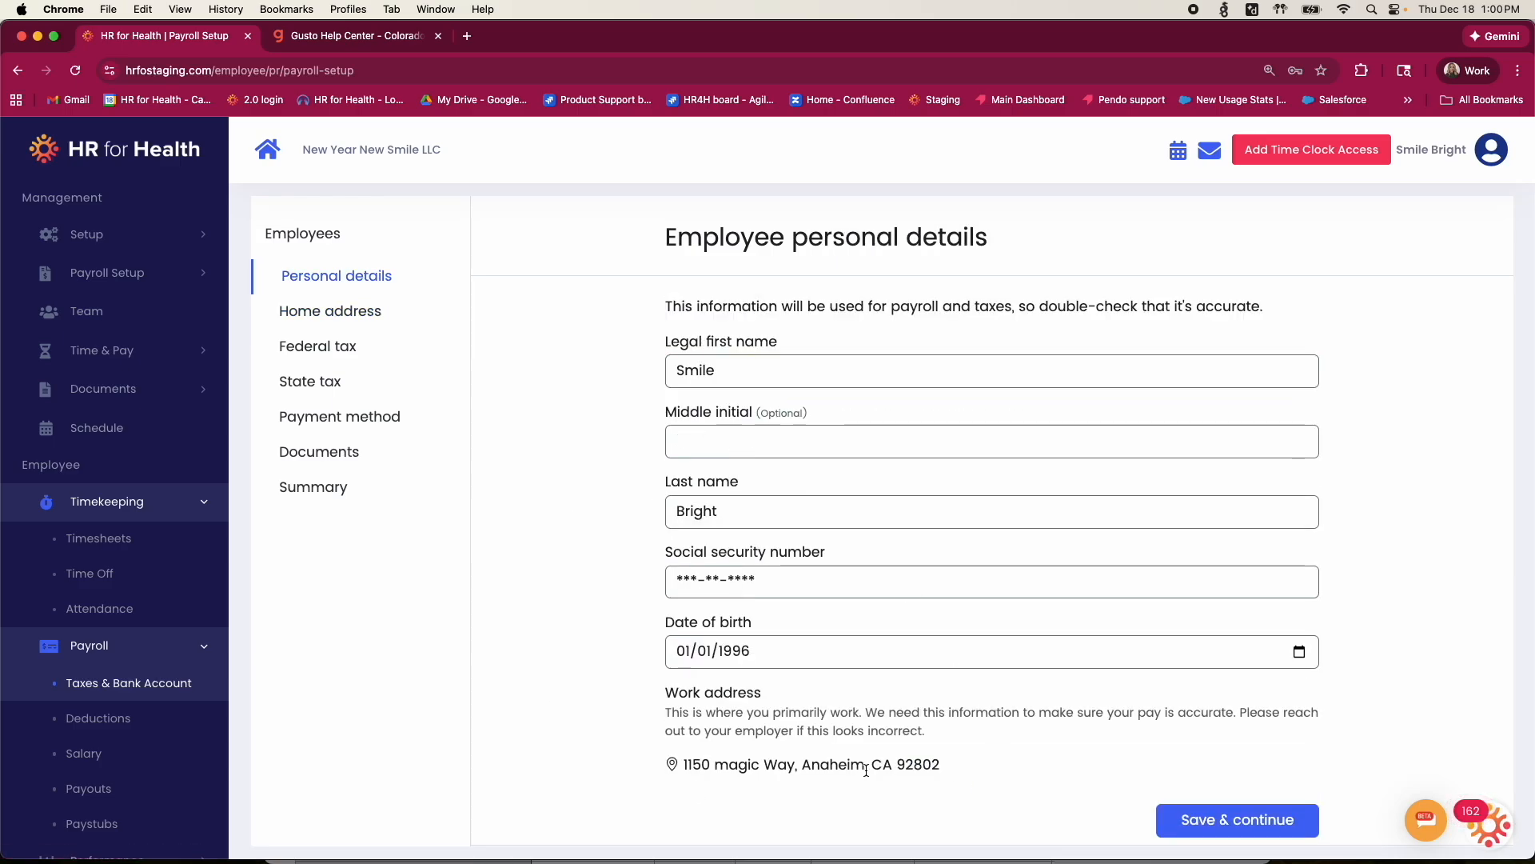
pyautogui.moveTo(947, 771); pyautogui.dragTo(676, 773)
pyautogui.click(674, 774)
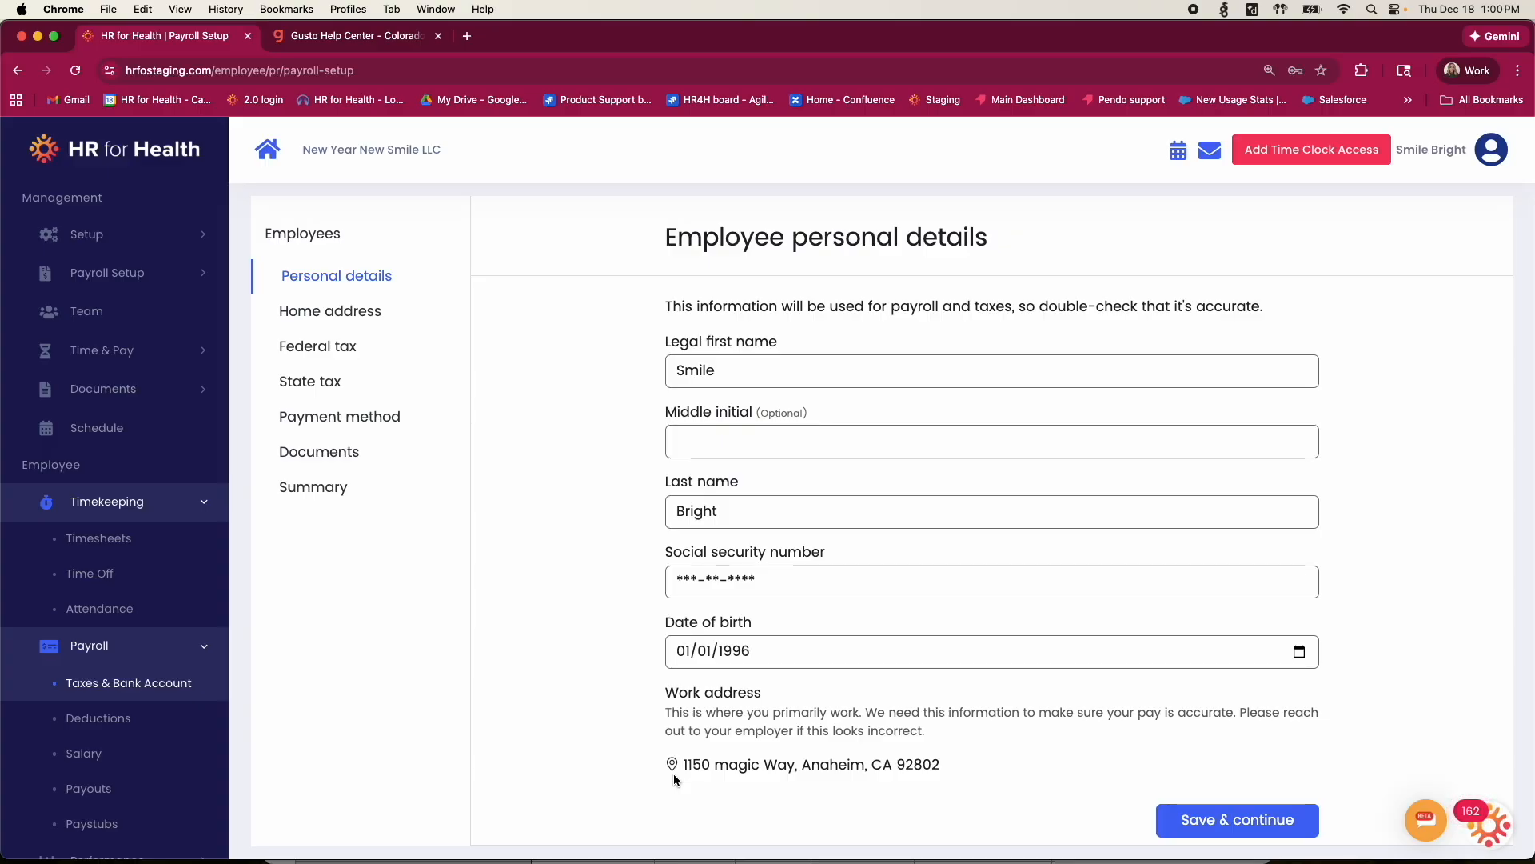
pyautogui.moveTo(940, 765); pyautogui.dragTo(711, 769)
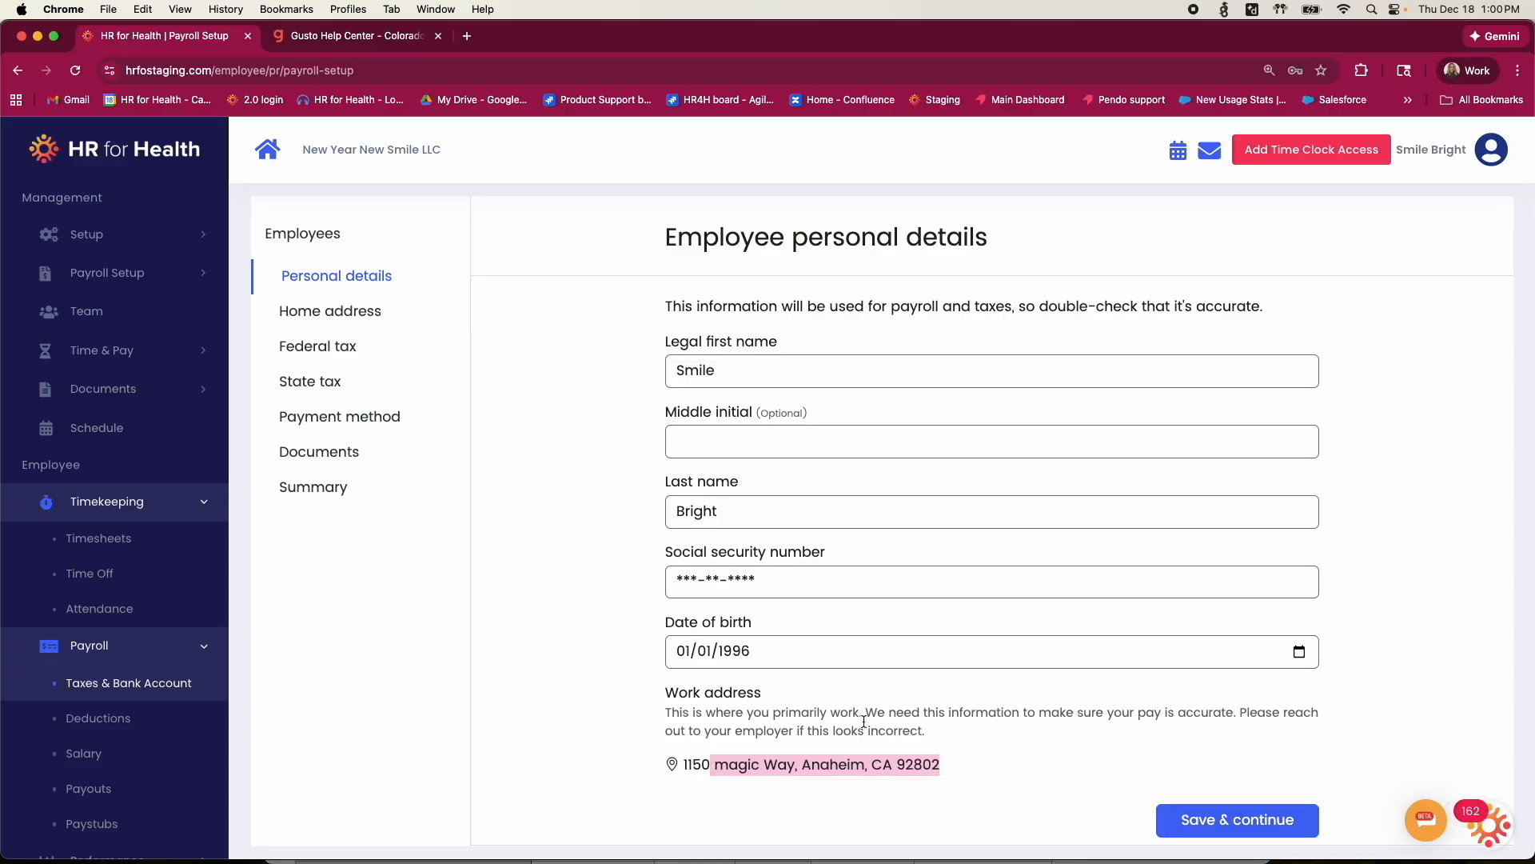
pyautogui.click(1011, 735)
pyautogui.click(1287, 817)
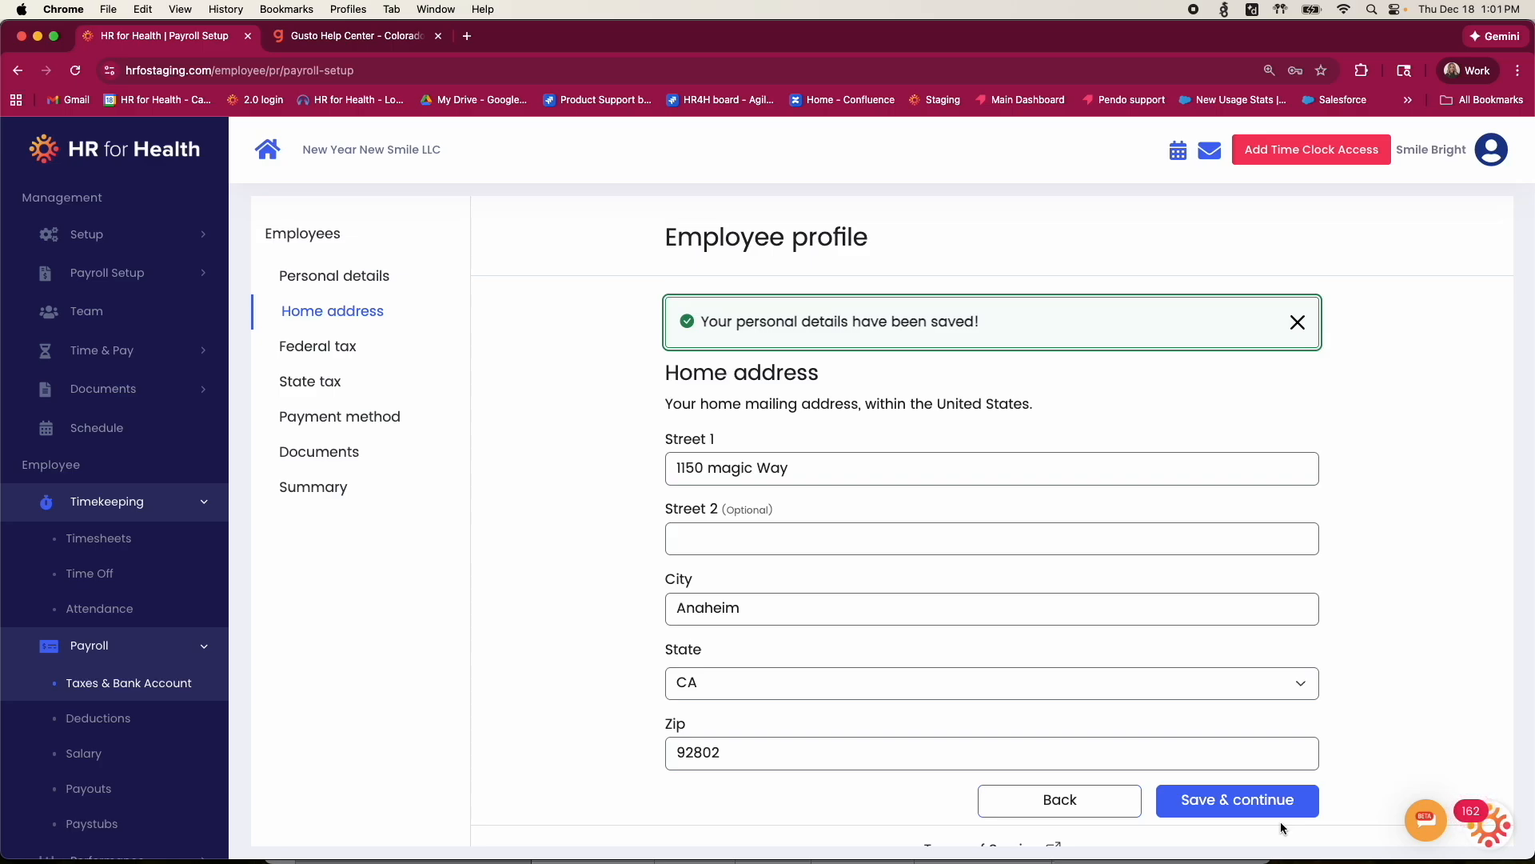
pyautogui.click(1273, 801)
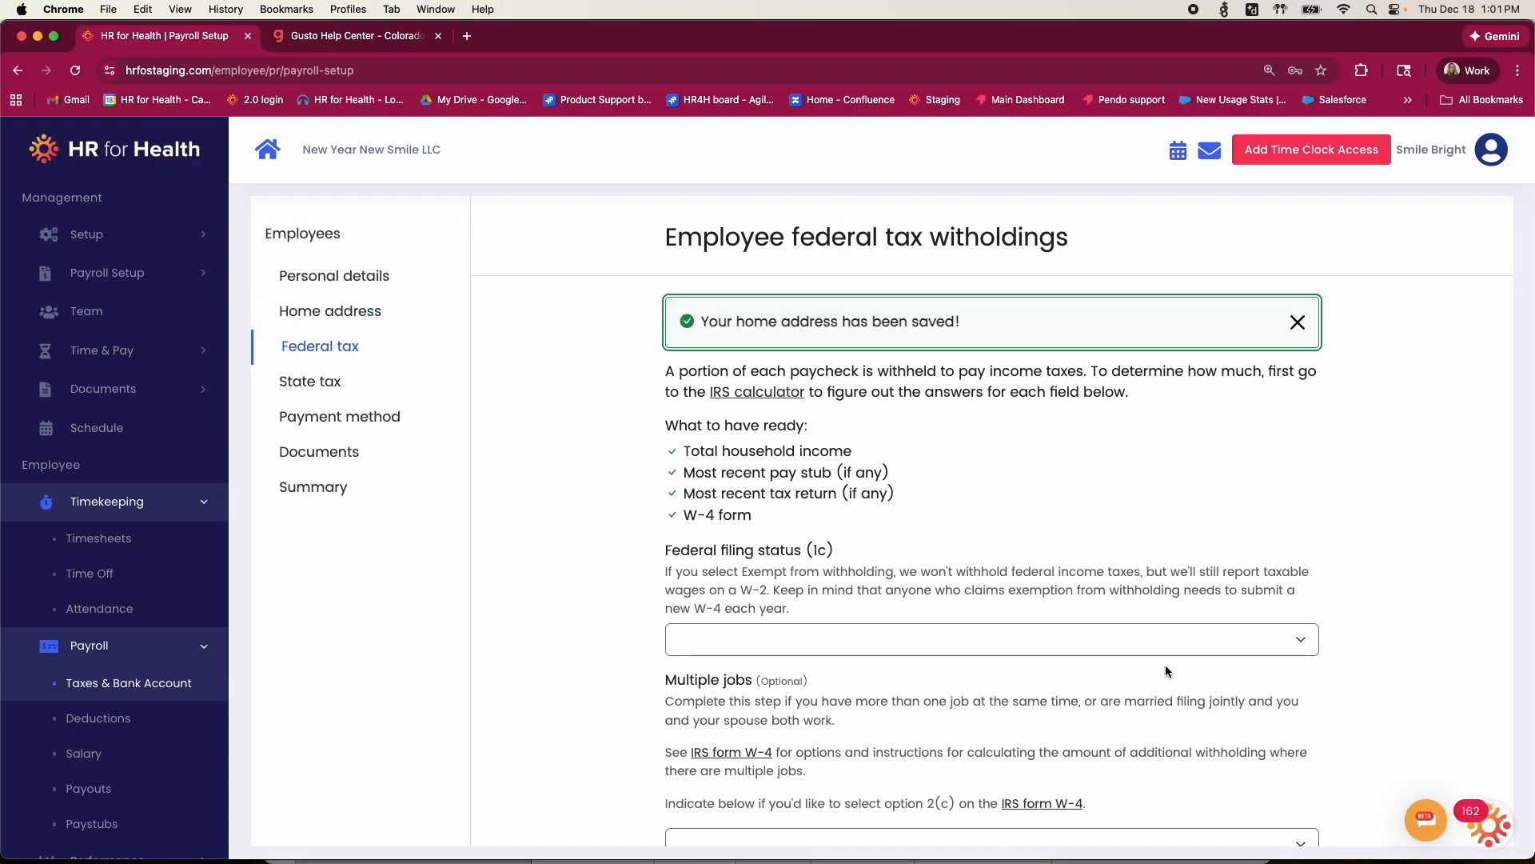
# Examine the federal tax withholding fields, from filing status and multiple jobs to dependents, other income, deductions and extra withholding.
pyautogui.scroll(-2, 1166, 670)
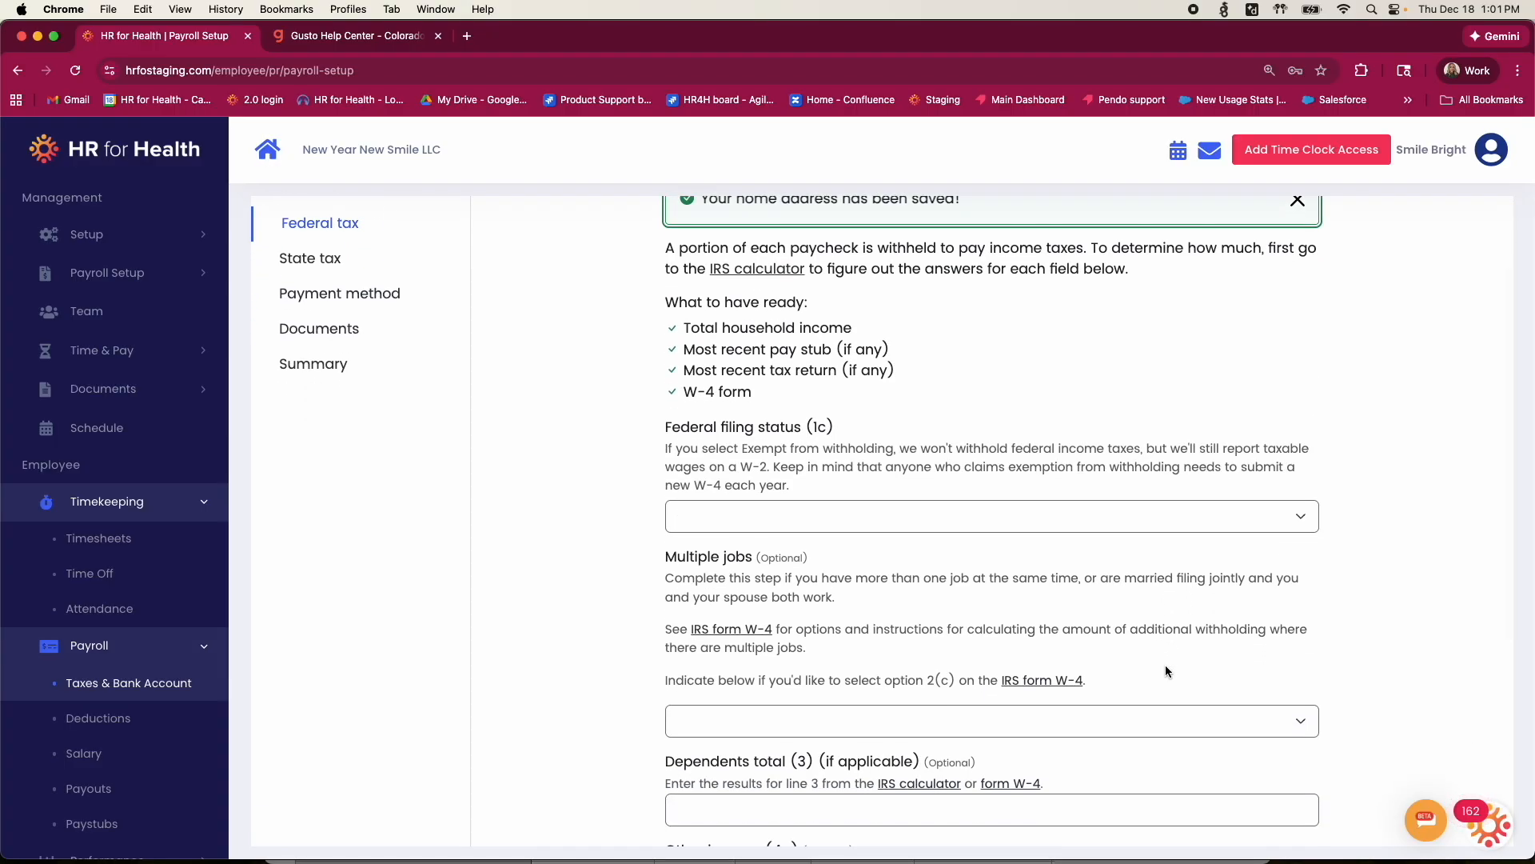
pyautogui.scroll(2, 1164, 668)
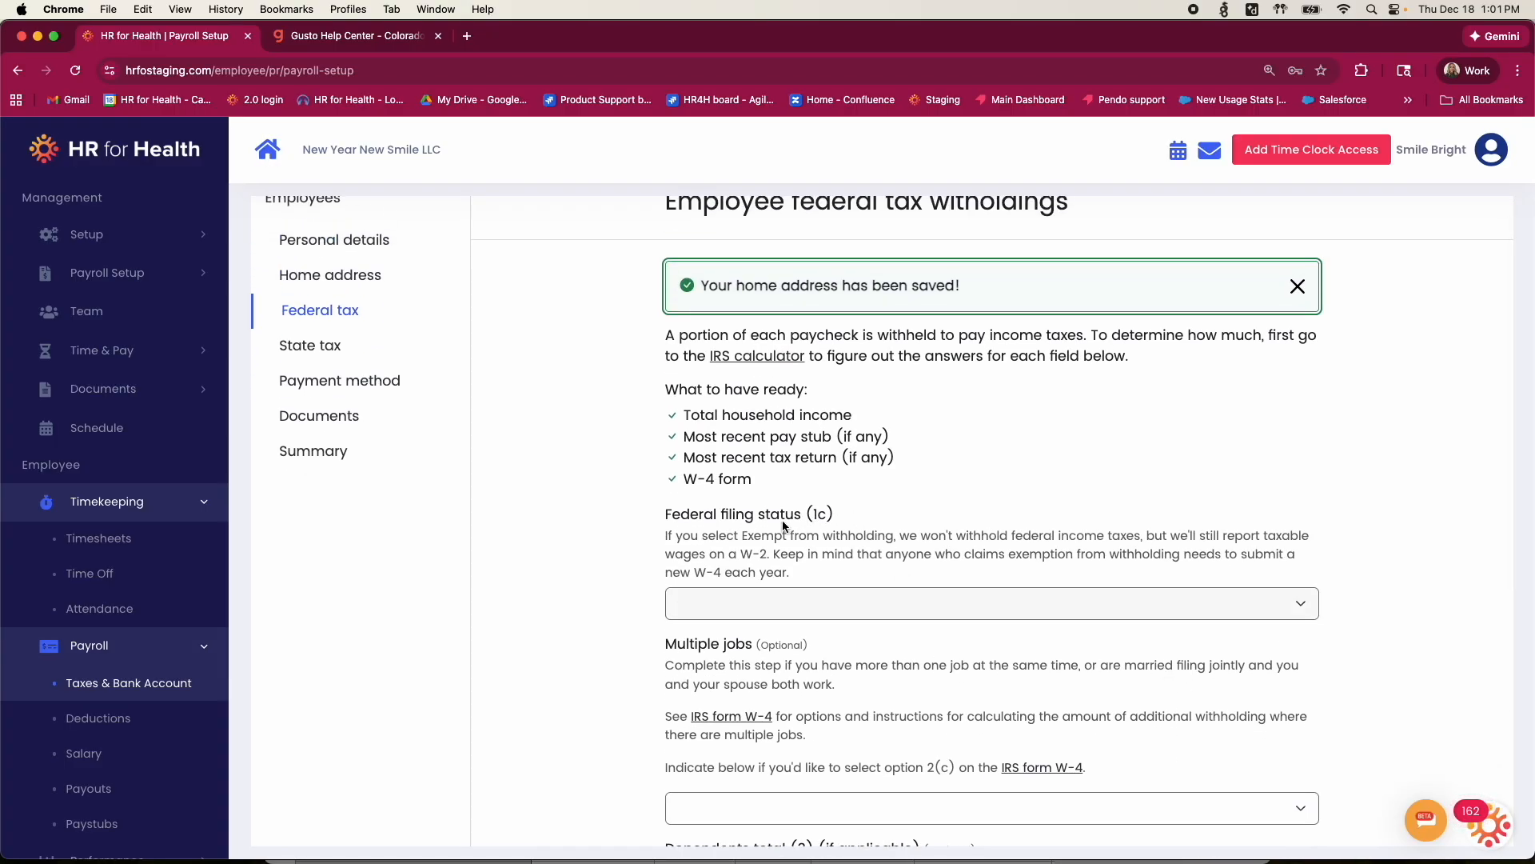
pyautogui.scroll(-2, 771, 533)
pyautogui.scroll(-3, 771, 534)
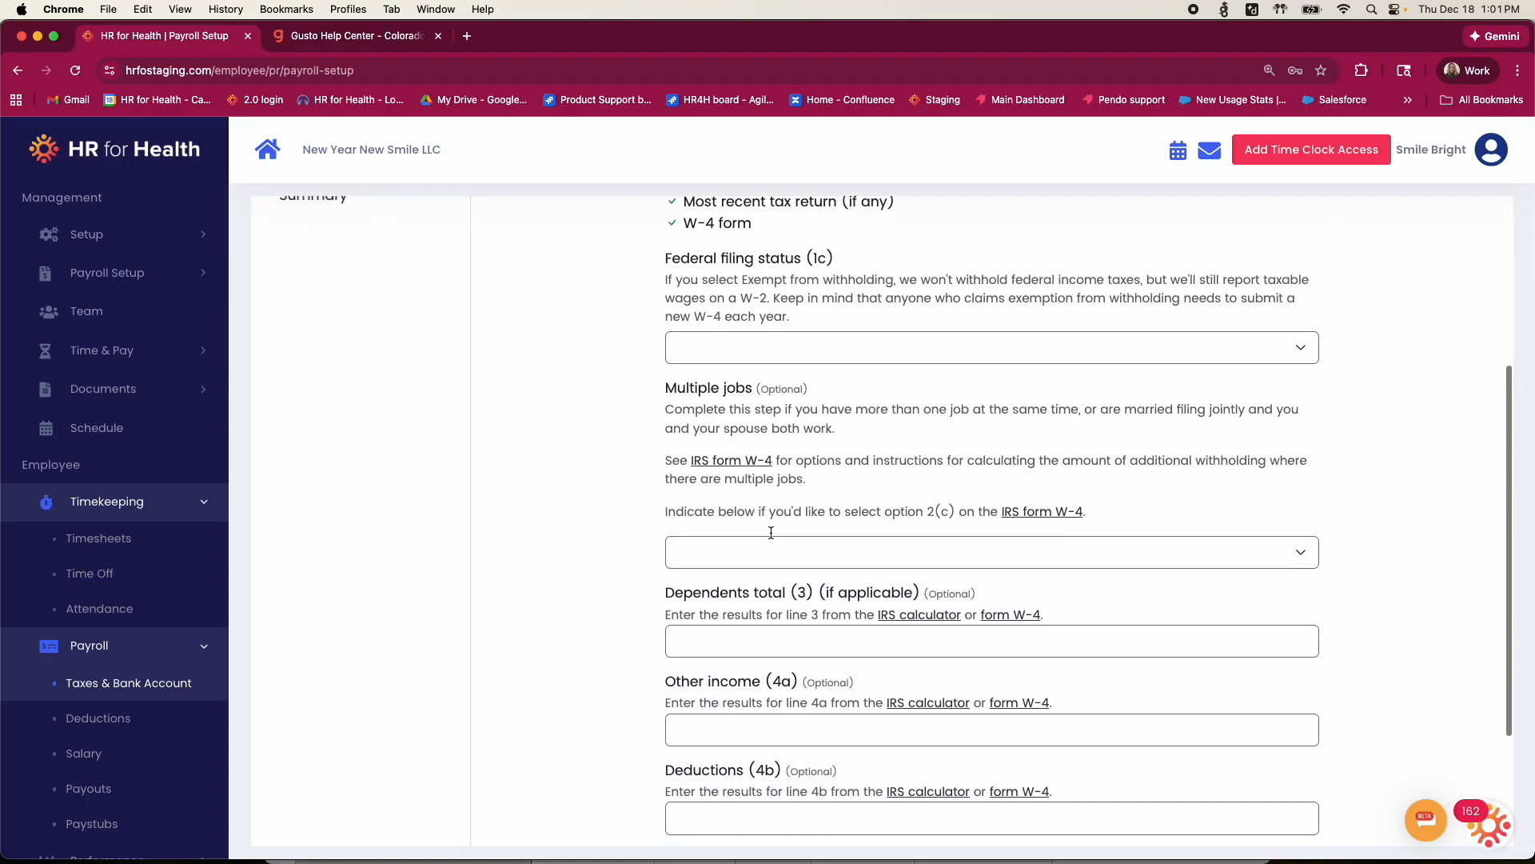
pyautogui.scroll(-2, 736, 668)
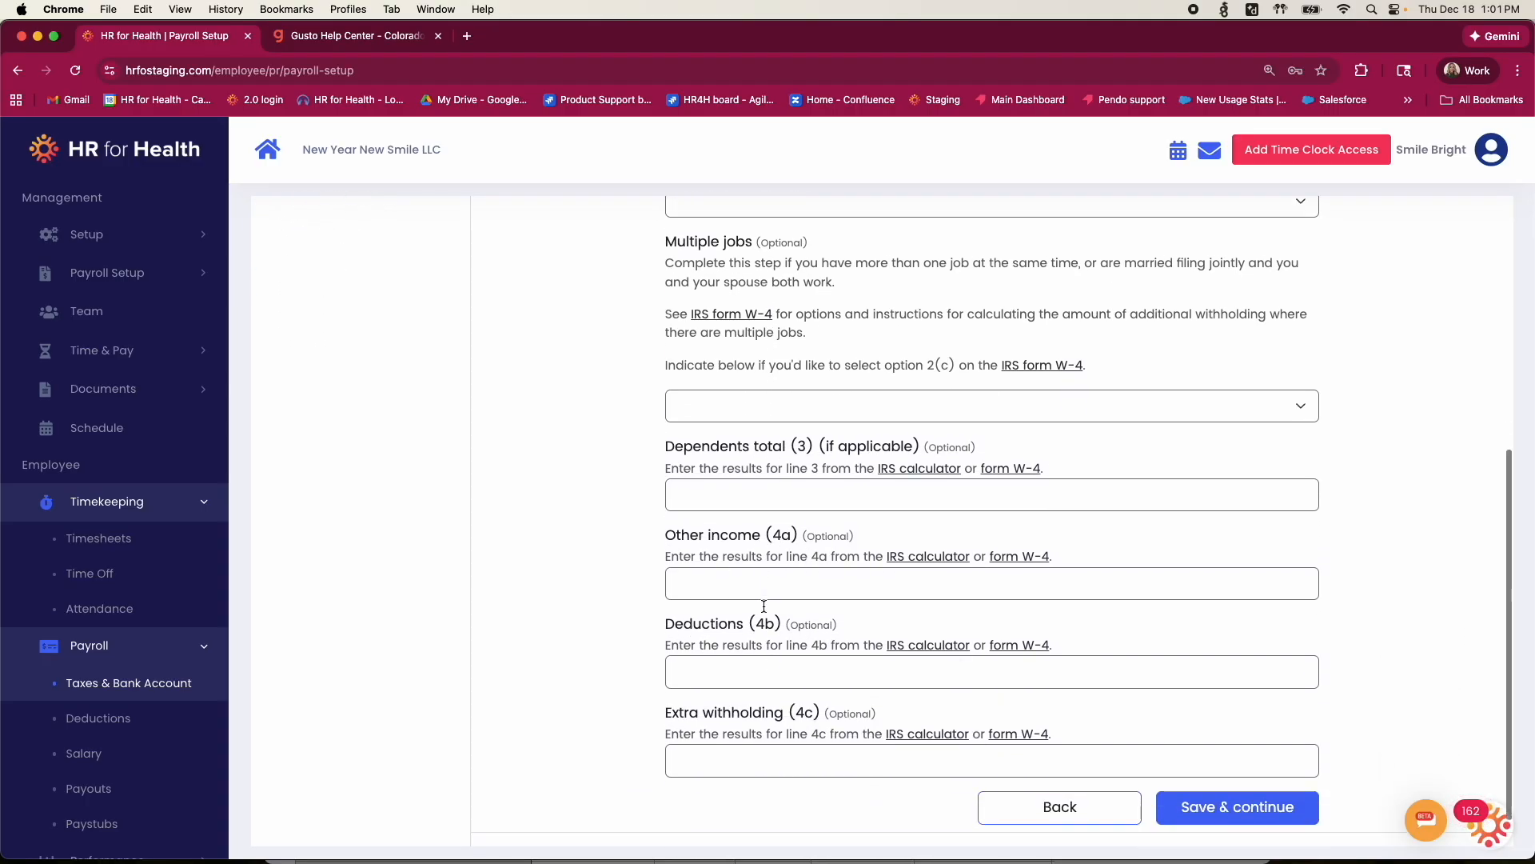
pyautogui.scroll(7, 702, 629)
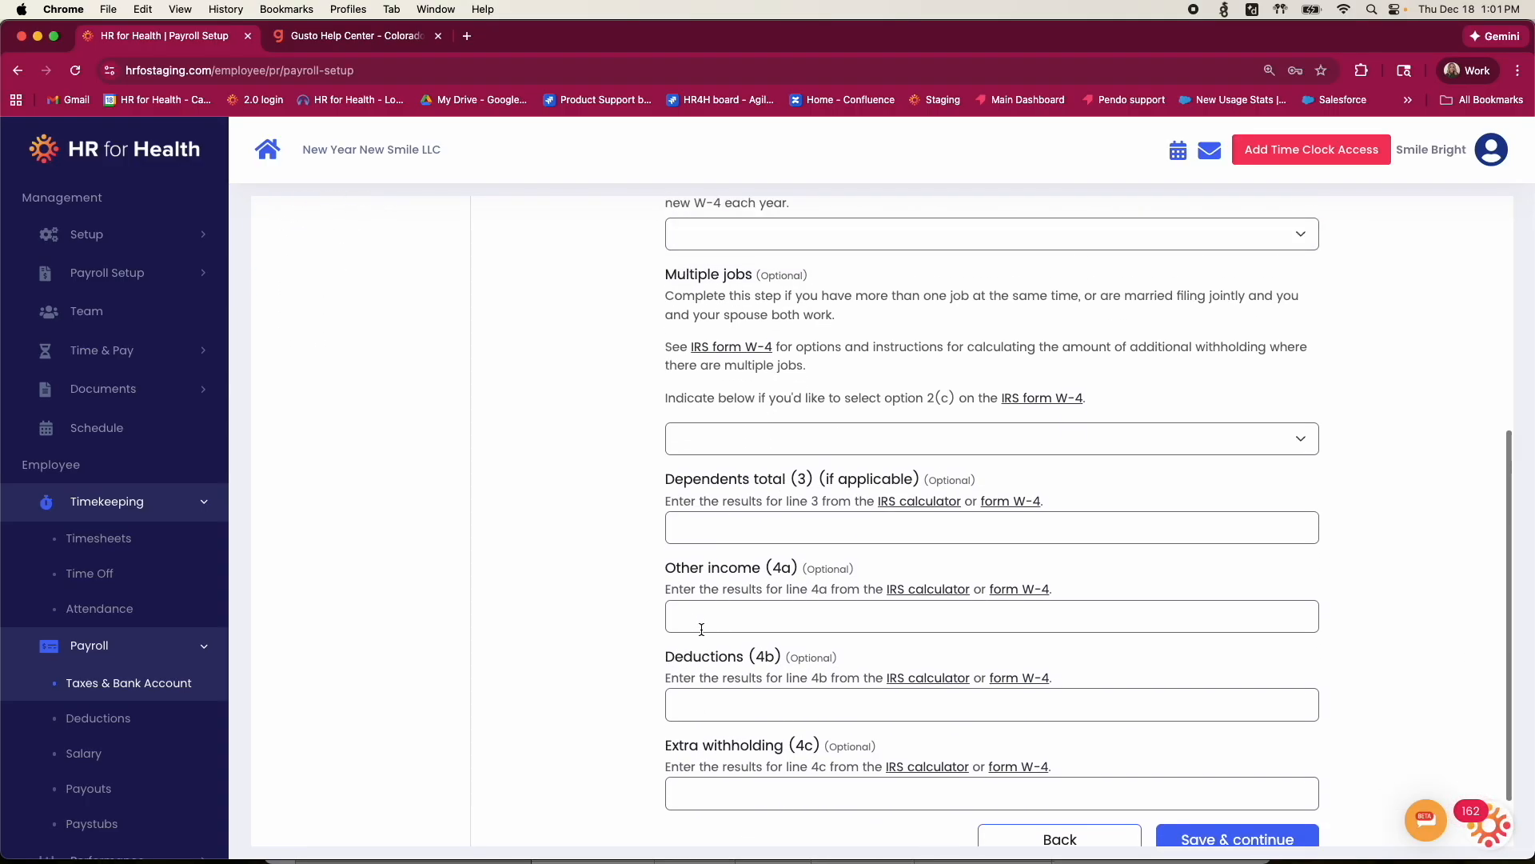
pyautogui.scroll(-1, 717, 737)
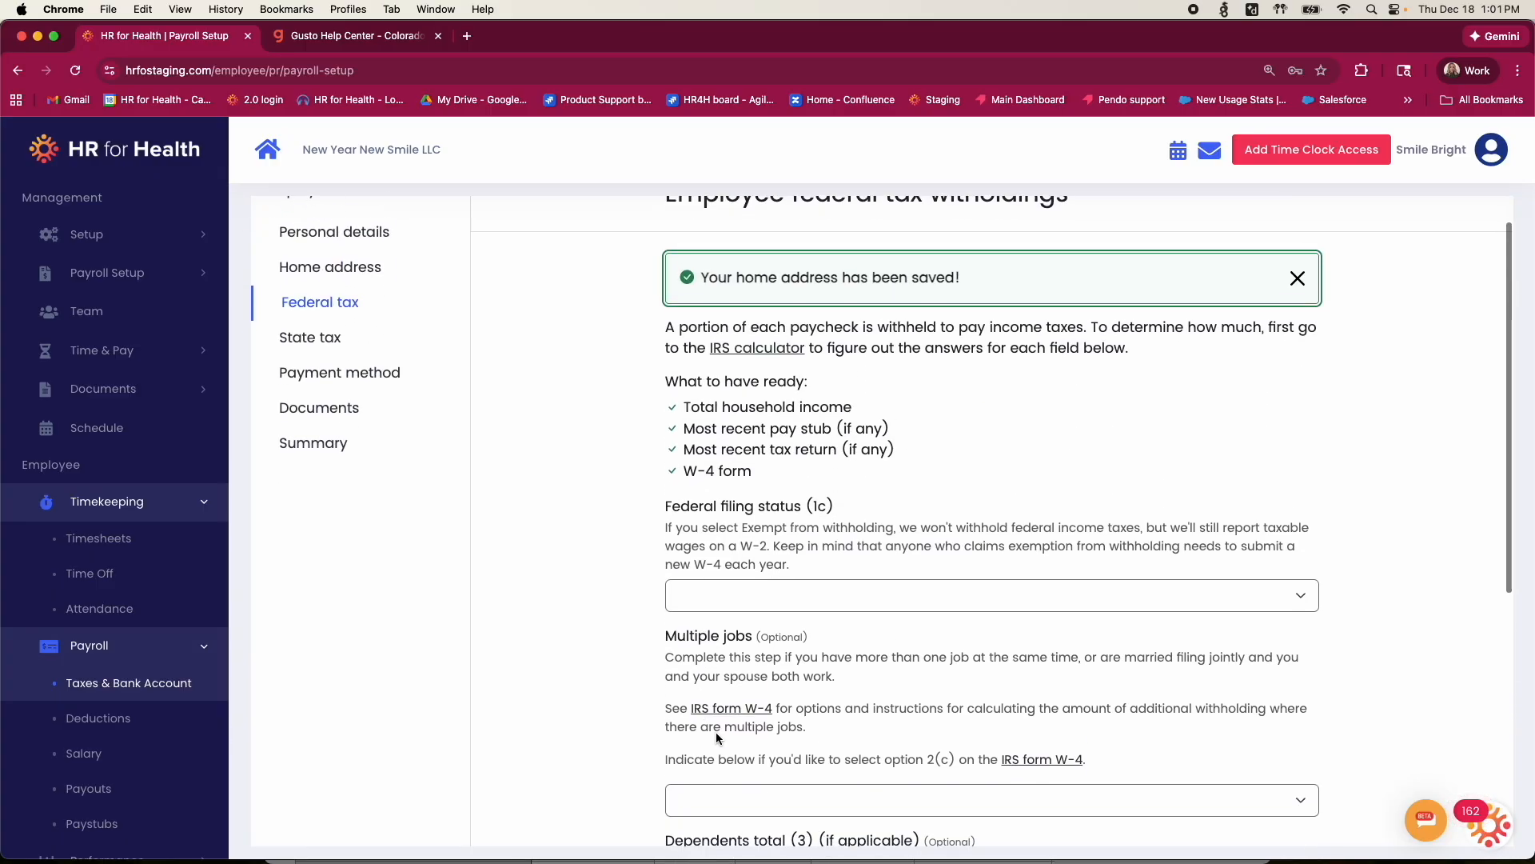
pyautogui.scroll(1, 717, 738)
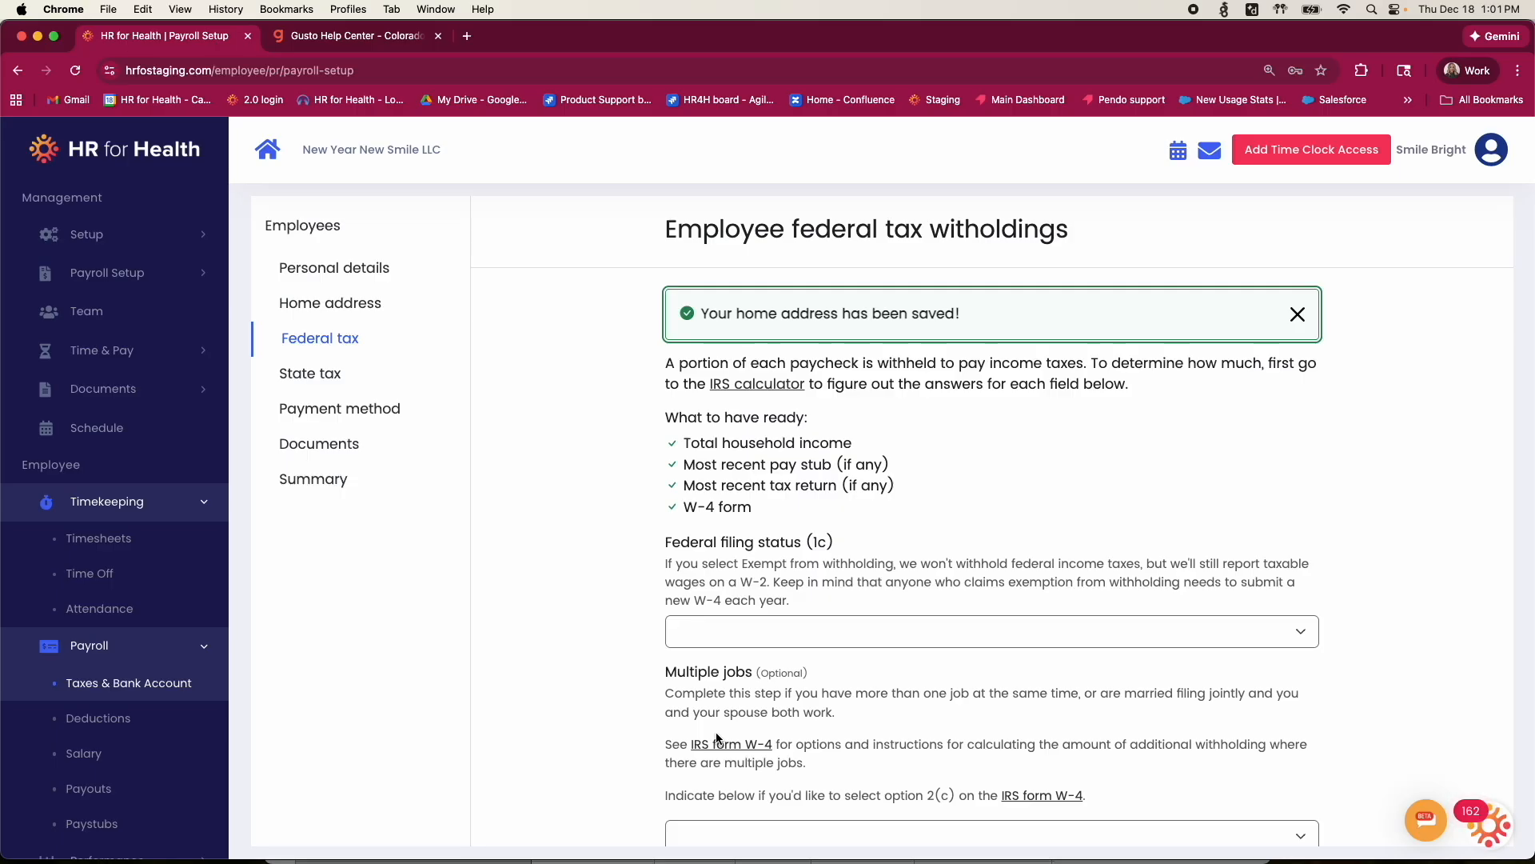
pyautogui.scroll(-1, 764, 708)
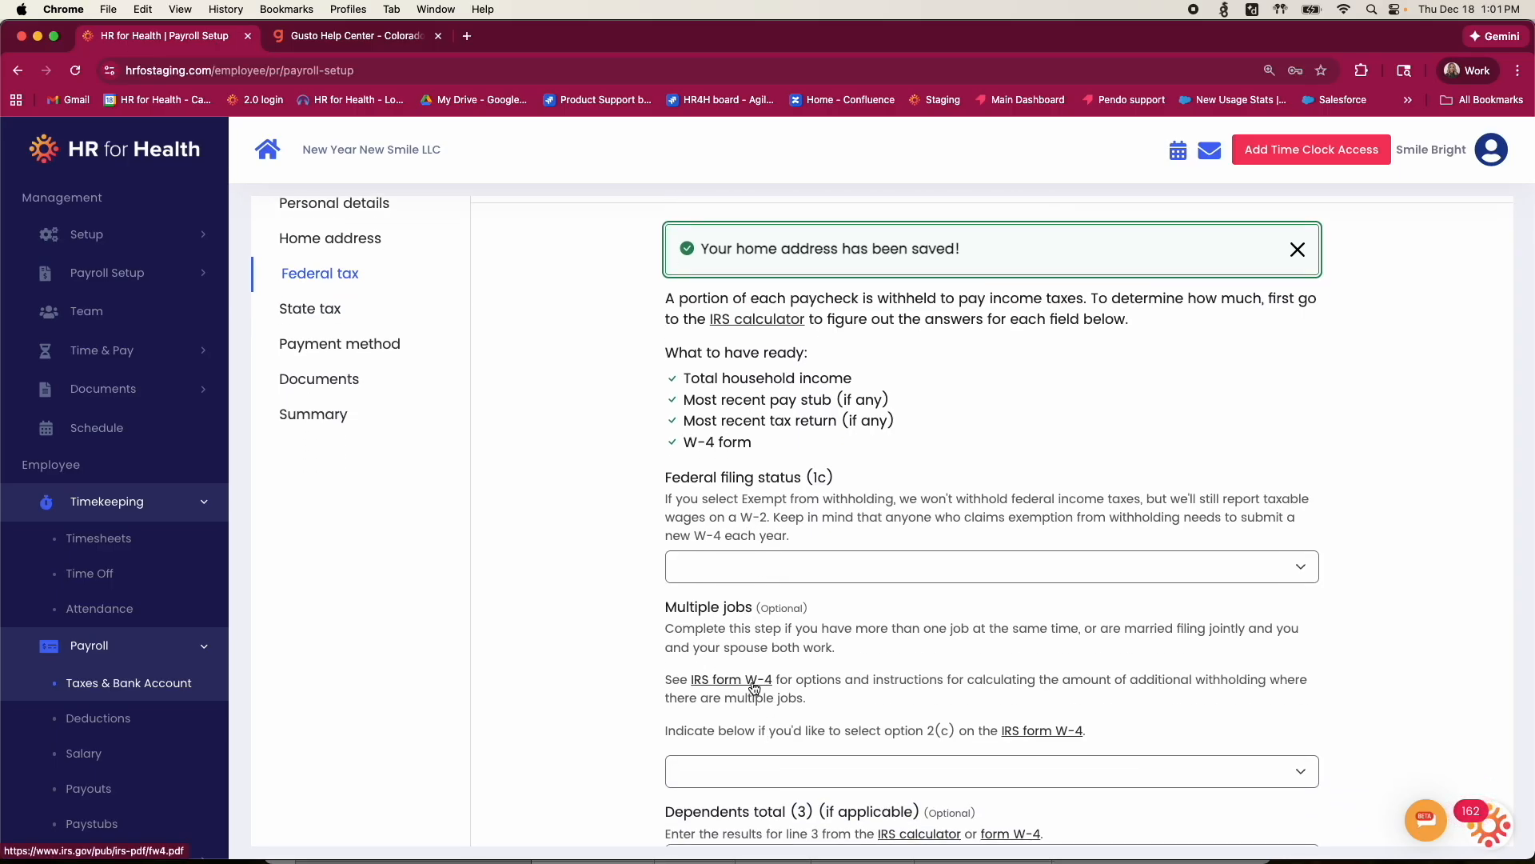
pyautogui.scroll(1, 754, 689)
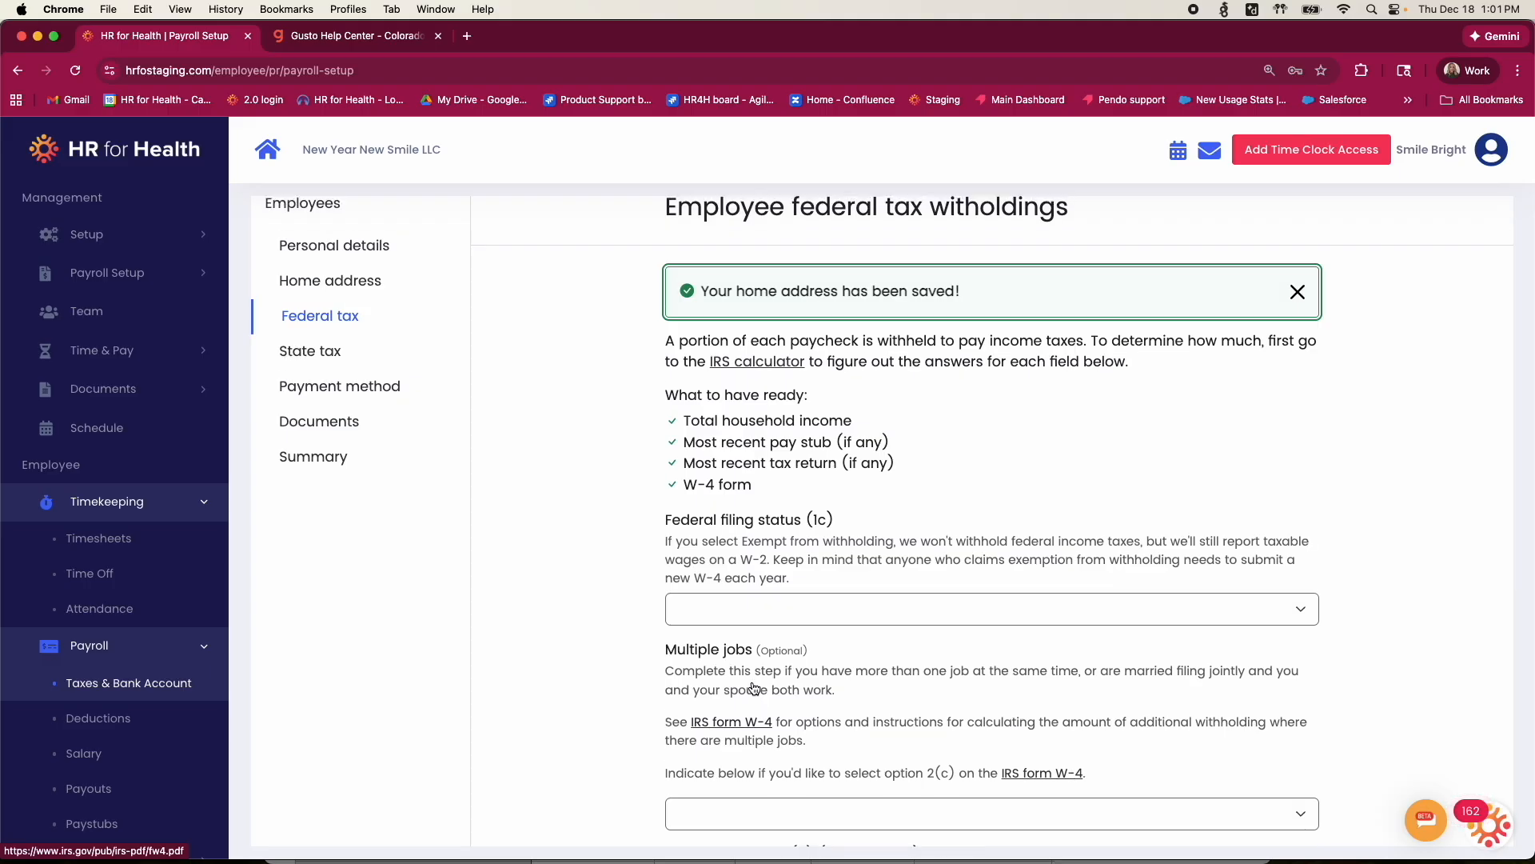
# Set the employee's federal filing status to Single and save the federal tax details.
pyautogui.click(759, 620)
pyautogui.click(758, 635)
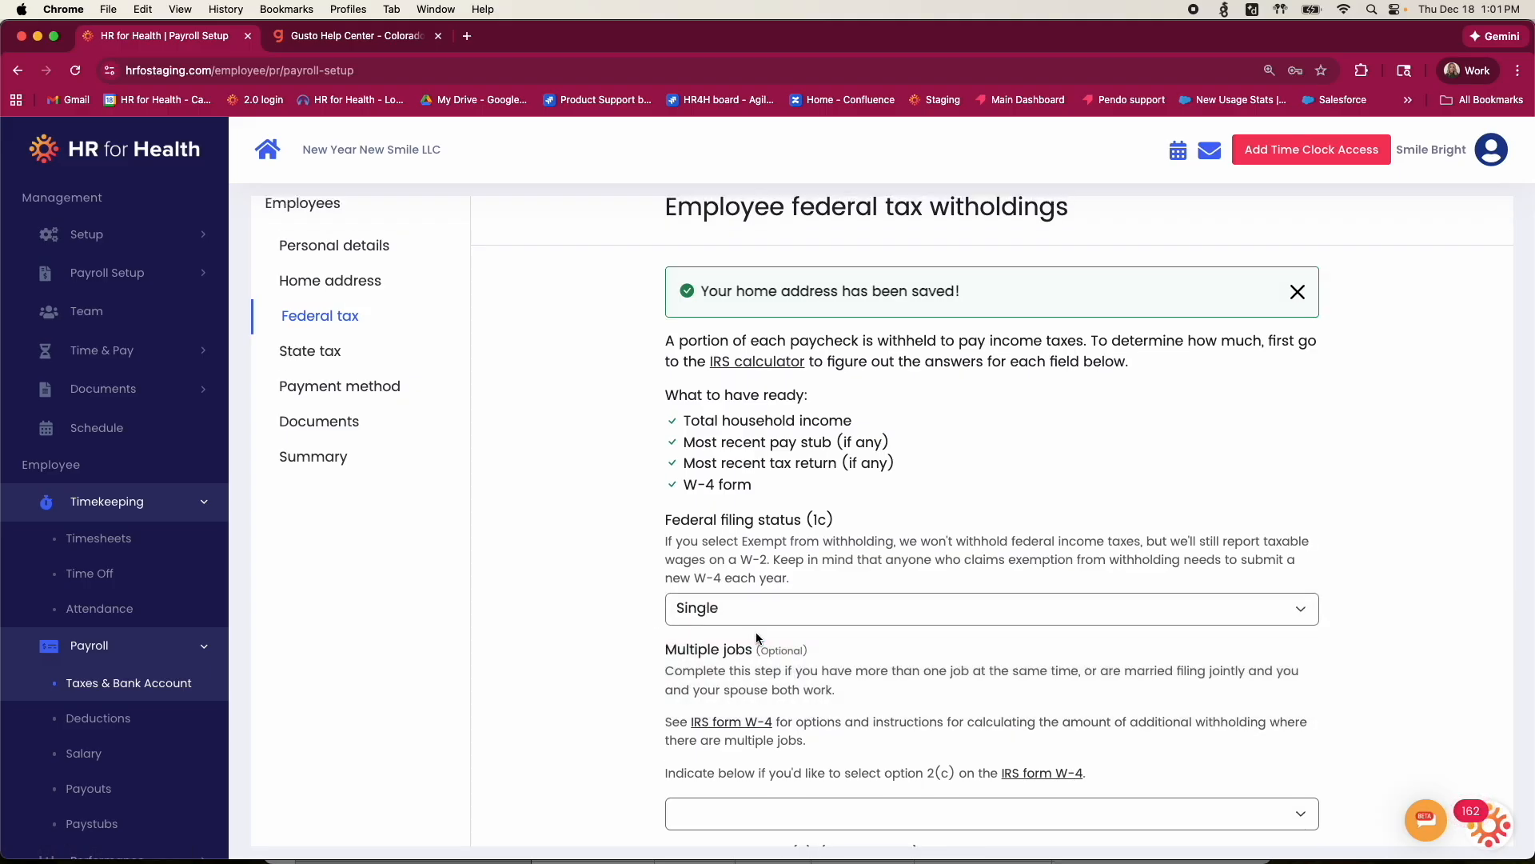
pyautogui.scroll(-5, 757, 638)
pyautogui.click(1304, 780)
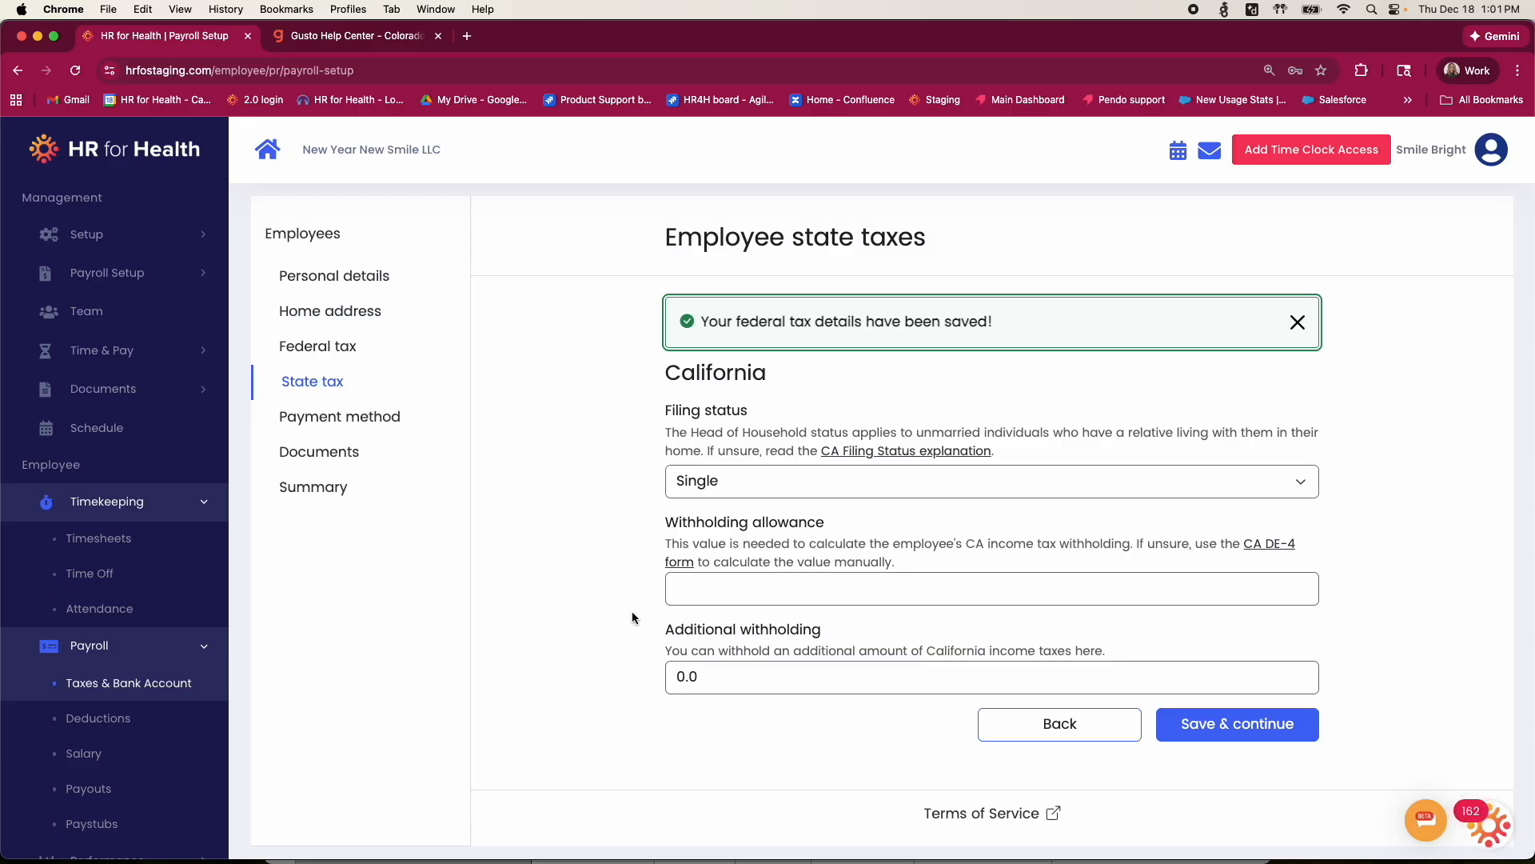
# Set the California withholding allowance to 0 and save the state tax details.
pyautogui.click(715, 589)
pyautogui.click(760, 629)
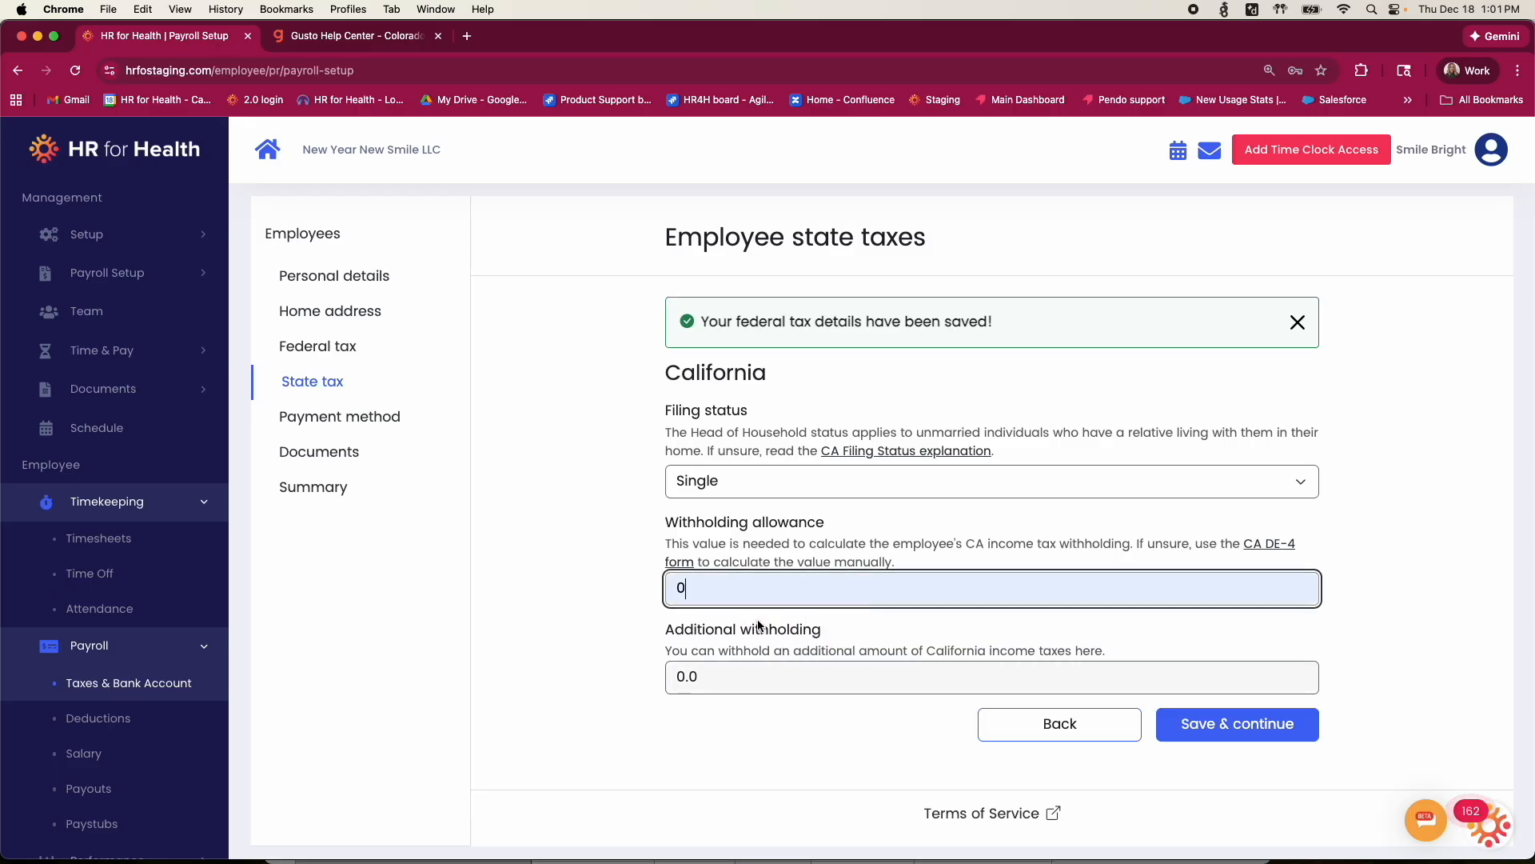
pyautogui.click(1240, 732)
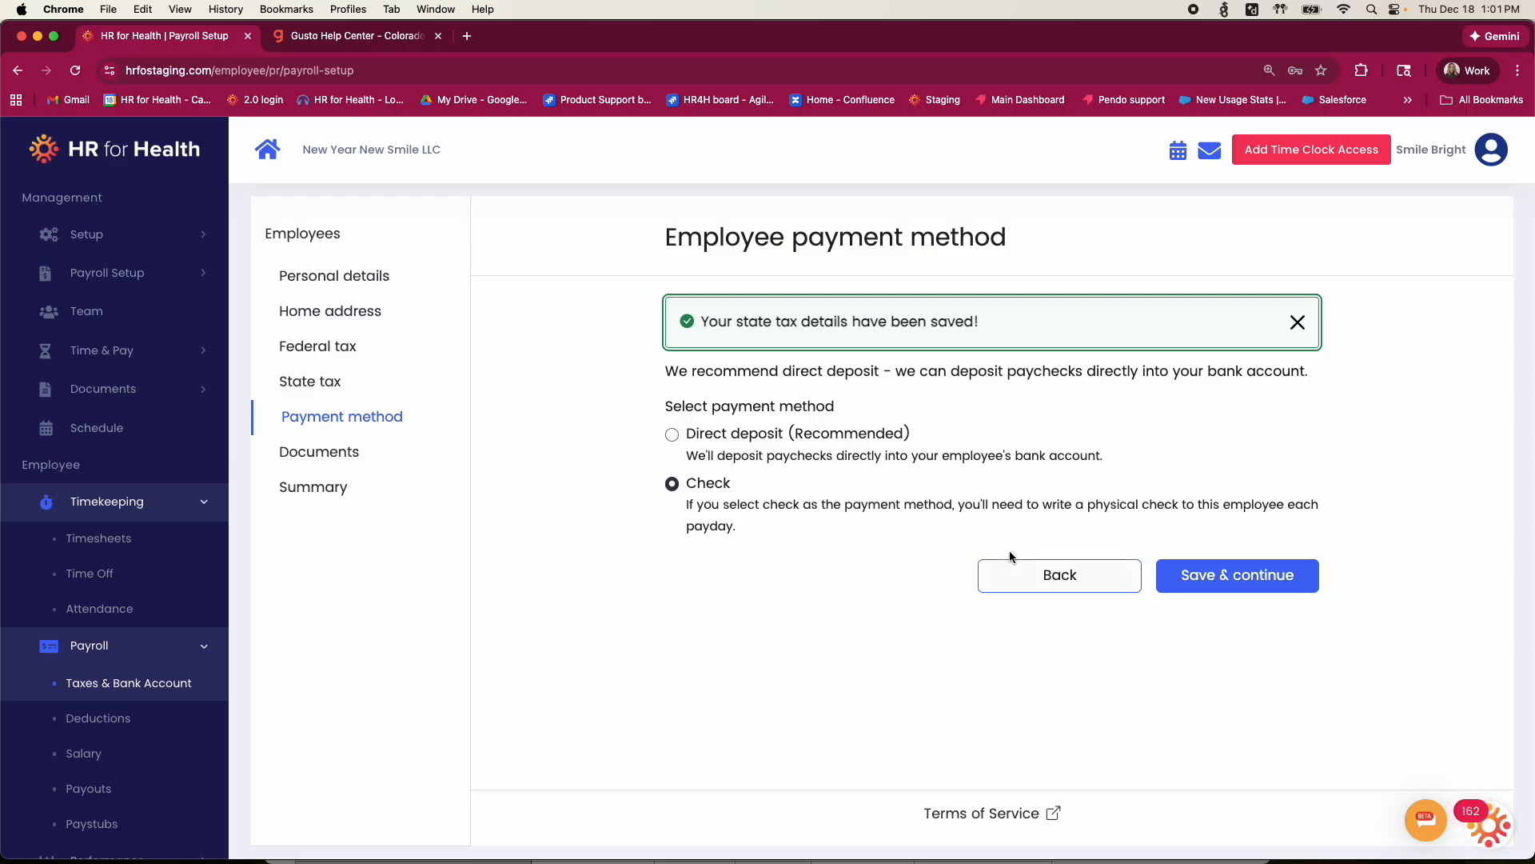
# Choose direct deposit to view the employee bank account form, back out without adding an account, and save Check as the payment method.
pyautogui.click(702, 437)
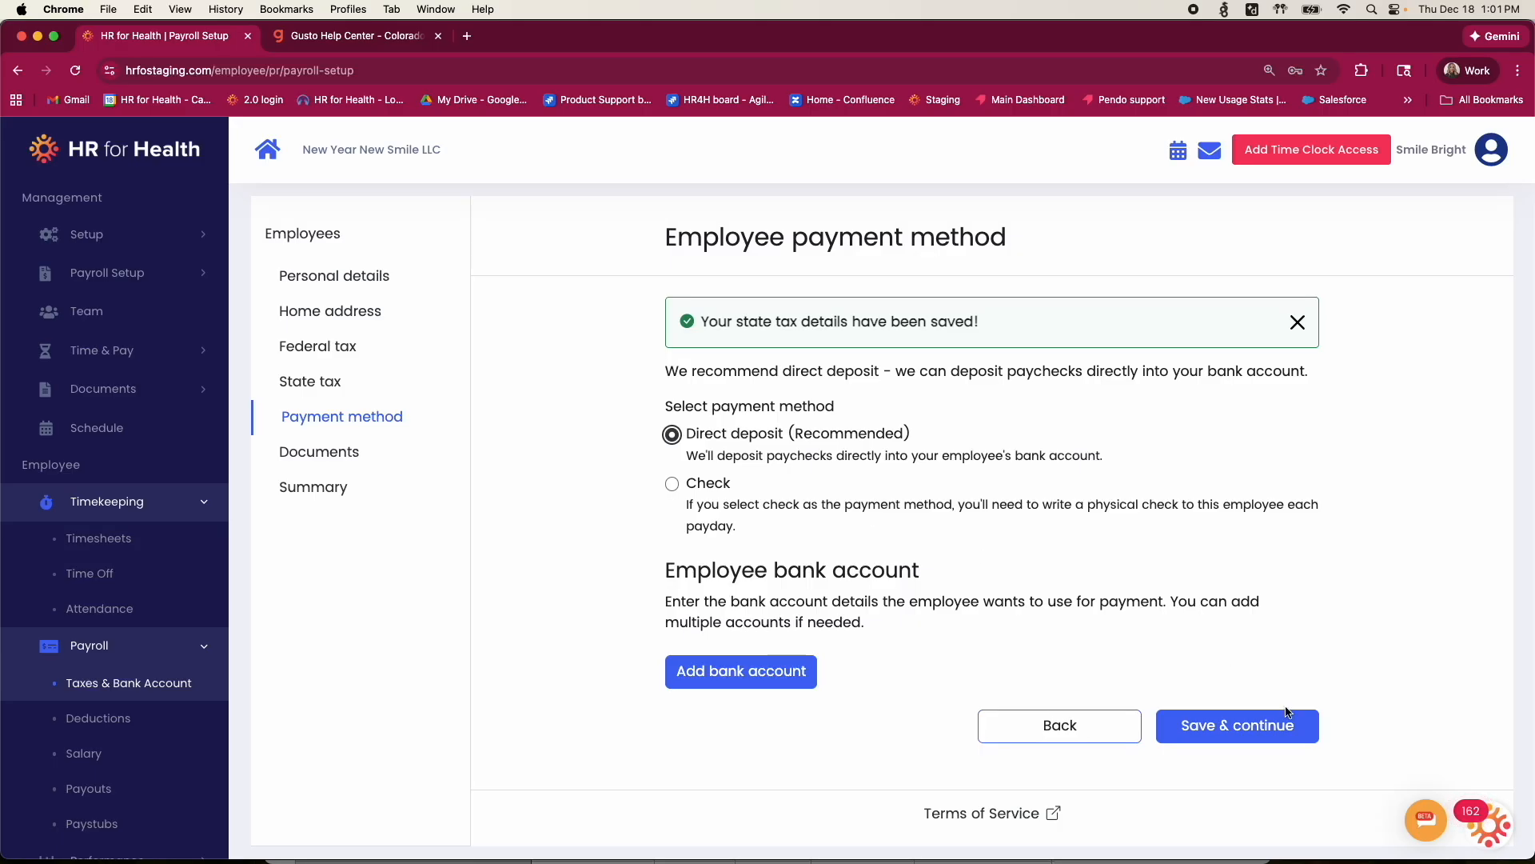
pyautogui.click(1289, 734)
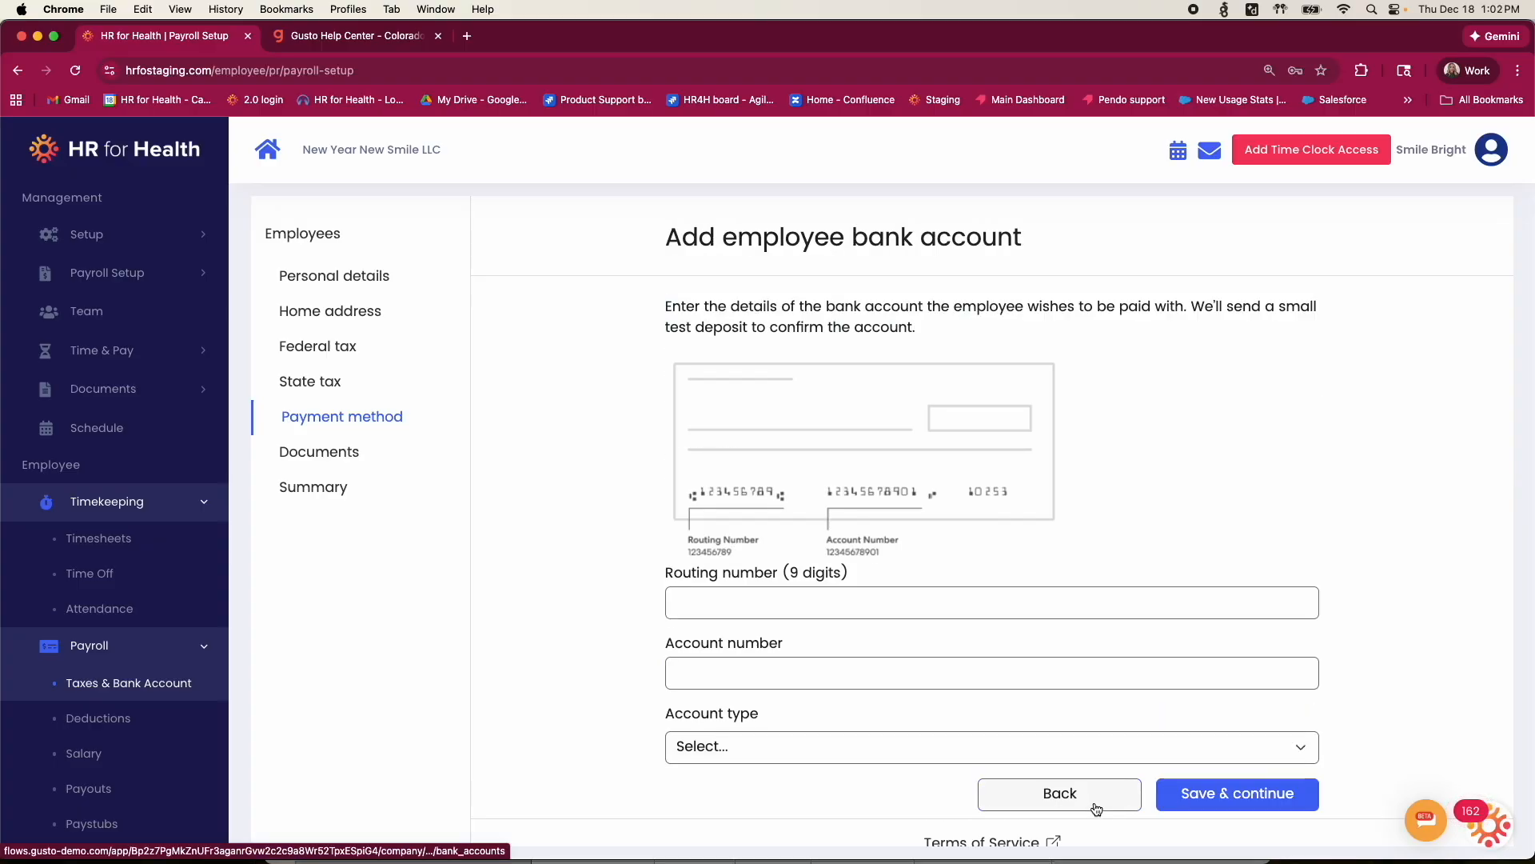
pyautogui.click(1090, 804)
pyautogui.click(1221, 513)
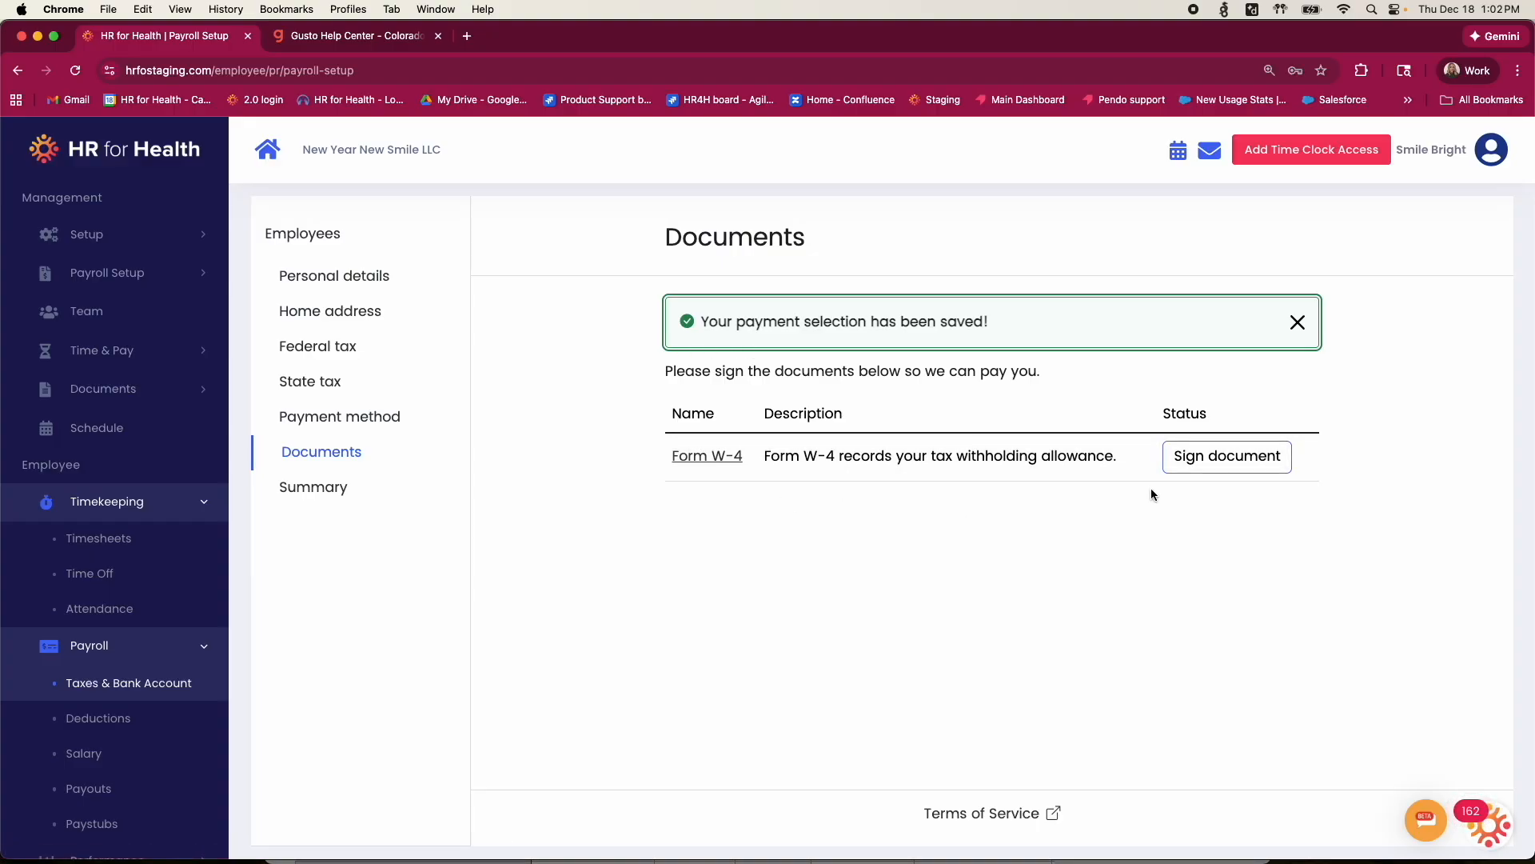
# Sign the Form W-4 electronically with the signature "test", agree to sign electronically, and continue past the documents section.
pyautogui.click(1245, 470)
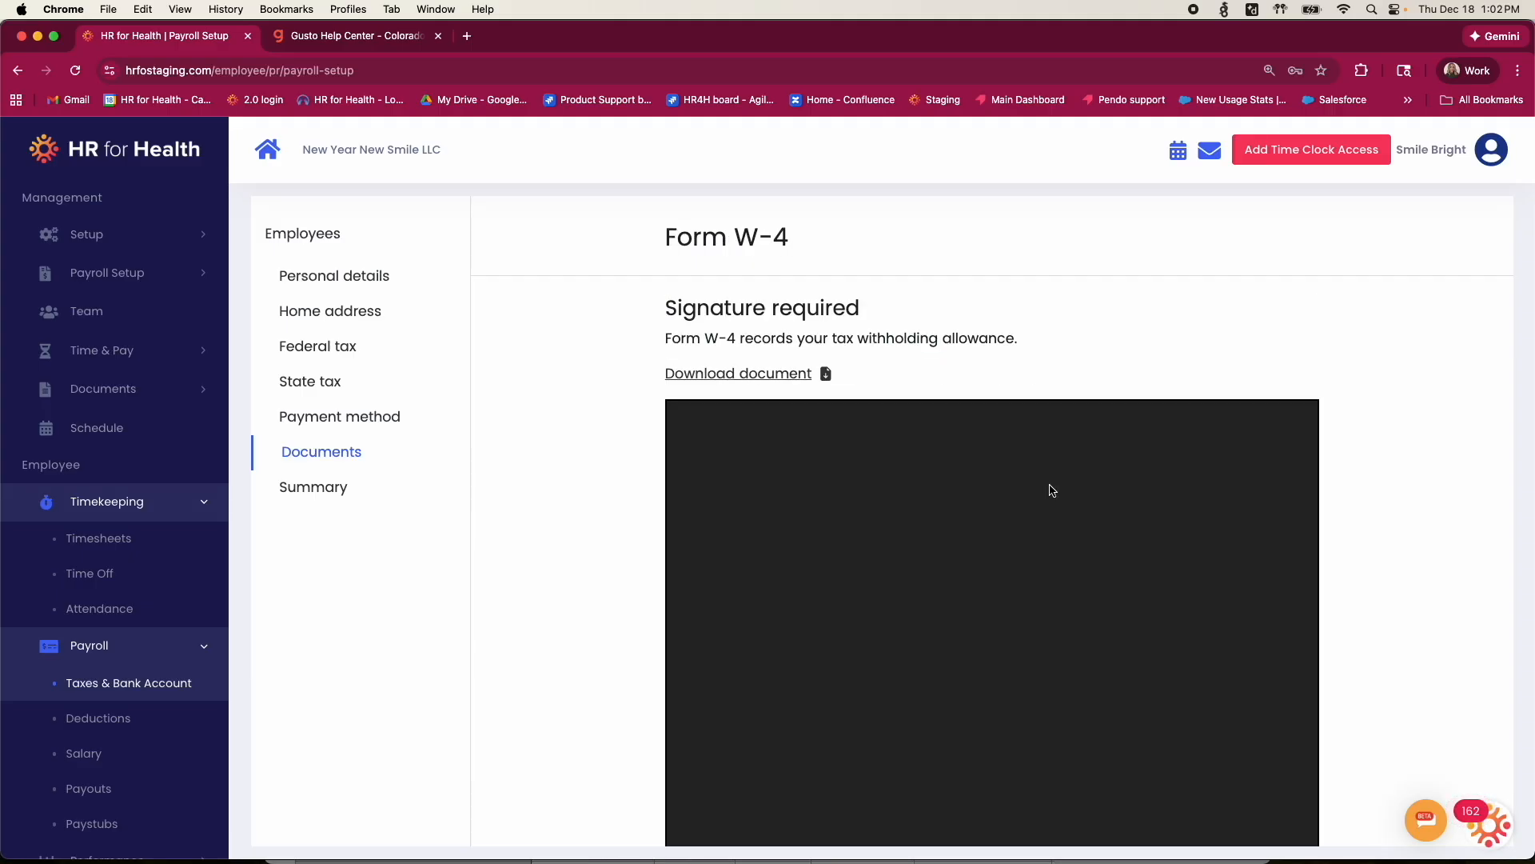
pyautogui.scroll(-15, 714, 724)
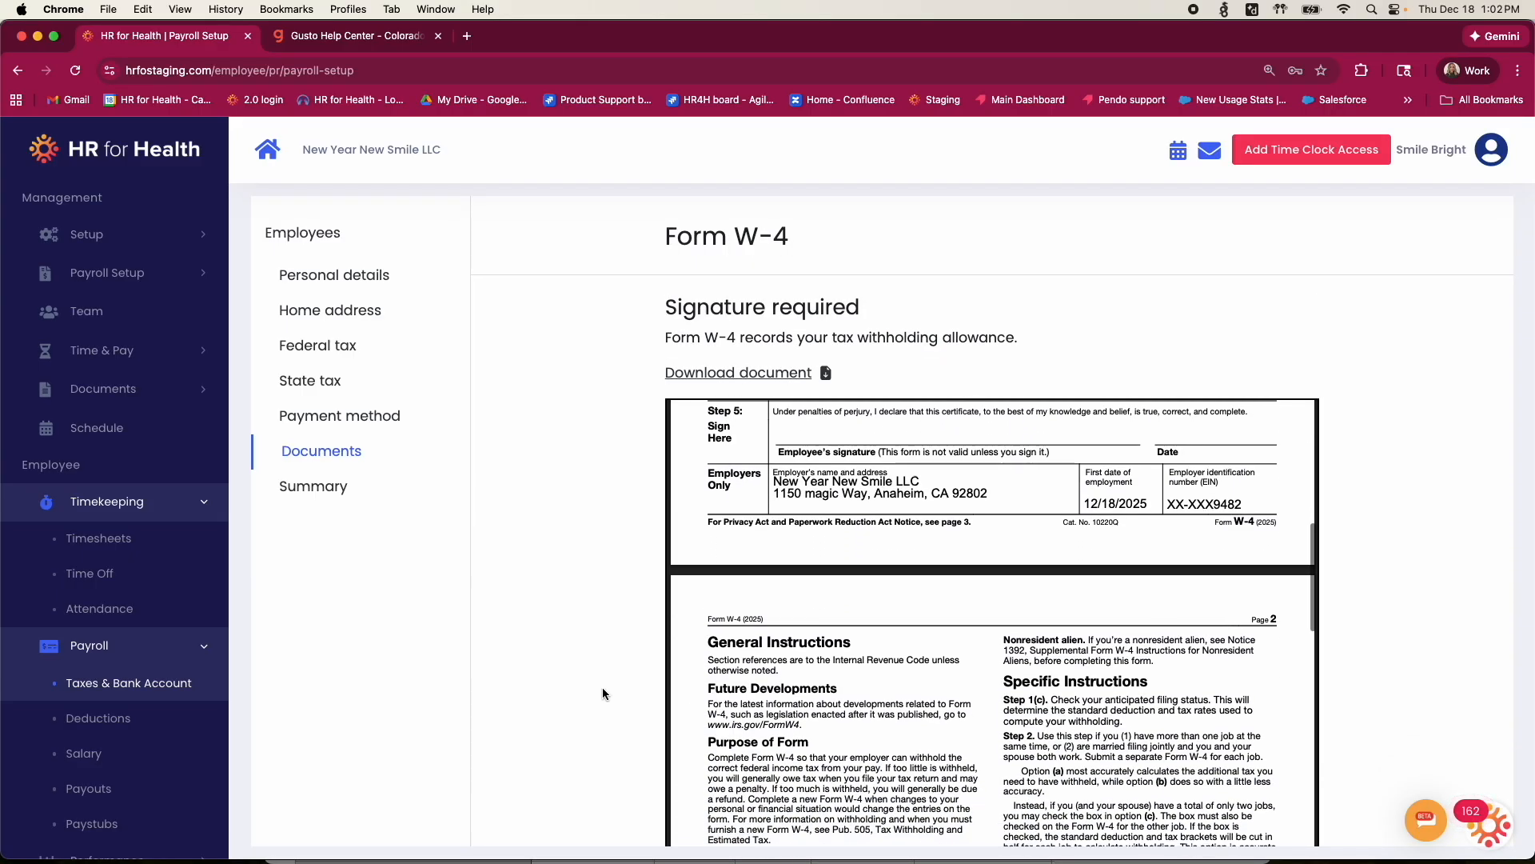
pyautogui.click(718, 680)
pyautogui.write('test')
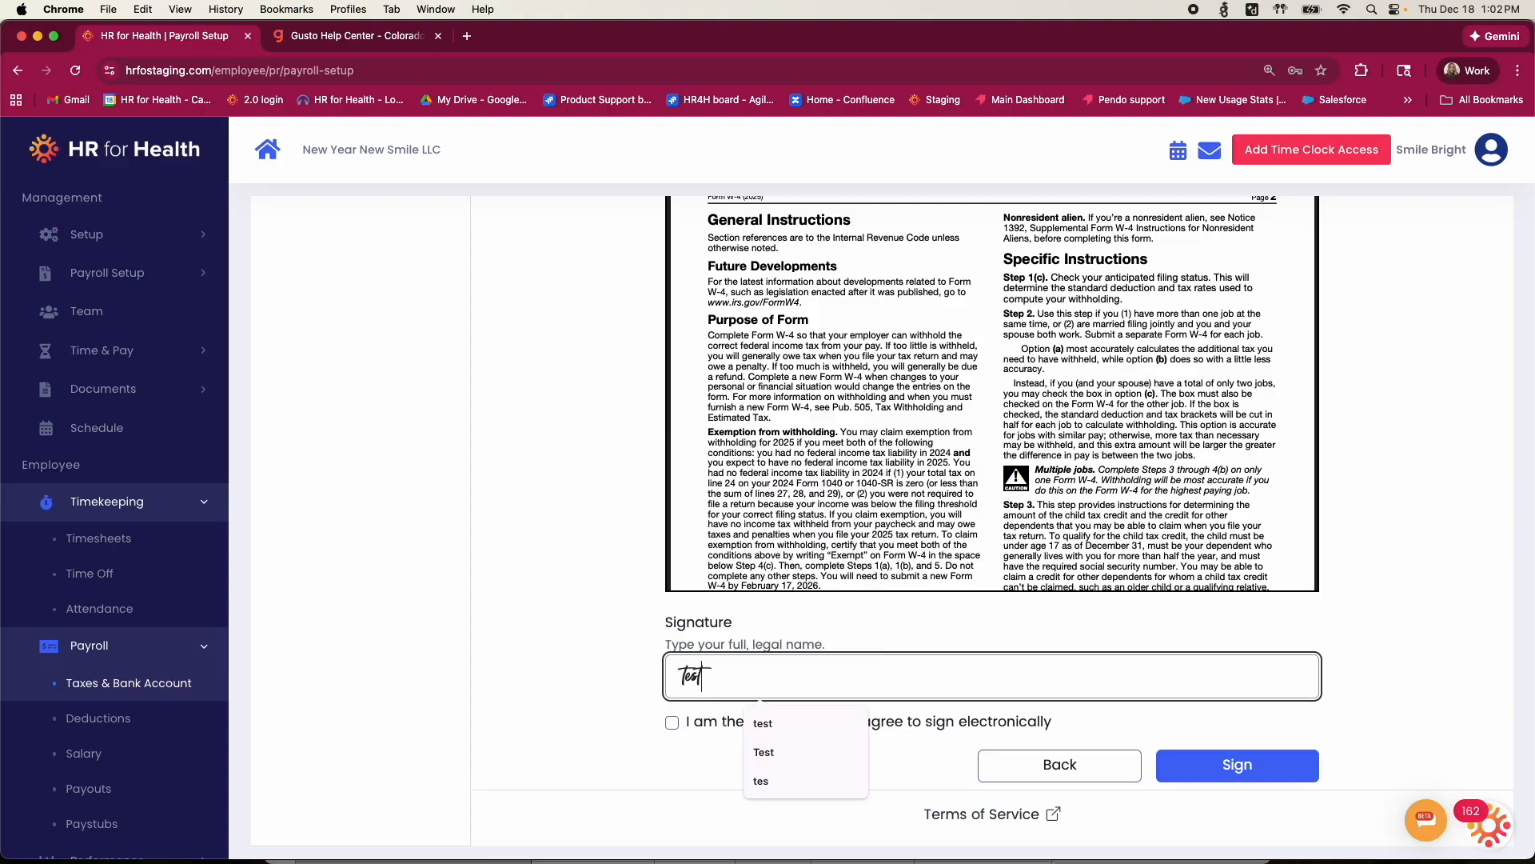
pyautogui.click(671, 723)
pyautogui.click(1257, 764)
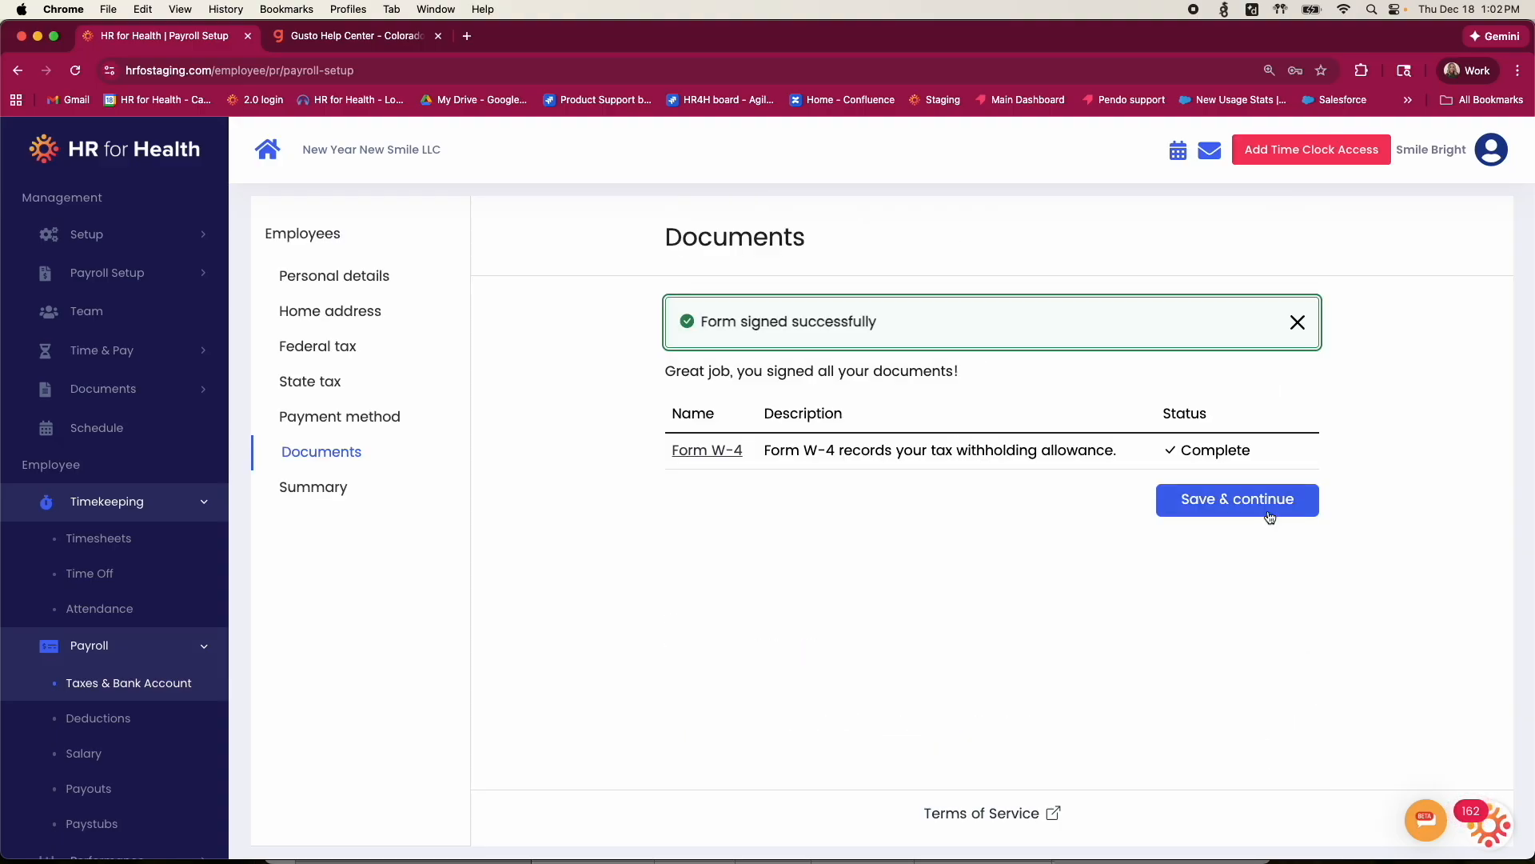
pyautogui.click(1266, 509)
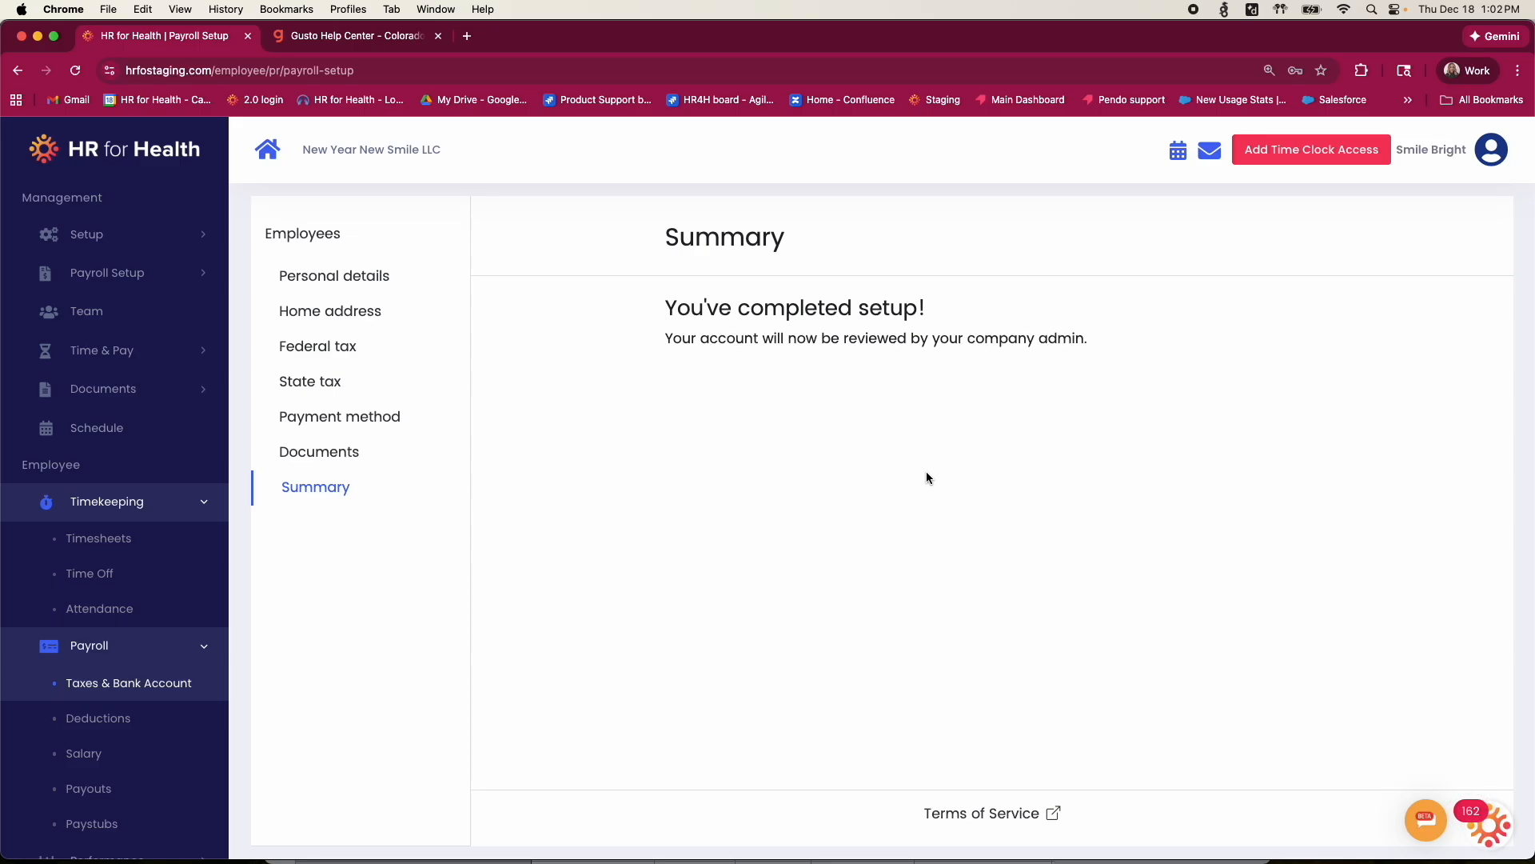
# View the employee's documents list, and return to the employee's taxes and bank account details.
pyautogui.scroll(-4, 144, 704)
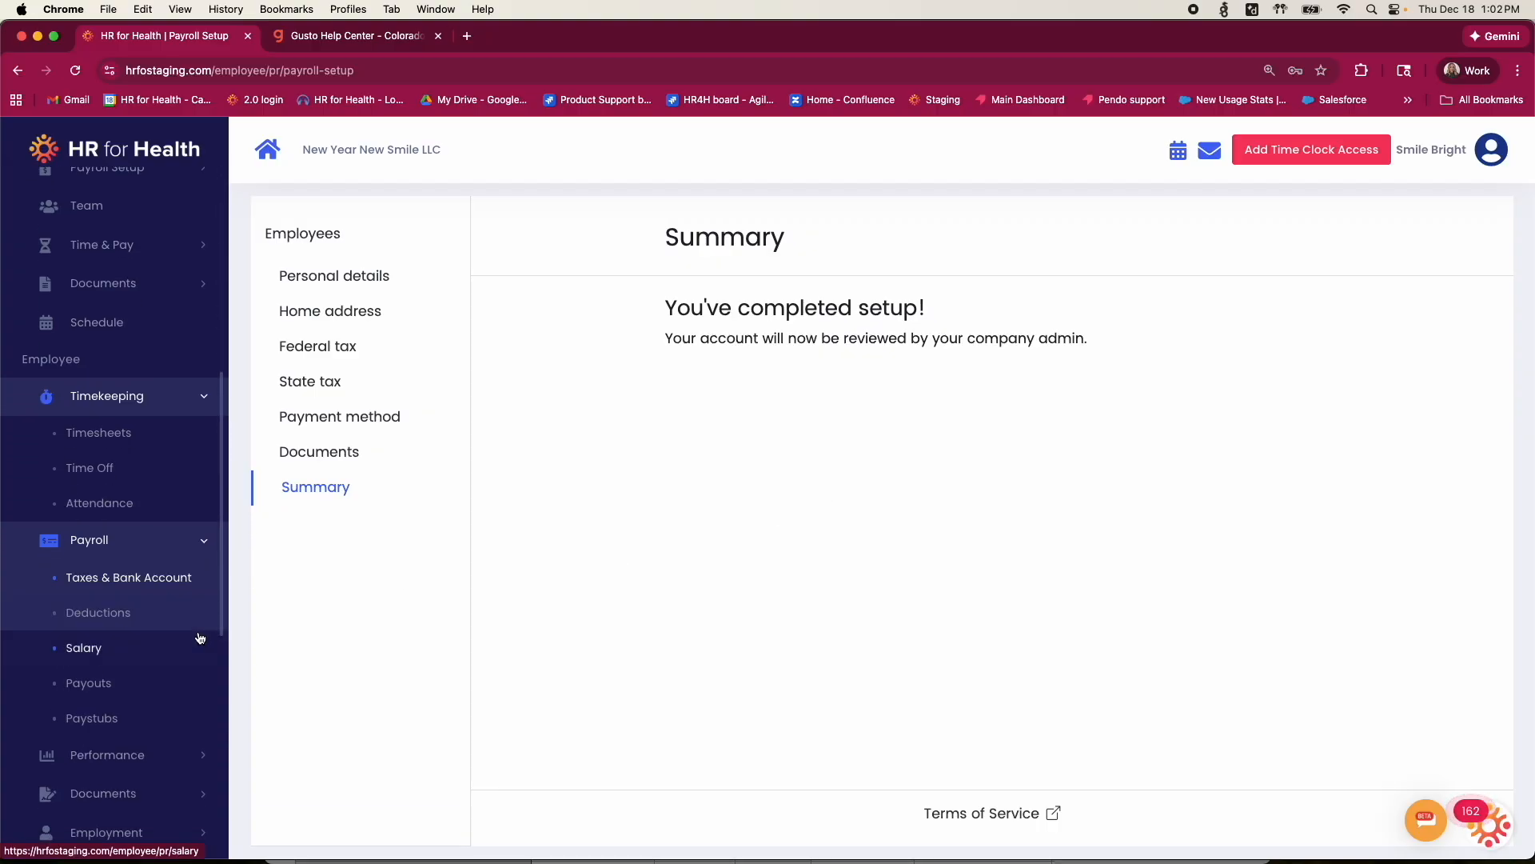
pyautogui.click(146, 729)
pyautogui.click(120, 654)
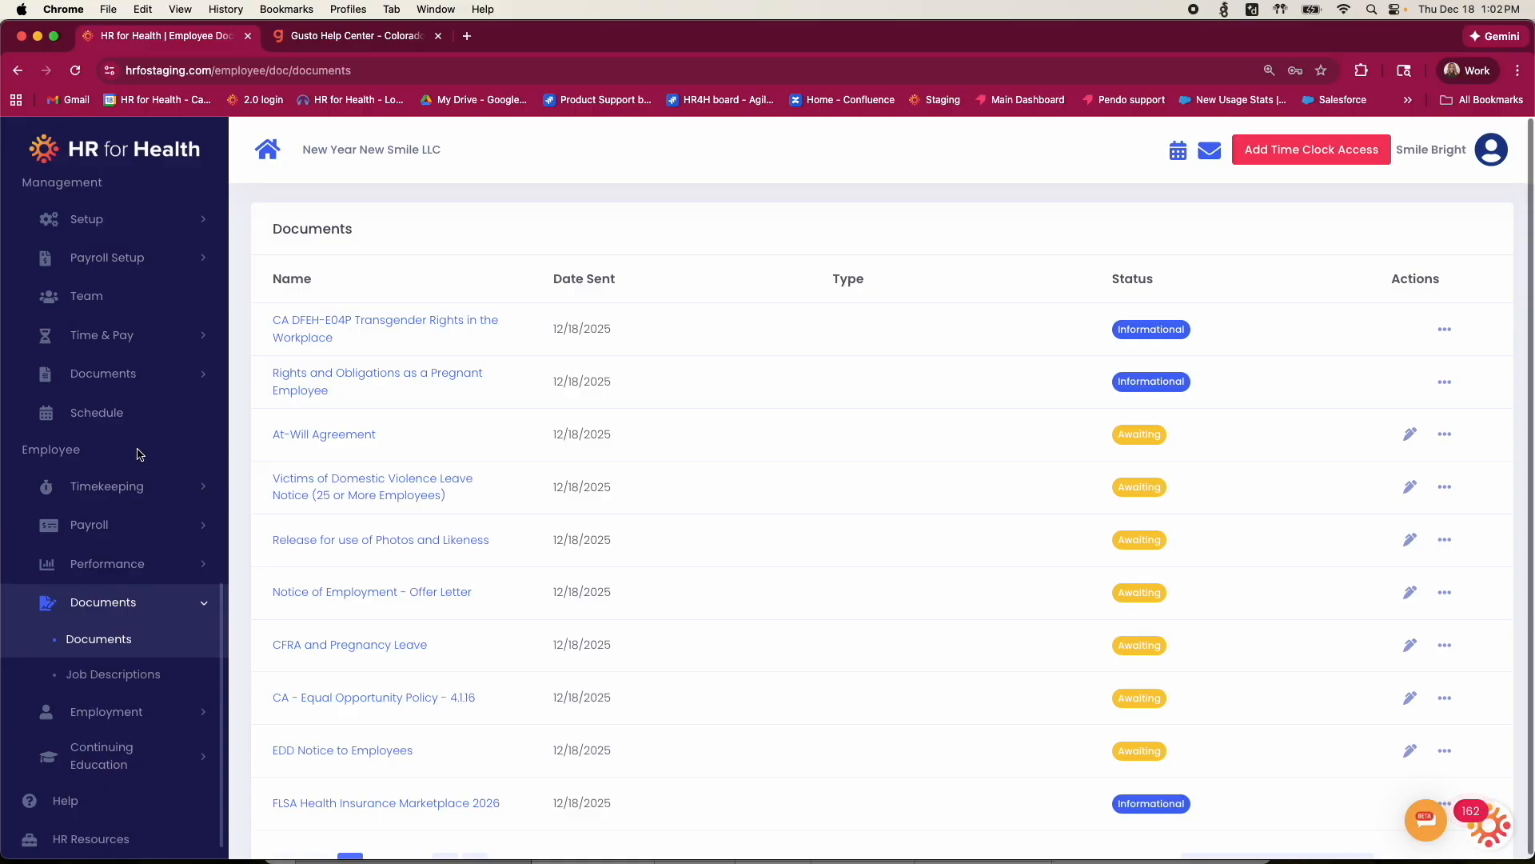
pyautogui.click(100, 540)
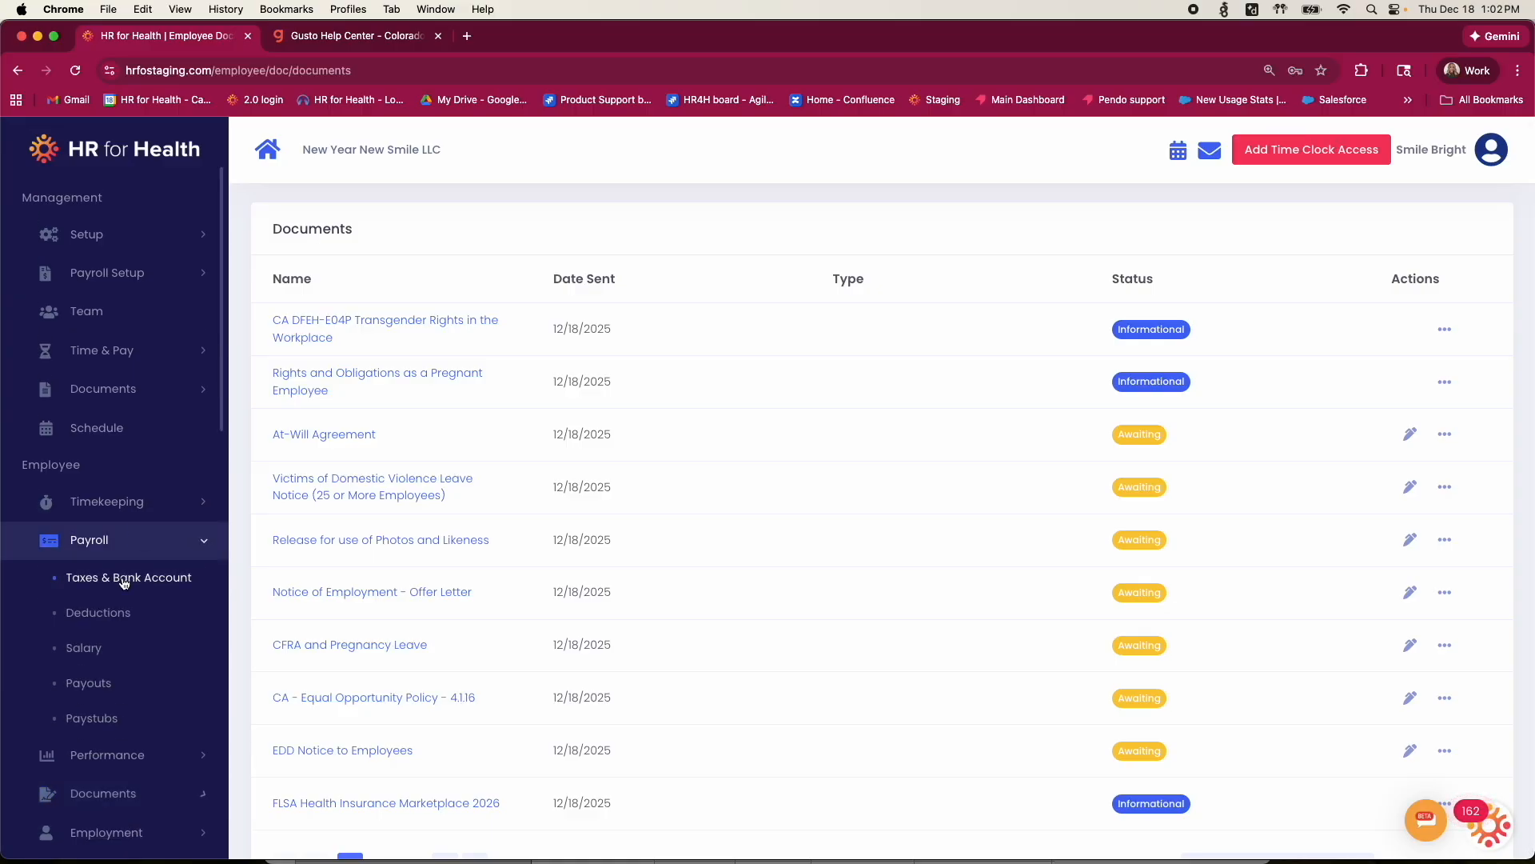
pyautogui.click(124, 584)
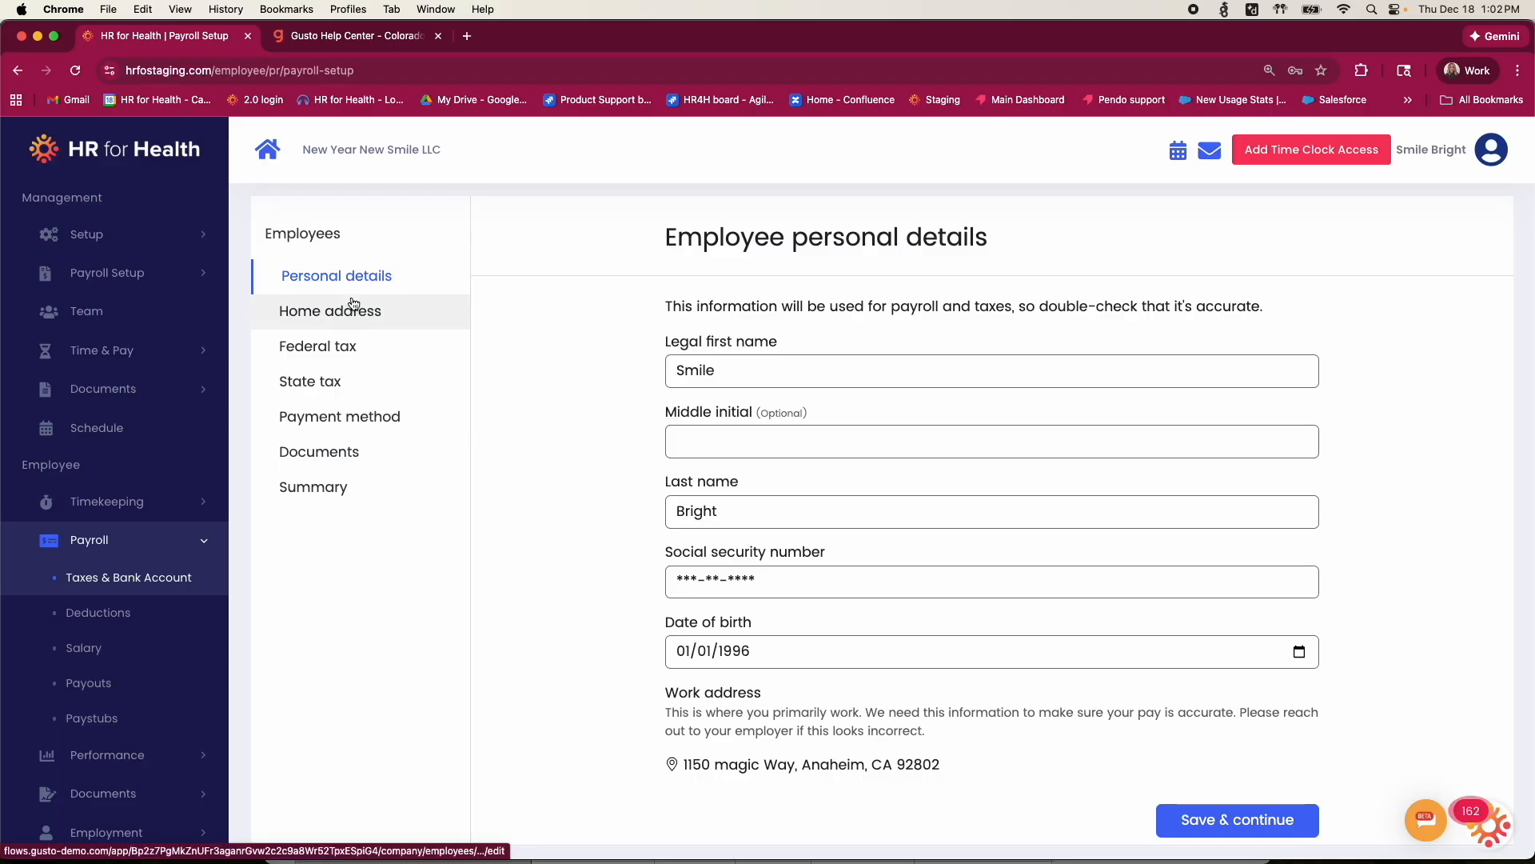
# Go to the home dashboard, dismiss the feedback poll, and review the employee information to-do alerts.
pyautogui.click(264, 153)
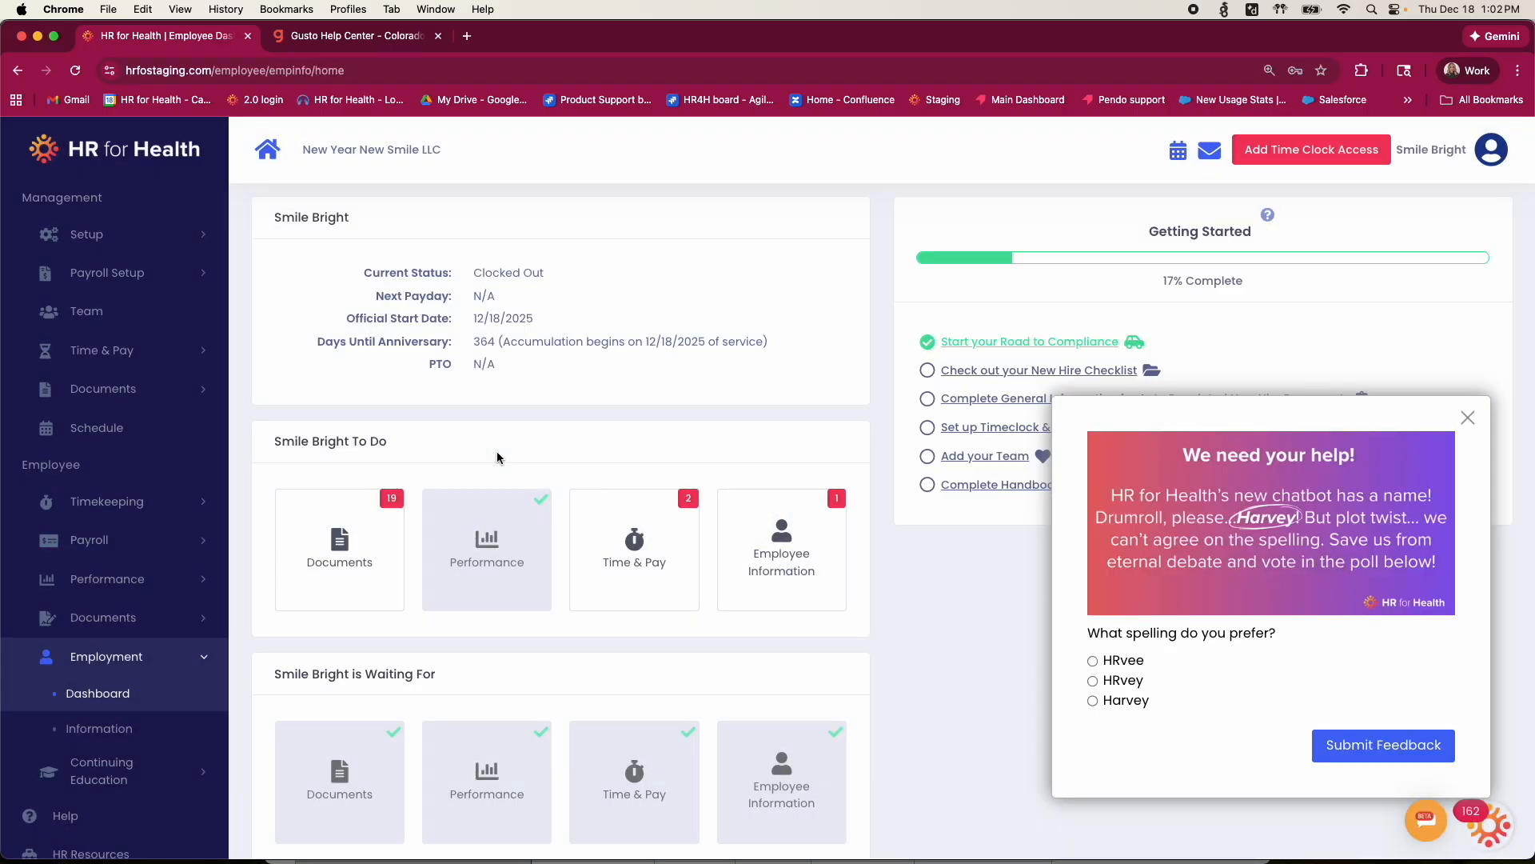
pyautogui.click(1463, 415)
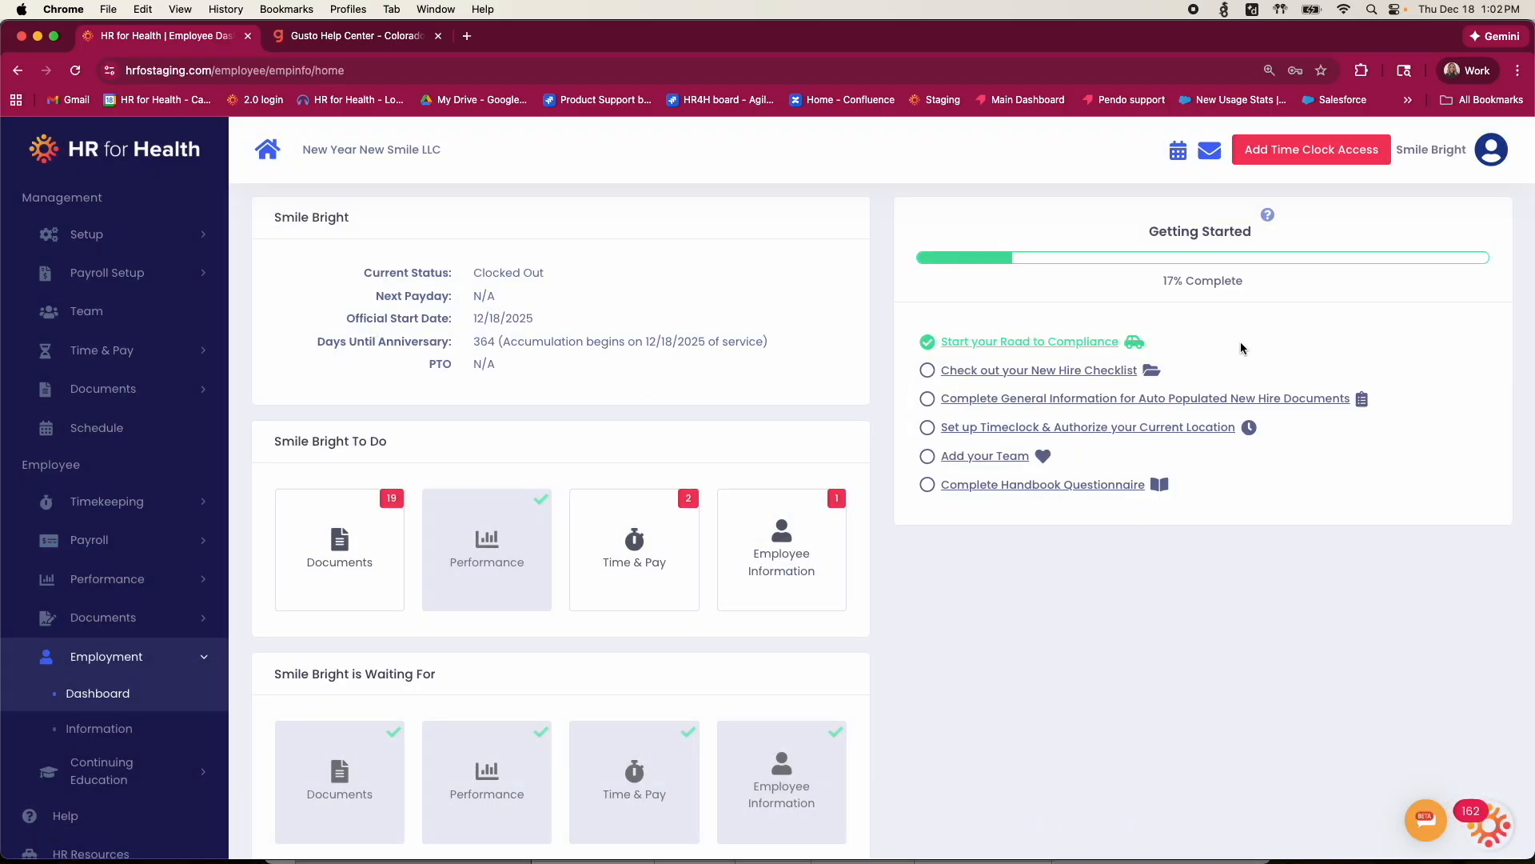
pyautogui.click(800, 550)
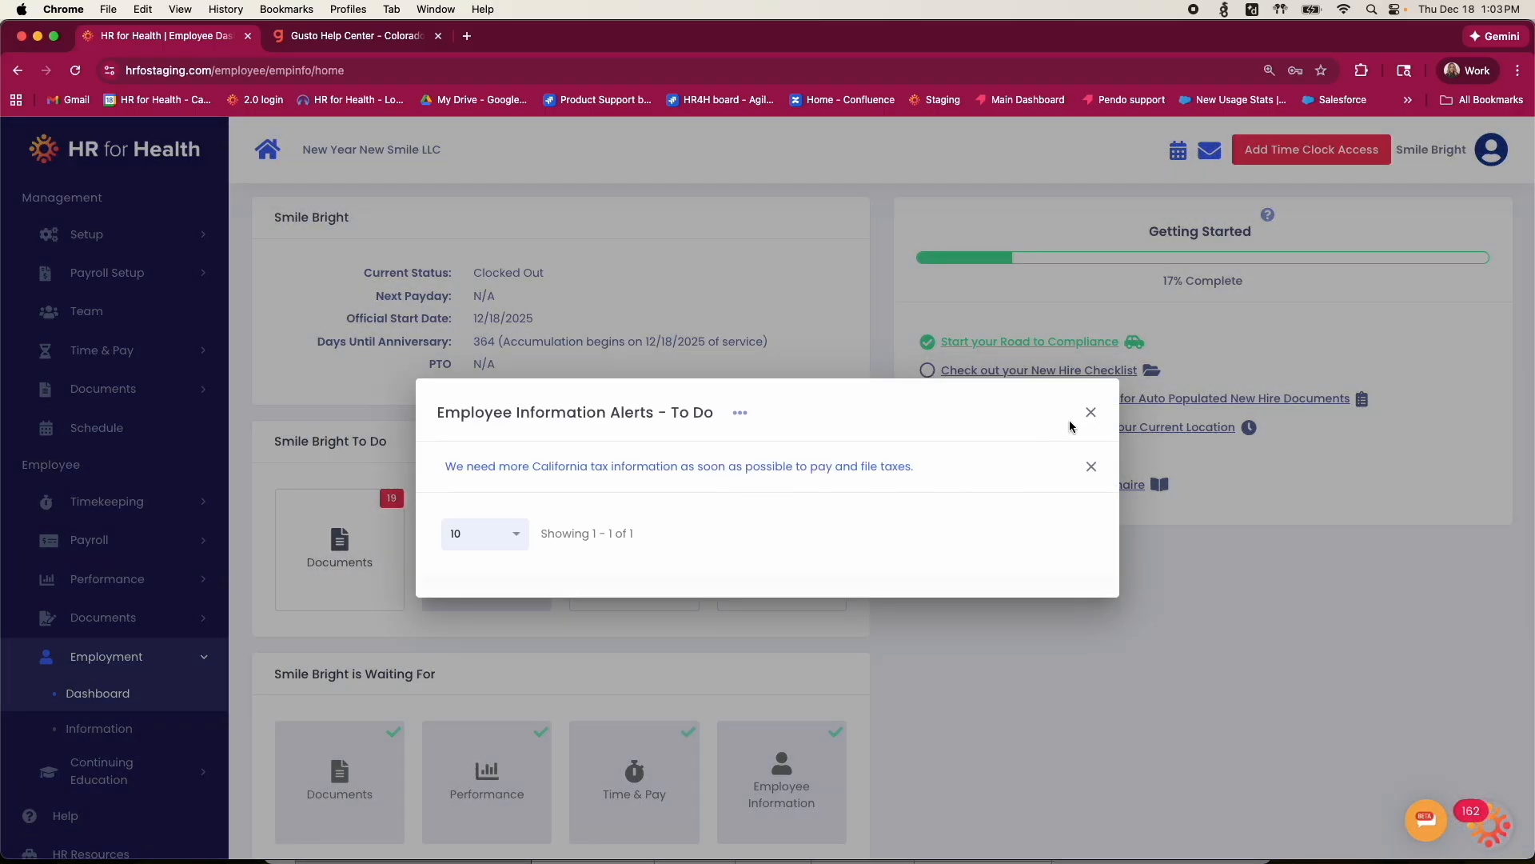
pyautogui.click(1090, 418)
# Resolve the state tax questions alert under Time & Pay by saving the California new hire report as already filed.
pyautogui.click(623, 565)
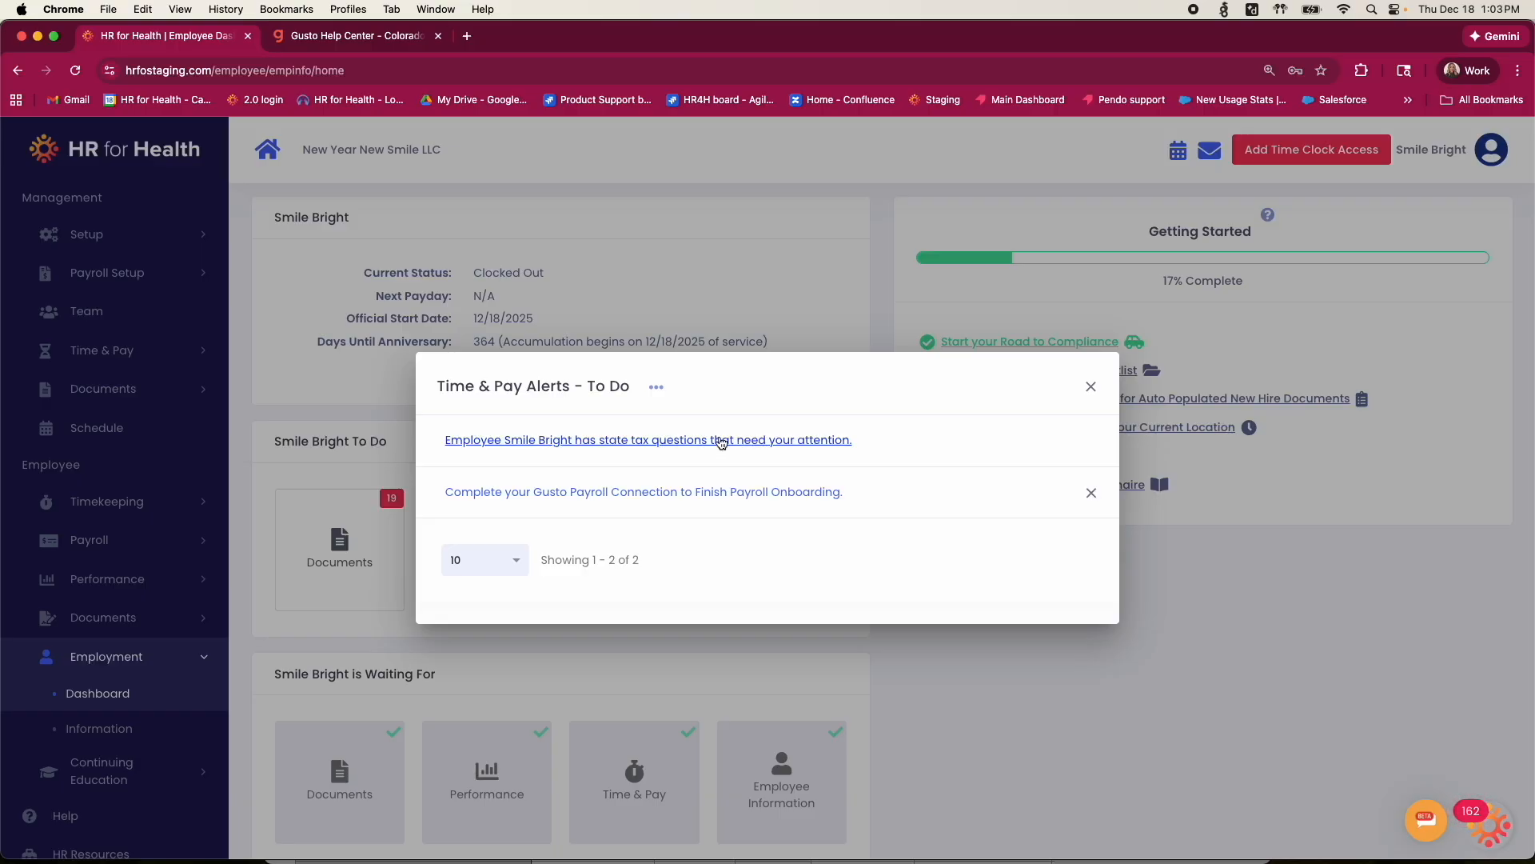
pyautogui.click(720, 442)
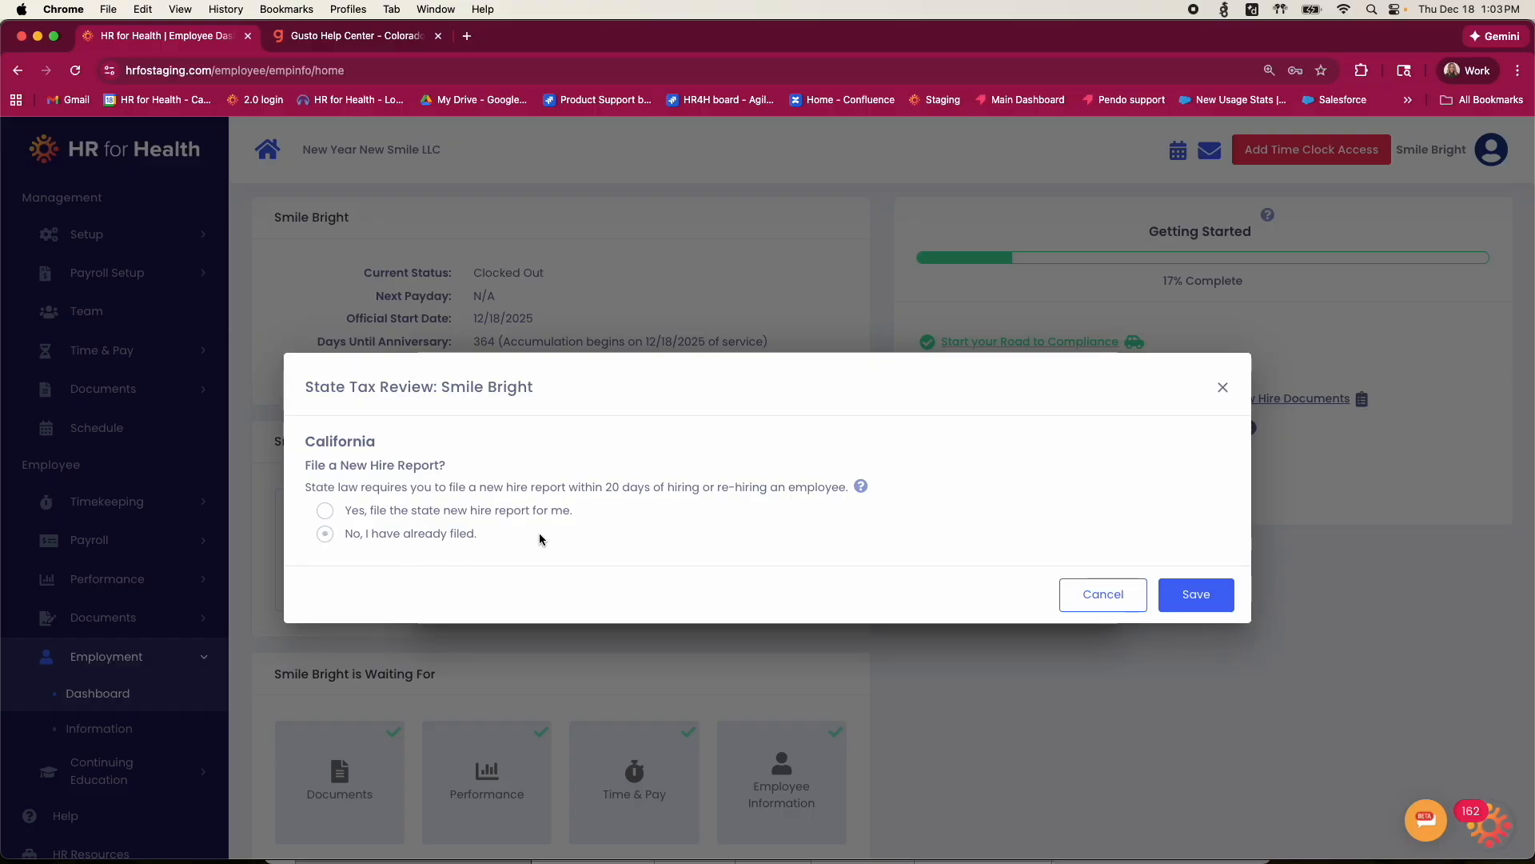
pyautogui.click(1197, 595)
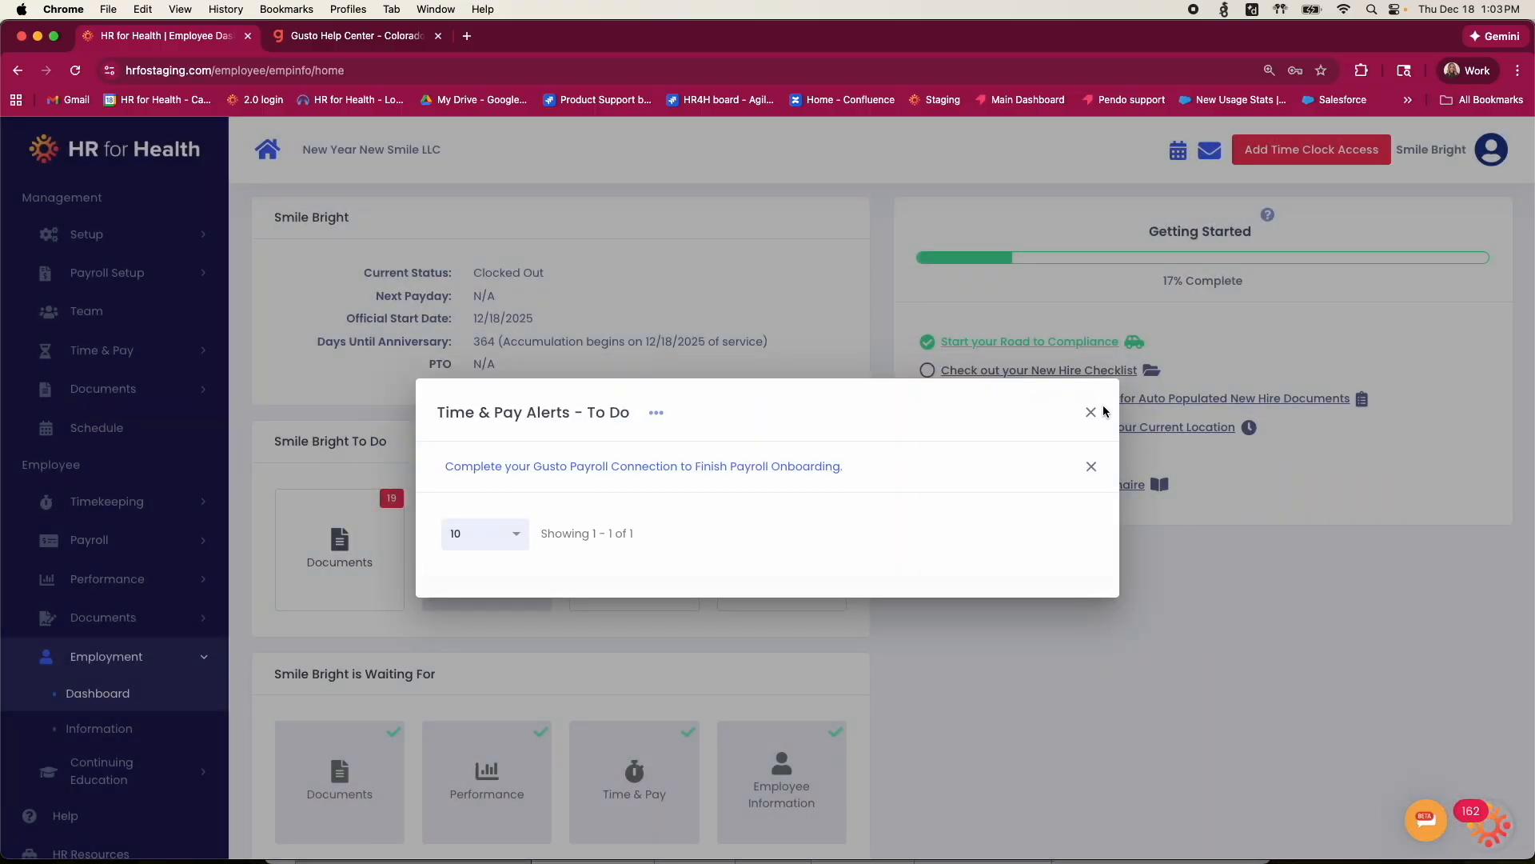
pyautogui.click(1093, 412)
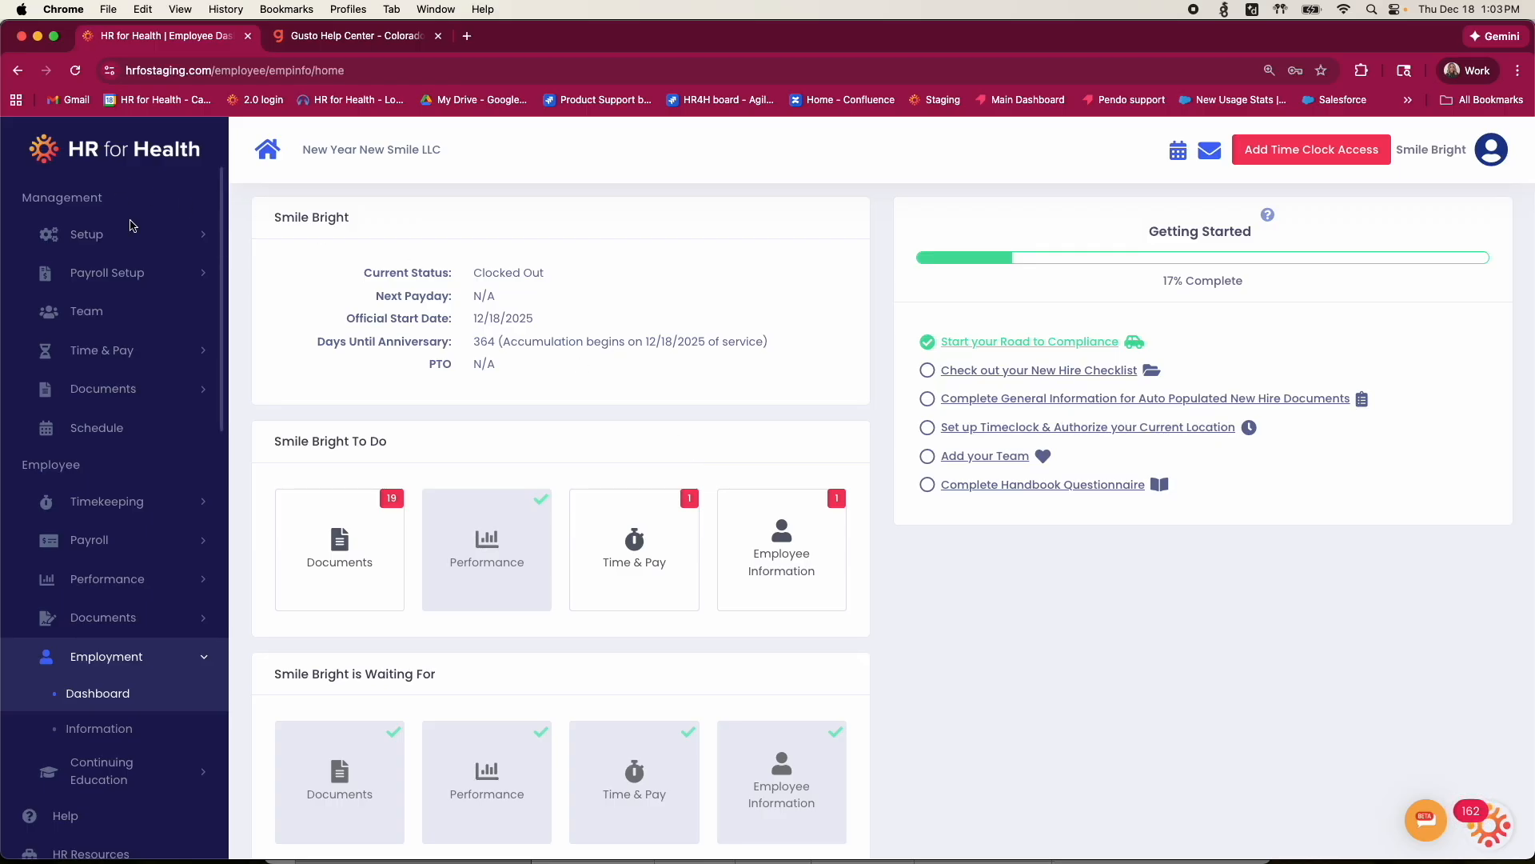
# Compare the company's payroll setup sections with the employee's own taxes and bank account page.
pyautogui.click(112, 273)
pyautogui.click(143, 311)
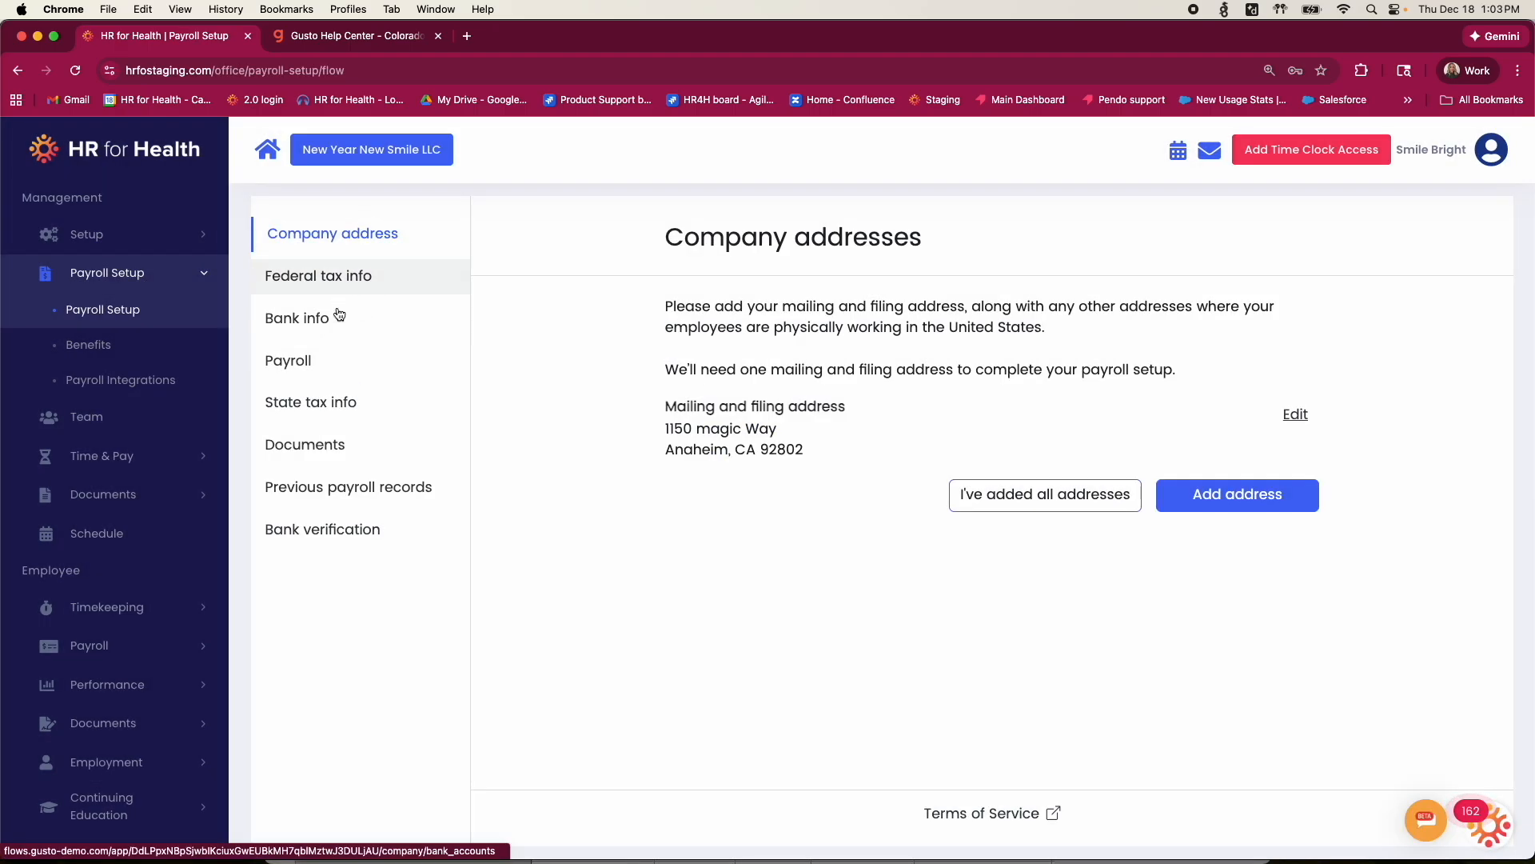
pyautogui.scroll(-1, 160, 577)
pyautogui.scroll(-1, 160, 577)
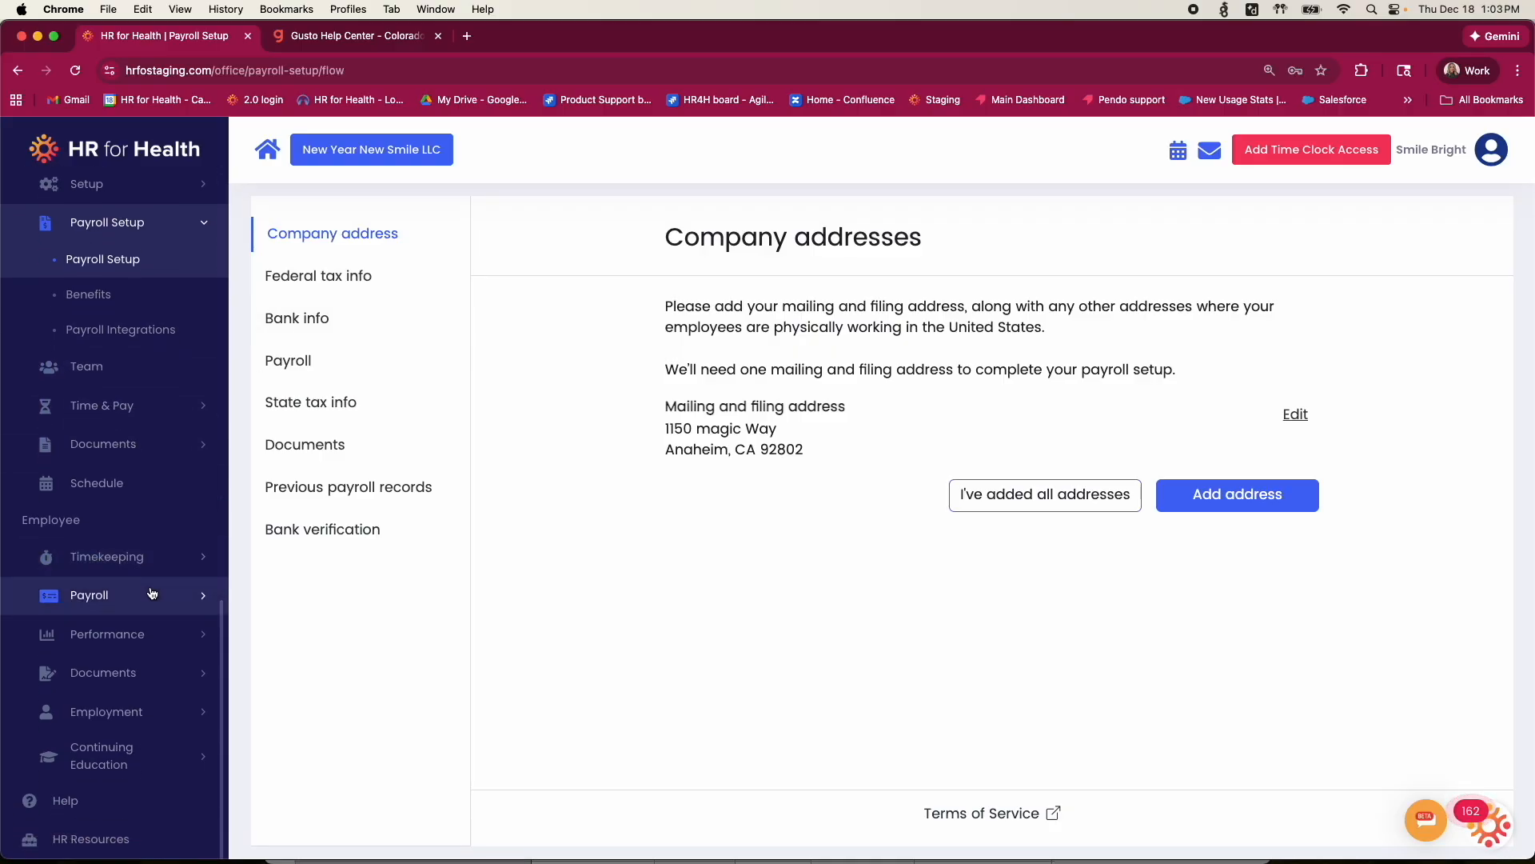
pyautogui.click(160, 590)
pyautogui.click(152, 537)
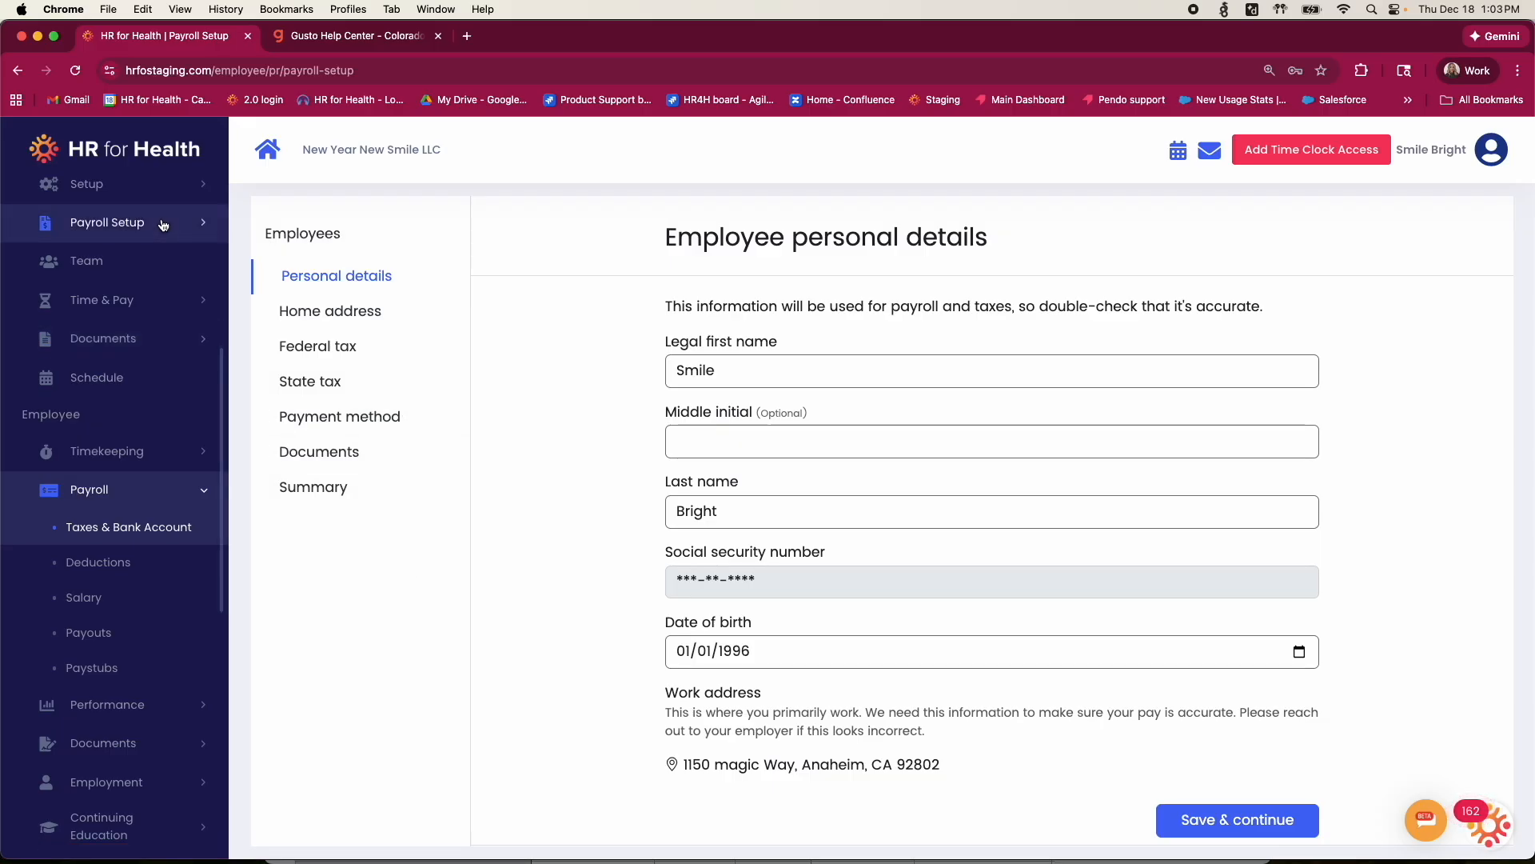
# Create a company payroll benefit named Medical Insurance, keeping the Medical Insurance type, and save it.
pyautogui.click(120, 222)
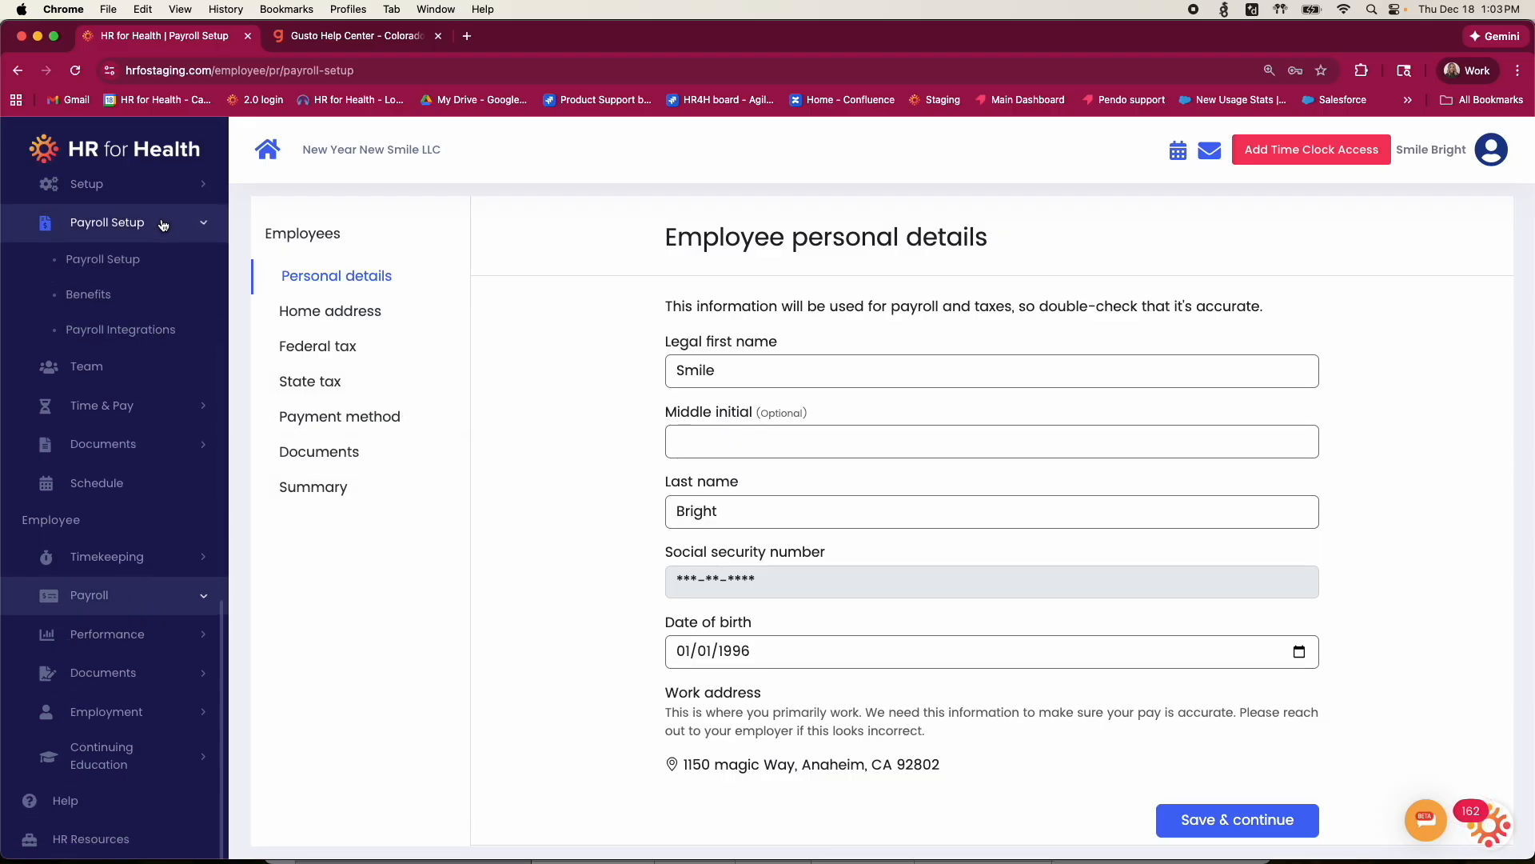
pyautogui.click(139, 300)
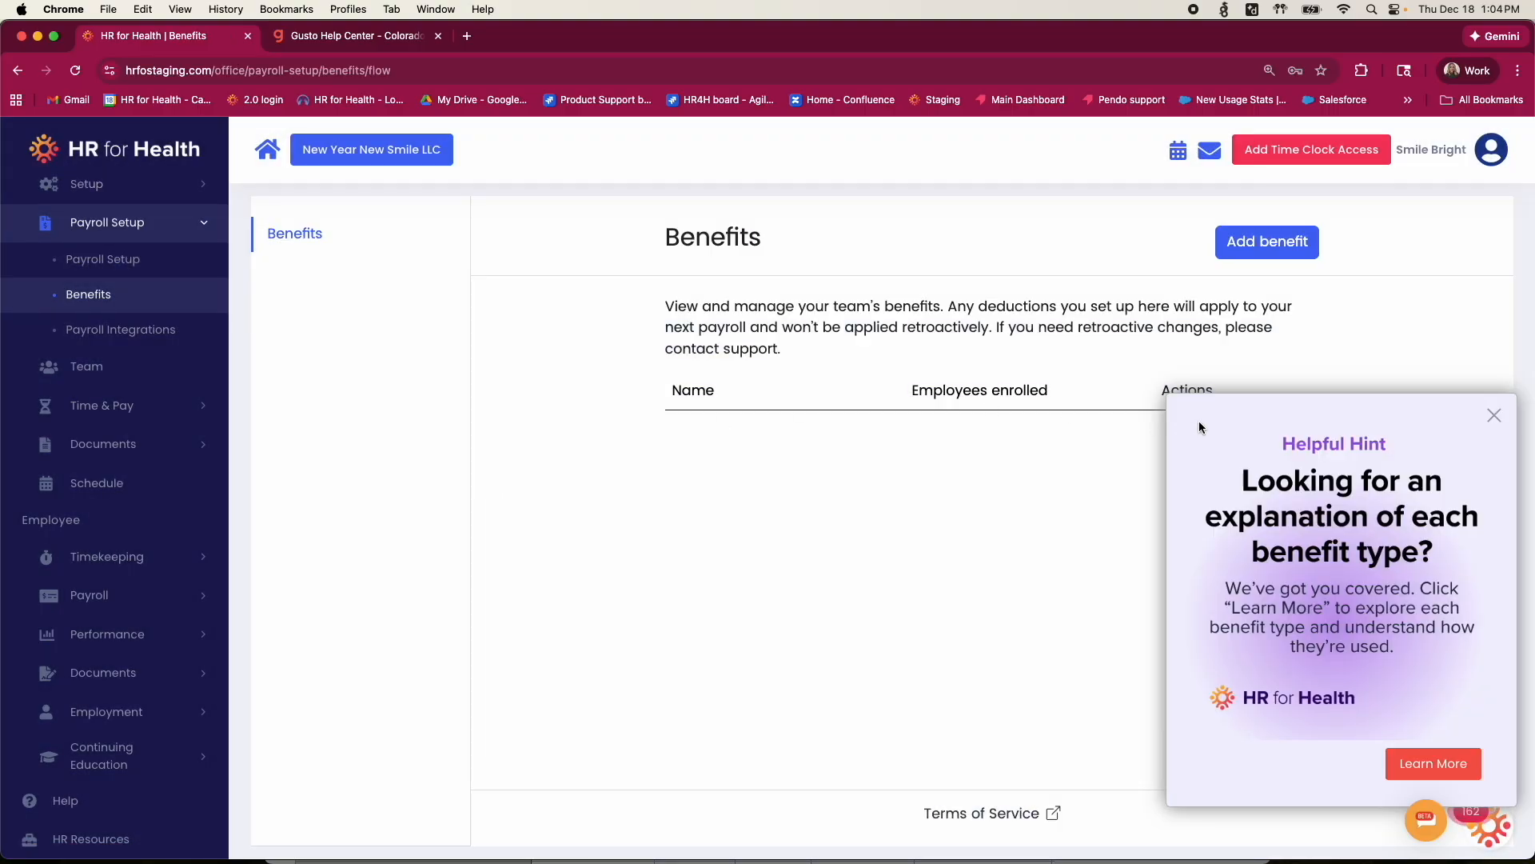
pyautogui.click(1491, 411)
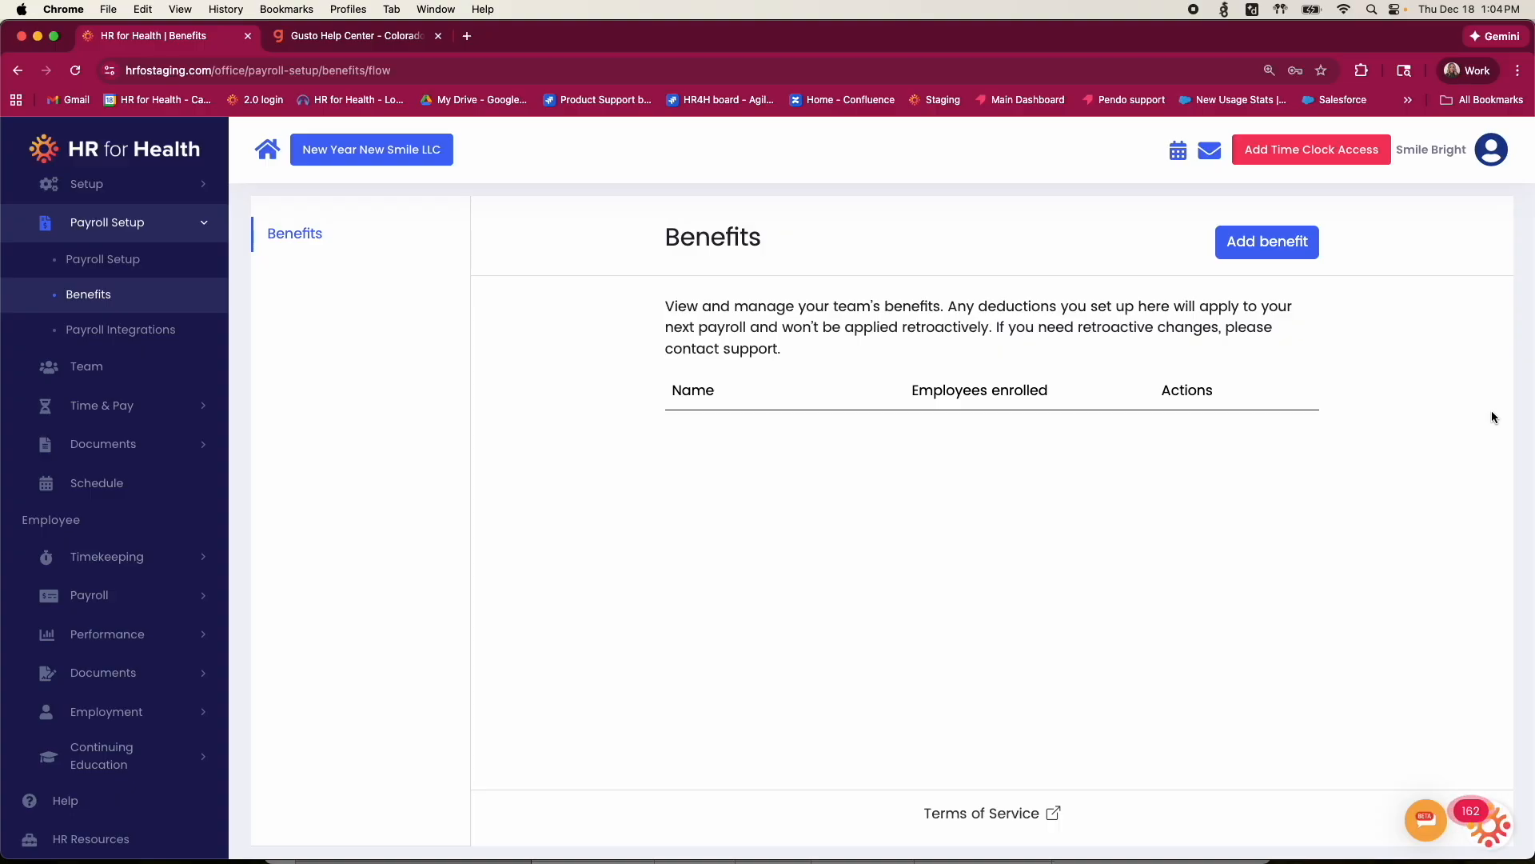
pyautogui.click(1262, 250)
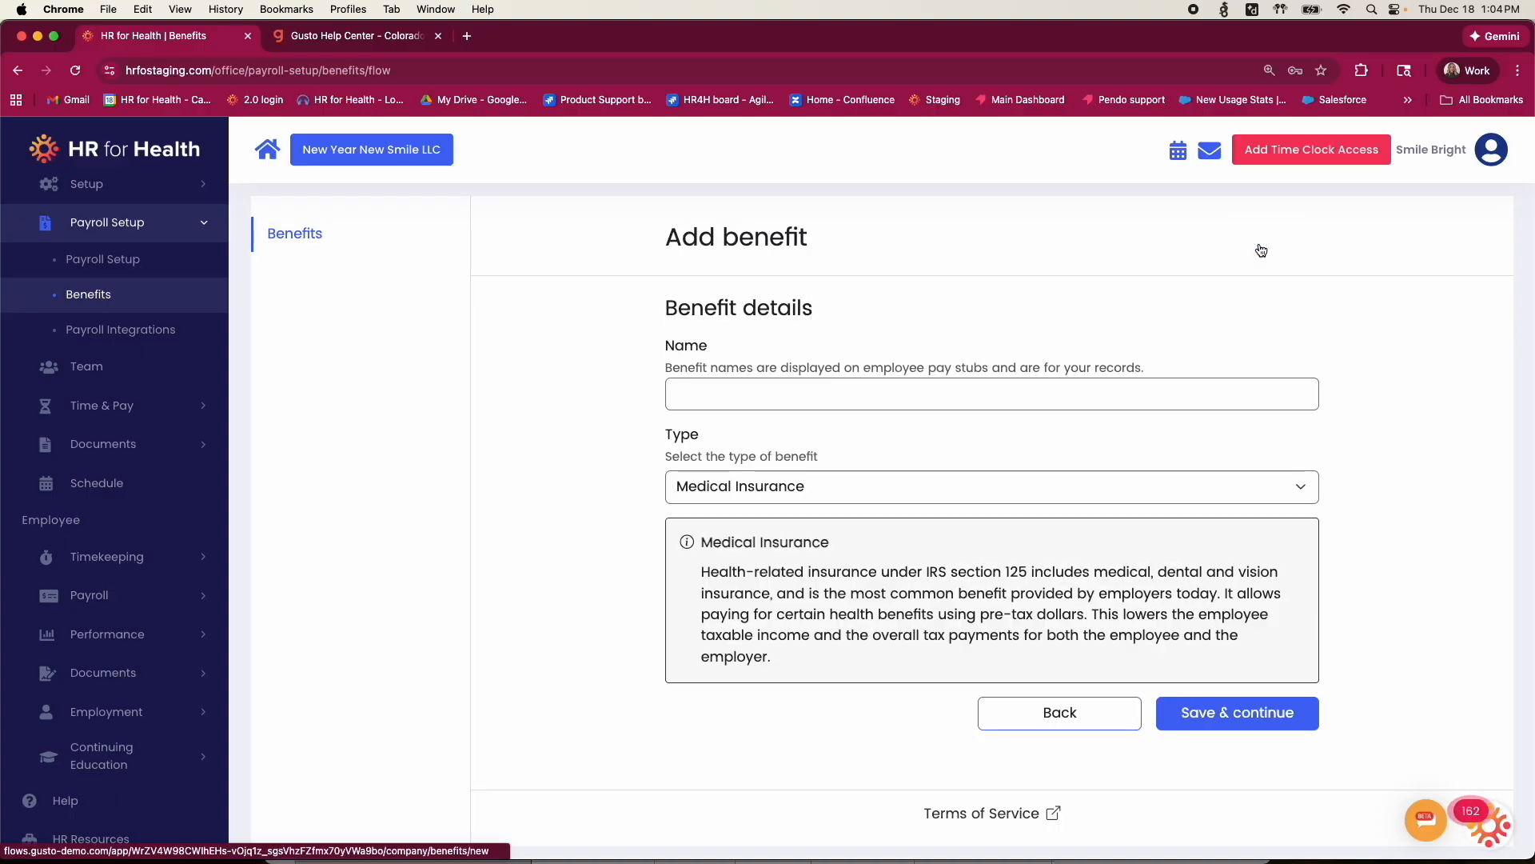
pyautogui.click(768, 396)
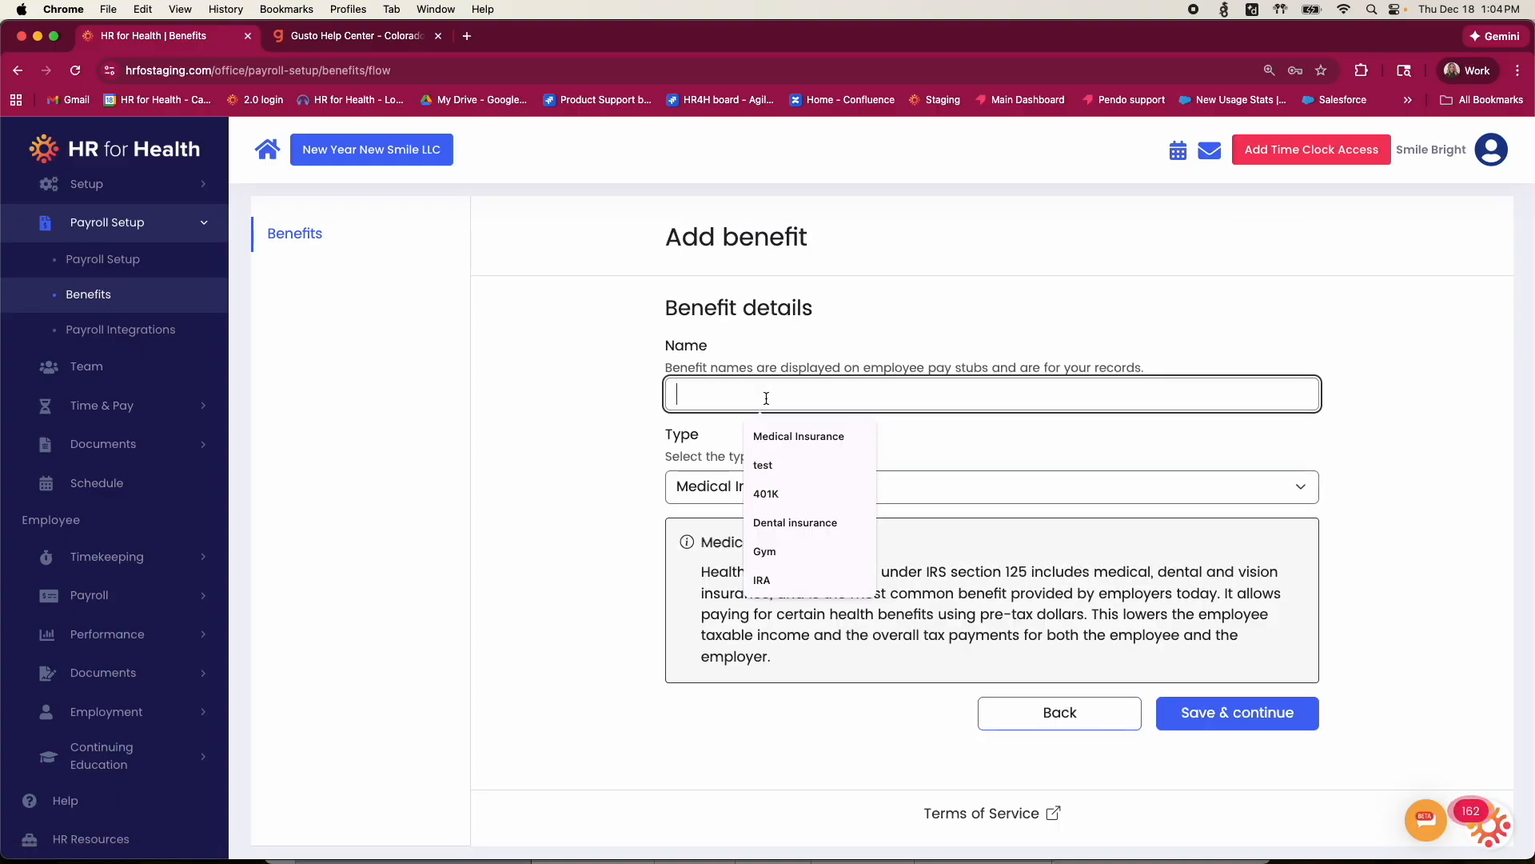
pyautogui.click(785, 436)
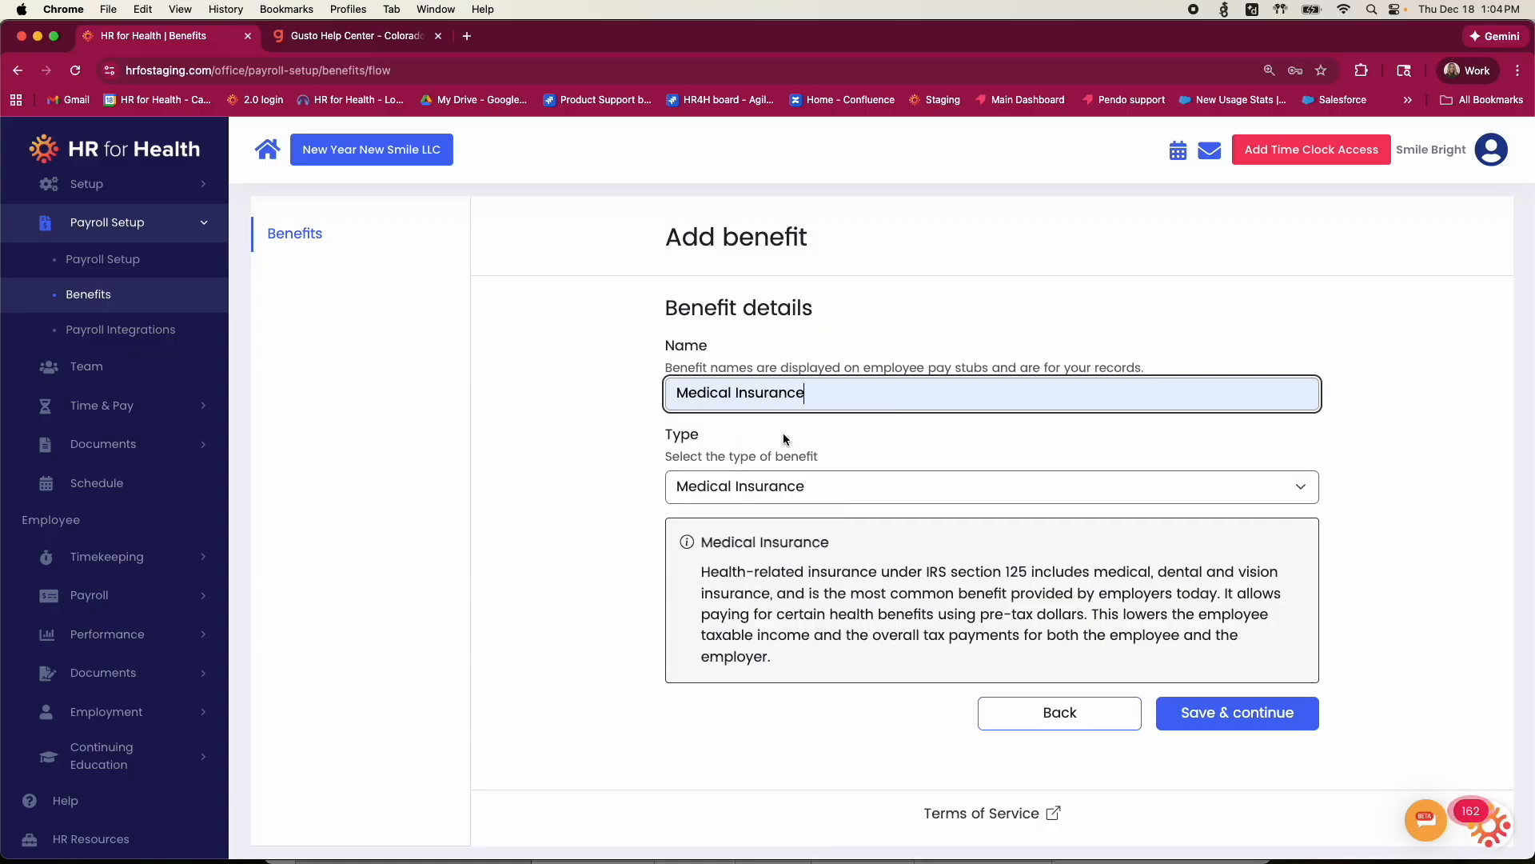
pyautogui.click(868, 484)
pyautogui.scroll(-5, 862, 523)
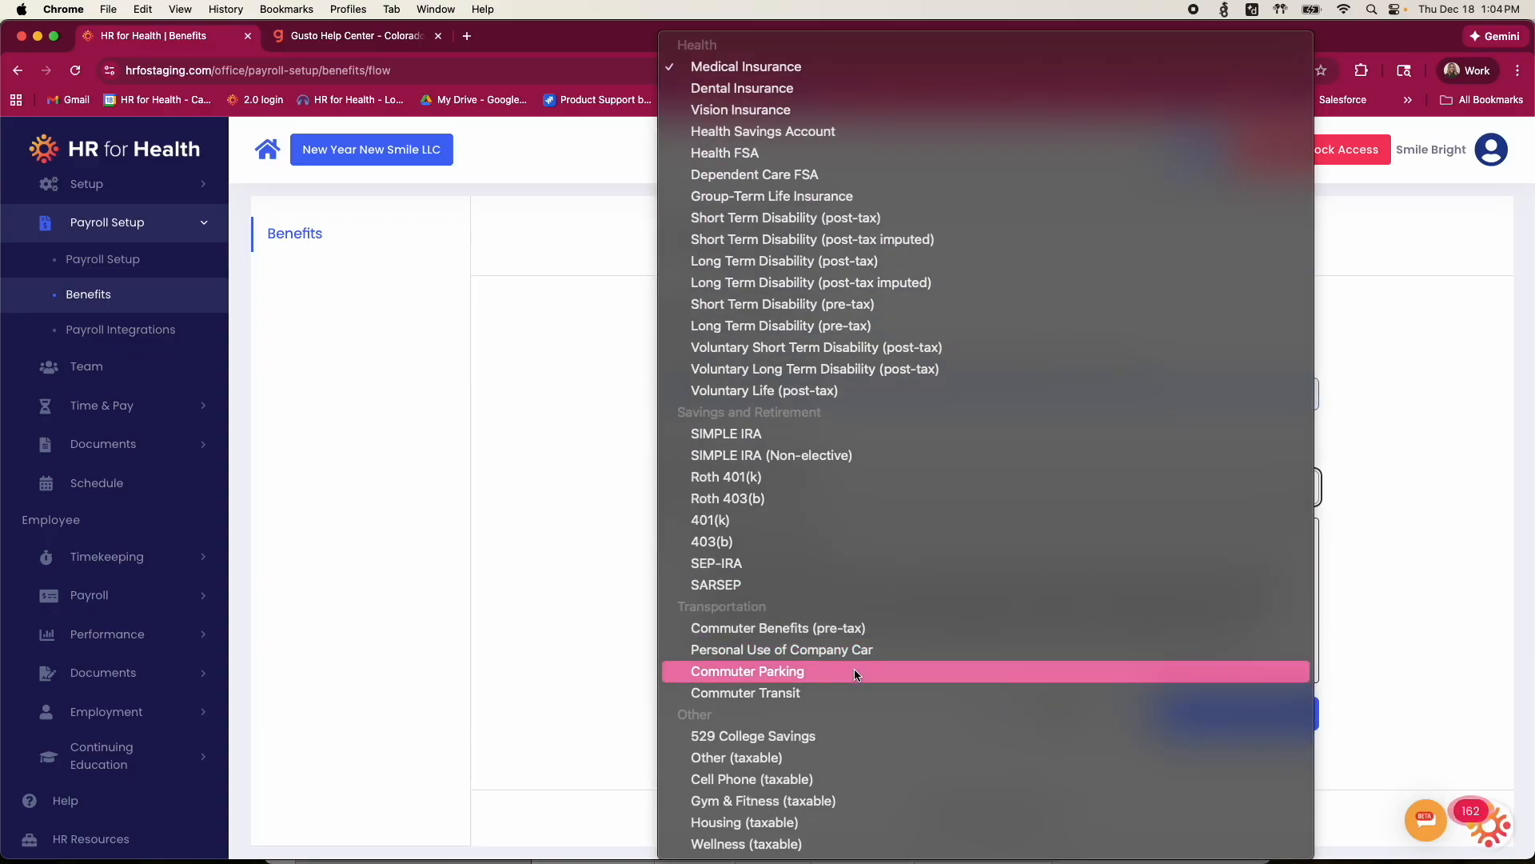
pyautogui.click(570, 512)
pyautogui.click(1245, 716)
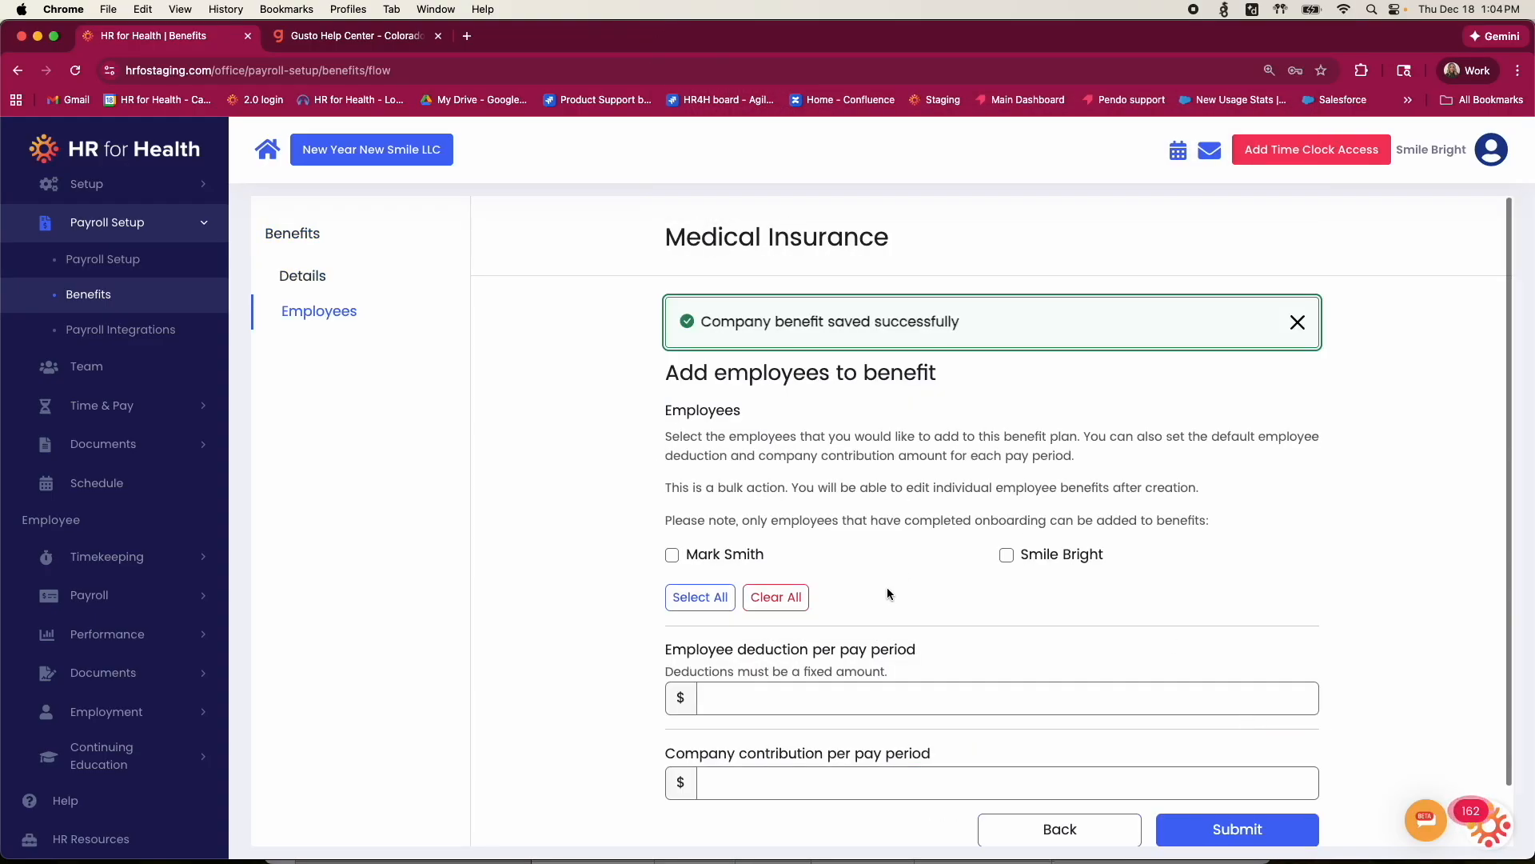
# Enroll all employees in the Medical Insurance benefit with a $100.00 employee deduction and a $50.00 company contribution per pay period.
pyautogui.scroll(-2, 887, 594)
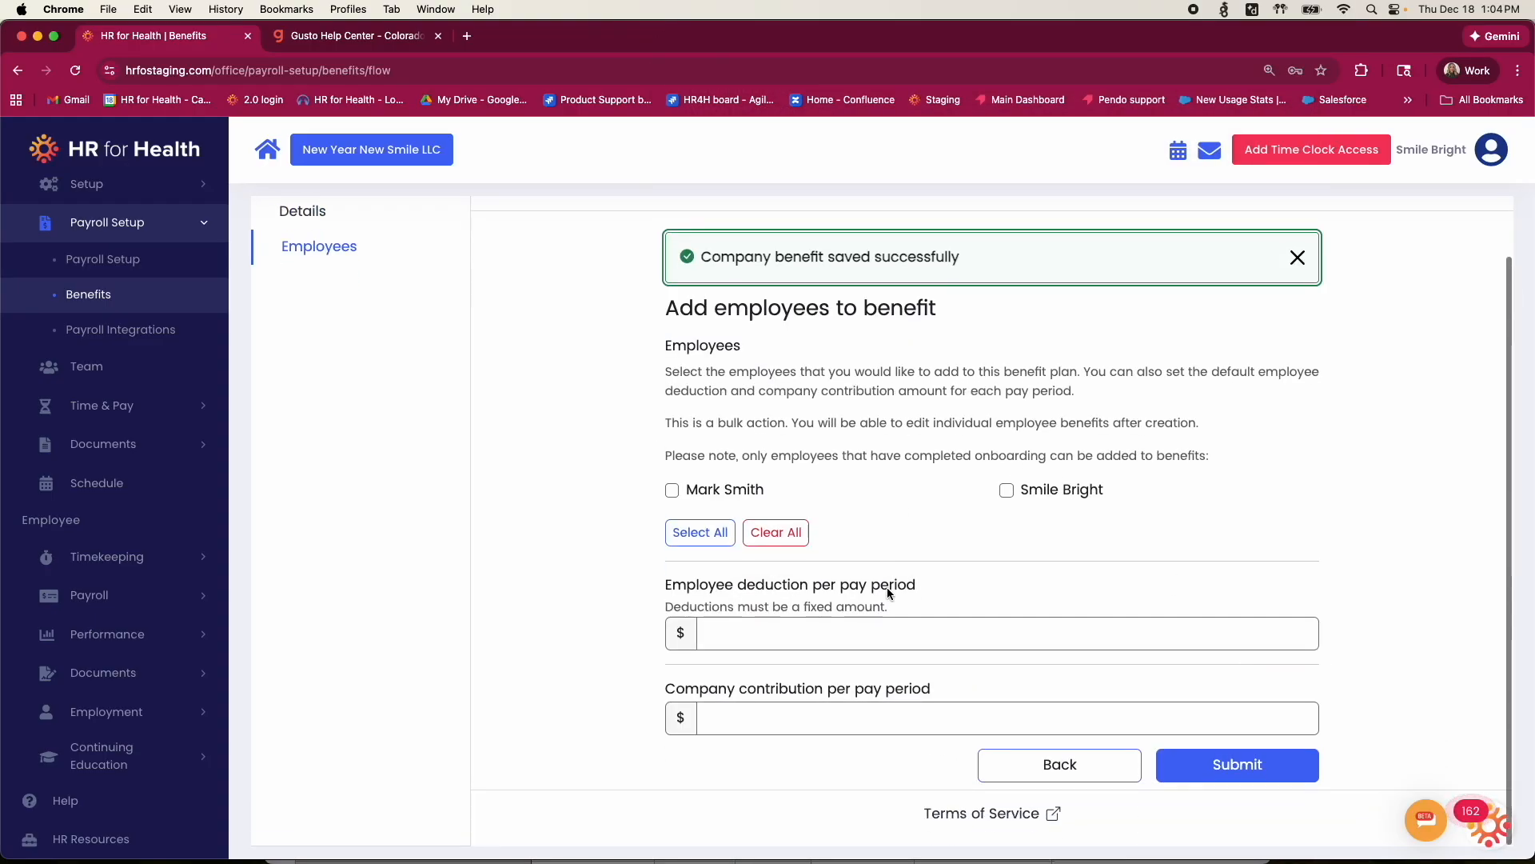
pyautogui.click(770, 632)
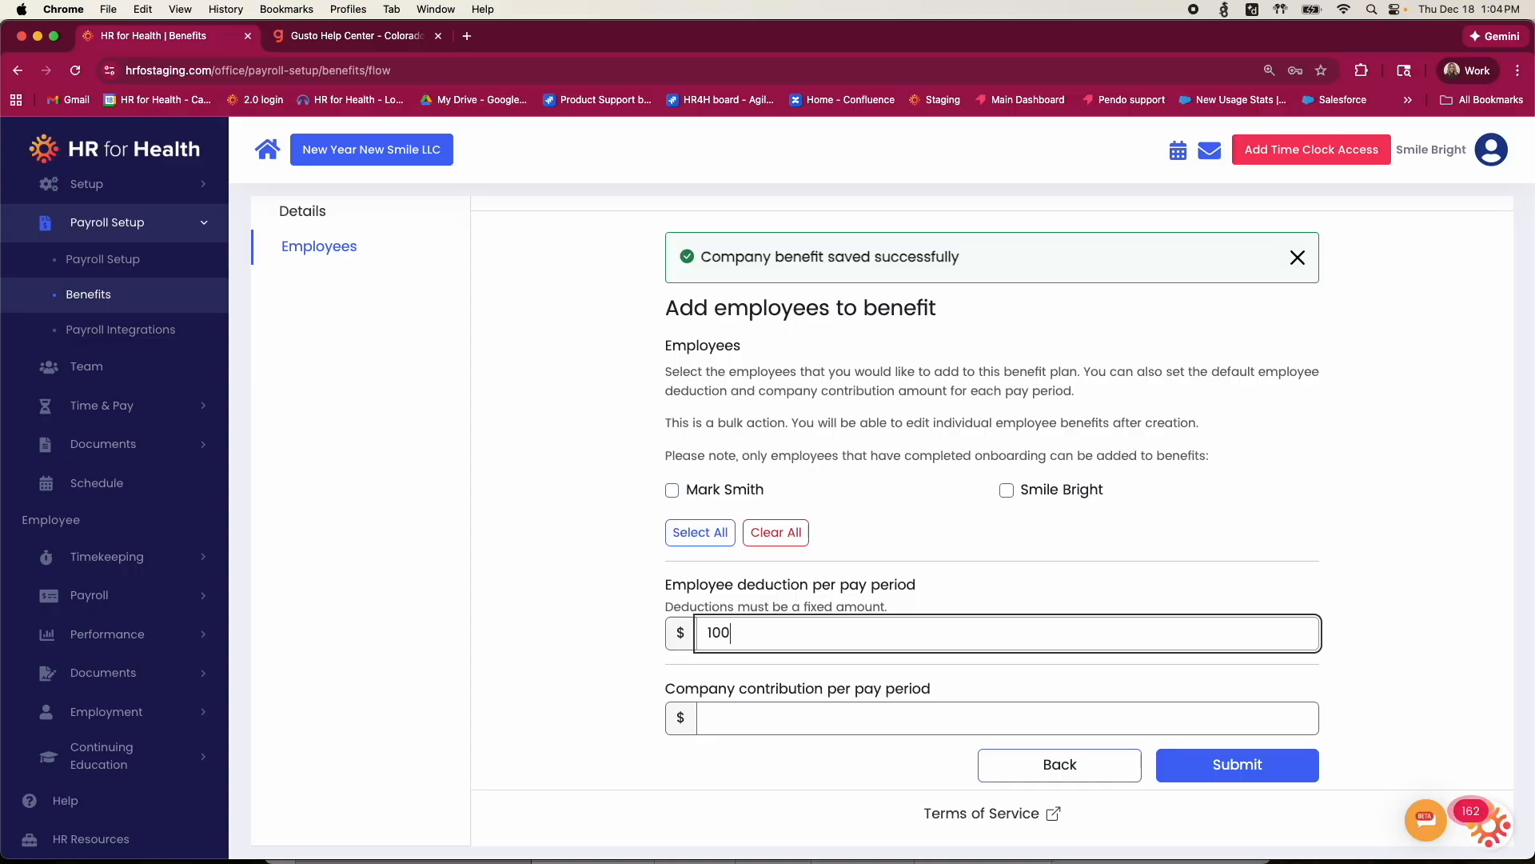
pyautogui.write('100.00')
pyautogui.click(728, 706)
pyautogui.write('50')
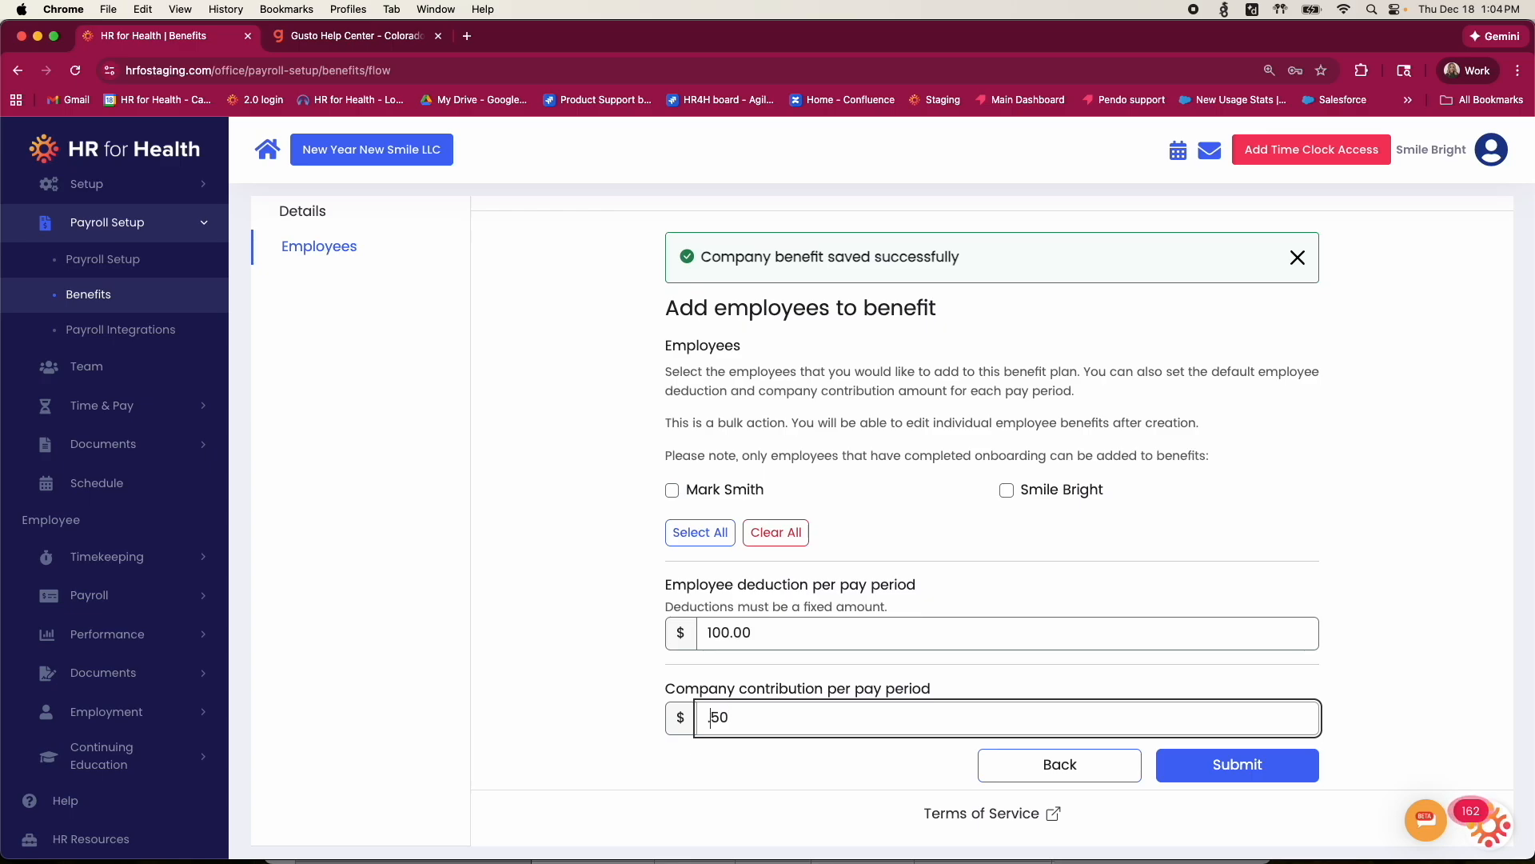
pyautogui.write('.00')
pyautogui.click(672, 579)
pyautogui.click(720, 533)
pyautogui.click(1239, 770)
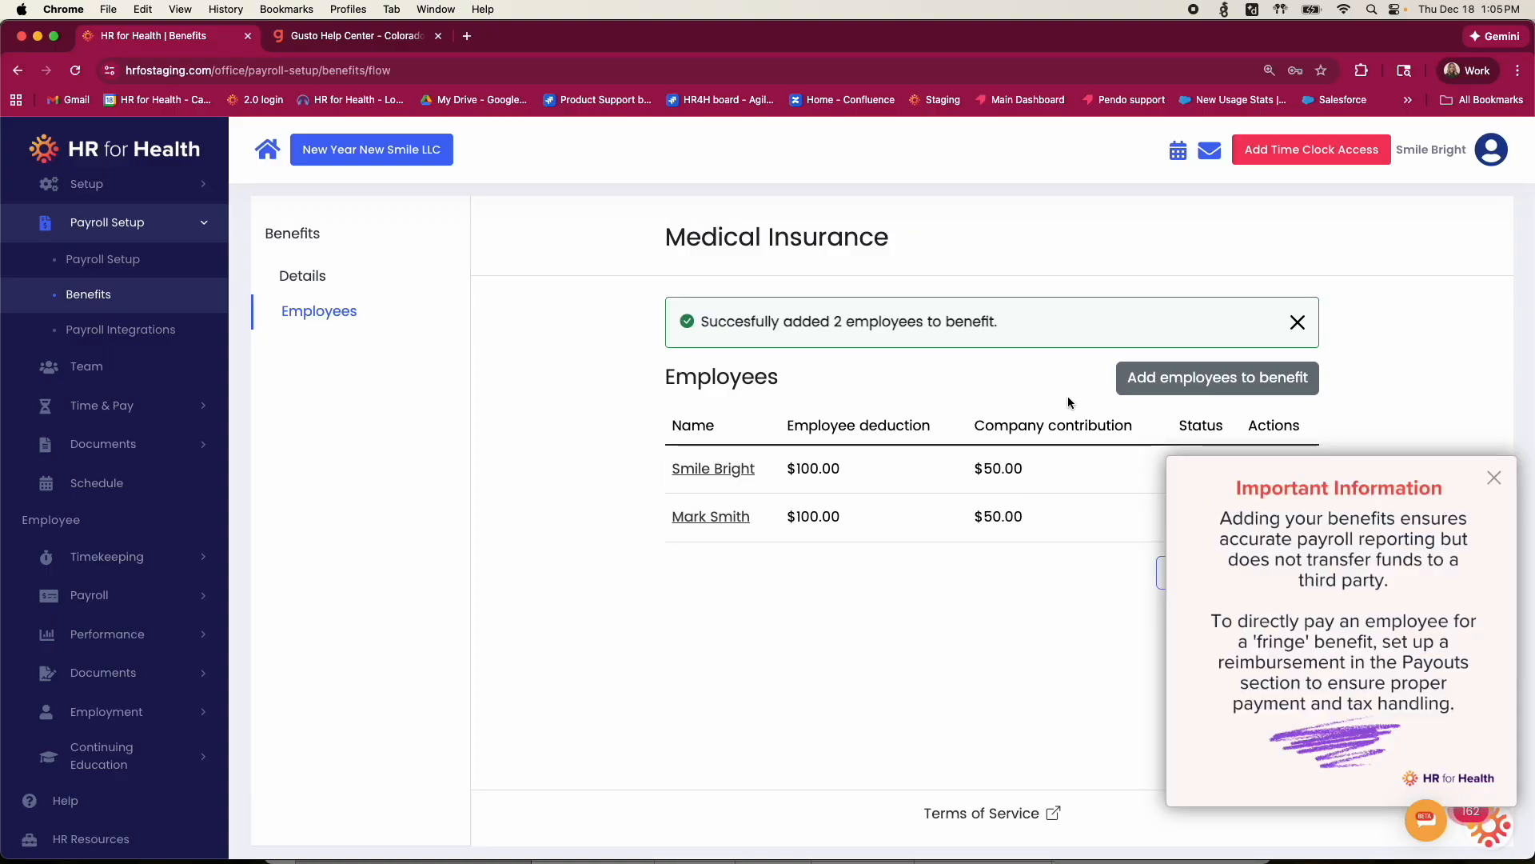
pyautogui.click(1496, 483)
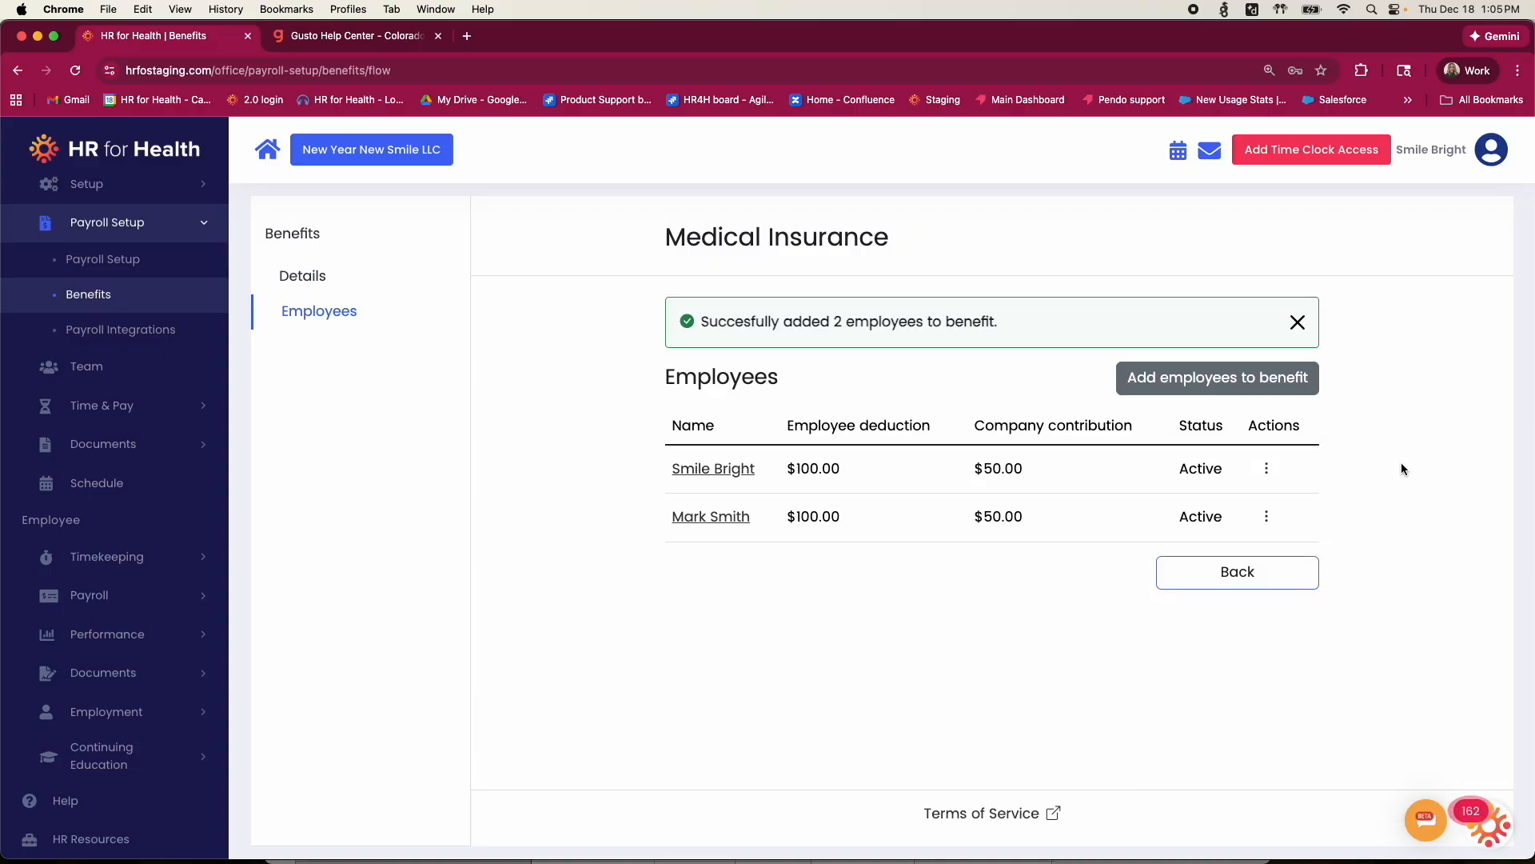
# Edit the first listed employee's Medical Insurance benefit, setting the company contribution to $100.00 per pay period, keeping it active, and submit it.
pyautogui.click(1264, 470)
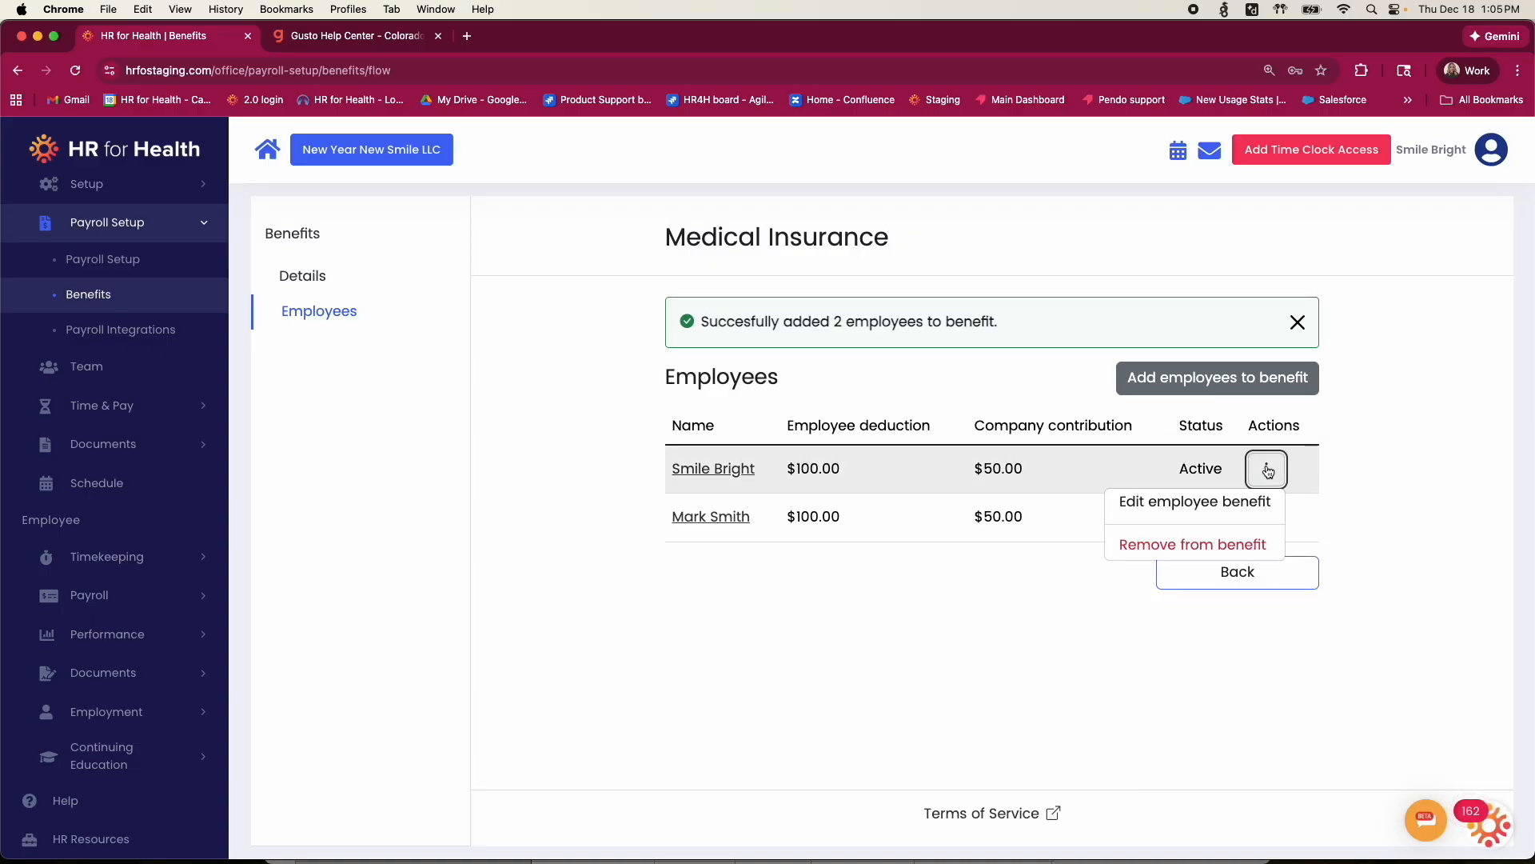
pyautogui.click(1239, 512)
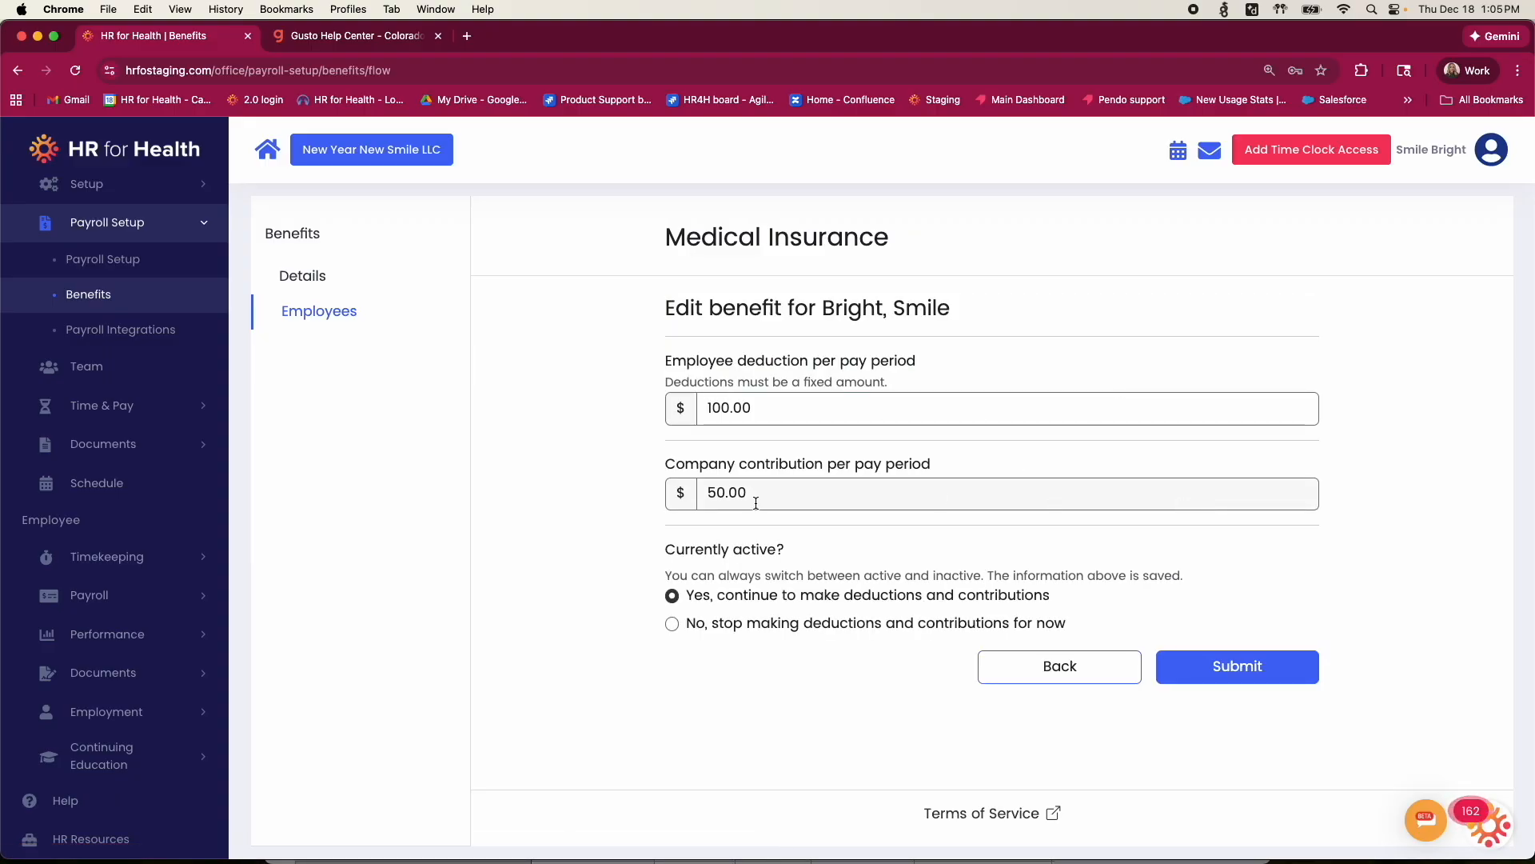
pyautogui.moveTo(756, 498); pyautogui.dragTo(641, 496)
pyautogui.write('100.00')
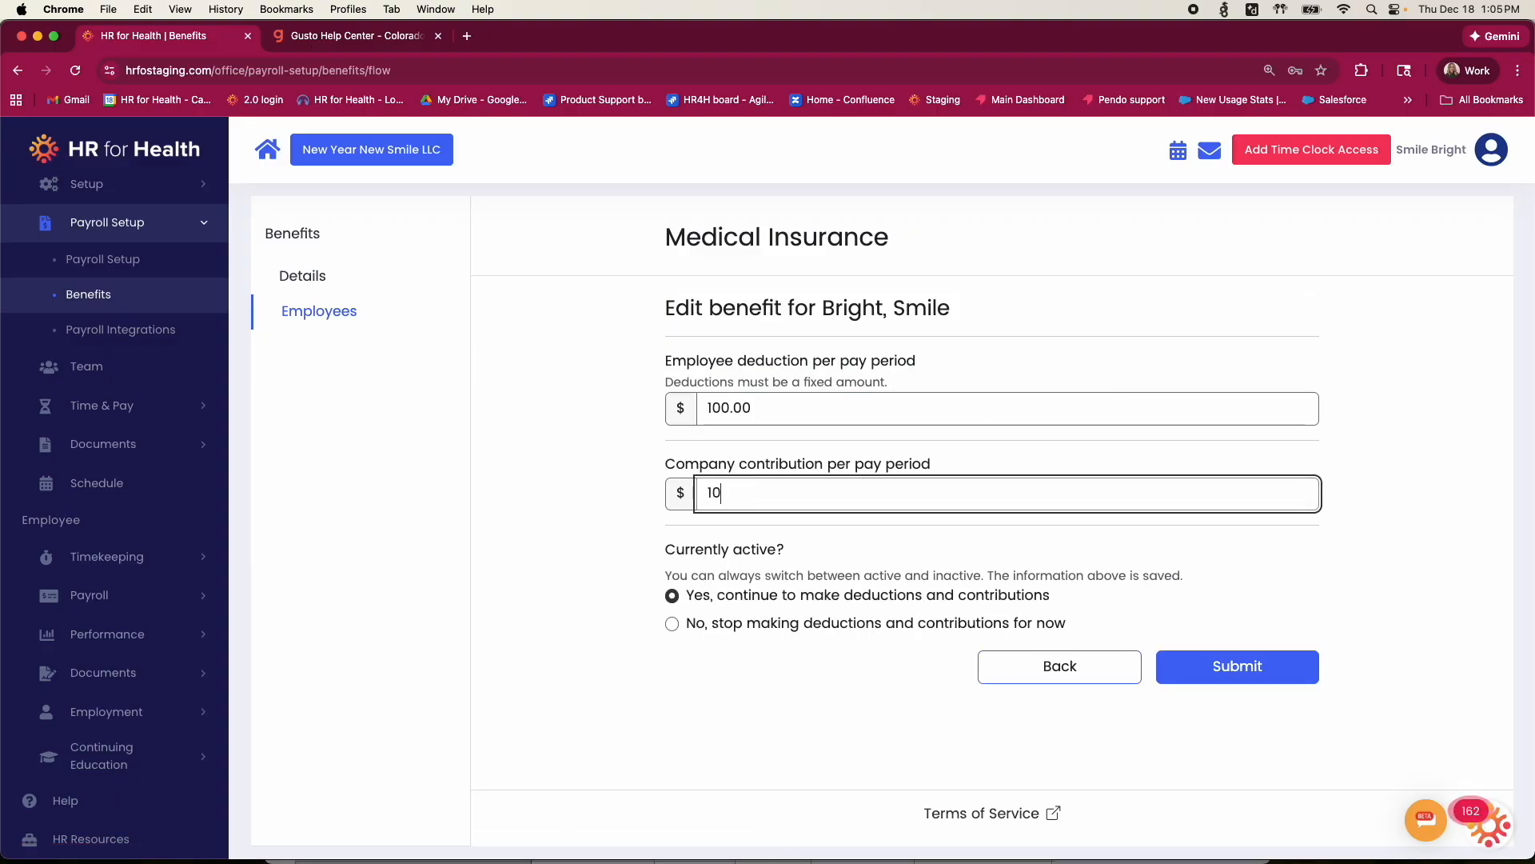
pyautogui.click(526, 588)
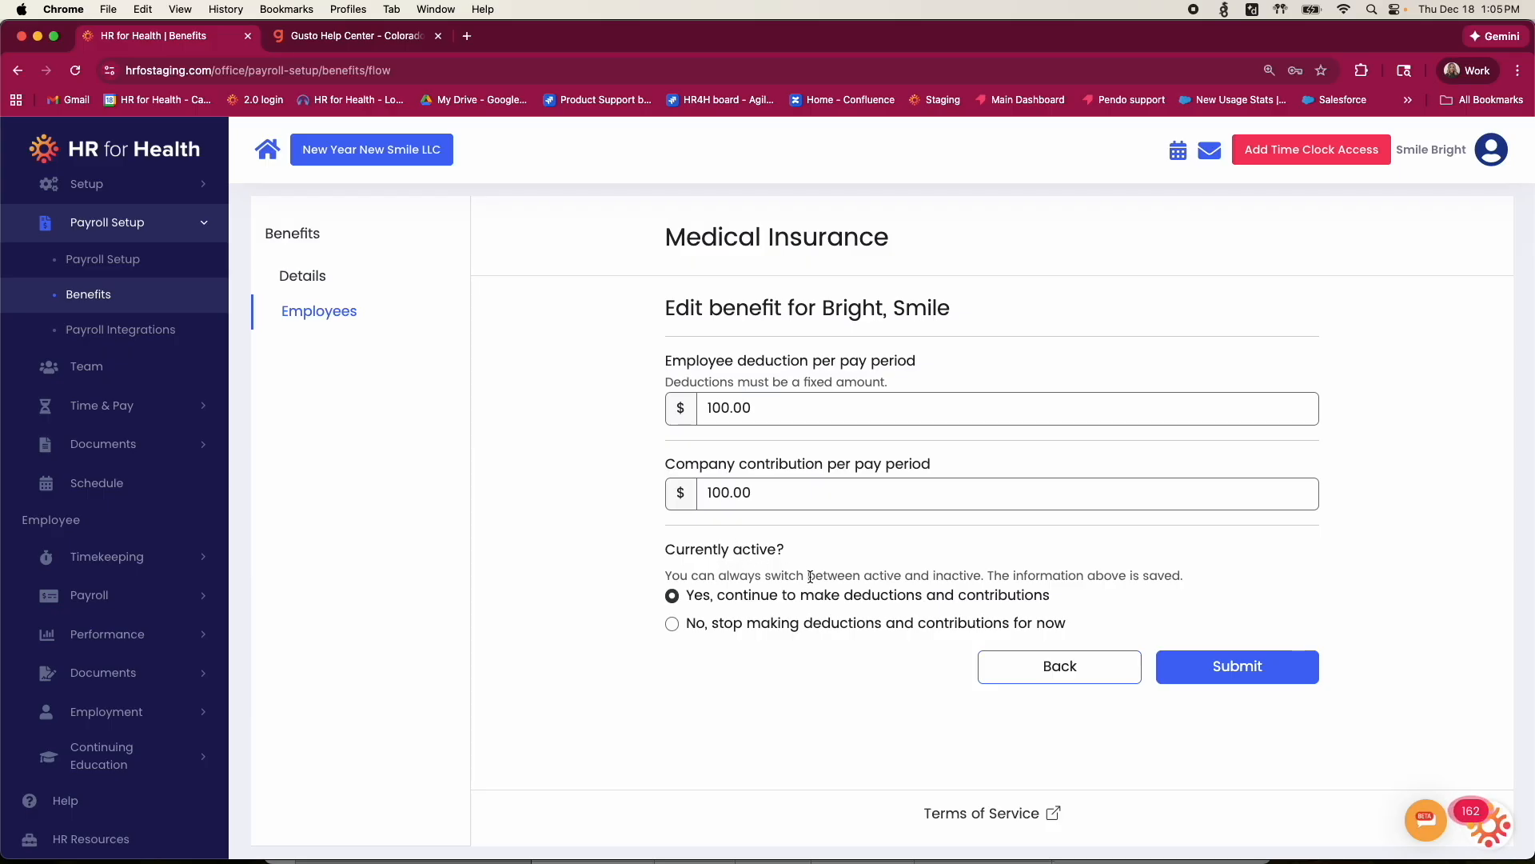
pyautogui.click(674, 623)
pyautogui.click(672, 596)
pyautogui.click(1256, 662)
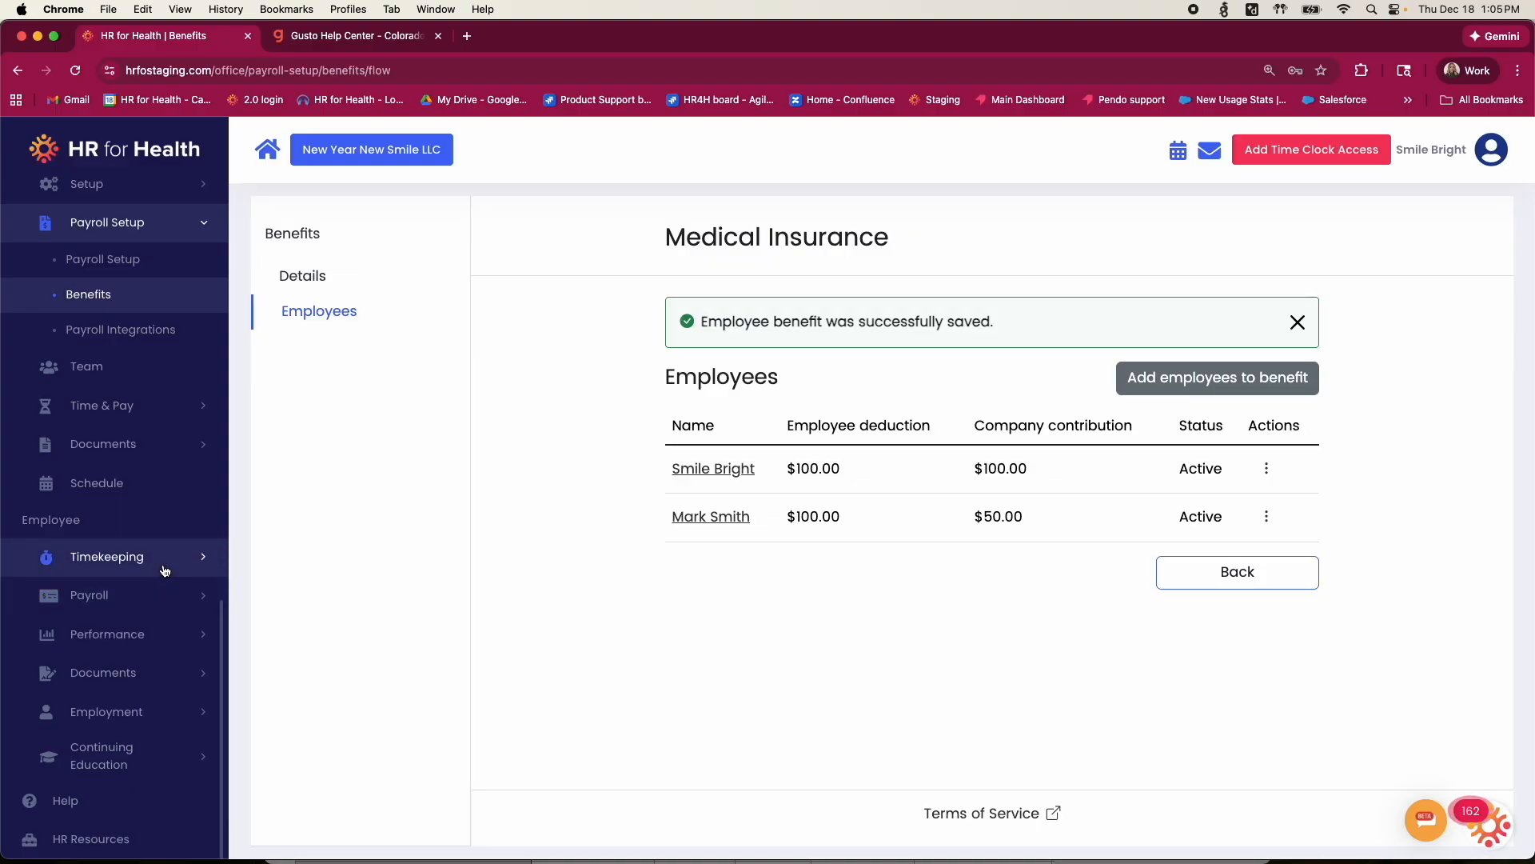
# Start a new deduction in the employee's payroll section with the description Loan Repayment.
pyautogui.click(120, 595)
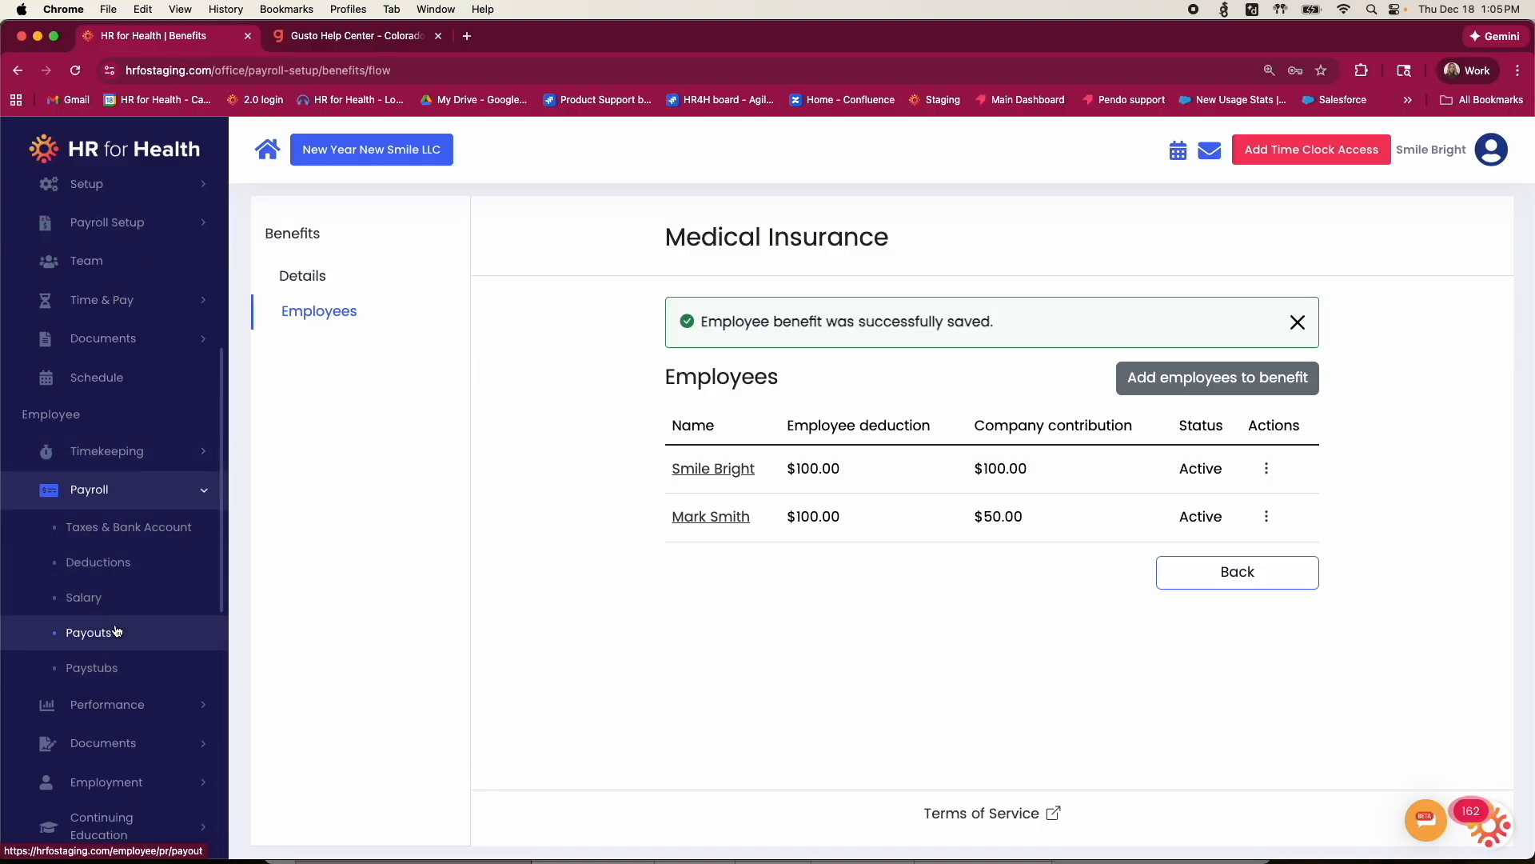
pyautogui.click(126, 566)
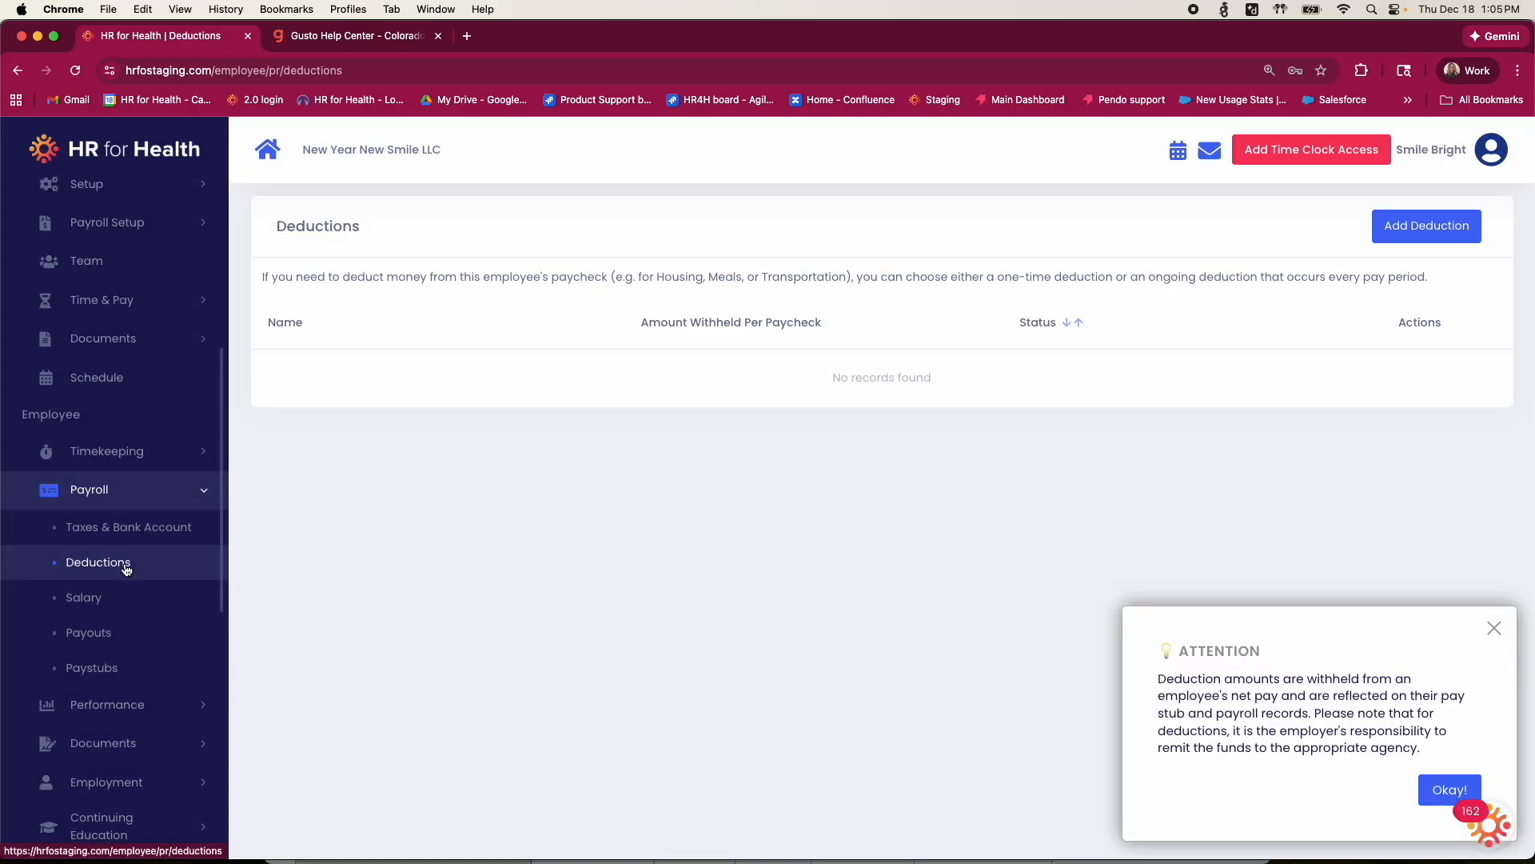
pyautogui.click(1416, 231)
pyautogui.click(756, 433)
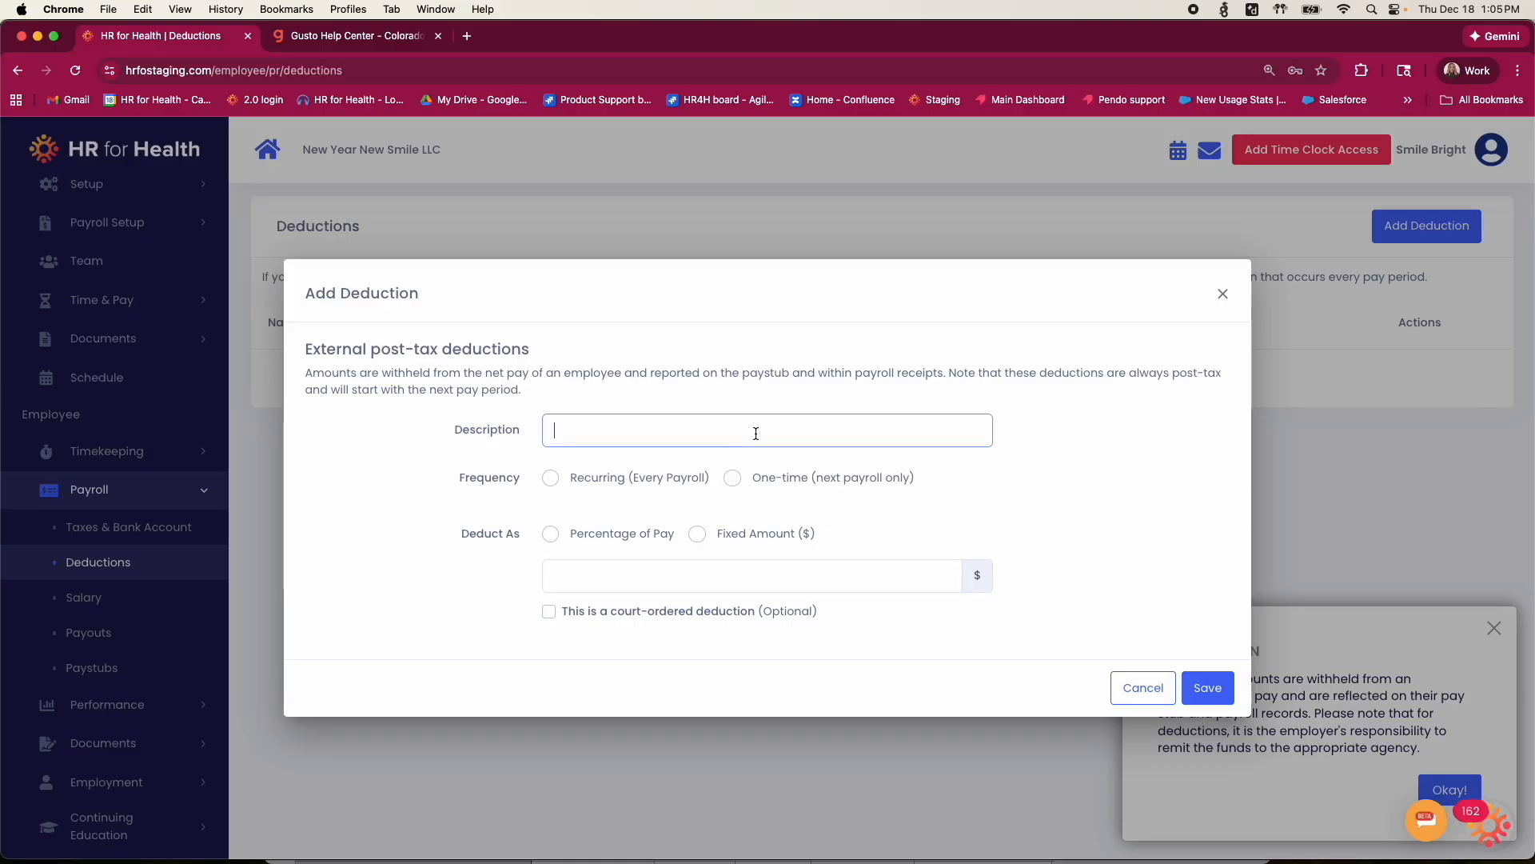
pyautogui.write('Loan Repayment')
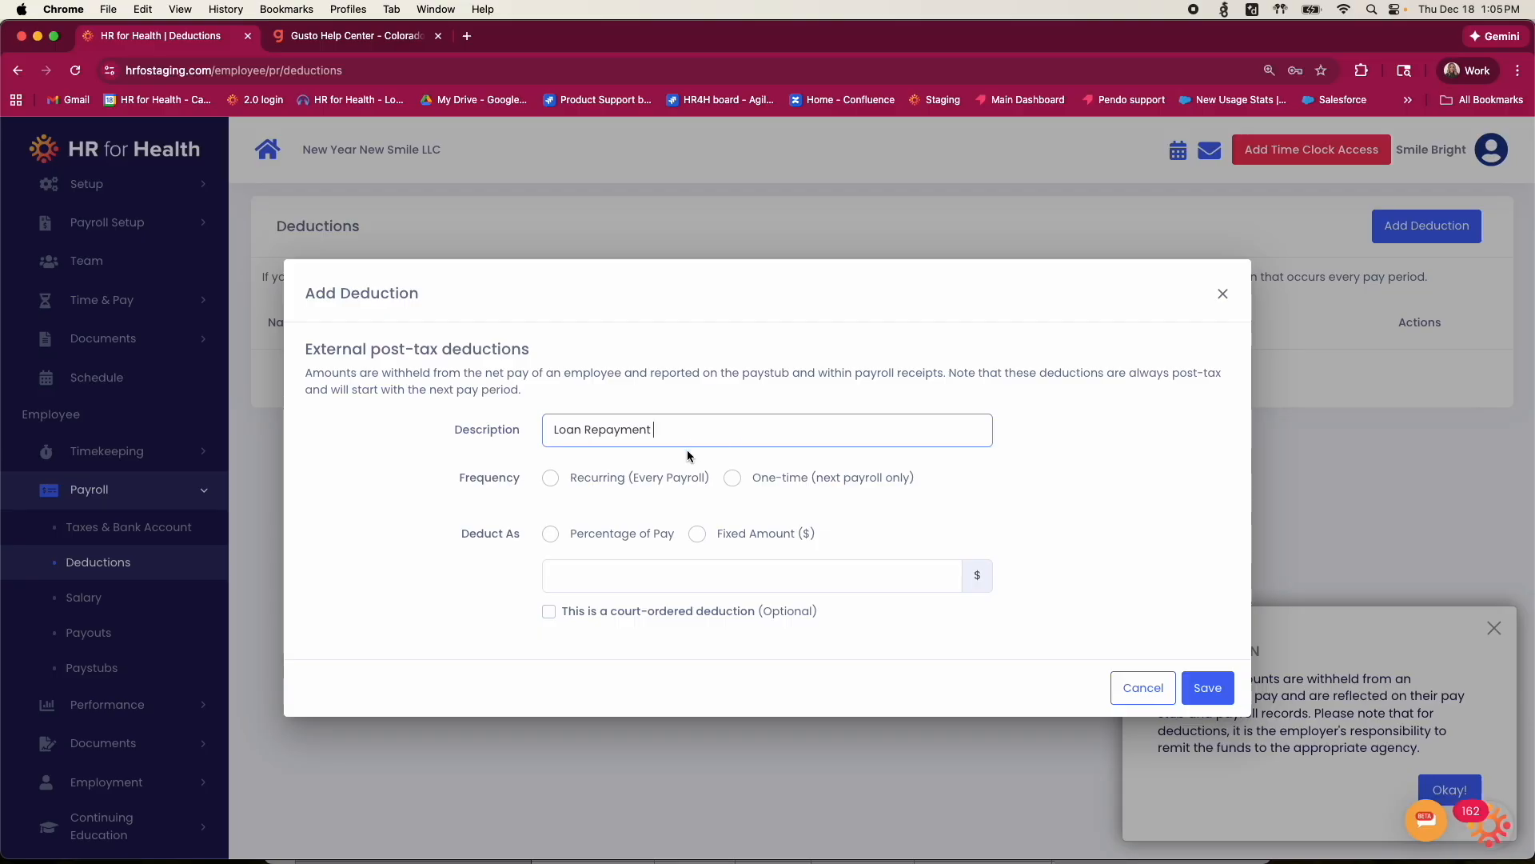
# Configure the Loan Repayment deduction as court-ordered, recurring every payroll, with a fixed amount of $100.00.
pyautogui.click(551, 478)
pyautogui.click(731, 474)
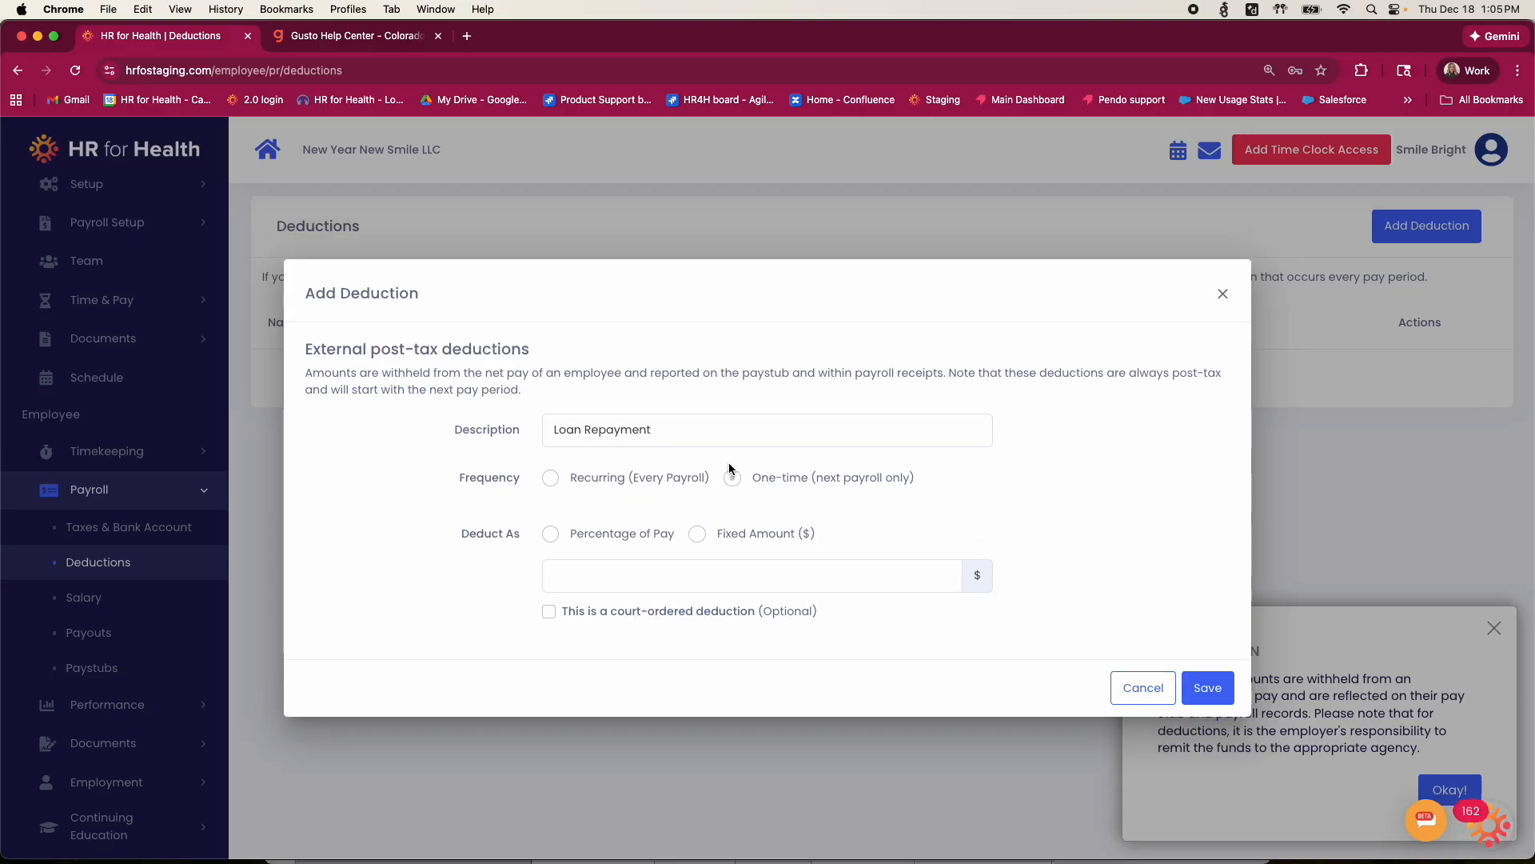
pyautogui.click(553, 534)
pyautogui.click(697, 534)
pyautogui.click(585, 534)
pyautogui.click(658, 612)
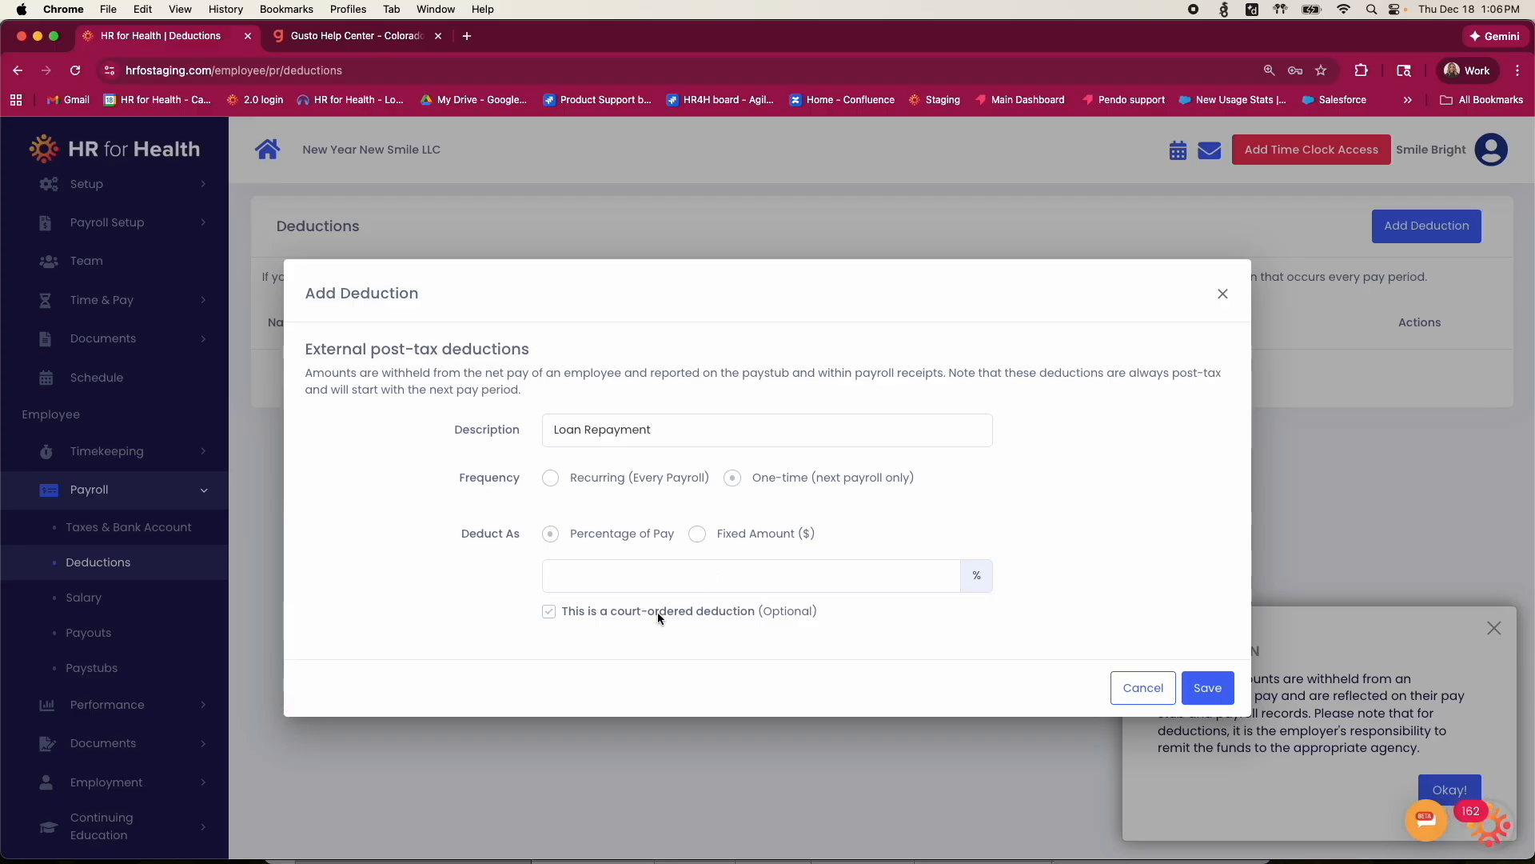
pyautogui.click(707, 535)
pyautogui.click(689, 582)
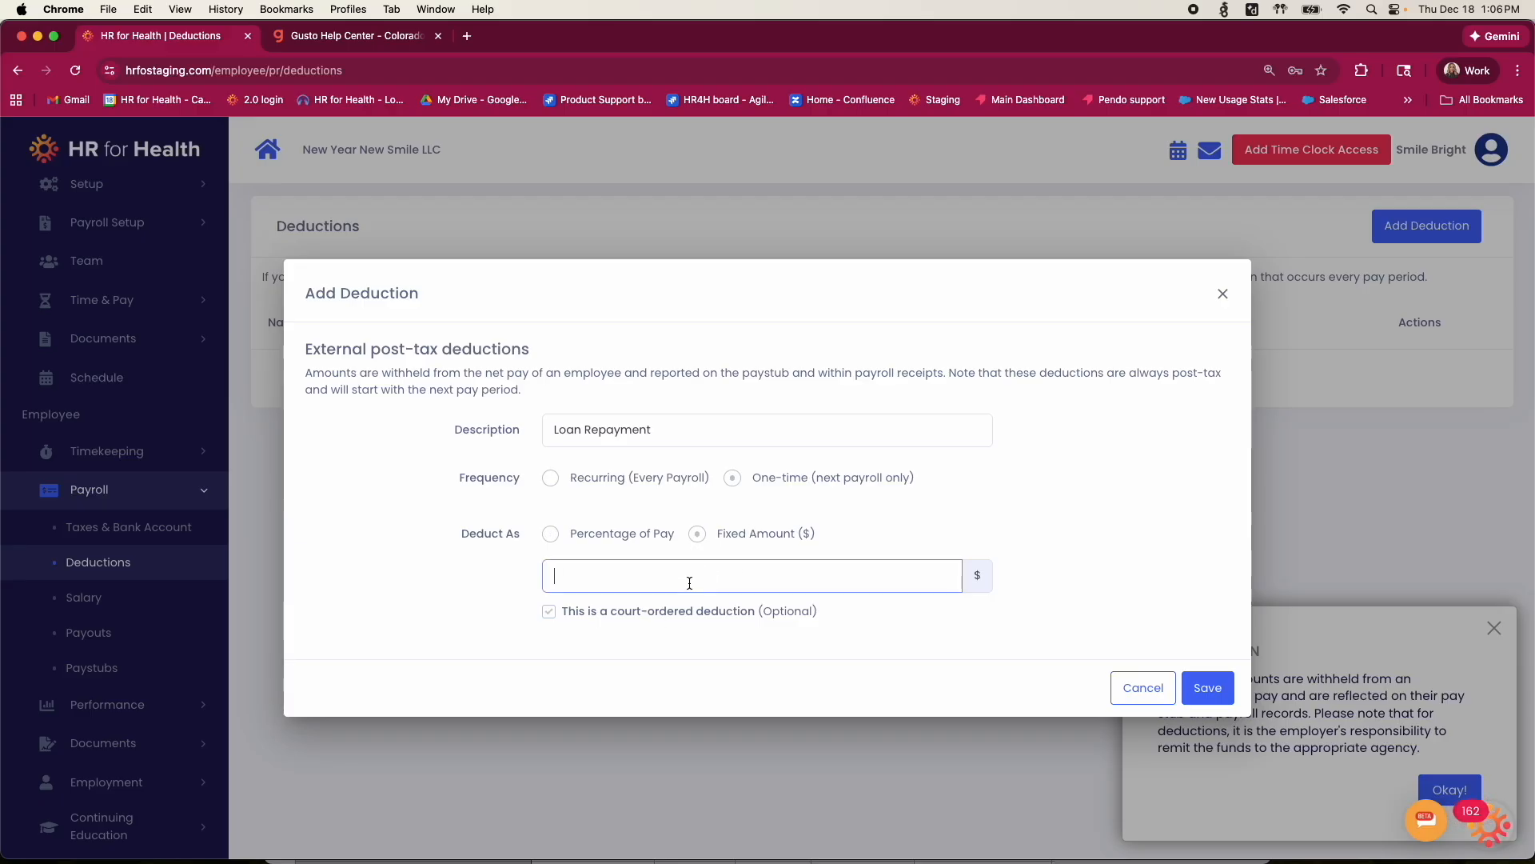
pyautogui.write('100.00')
pyautogui.click(620, 480)
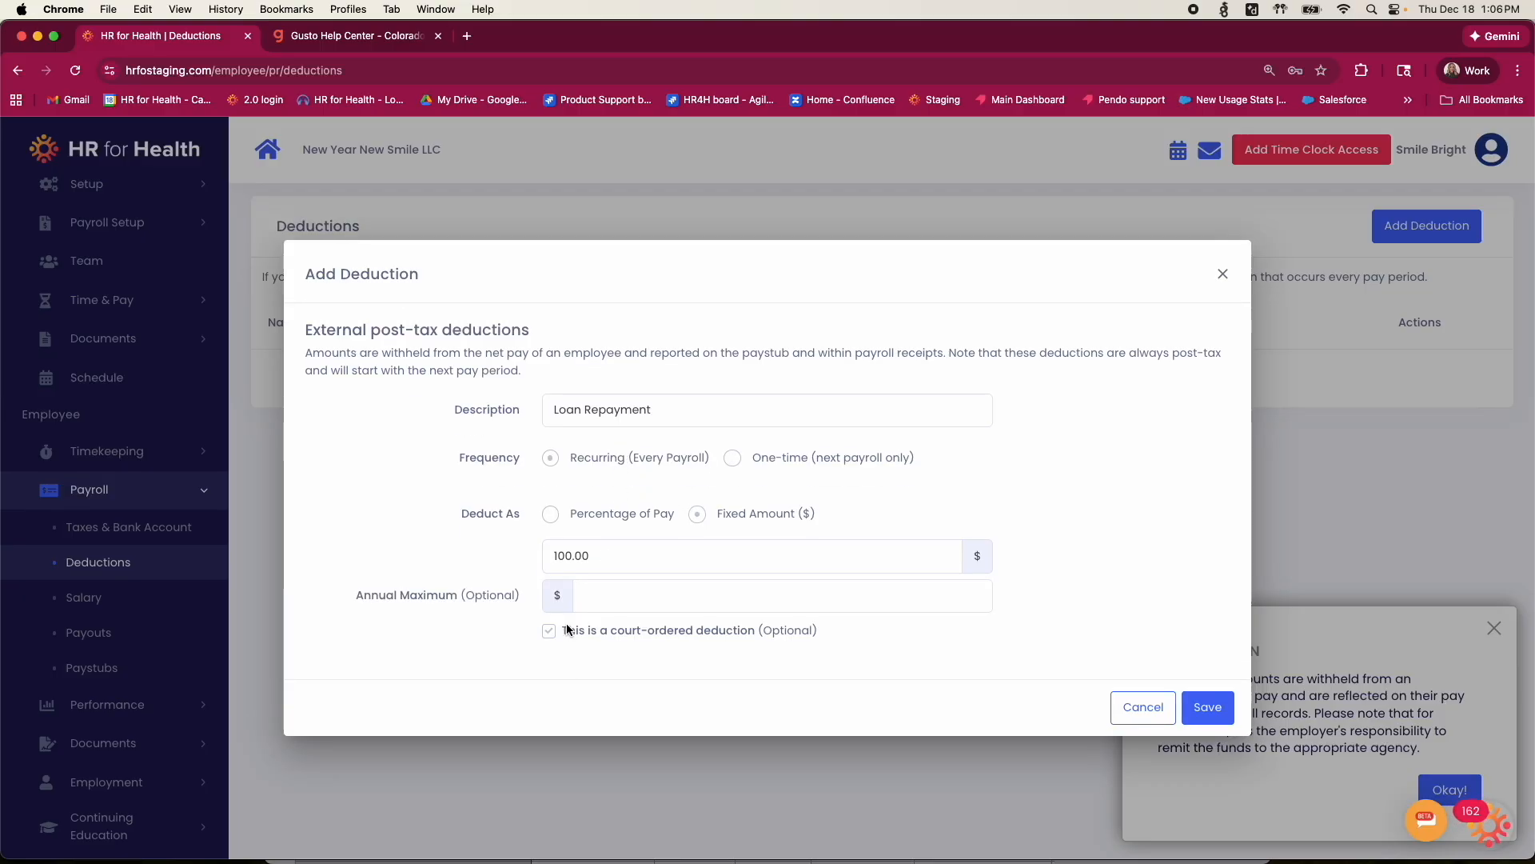
# Set the deduction's annual maximum to $200.00 and save the deduction.
pyautogui.click(606, 593)
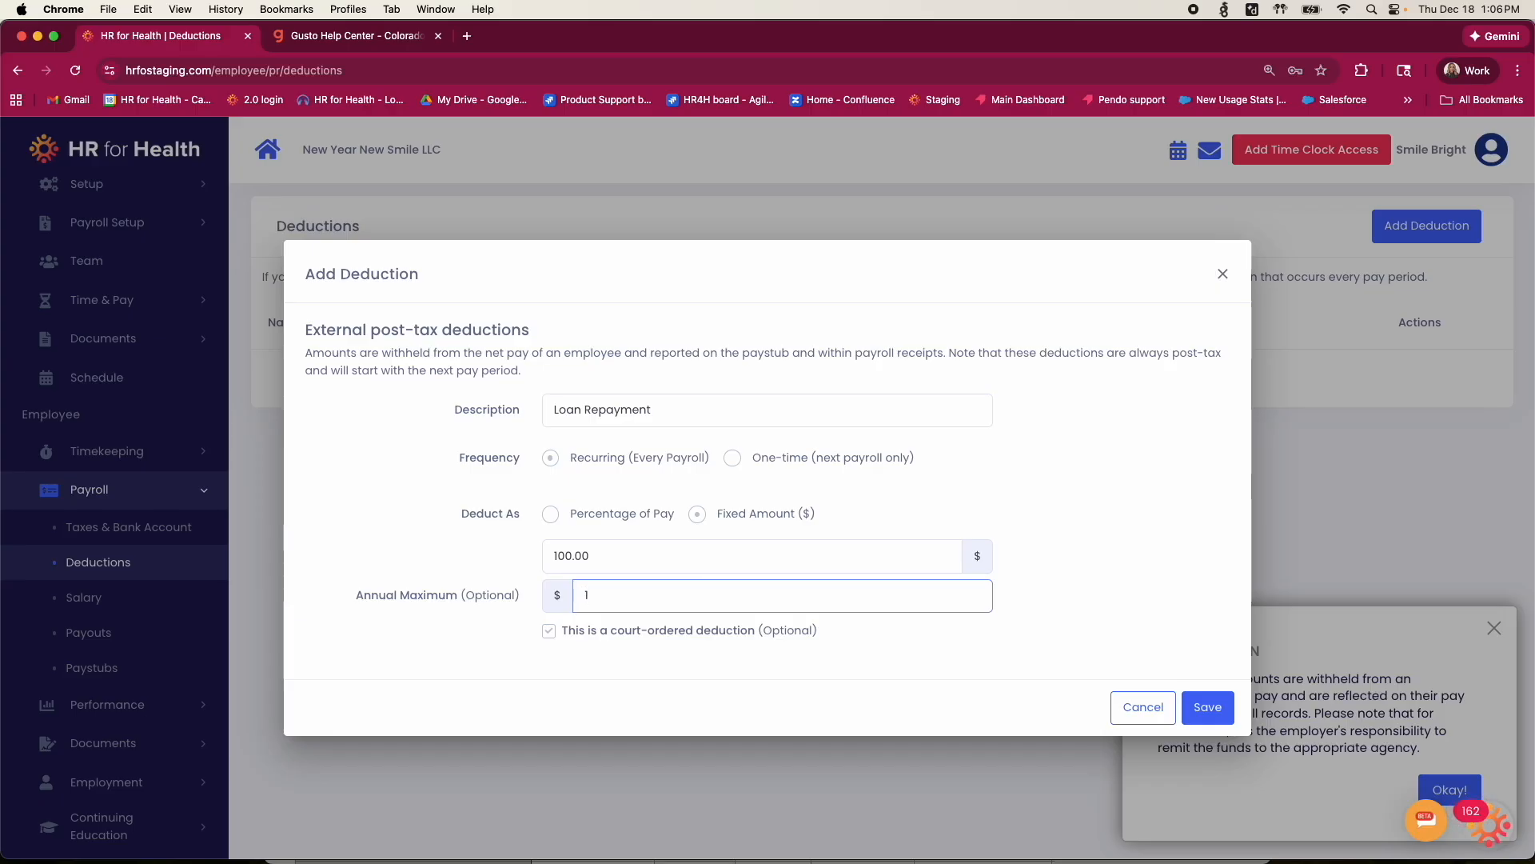
pyautogui.write('200.0')
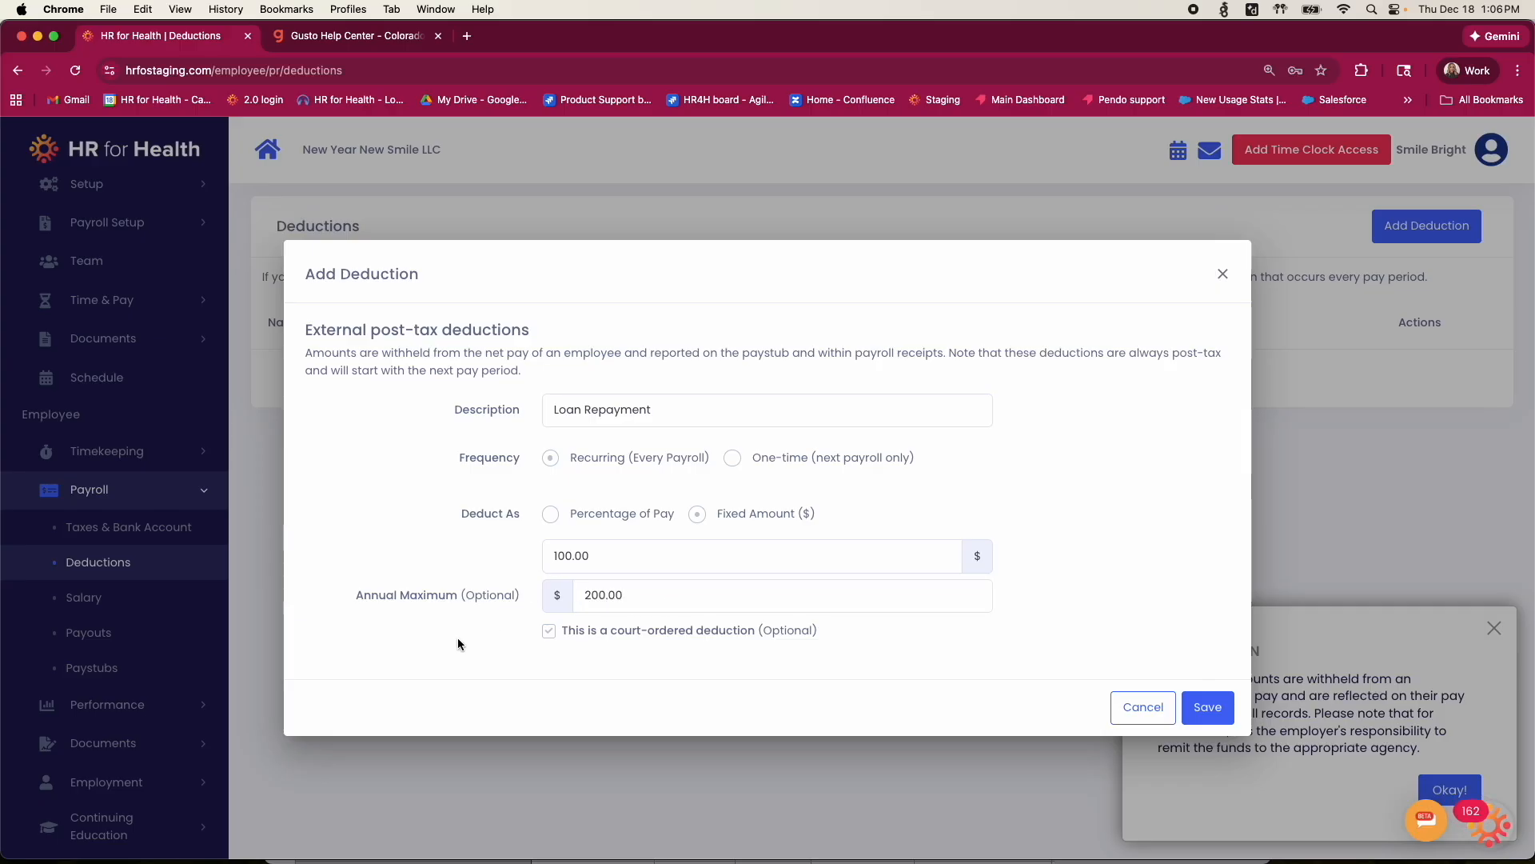
pyautogui.click(1215, 720)
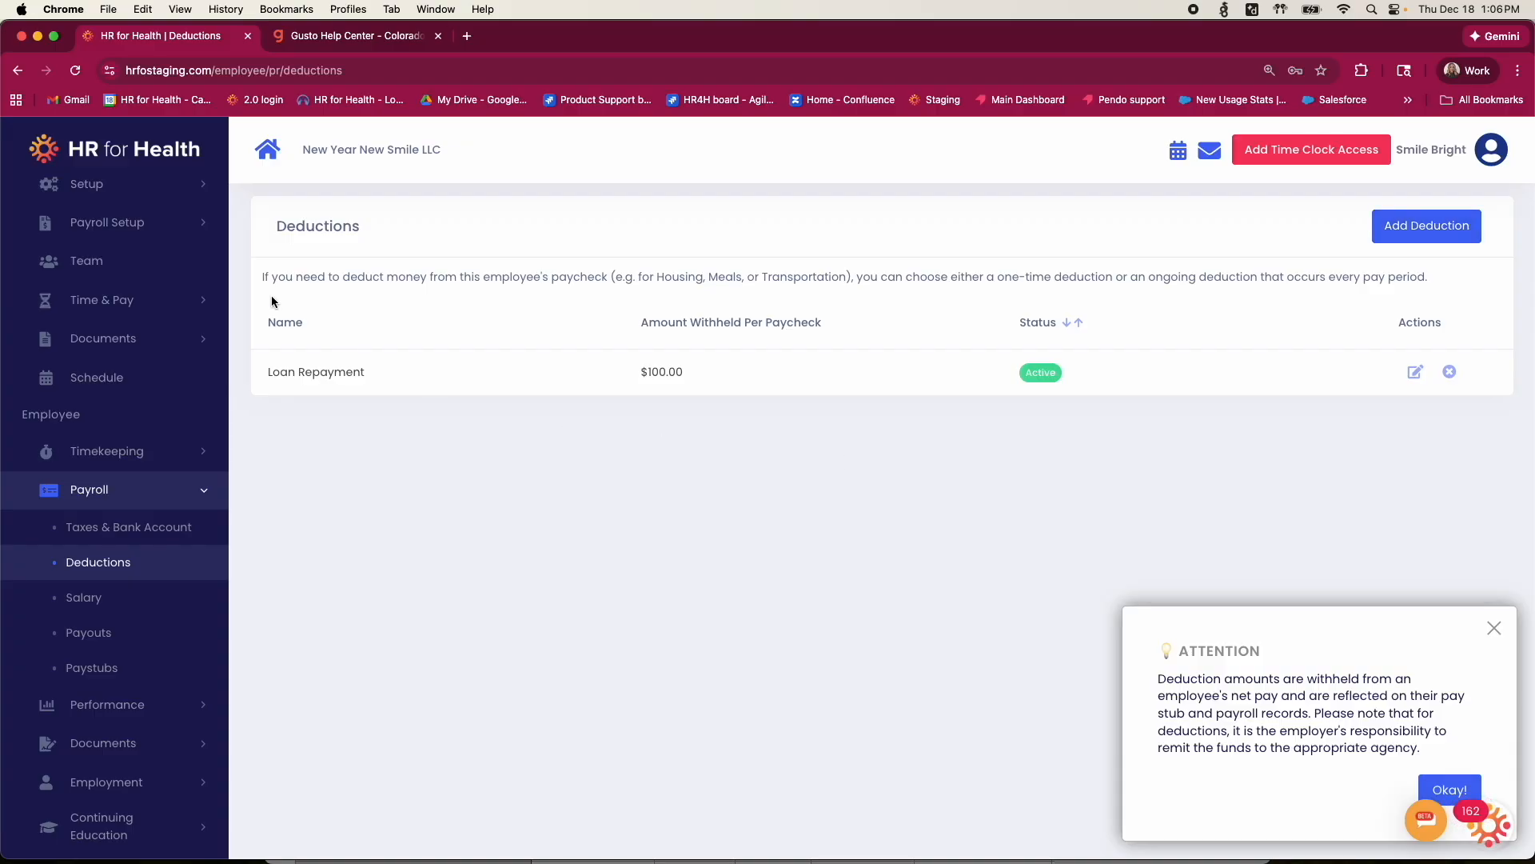
# Return to the home dashboard and open the state tax info in the company payroll setup.
pyautogui.click(267, 149)
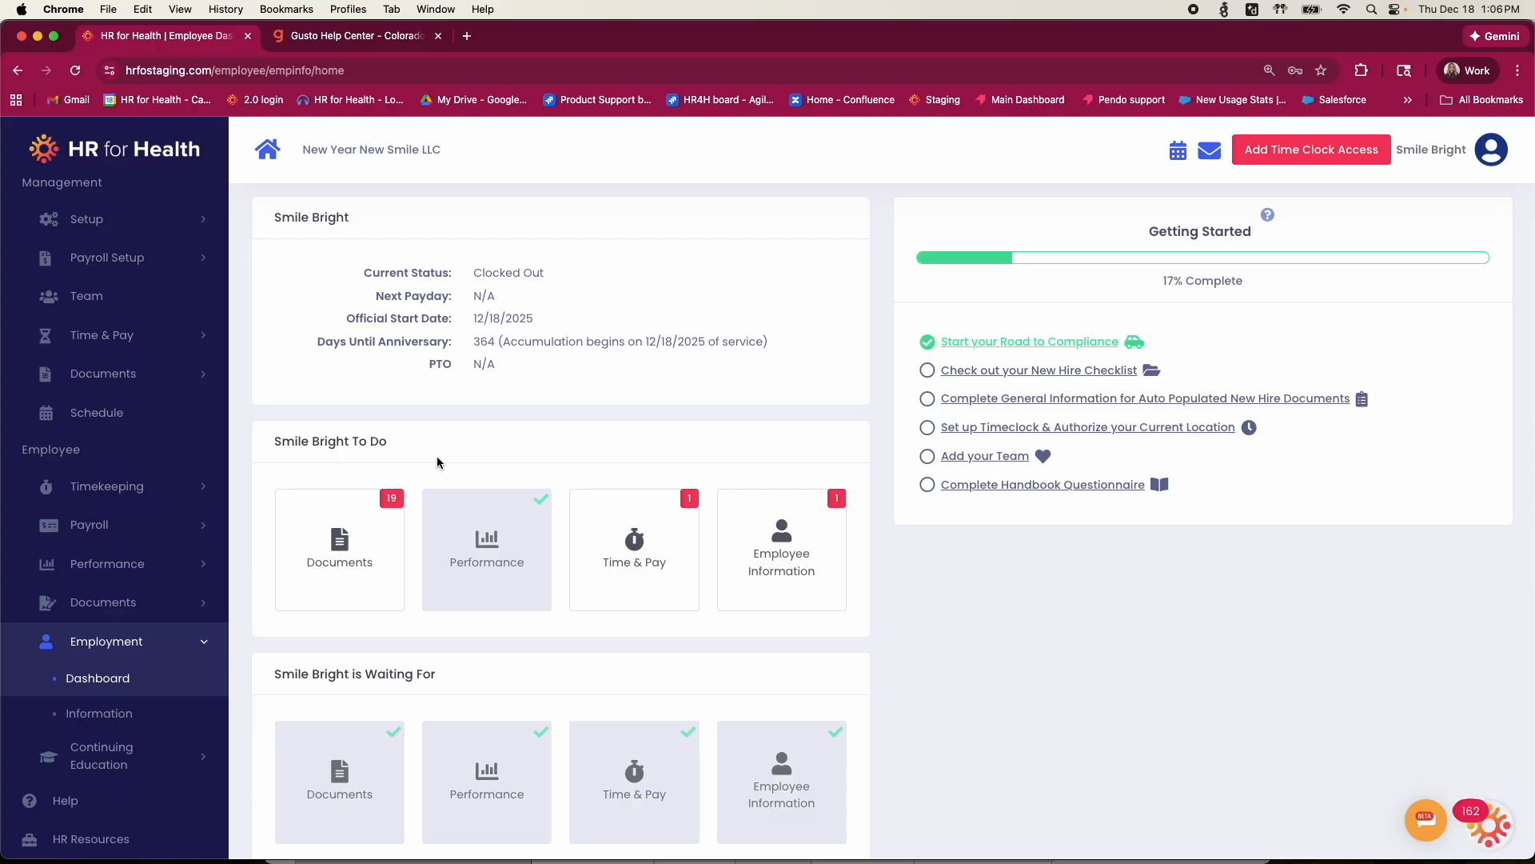
pyautogui.click(124, 257)
pyautogui.click(182, 292)
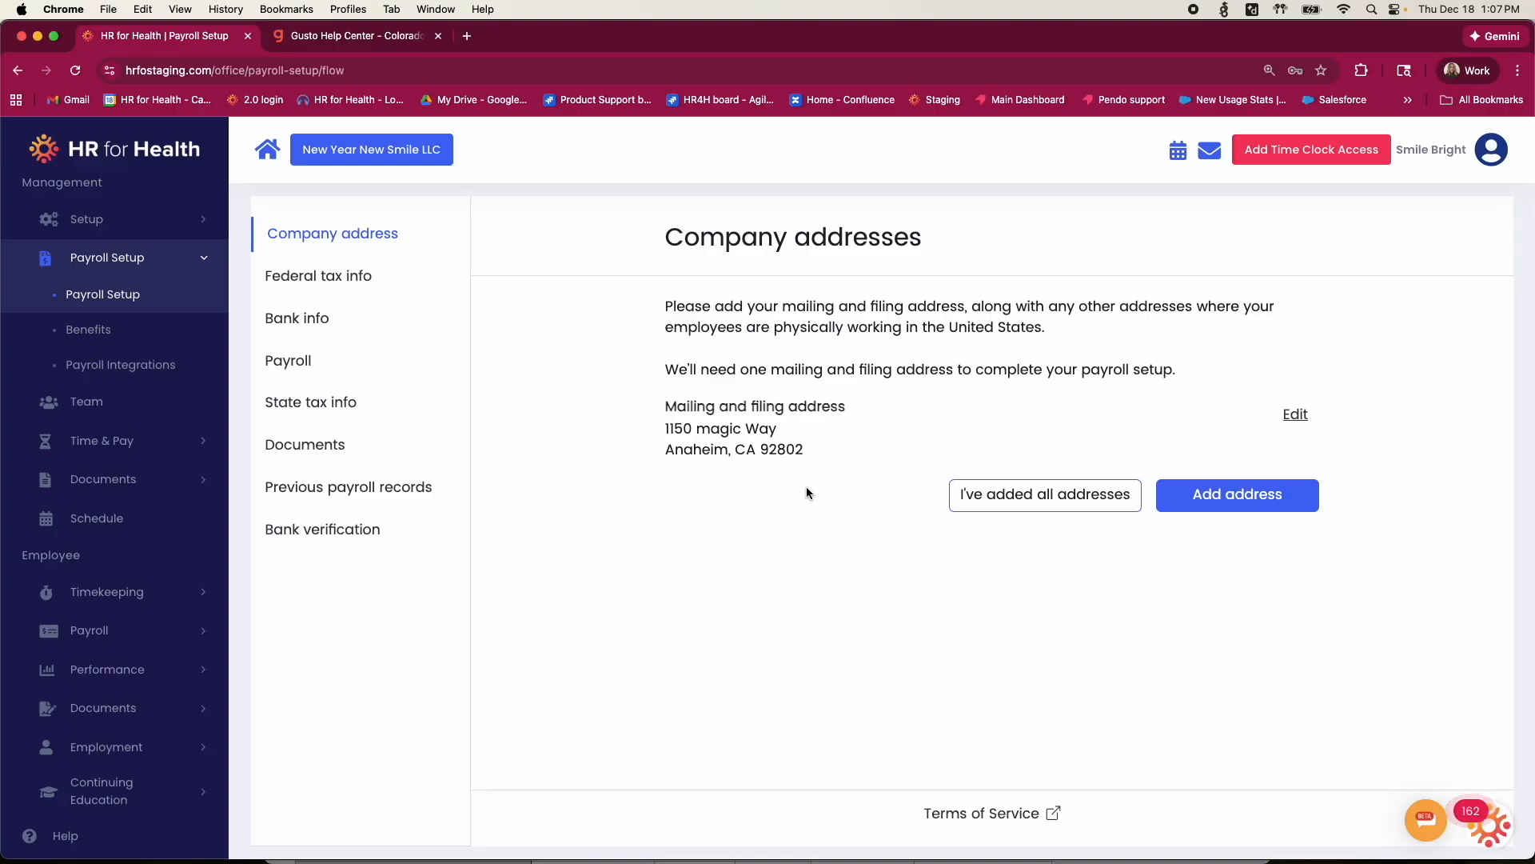
pyautogui.click(306, 404)
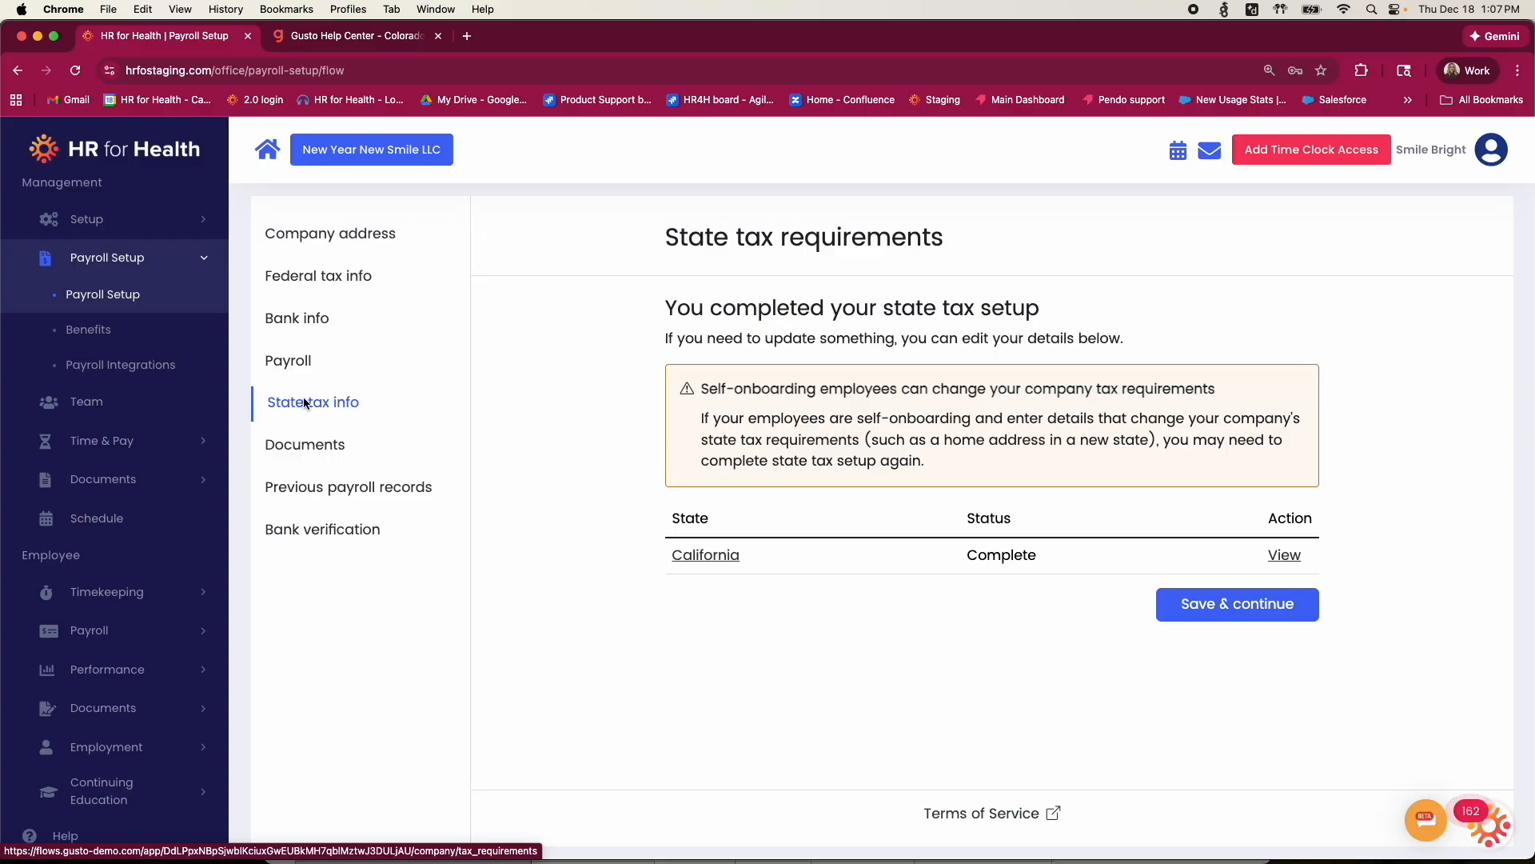
# Switch to the Gusto Help Center's State registration and resources page and compare it with the company's state tax requirements.
pyautogui.click(352, 40)
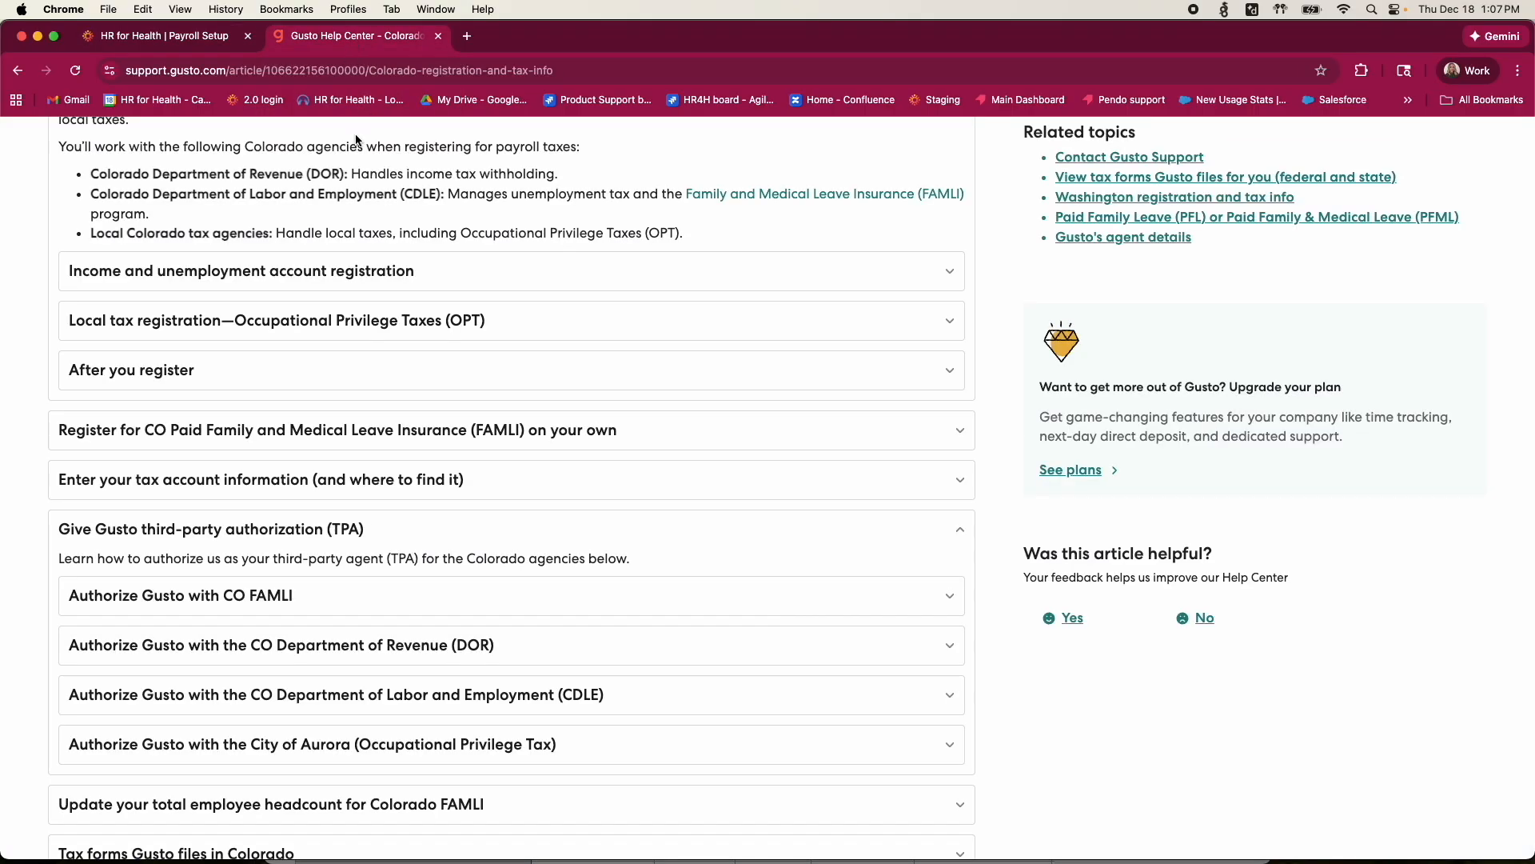
pyautogui.scroll(5, 355, 136)
pyautogui.scroll(10, 357, 141)
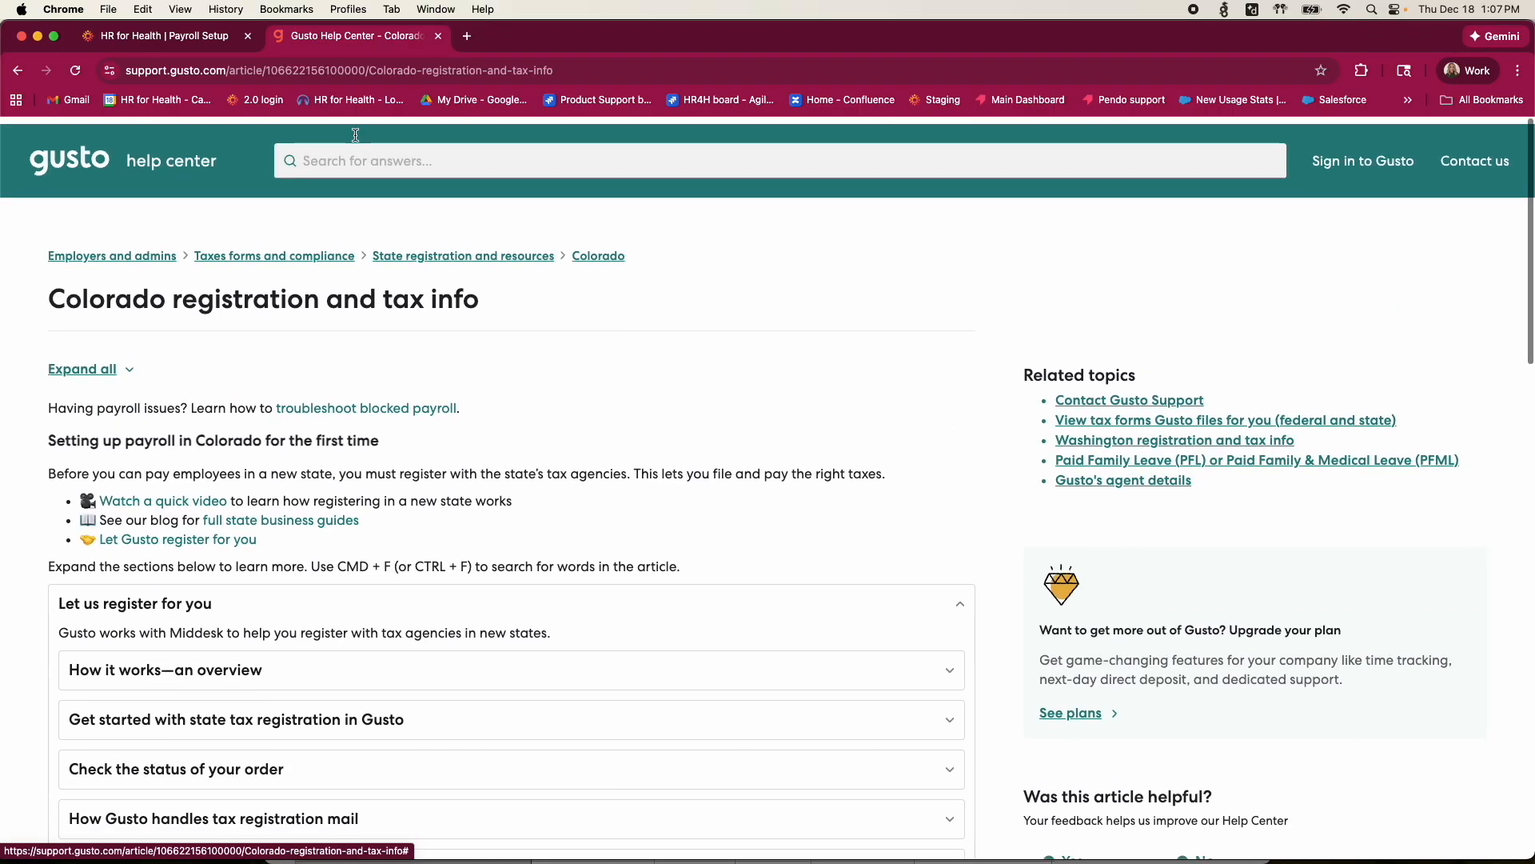
pyautogui.click(432, 251)
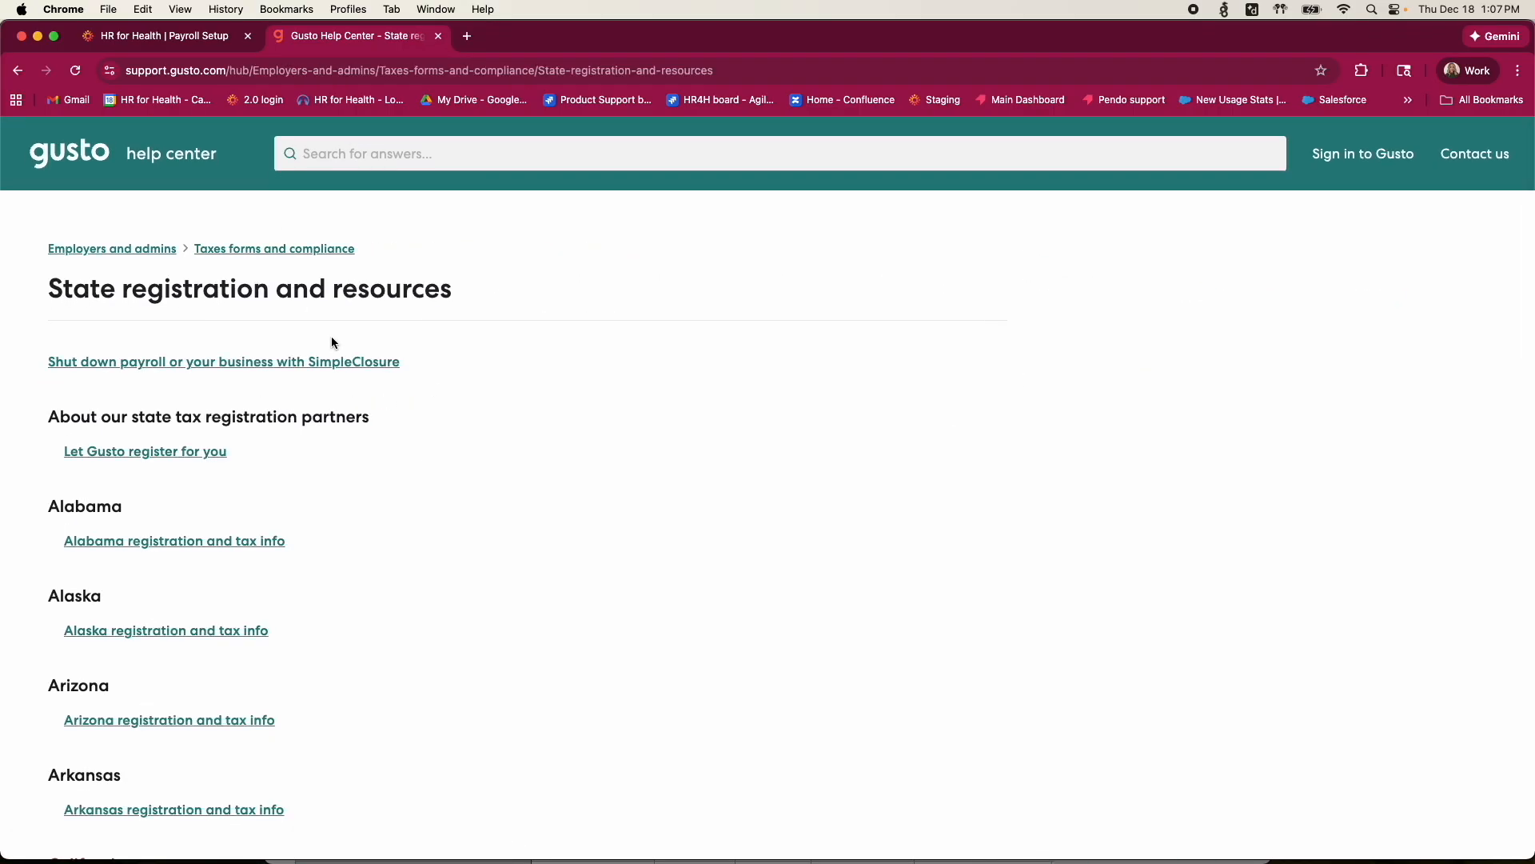
pyautogui.click(199, 43)
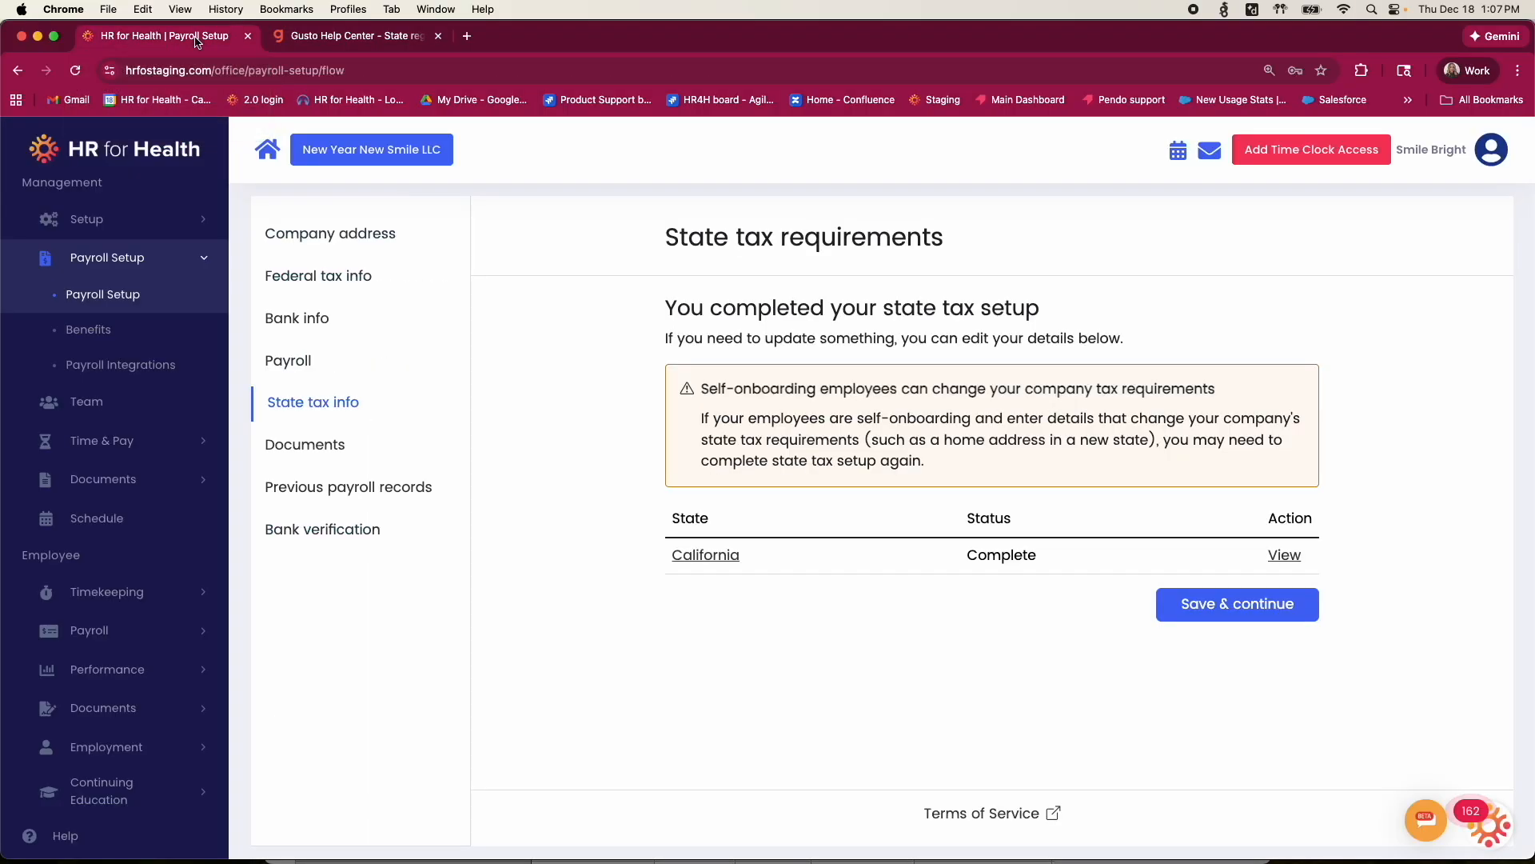
pyautogui.click(373, 37)
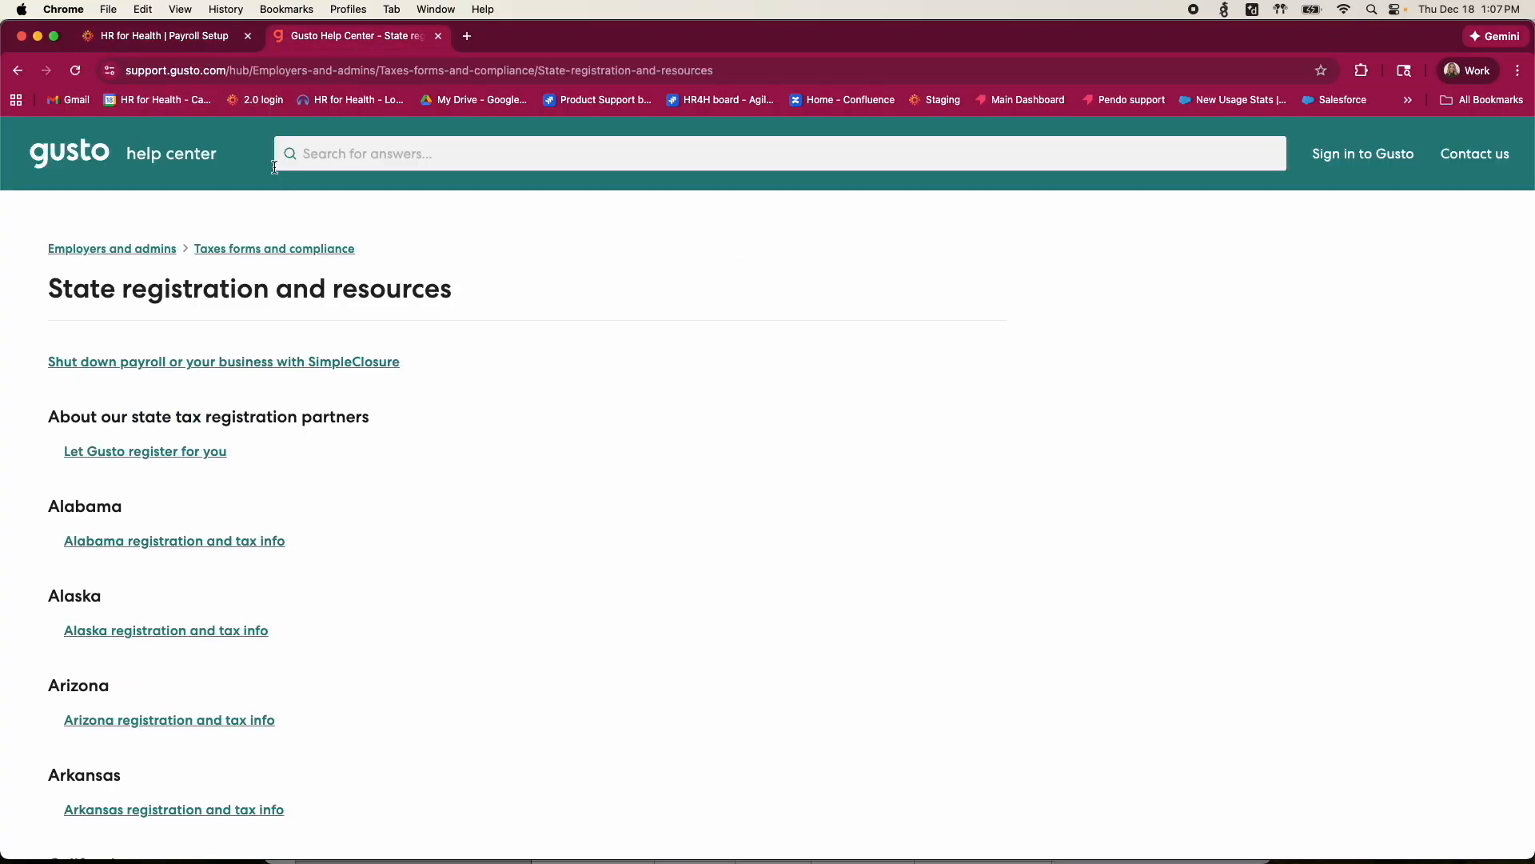
pyautogui.click(217, 38)
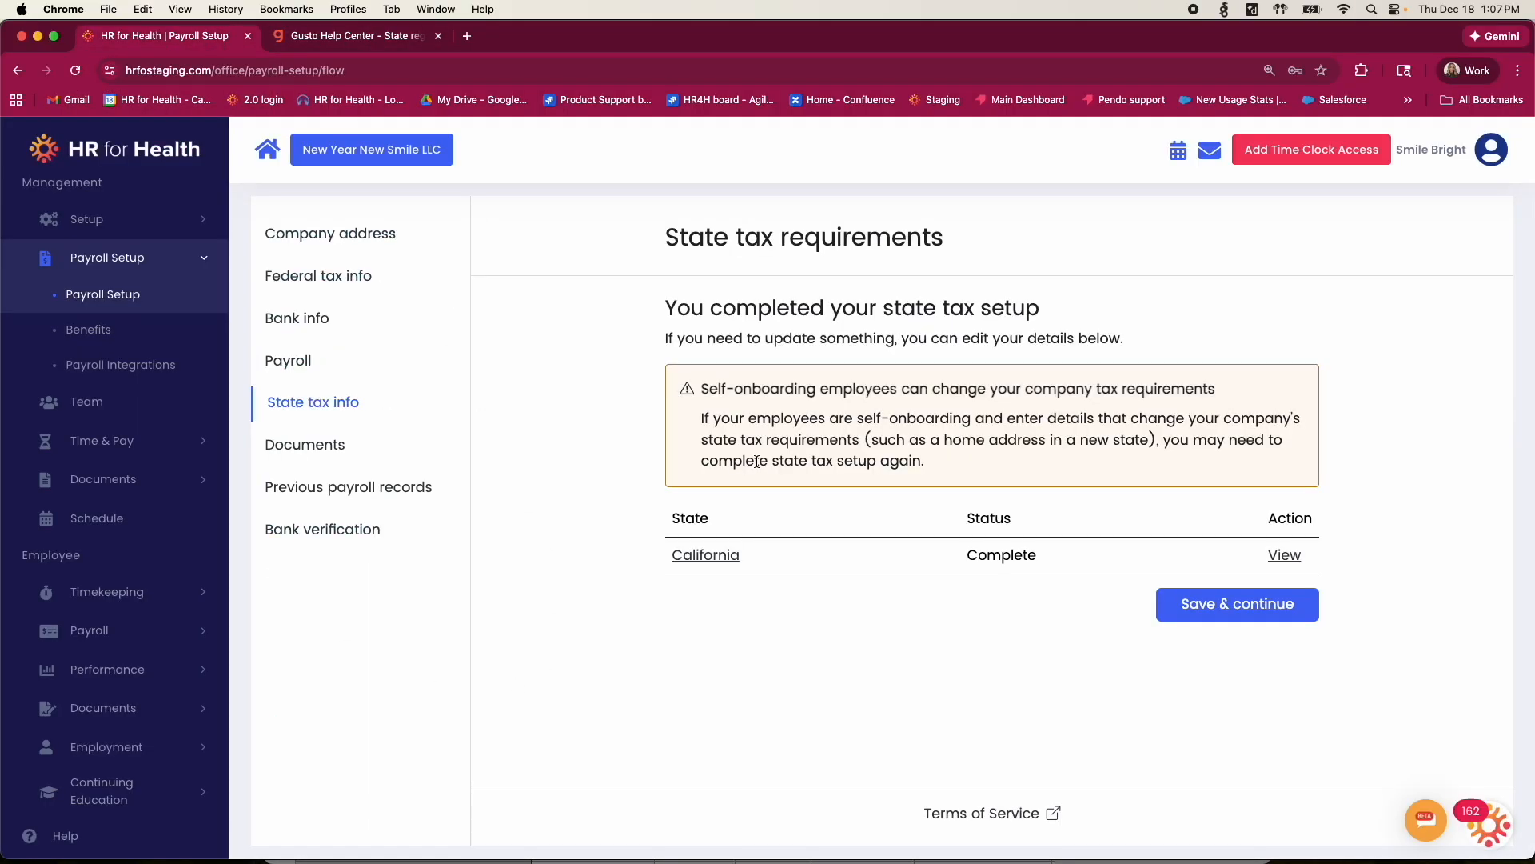
# From the home dashboard, search the Resource Center's Support Resources for "state" and open the State Tax Info guide.
pyautogui.click(268, 151)
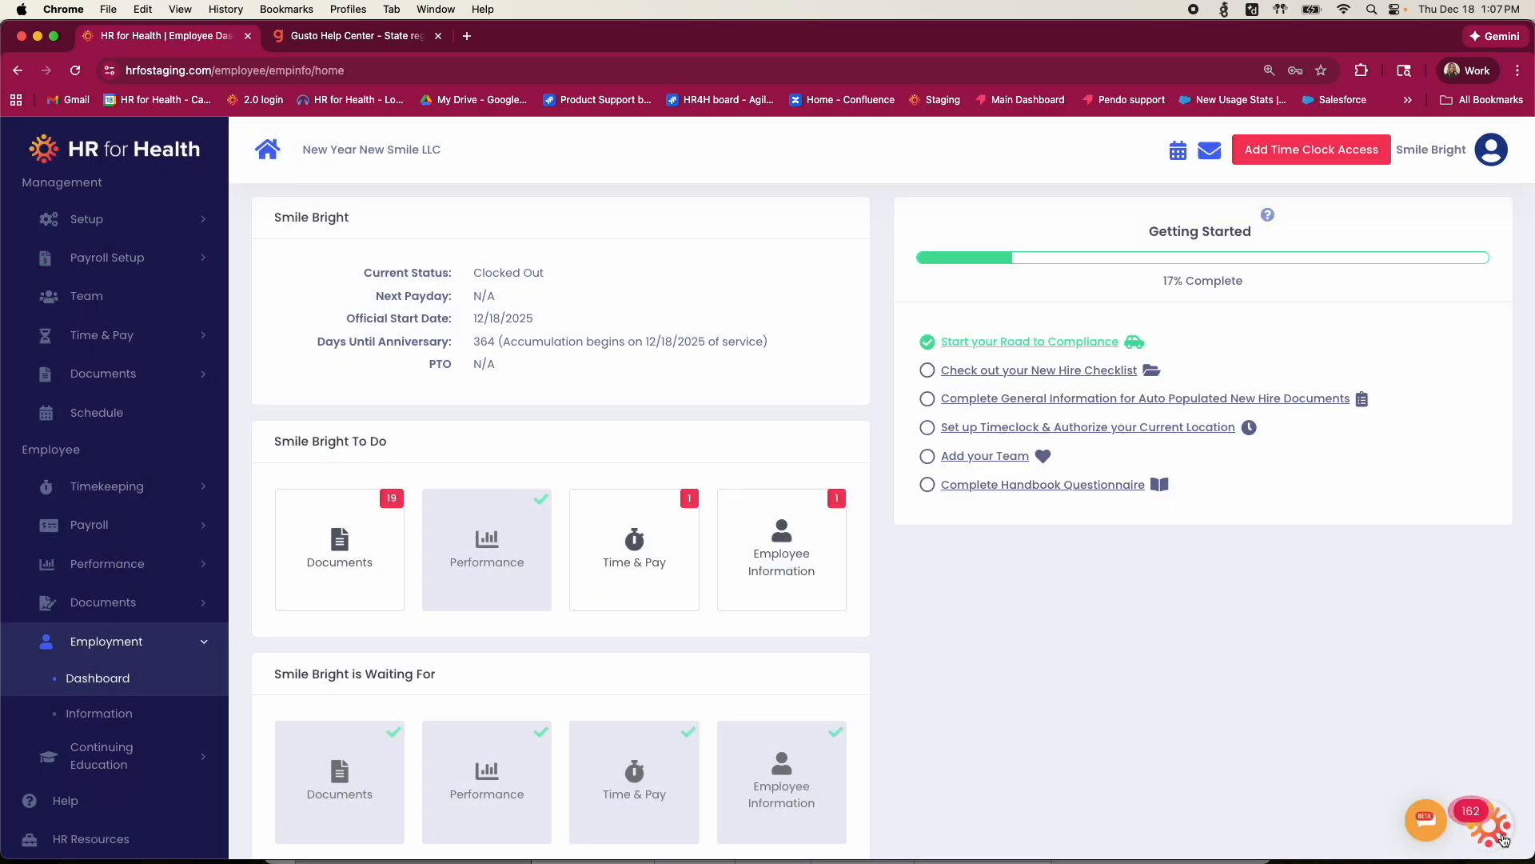
pyautogui.click(1502, 838)
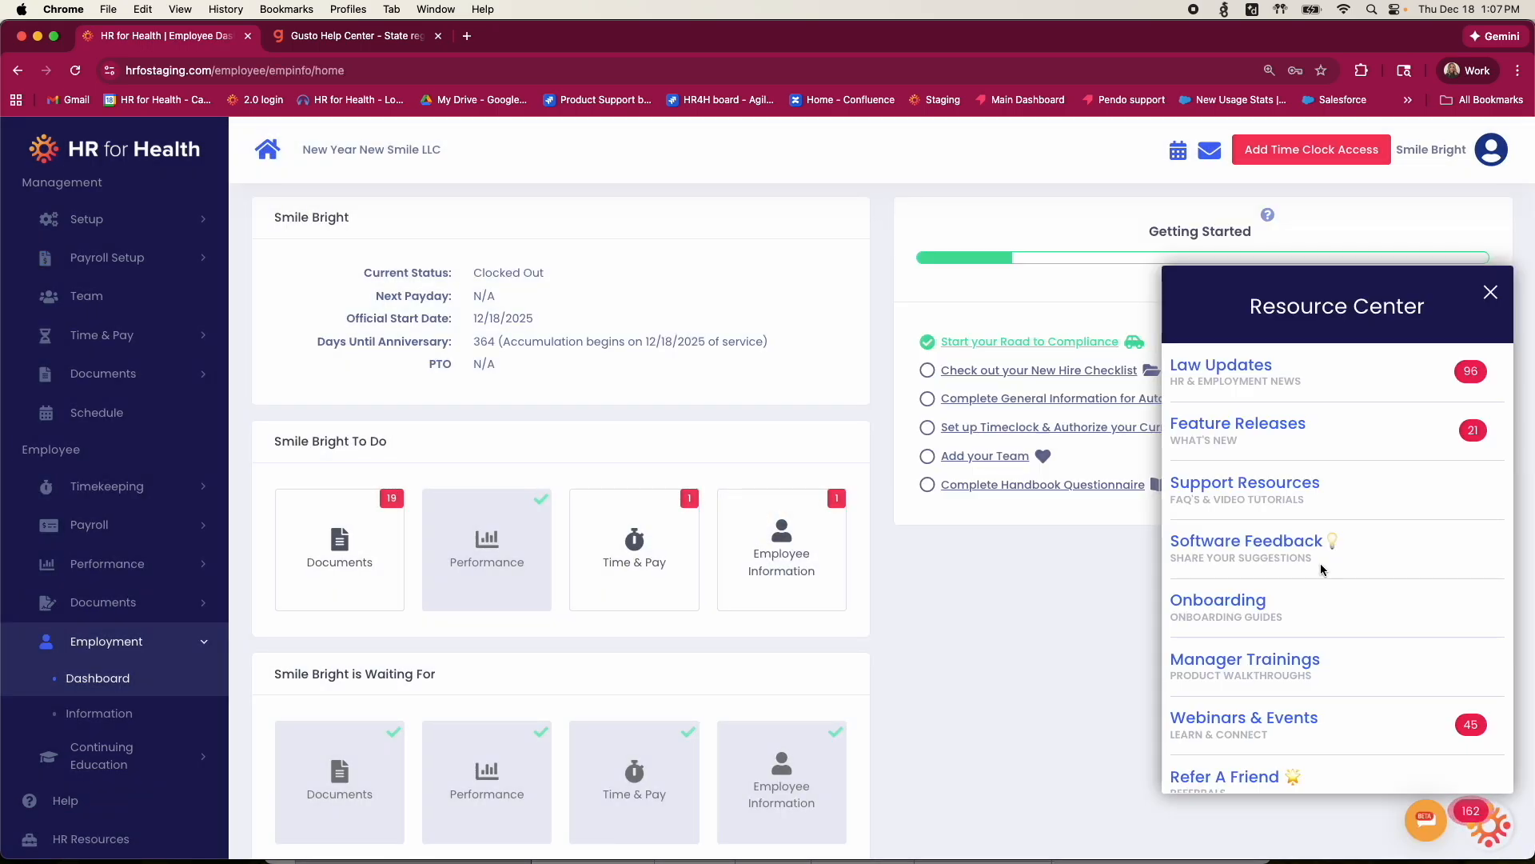
pyautogui.click(1328, 496)
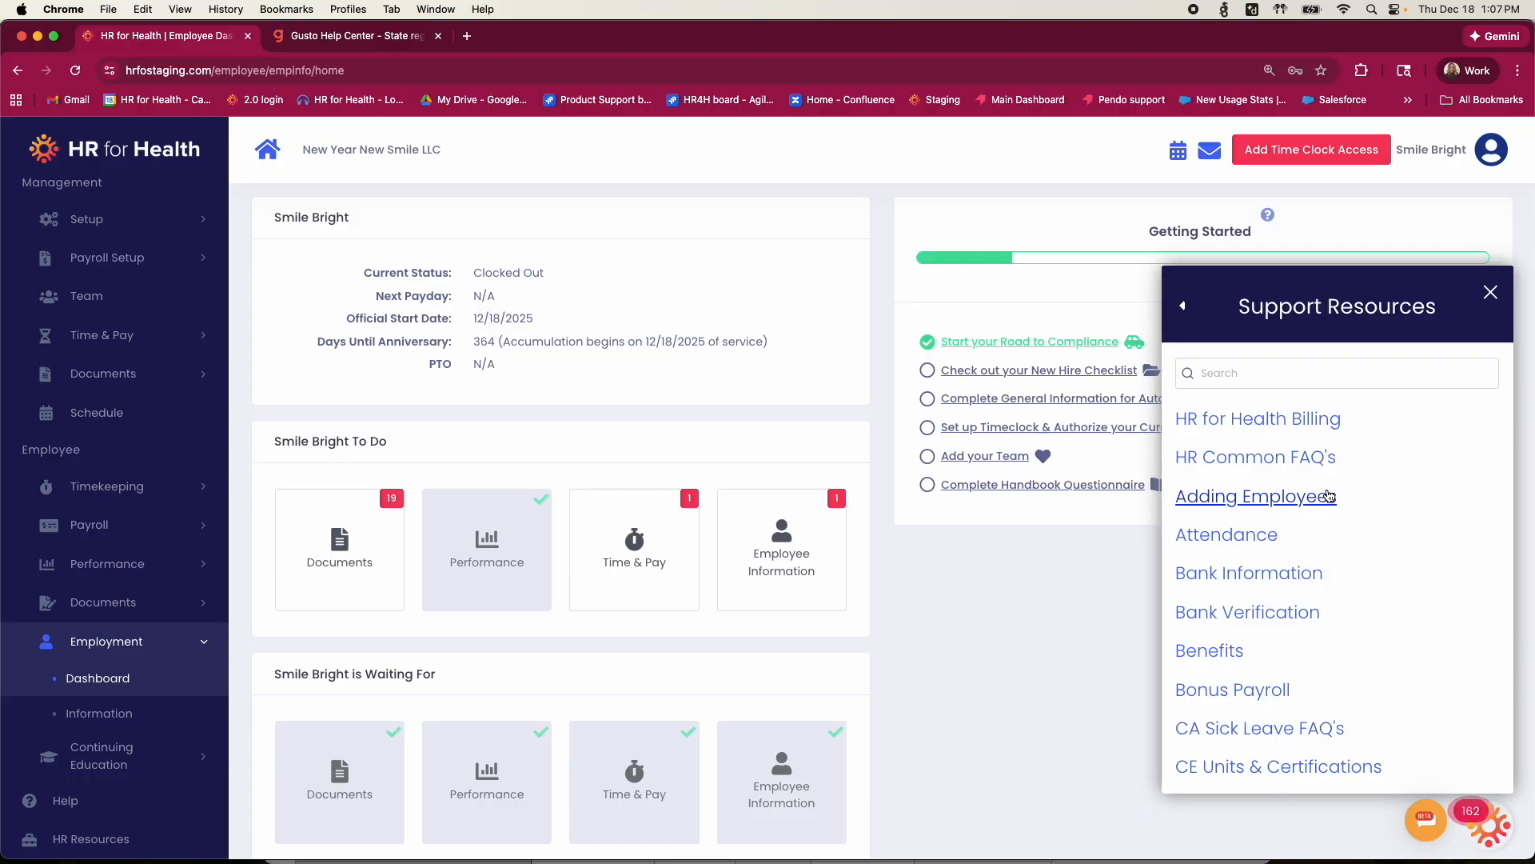
pyautogui.click(1274, 375)
pyautogui.write('dsd')
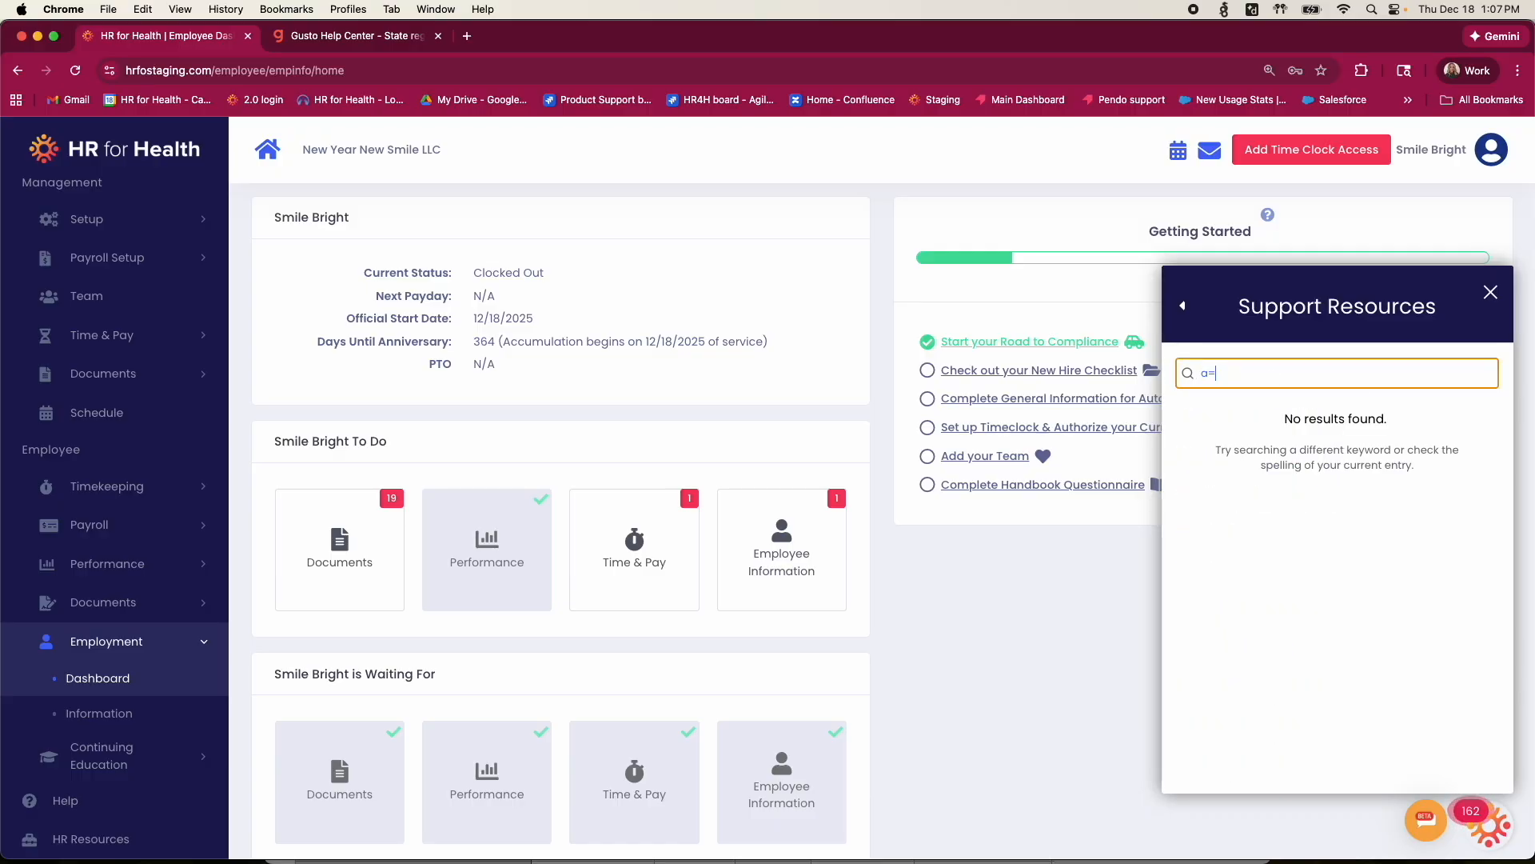
pyautogui.press('BackSpace')
pyautogui.press('BackSpace')
pyautogui.press('BackSpace')
pyautogui.write('state')
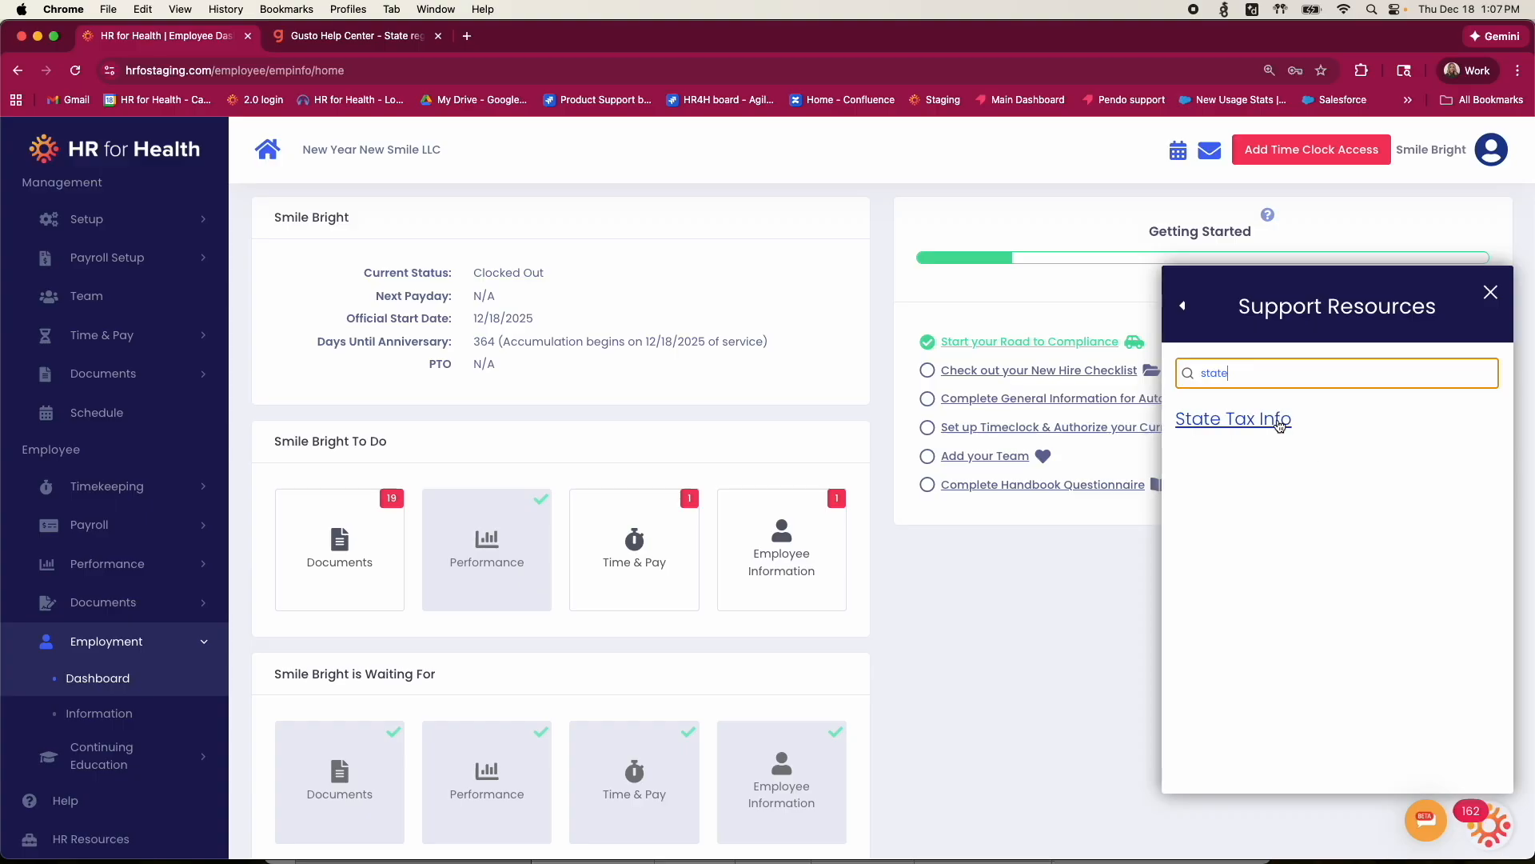
pyautogui.click(1281, 426)
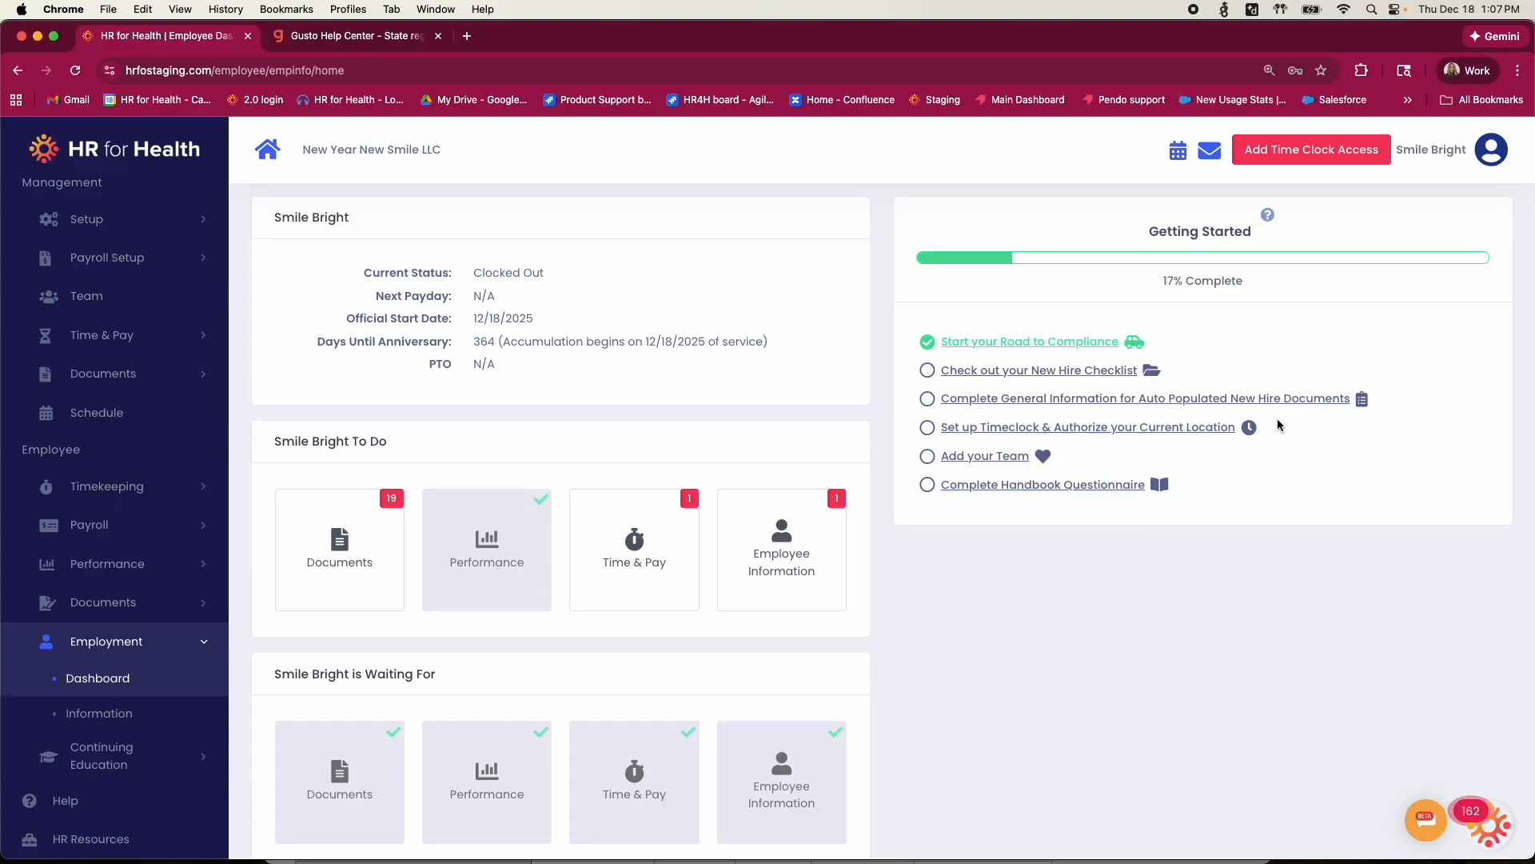
# Review the State Tax Information FAQs, follow the state tax requirements link, and close the guide.
pyautogui.scroll(-3, 1170, 492)
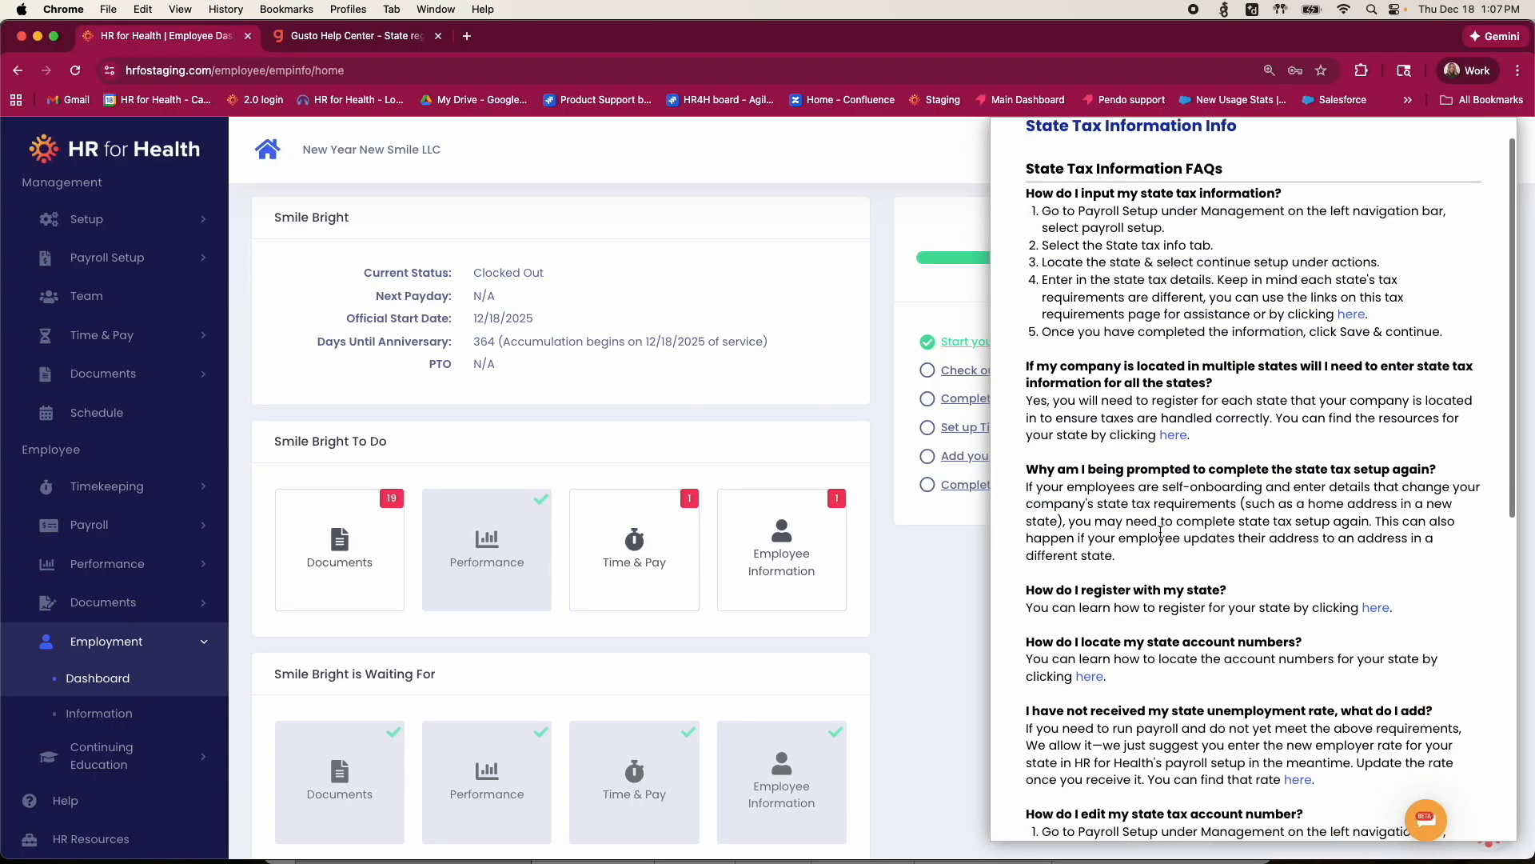
pyautogui.scroll(3, 1280, 400)
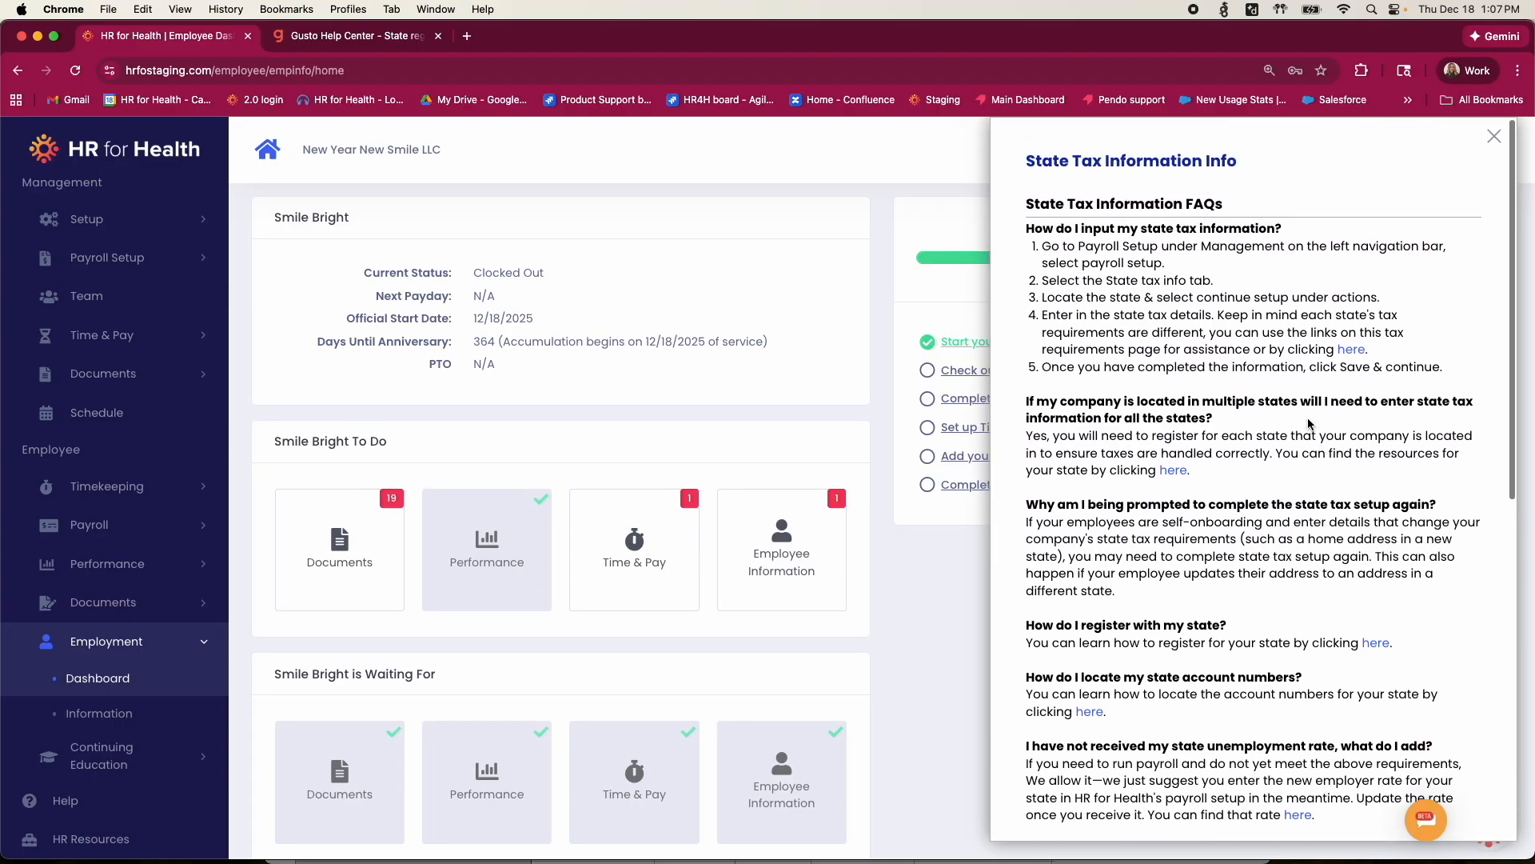
pyautogui.click(1352, 350)
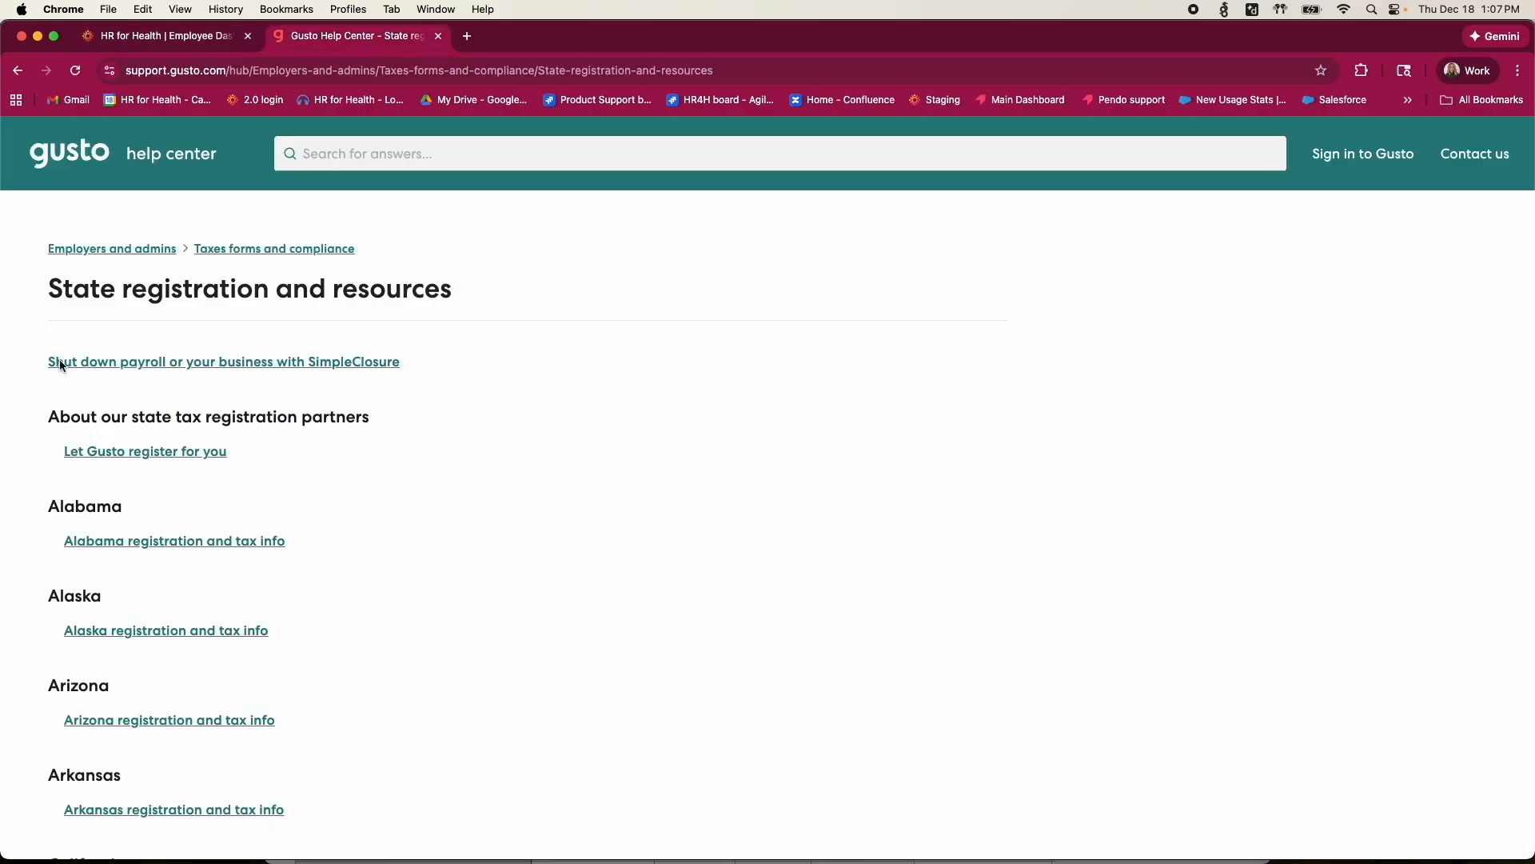
pyautogui.click(163, 32)
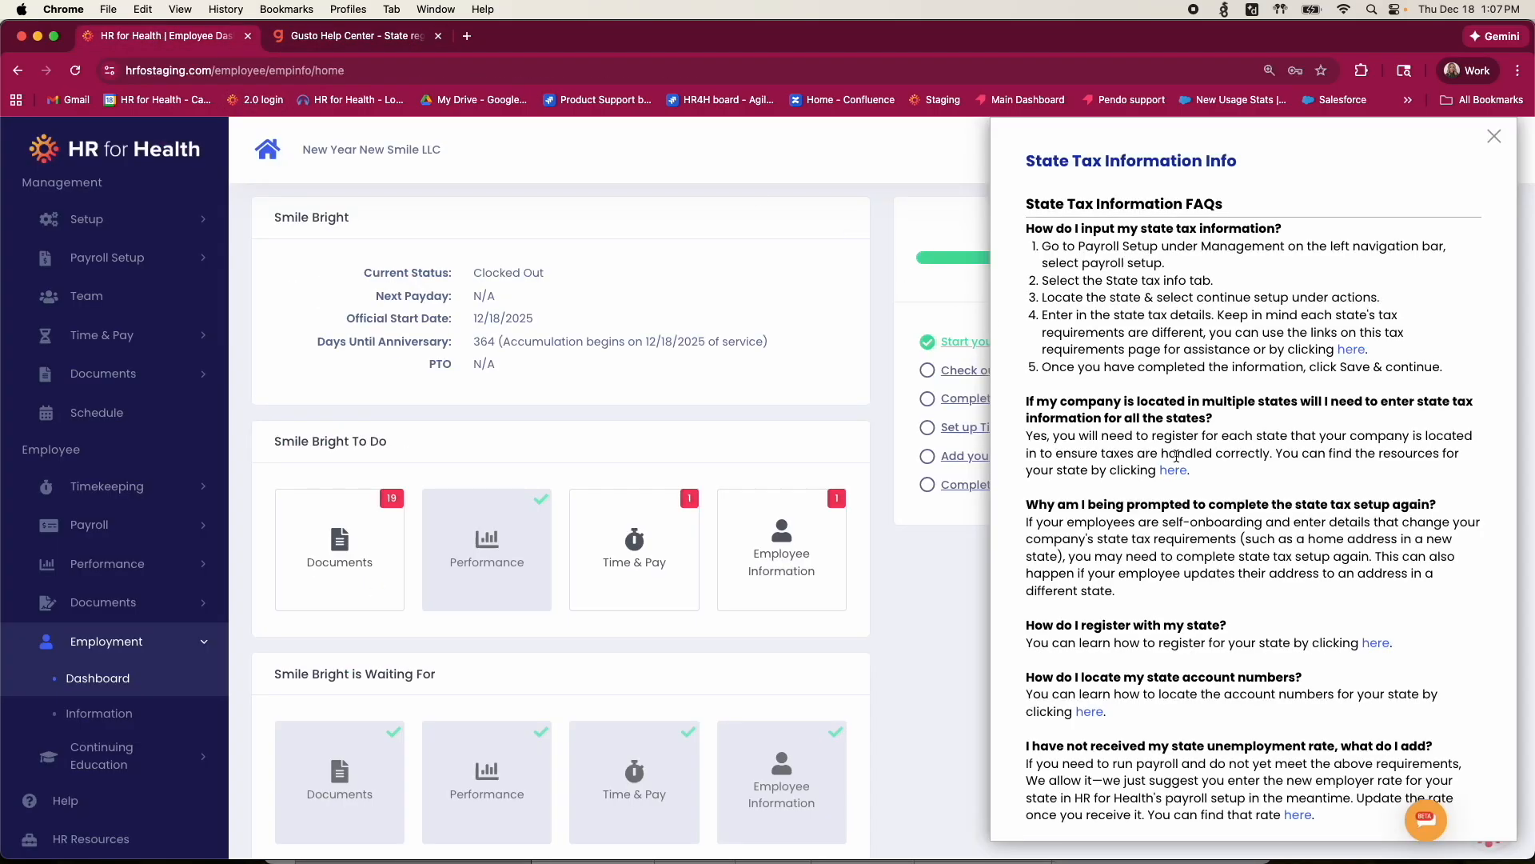
pyautogui.scroll(-6, 1177, 455)
pyautogui.scroll(8, 1176, 456)
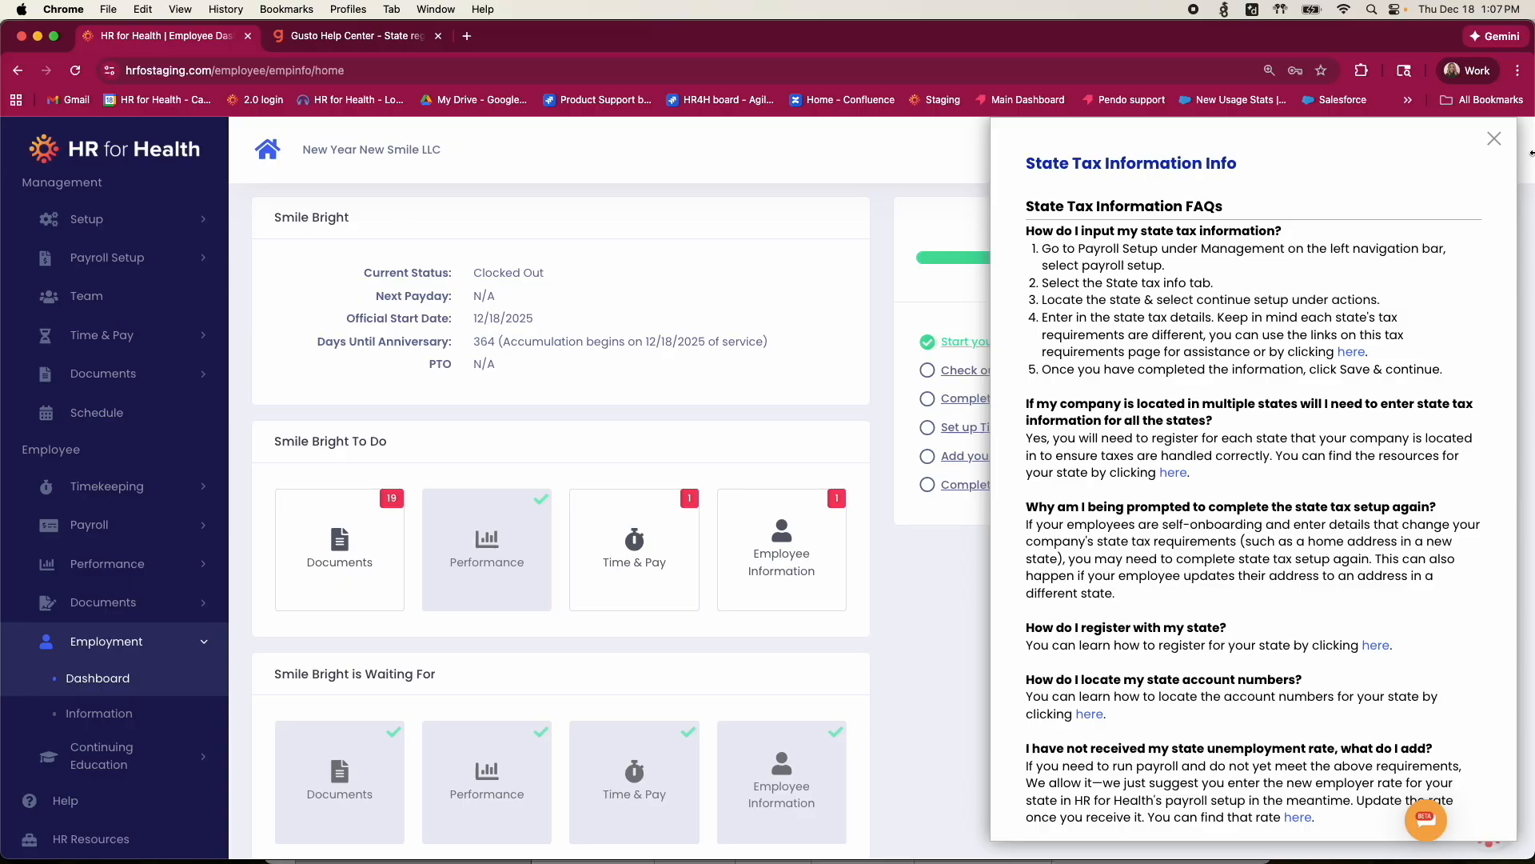
pyautogui.click(1505, 145)
# Reopen Support Resources in the Resource Center and look through the topics down to the end of the list.
pyautogui.click(1489, 836)
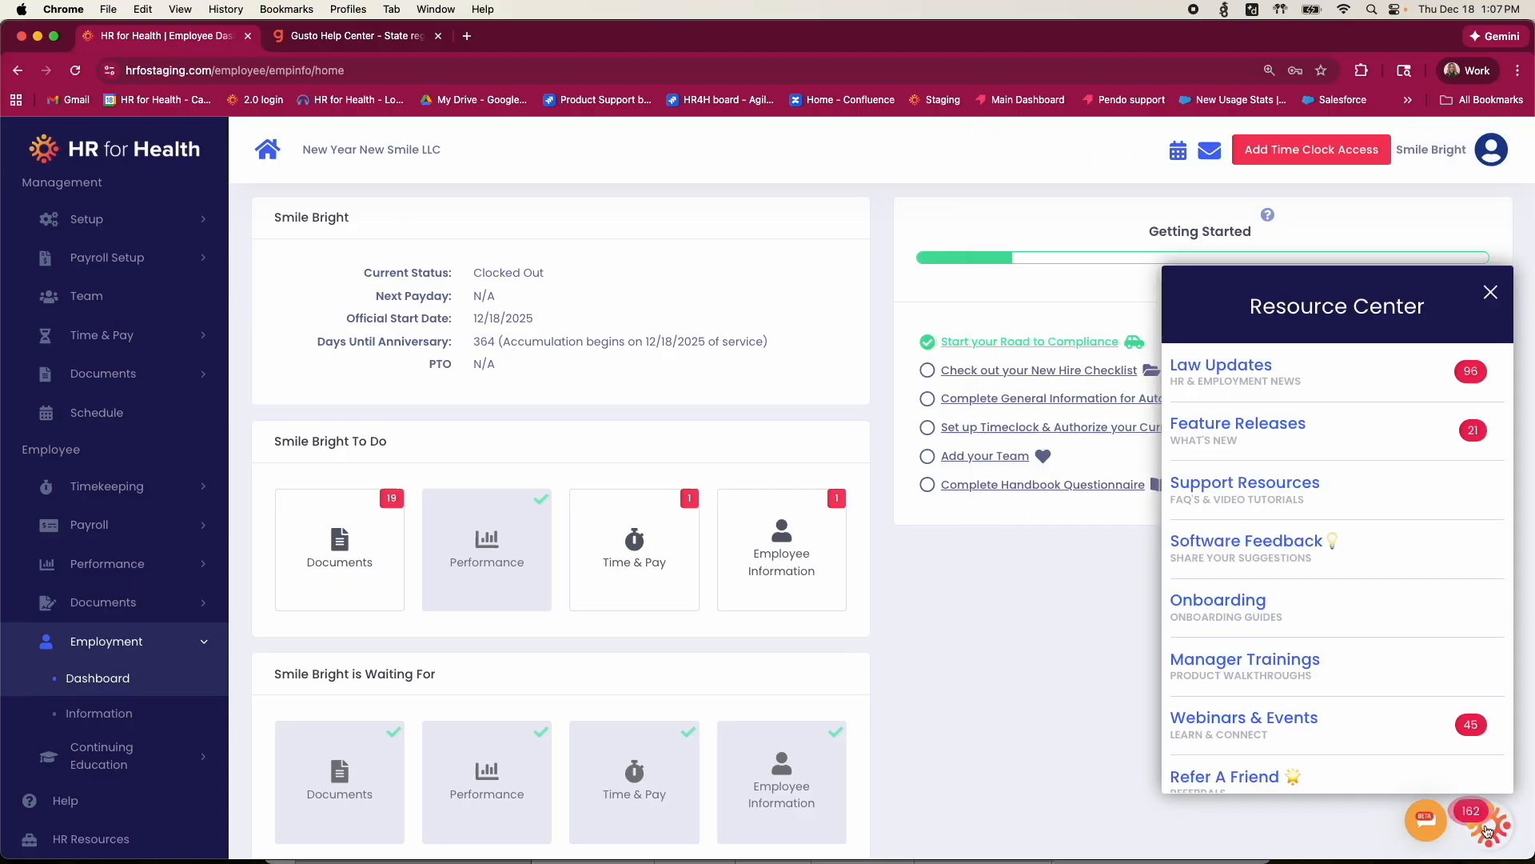
pyautogui.click(1260, 498)
pyautogui.scroll(-10, 1251, 634)
pyautogui.scroll(-15, 1251, 634)
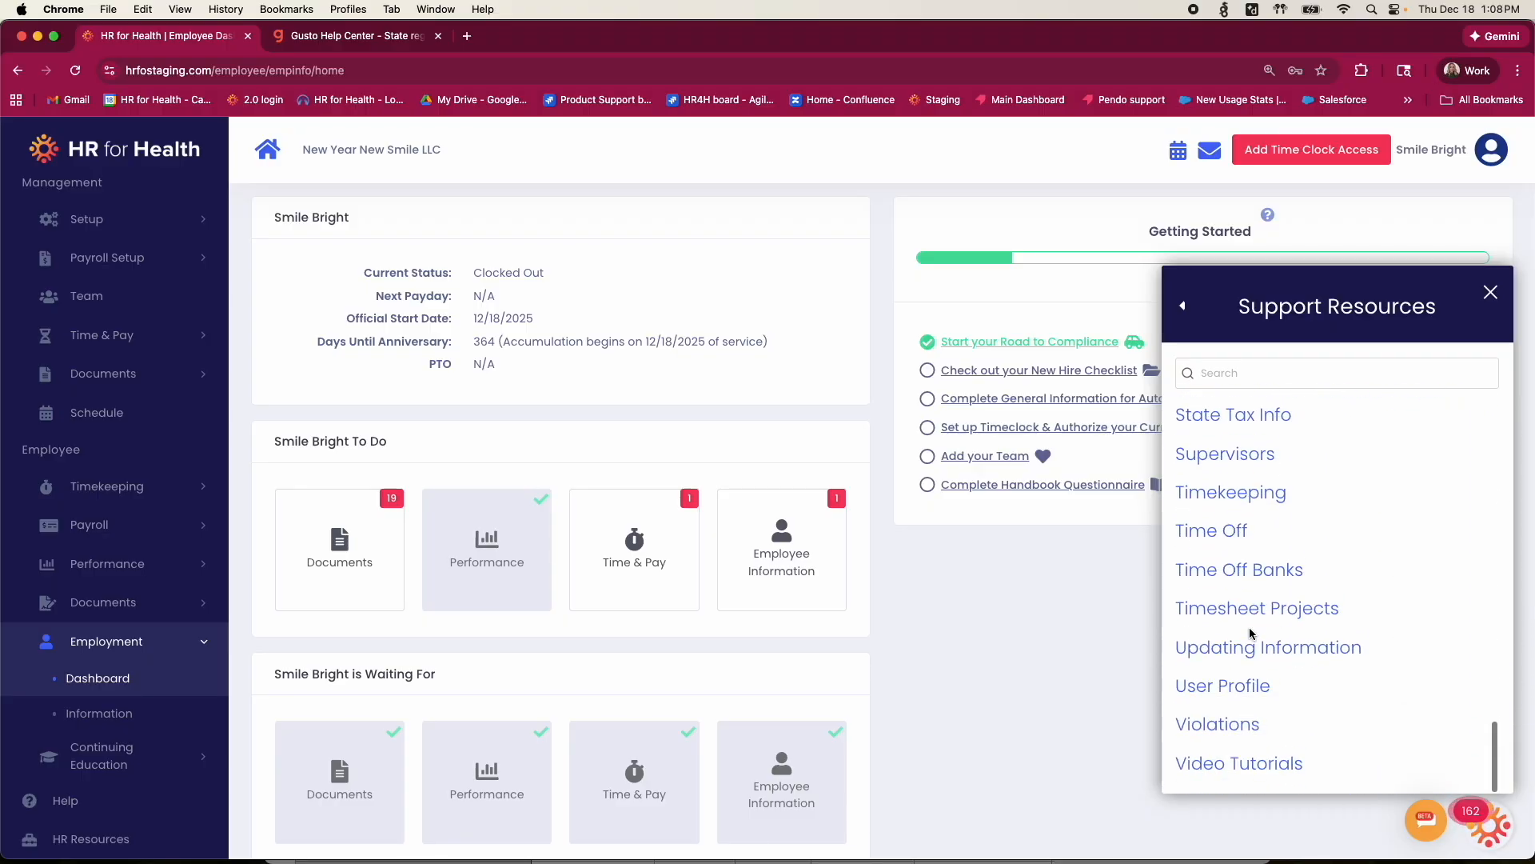